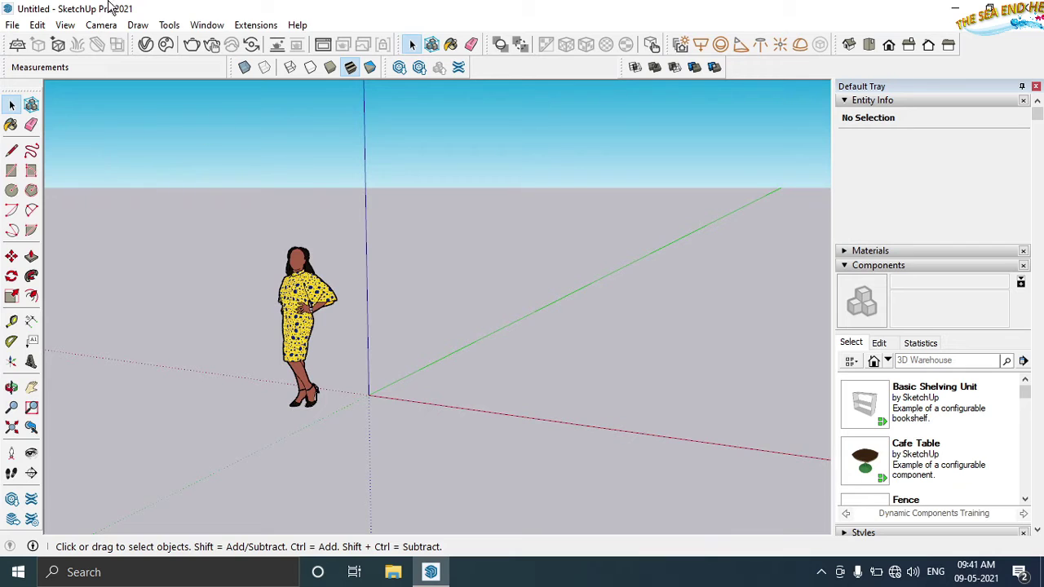
Step: Set the model's length units to Decimal meters with 0.0 m precision
left_click(206, 24)
left_click(219, 103)
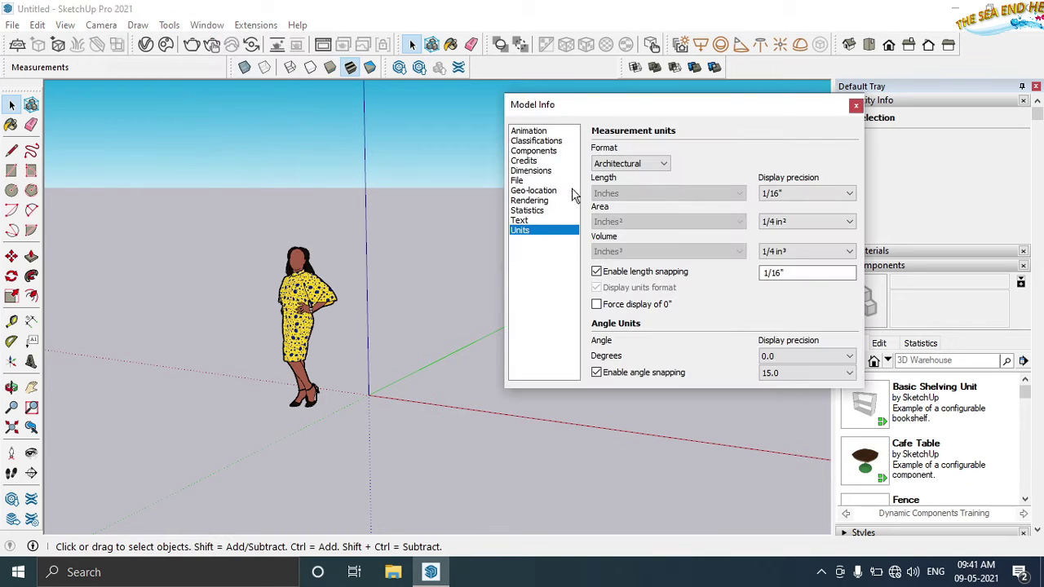
left_click(630, 163)
left_click(607, 183)
left_click(619, 193)
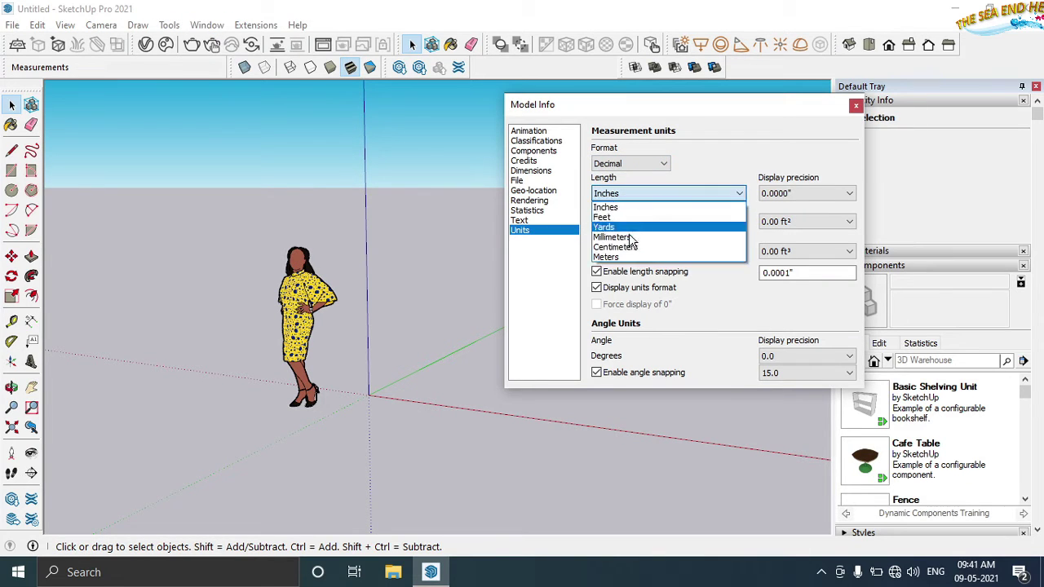
left_click(621, 256)
left_click(811, 197)
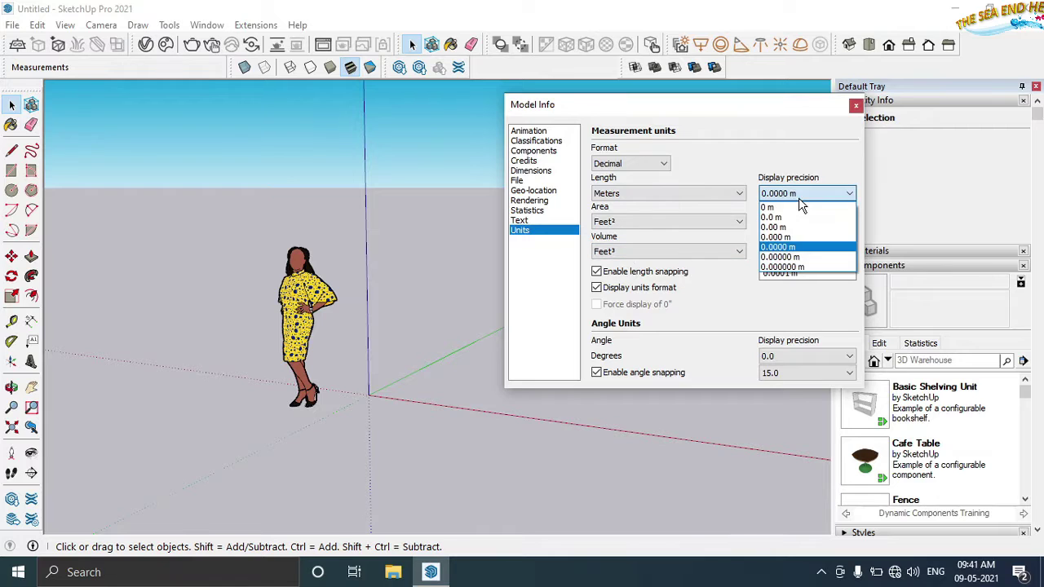
left_click(782, 213)
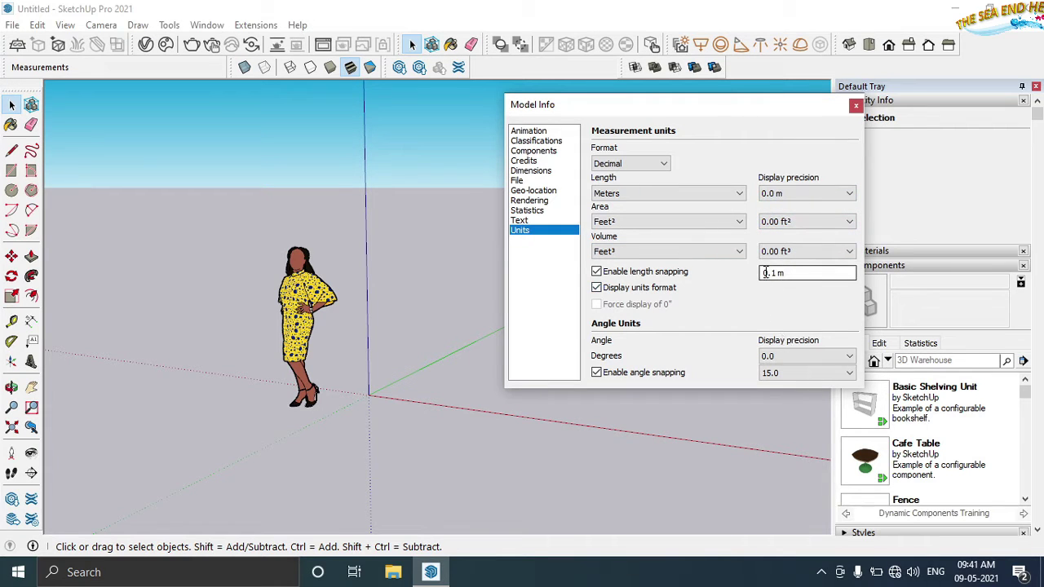
left_click(855, 107)
Step: In Front view, draw a 3 m by 0.6 m rectangle
left_click(12, 171)
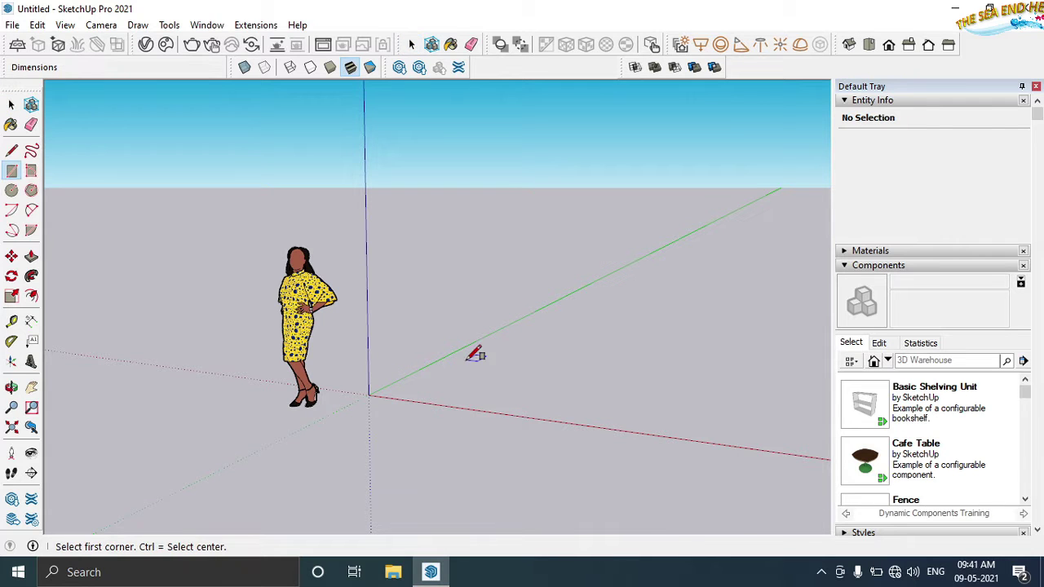
left_click(889, 45)
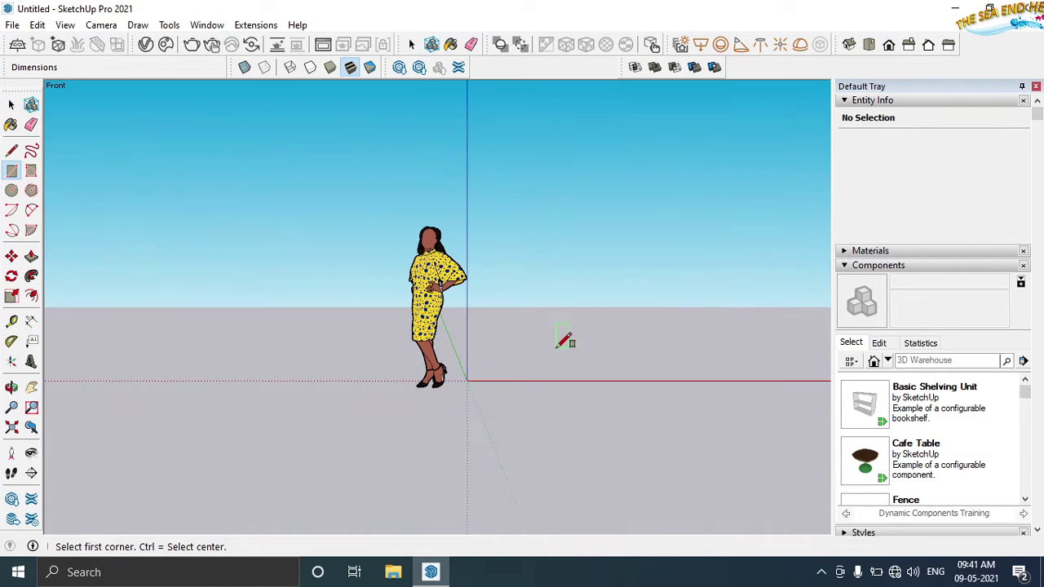
left_click(698, 356)
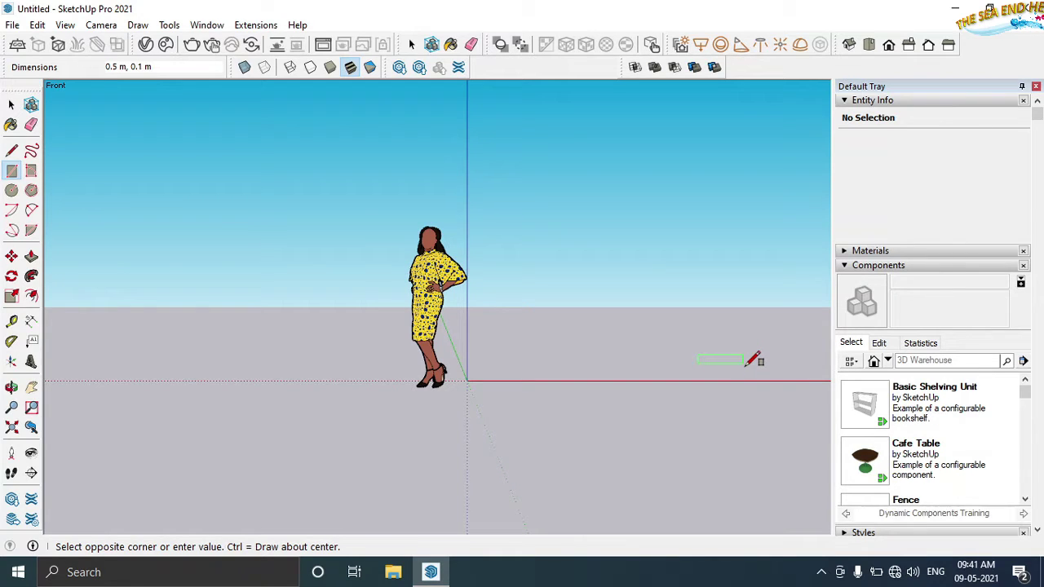
type("3,0,6")
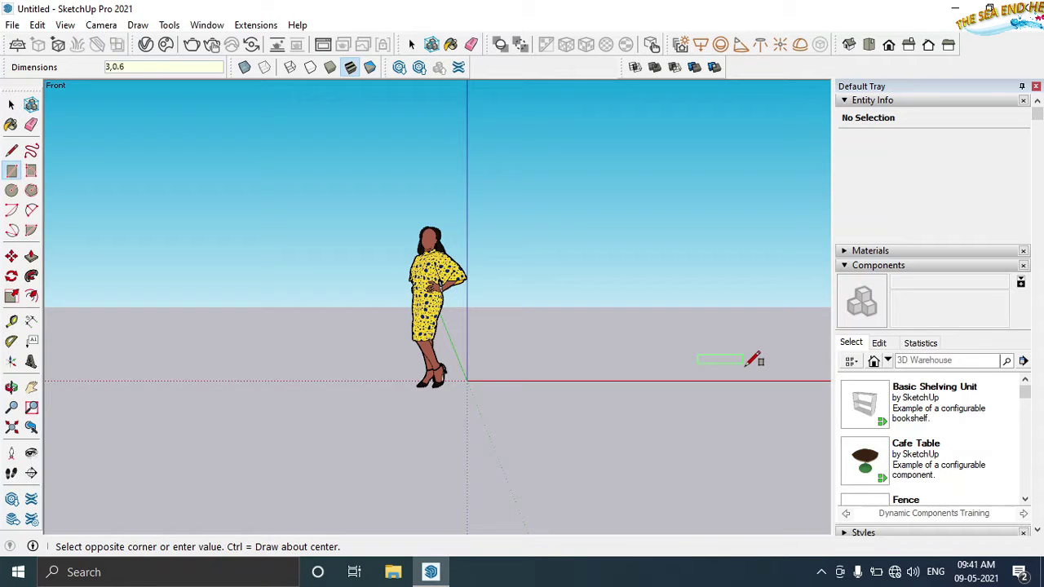
key("Return")
key("space")
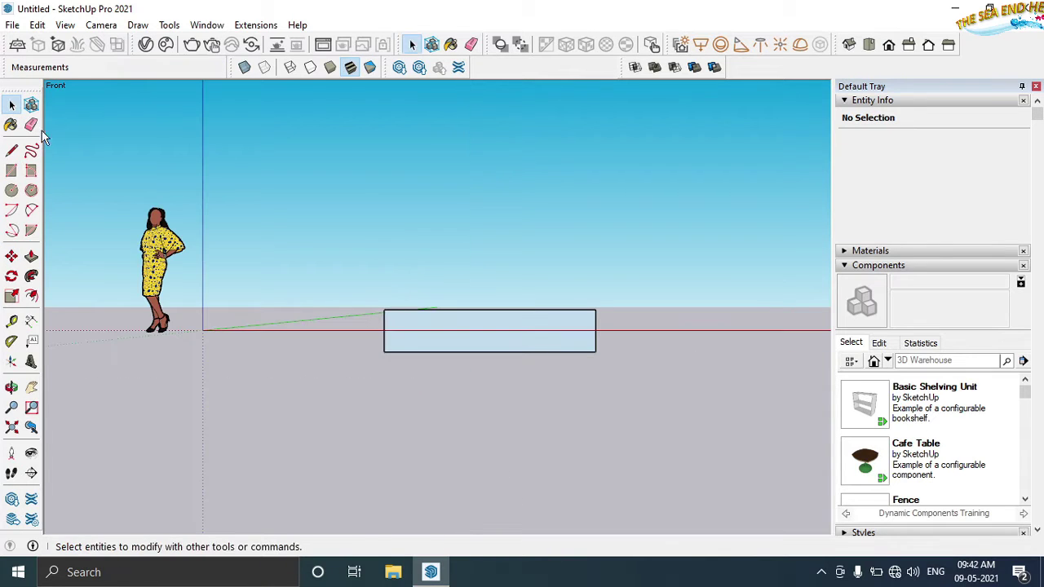
Step: Move the rectangle about 1.5 m along the green axis
double_click(406, 336)
key("m")
left_click(383, 349)
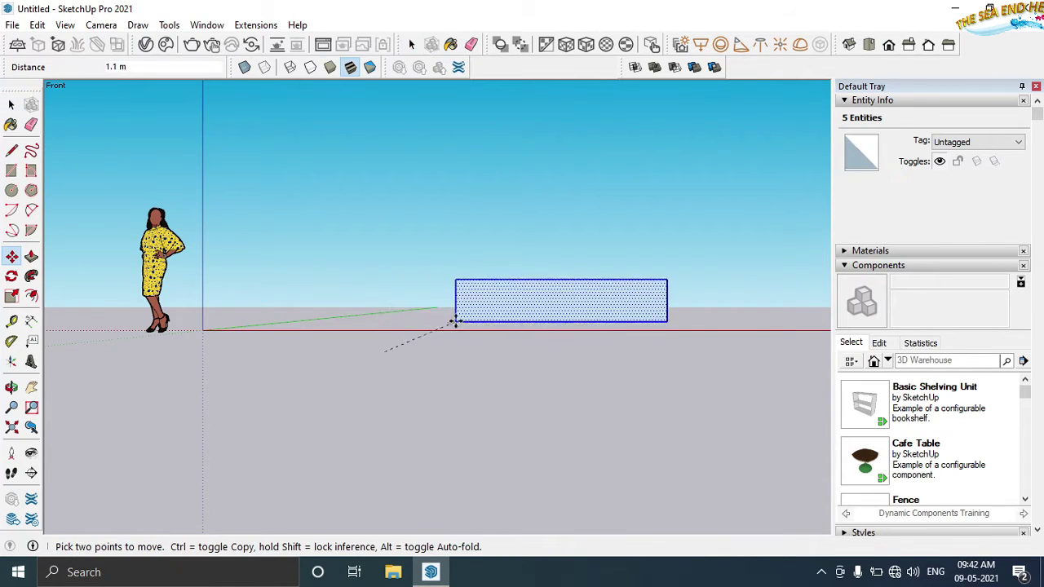
left_click(466, 315)
middle_click_drag(540, 299, 511, 354)
key("Escape")
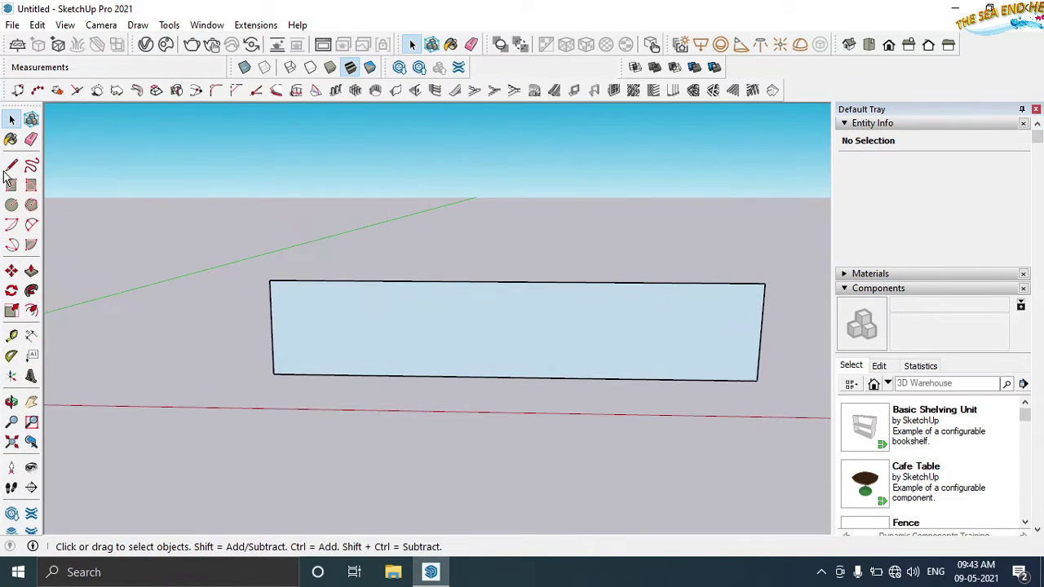
Step: Place guides 0.2 m in from the rectangle's left and right ends
left_click(12, 335)
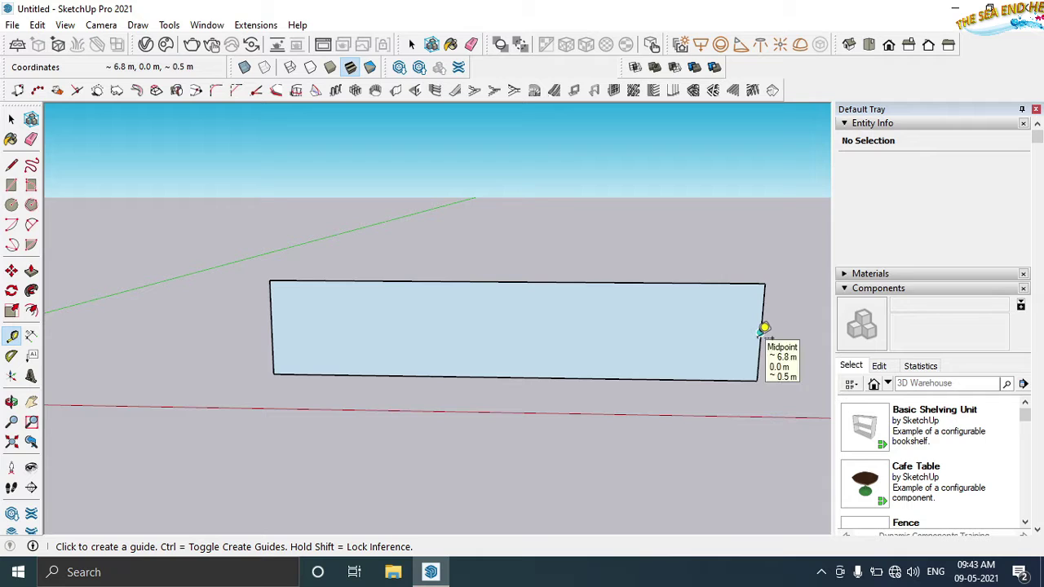
left_click(759, 332)
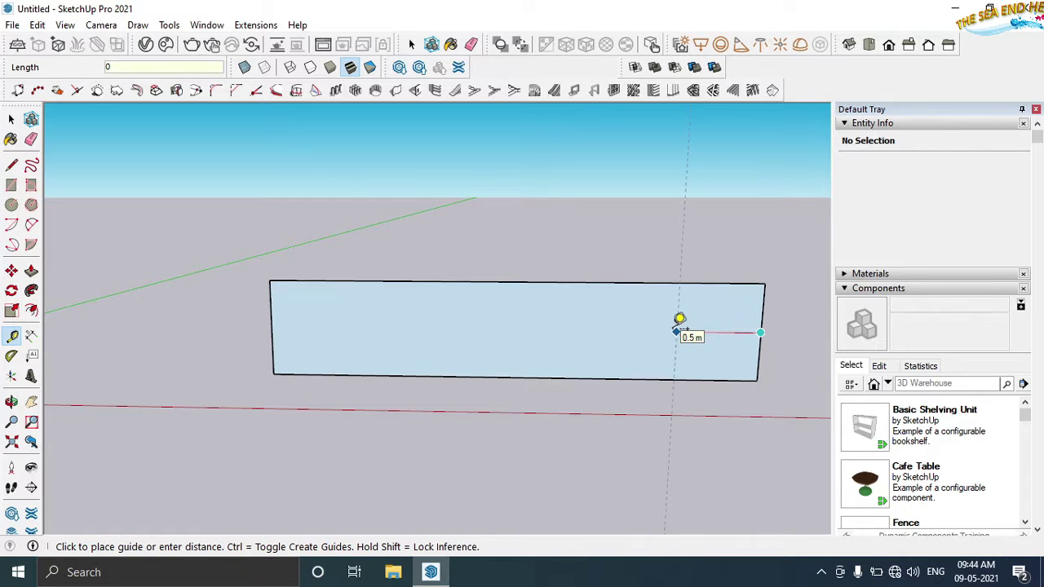
type(".2")
key("Return")
left_click(271, 328)
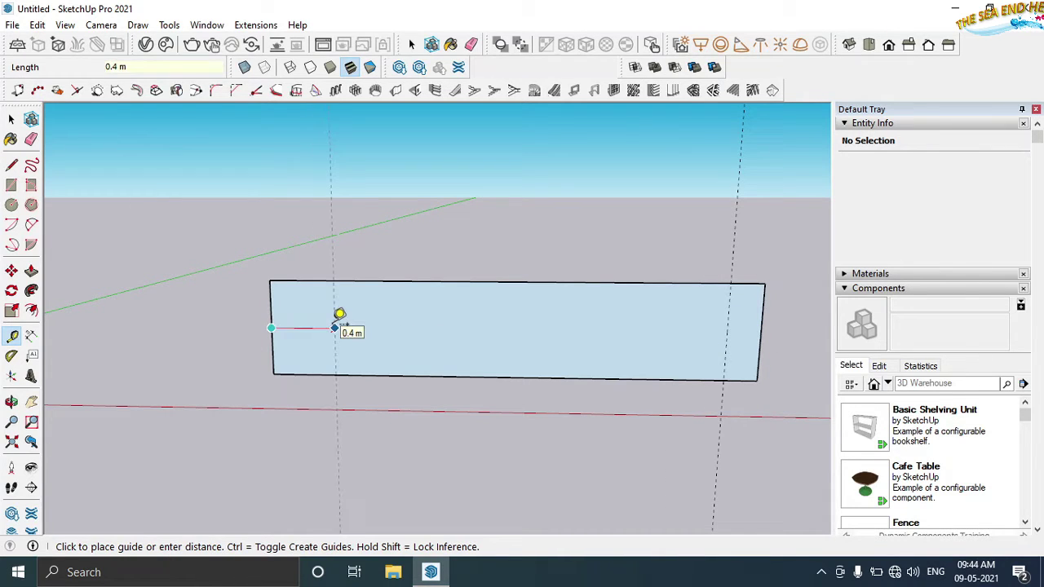
type("0.2")
key("Return")
Step: Draw the 2.6 m wide, 0.6 m tall upper tier between the guides
key("l")
left_click(301, 281)
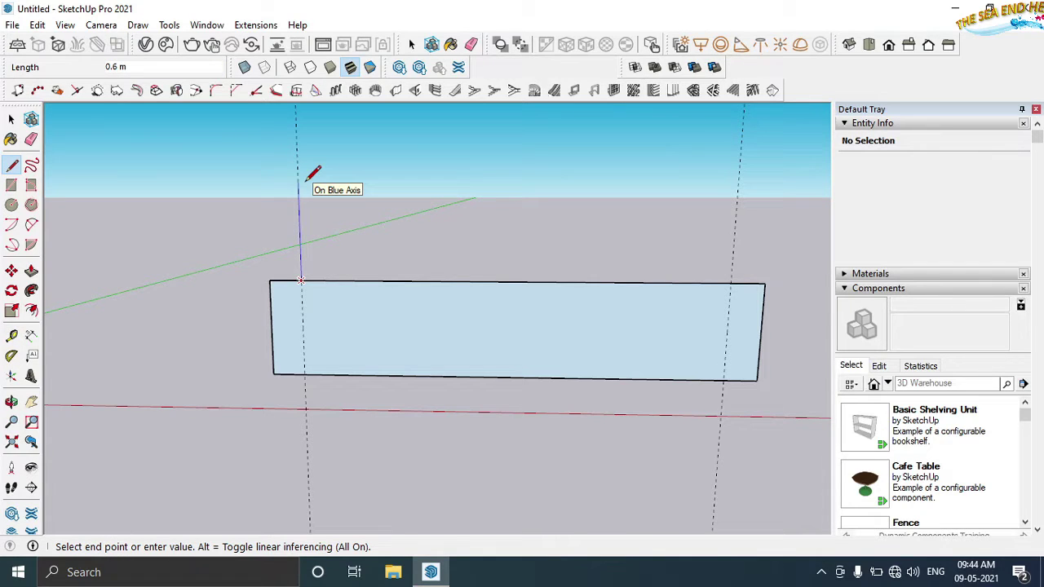
type("0.6")
key("Return")
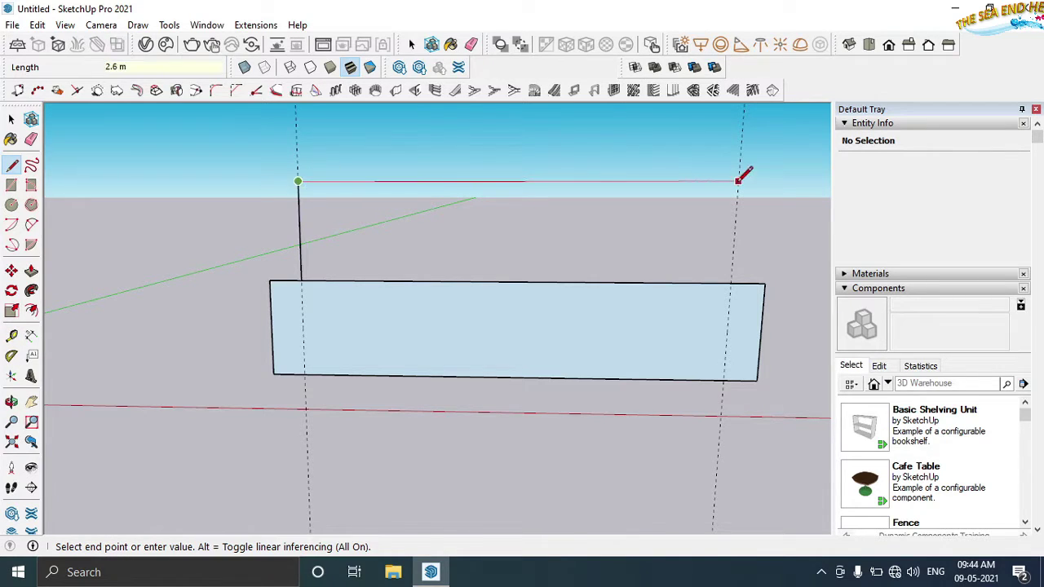
left_click(738, 180)
left_click(733, 282)
mouse_move(733, 282)
middle_mouse_down()
mouse_move(601, 305)
mouse_move(622, 252)
mouse_move(268, 261)
middle_mouse_up()
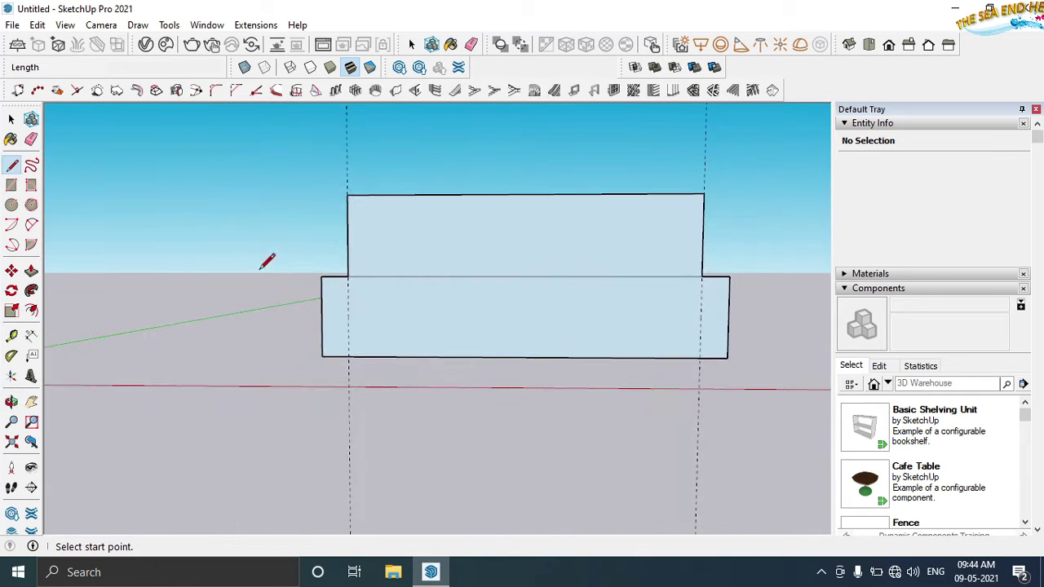
left_click(348, 277)
left_click(702, 276)
left_click(348, 277)
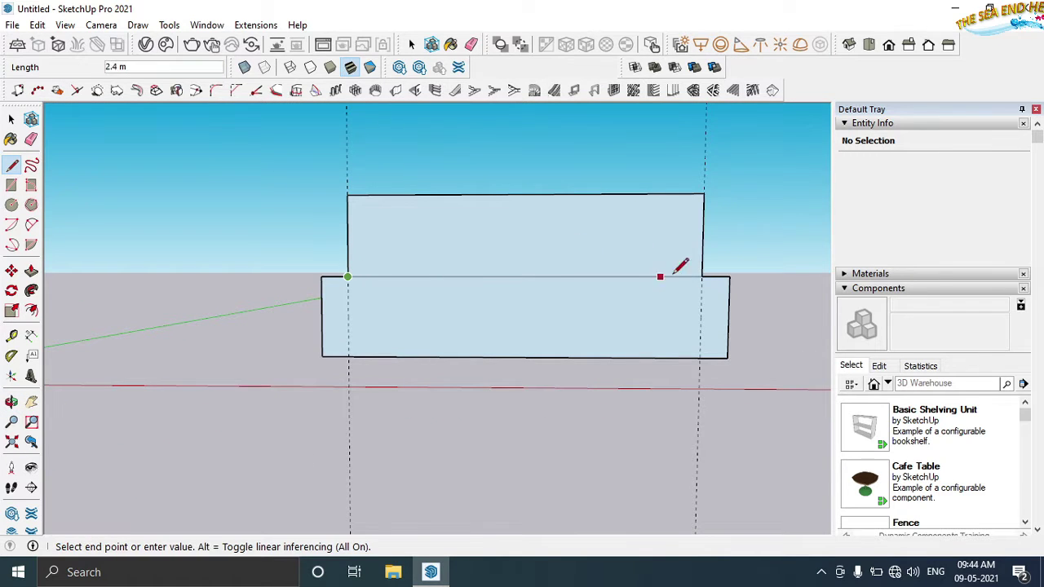
key("Escape")
mouse_move(570, 269)
middle_mouse_down()
mouse_move(612, 401)
mouse_move(420, 163)
middle_mouse_up()
Step: Place new guides just inside the existing left and right guides
scroll(418, 164, "up", 1)
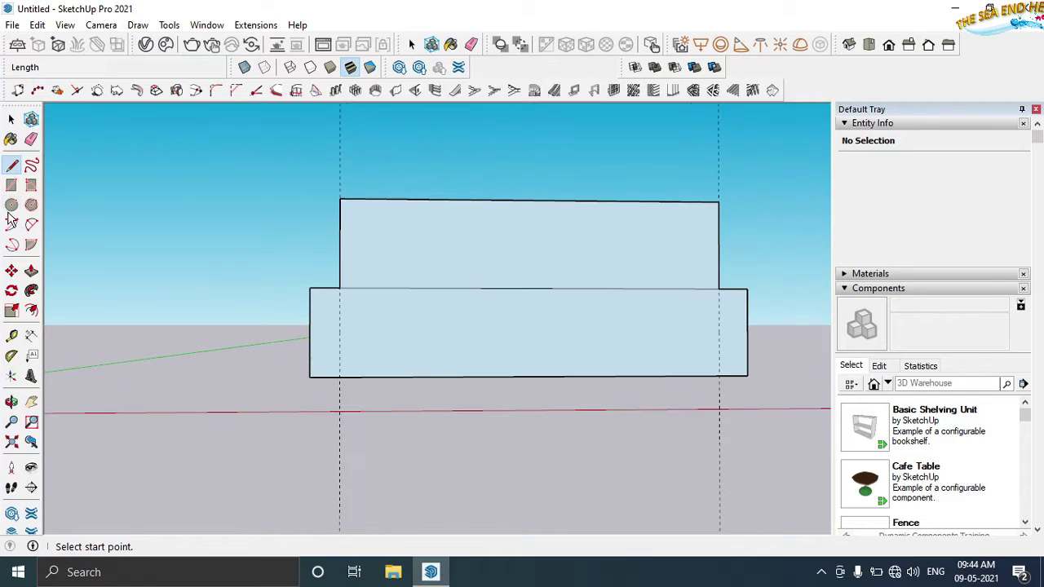
left_click(12, 335)
left_click(340, 147)
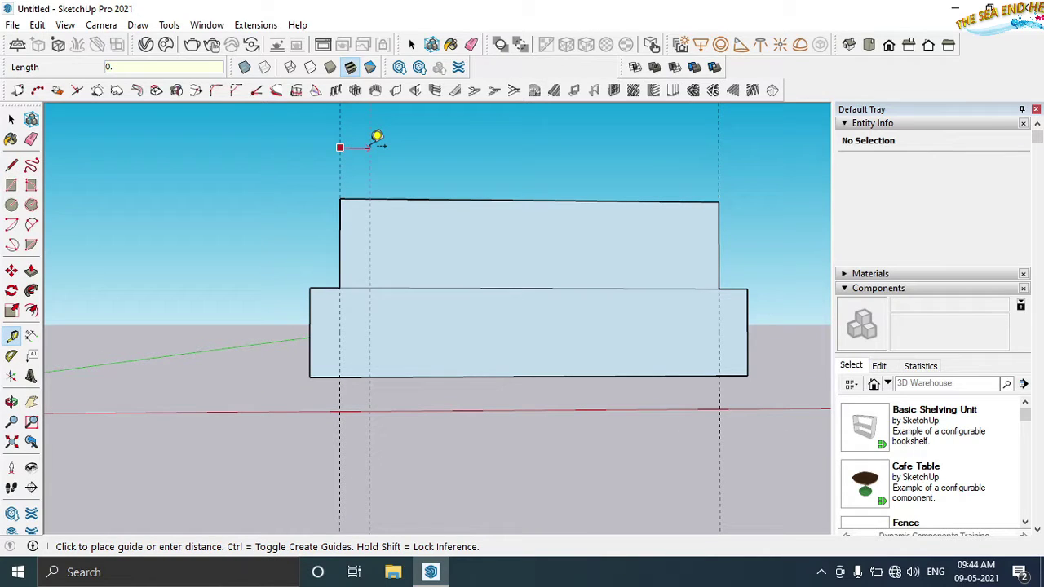
left_click(377, 136)
left_click(717, 176)
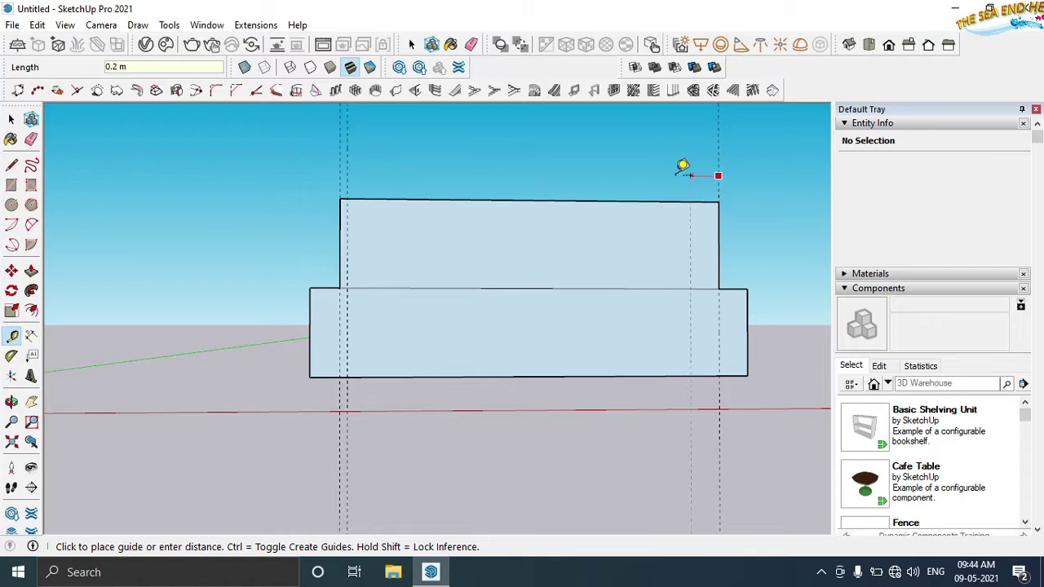
type("4")
key("Return")
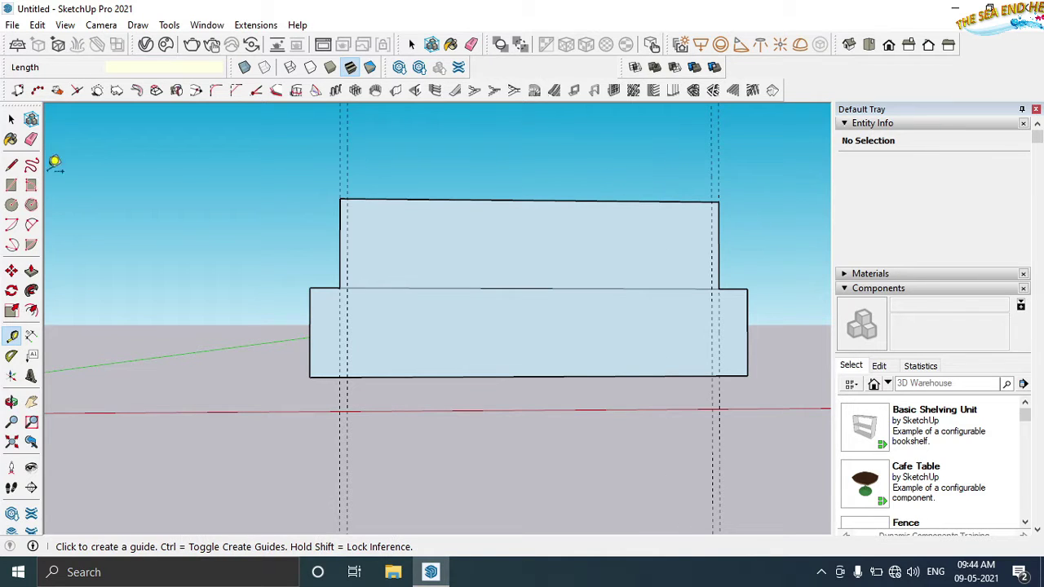
Step: Draw the third 0.6 m tall tier between the new guides
left_click(12, 164)
left_click(346, 199)
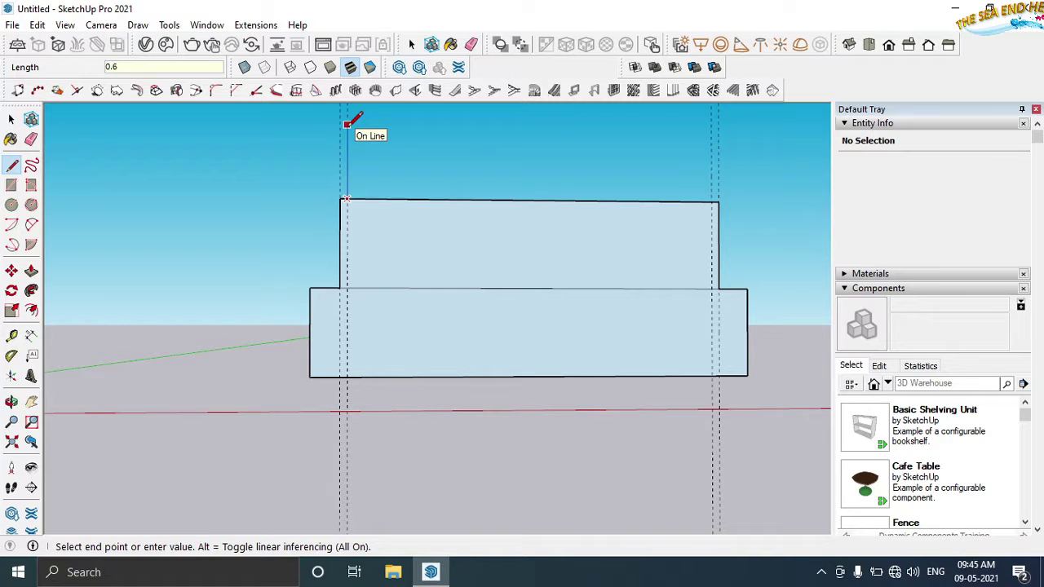
left_click(347, 110)
double_click(711, 114)
left_click(711, 114)
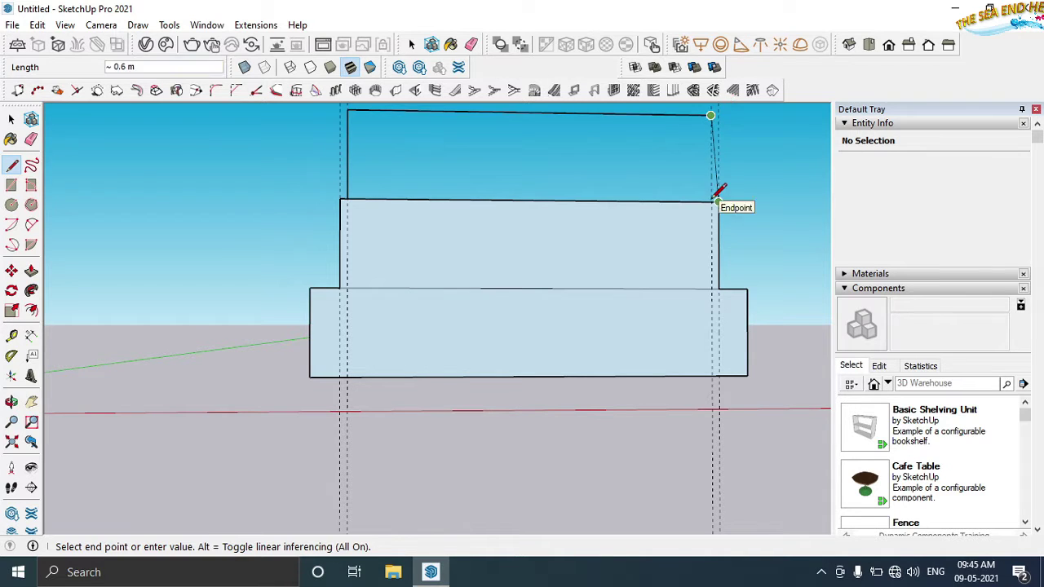
left_click(718, 202)
scroll(617, 203, "down", 1)
scroll(635, 213, "down", 3)
middle_click_drag(634, 214, 622, 181)
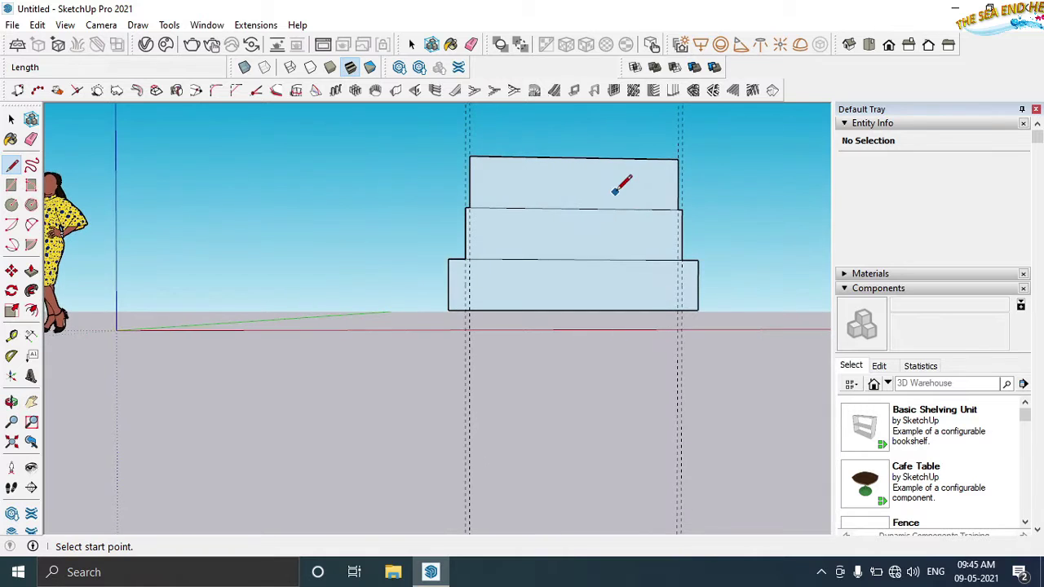
Step: Place guides 0.05 m inside the top tier's left and right edges
scroll(526, 106, "up", 2)
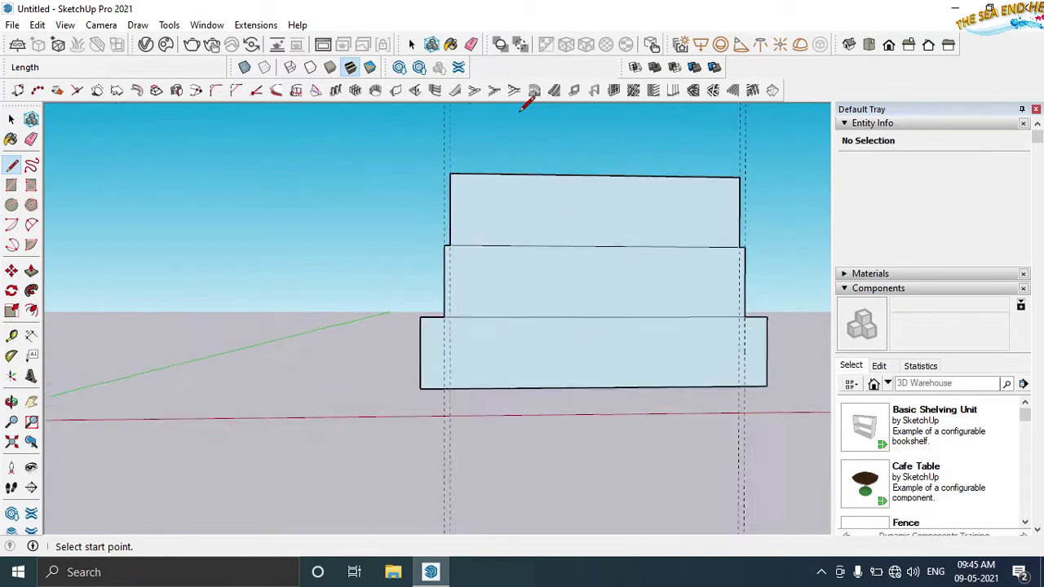
scroll(526, 106, "up", 1)
key("t")
left_click(447, 144)
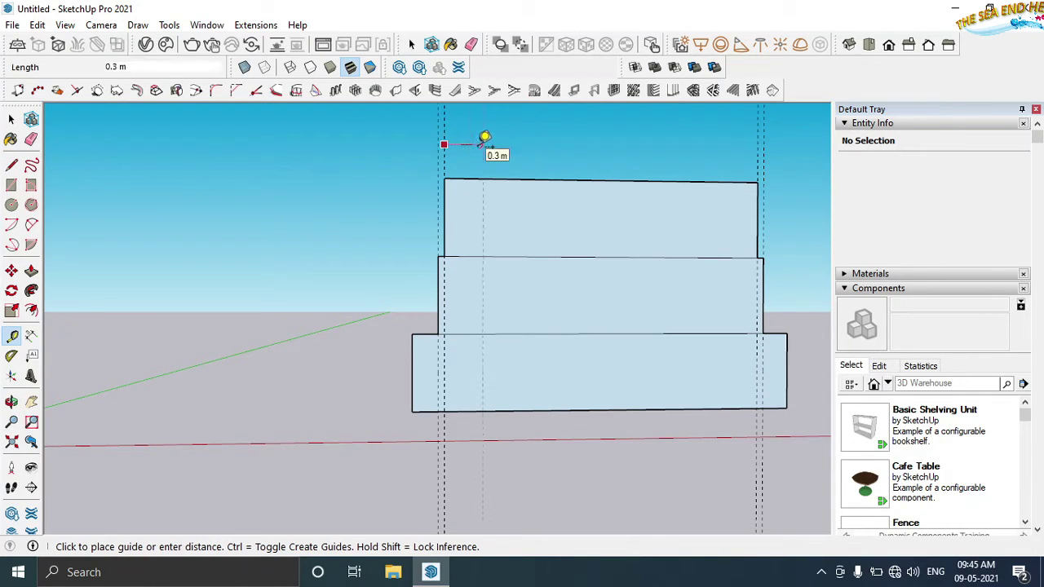
type("0.05")
key("Return")
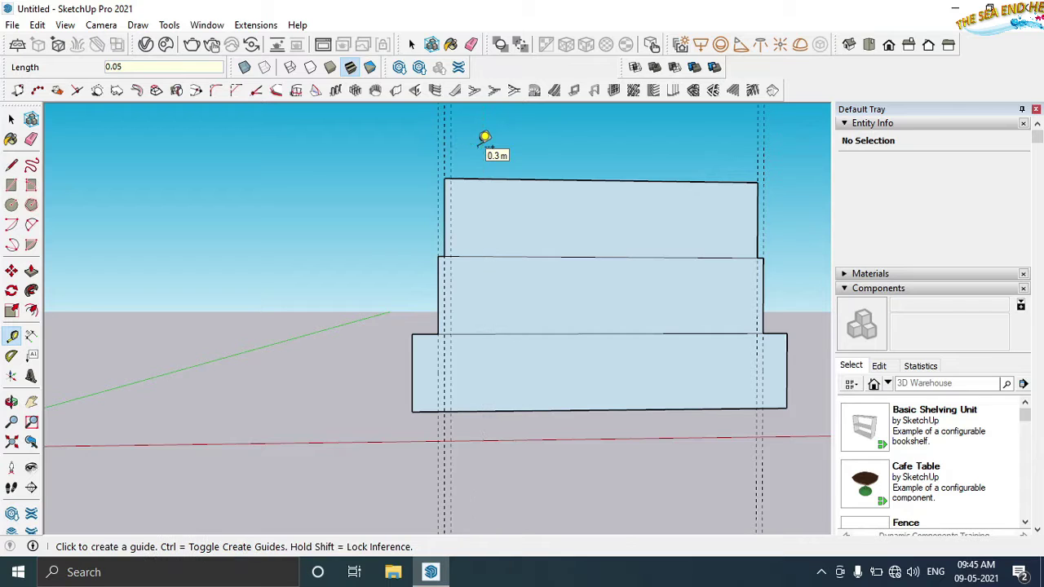
left_click(756, 143)
type("0.")
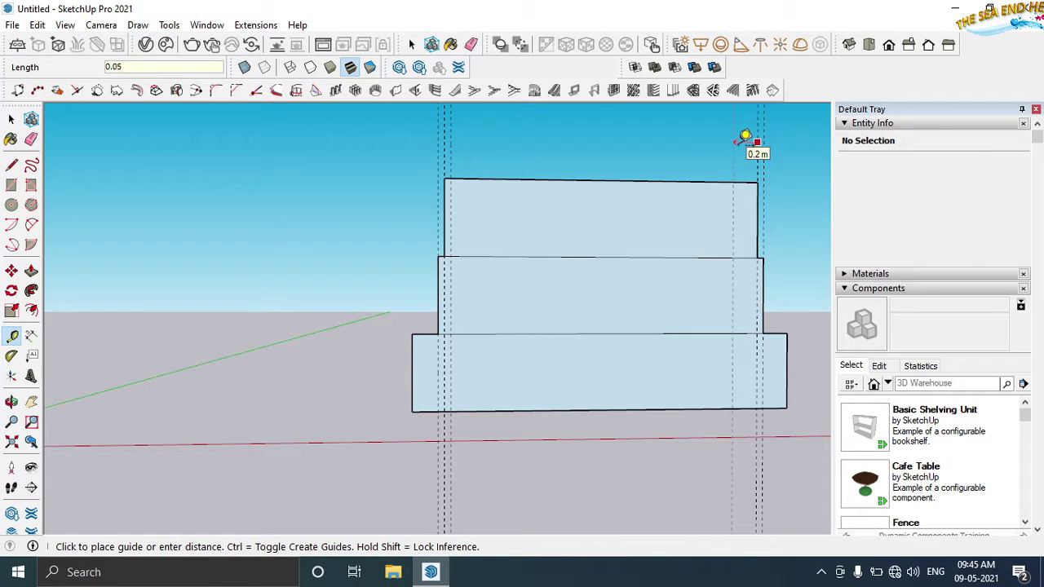
key("Return")
Step: Redraw the top tier's upper edge and draw a vertical edge up from its right corner
key("l")
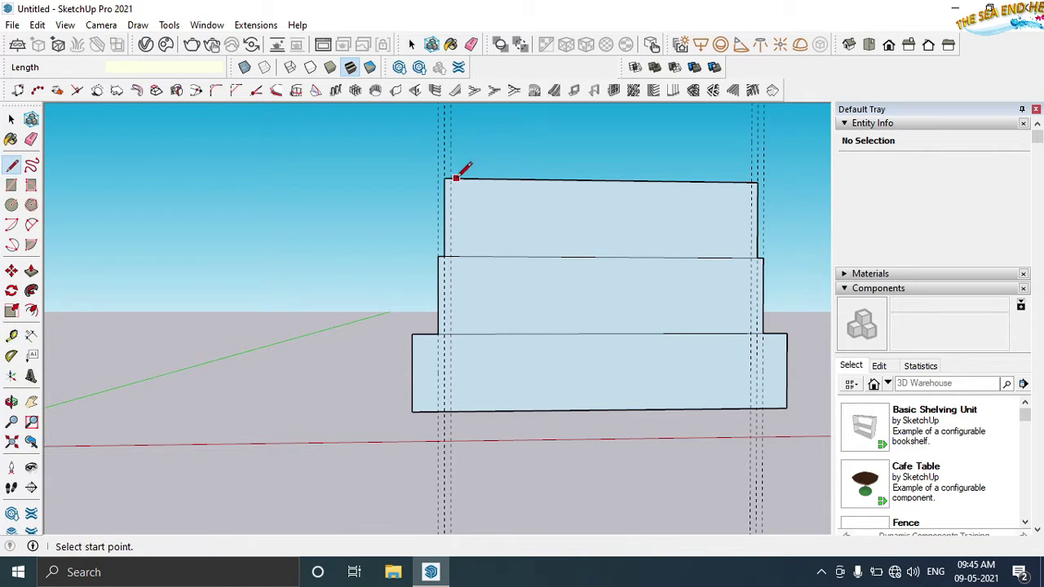
scroll(457, 174, "up", 3)
scroll(449, 176, "up", 1)
left_click(449, 177)
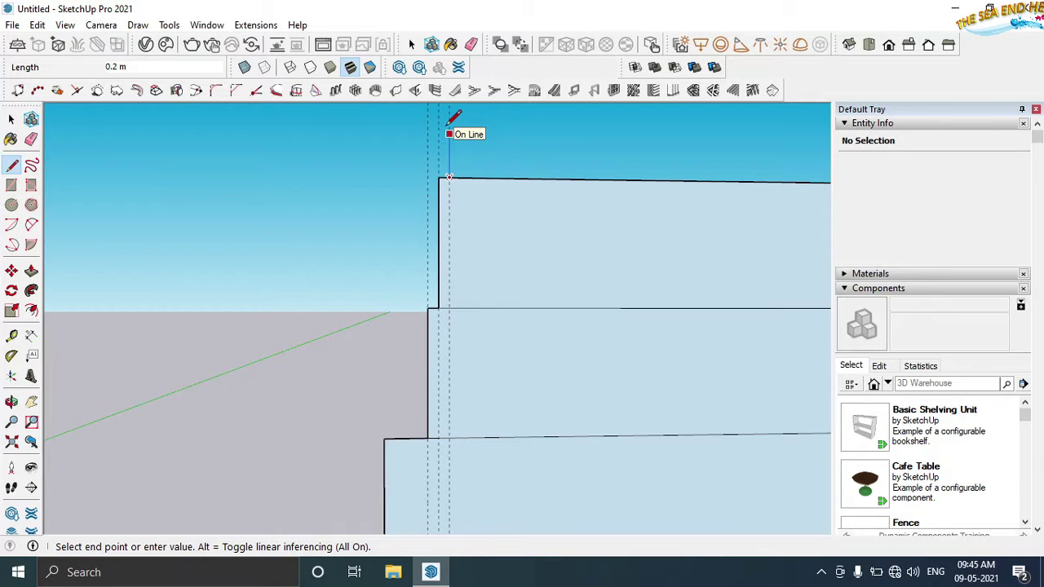
scroll(453, 118, "down", 2)
scroll(554, 156, "down", 3)
scroll(583, 168, "down", 1)
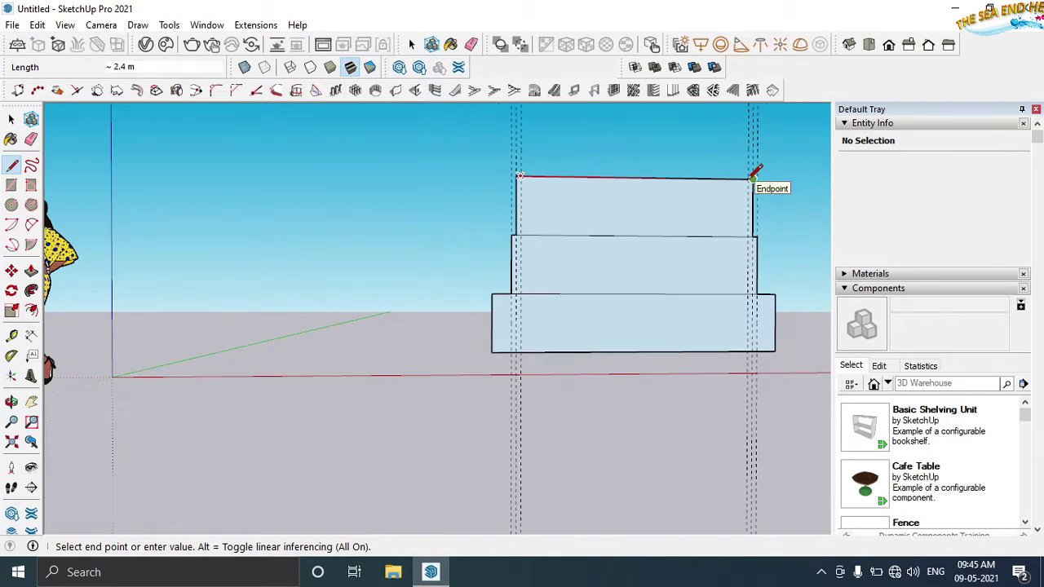
scroll(753, 176, "up", 3)
left_click(755, 177)
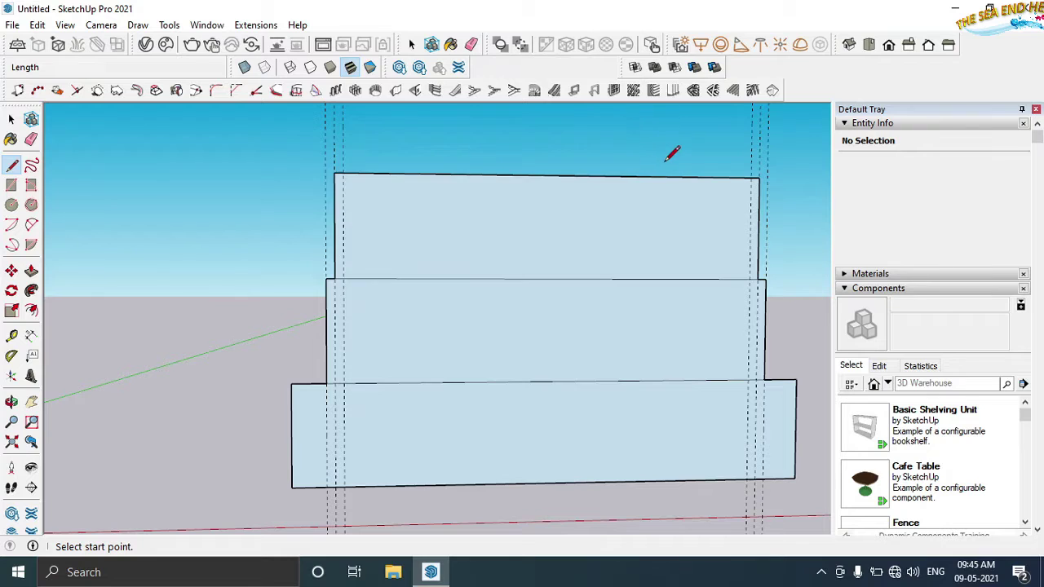
scroll(666, 159, "down", 1)
left_click(743, 174)
left_click(742, 114)
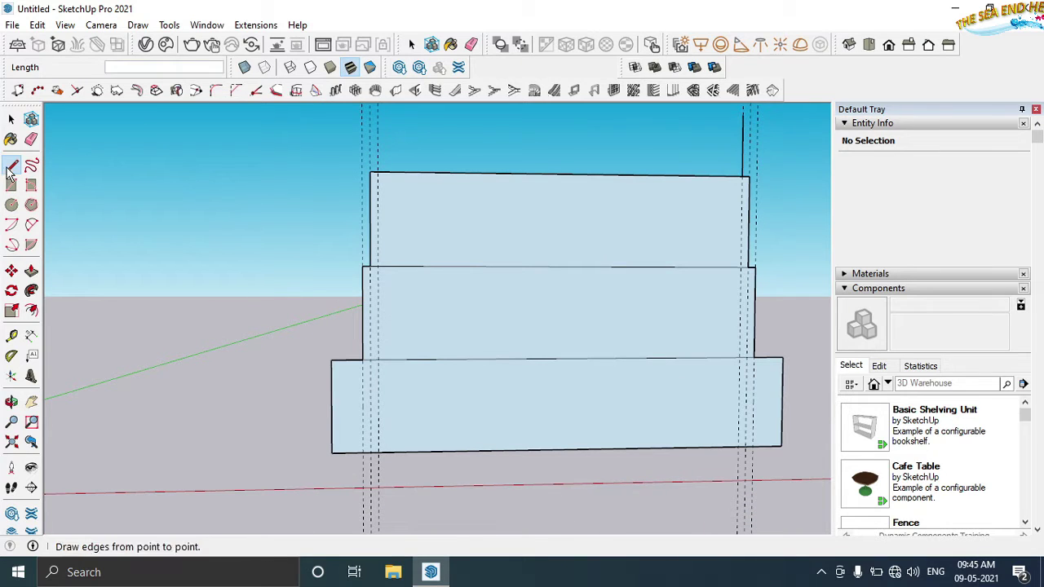
Step: Erase the two surplus guides on the left
key("e")
left_click_drag(367, 220, 377, 478)
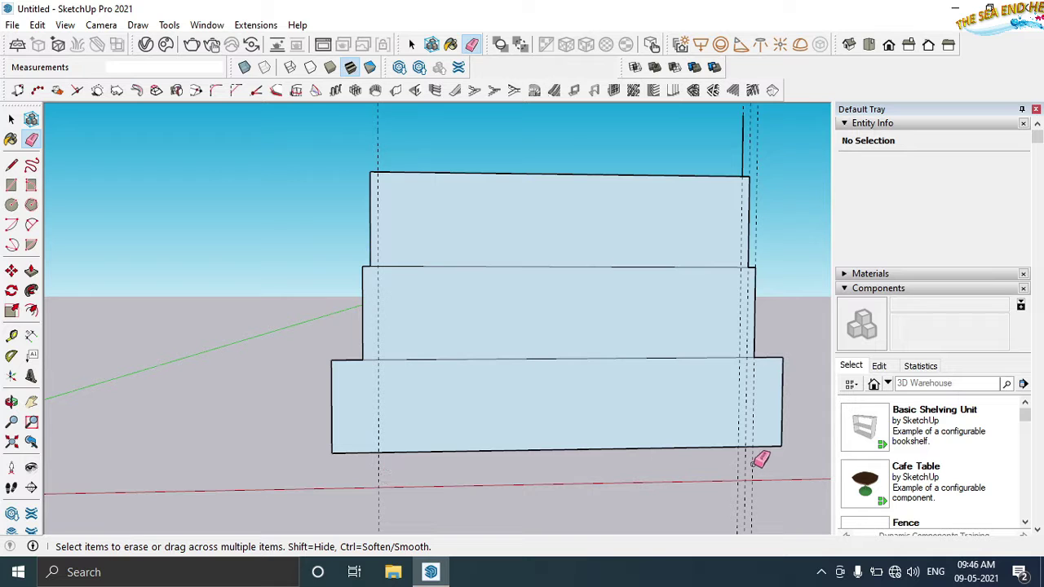
scroll(751, 453, "down", 3)
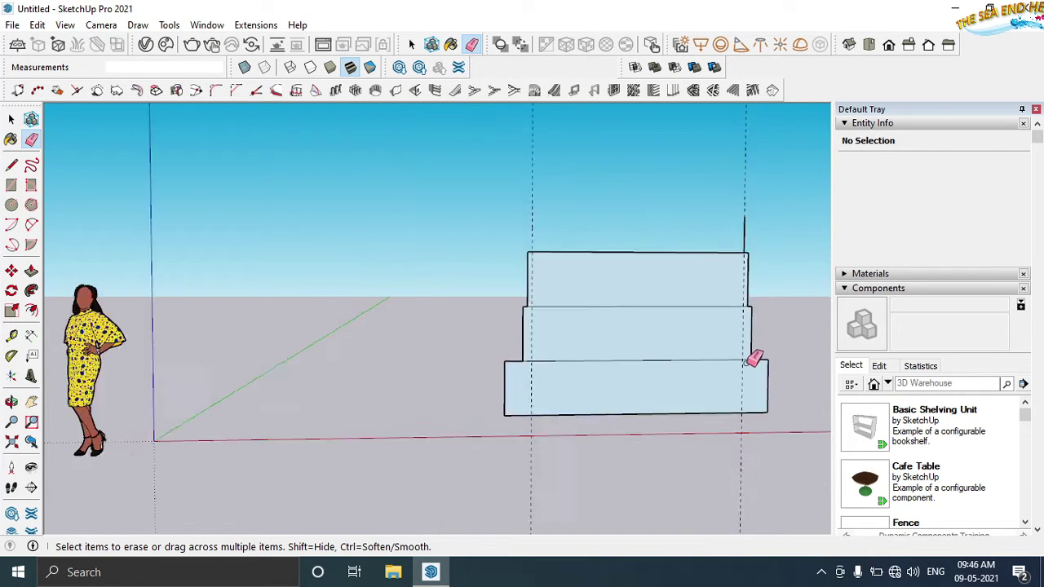
middle_click_drag(752, 453, 775, 226)
scroll(775, 226, "up", 5)
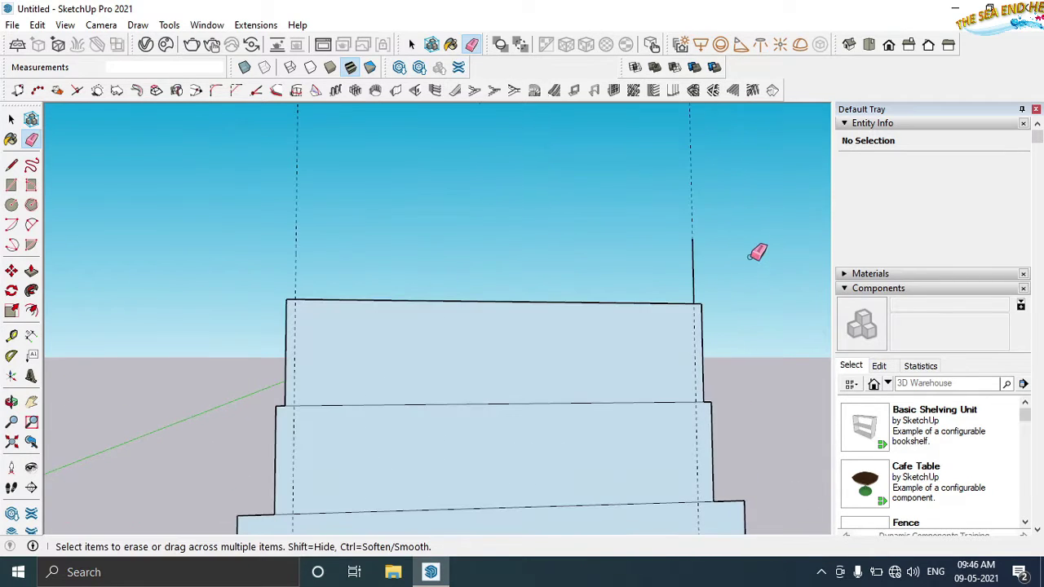
scroll(559, 318, "down", 3)
scroll(570, 319, "down", 2)
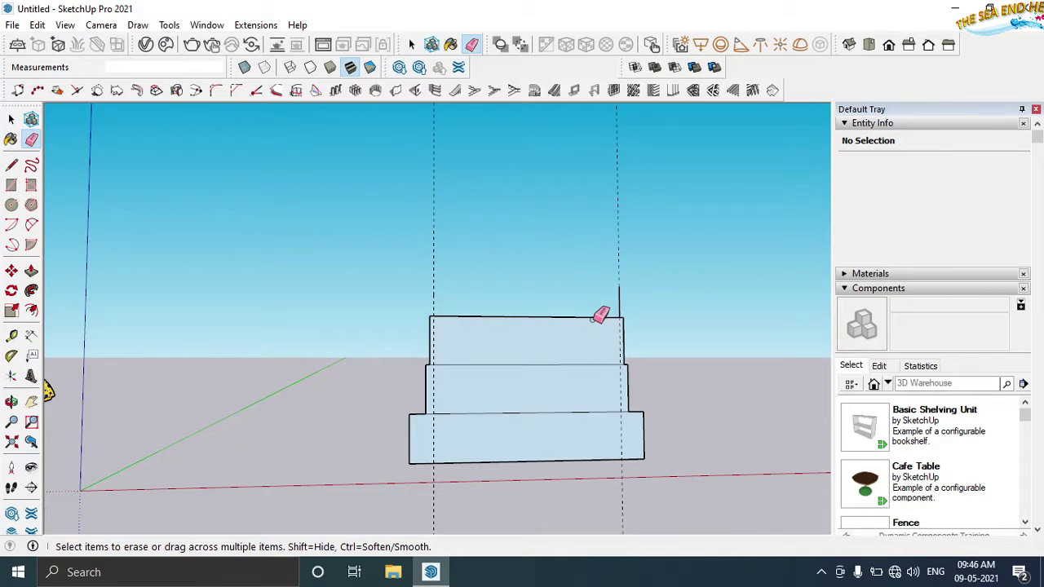
Step: Place a guide 2.6 m above the stepped base
left_click(11, 335)
left_click(487, 316)
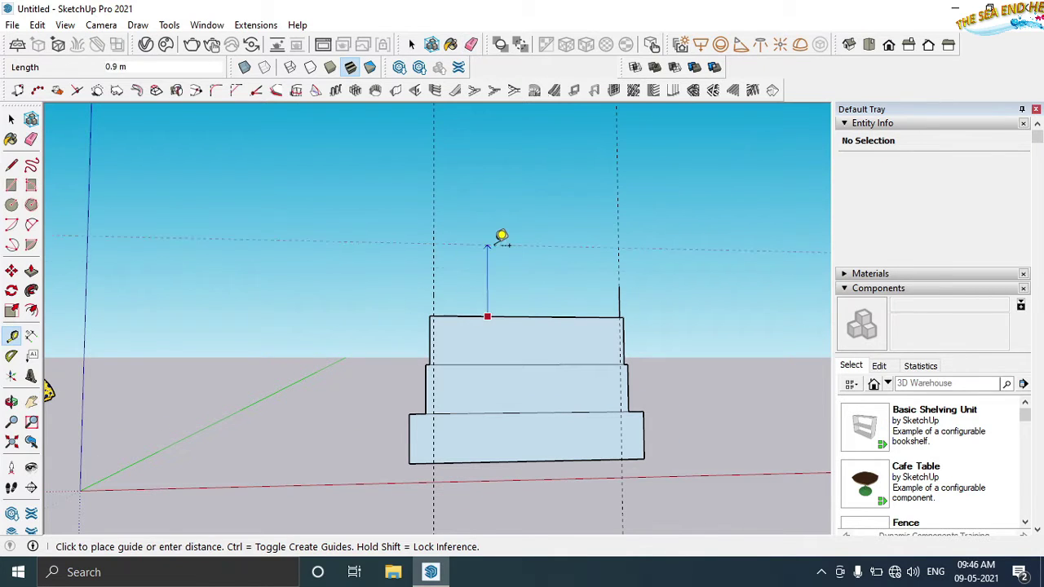
type("2.6")
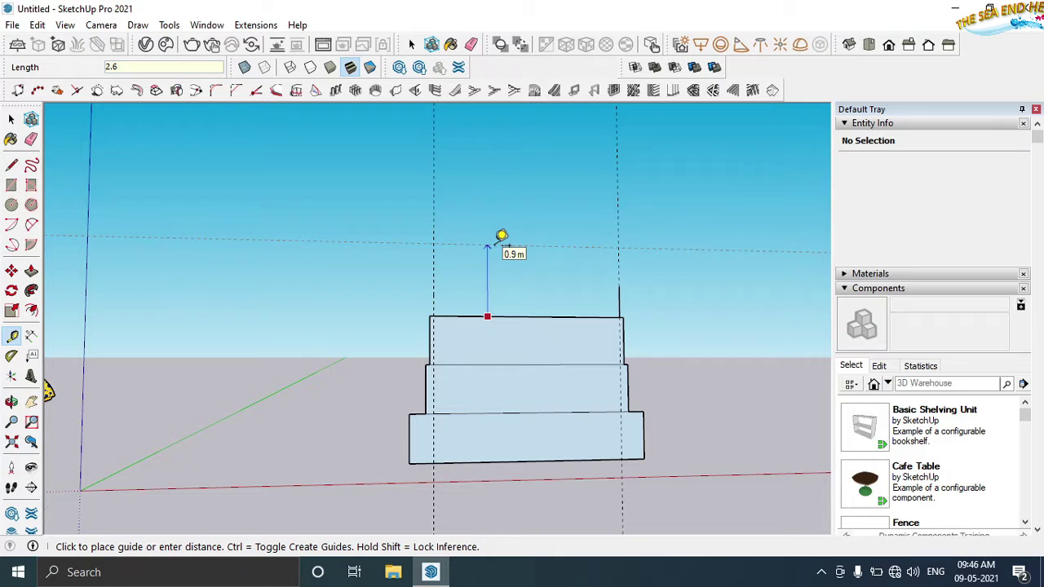
key("Return")
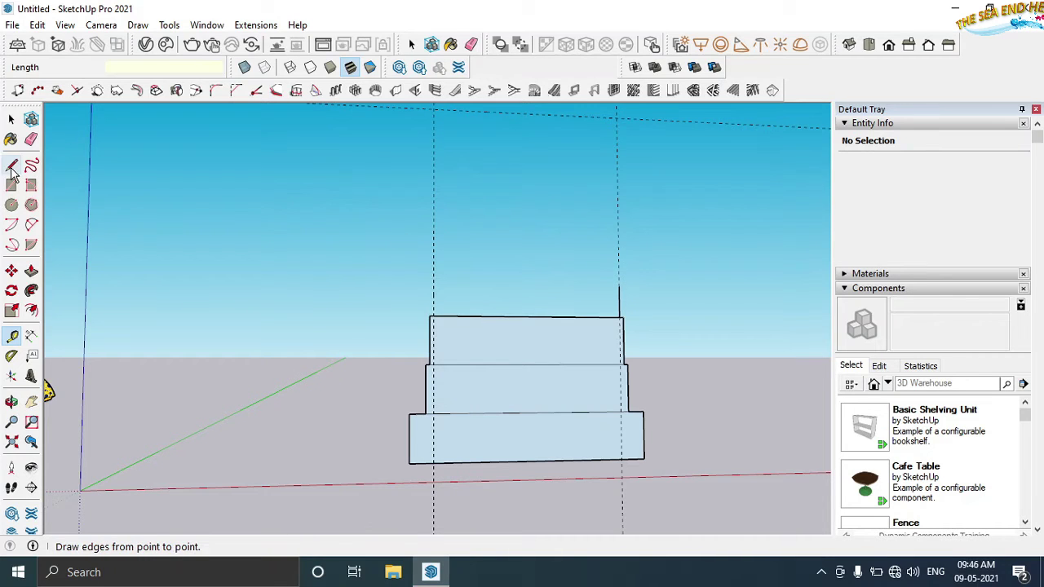
Step: Draw the tapered pier outline up to the guide with a 1.6 m top edge
left_click(12, 168)
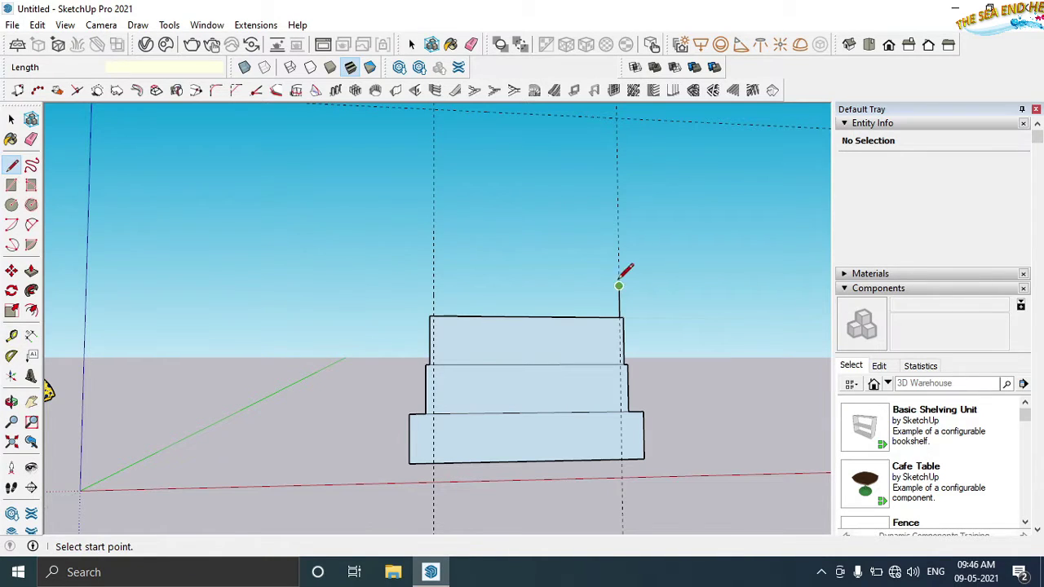
left_click(618, 286)
left_click(616, 118)
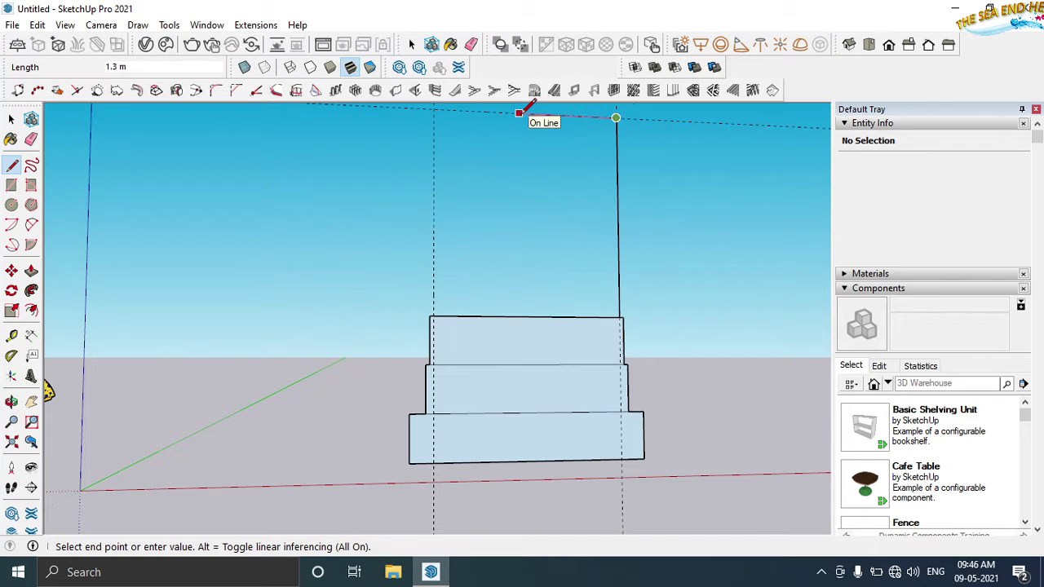
type("1.6")
key("Return")
scroll(431, 315, "up", 2)
left_click(431, 314)
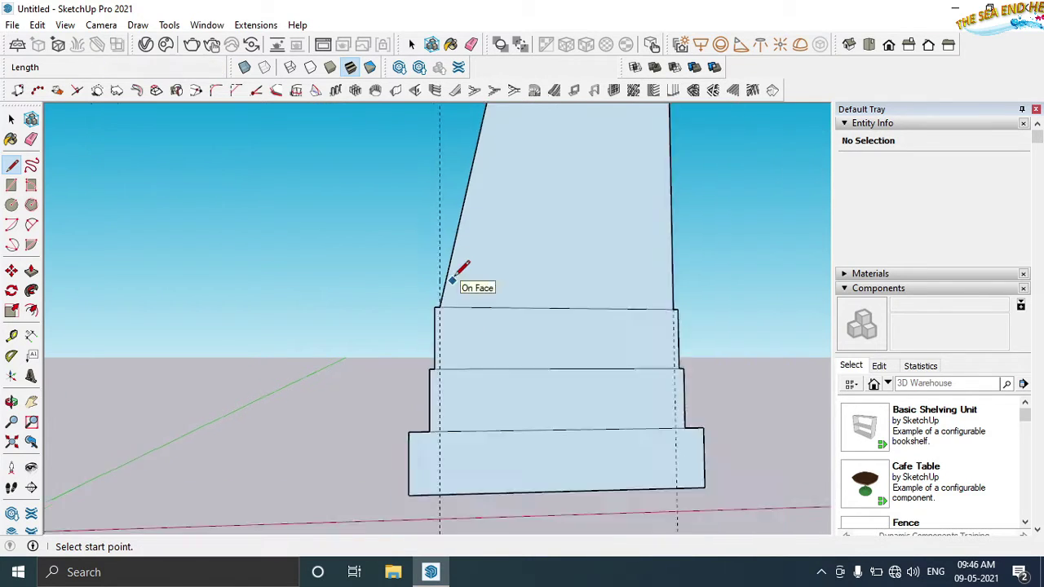
scroll(454, 277, "down", 4)
left_click(31, 138)
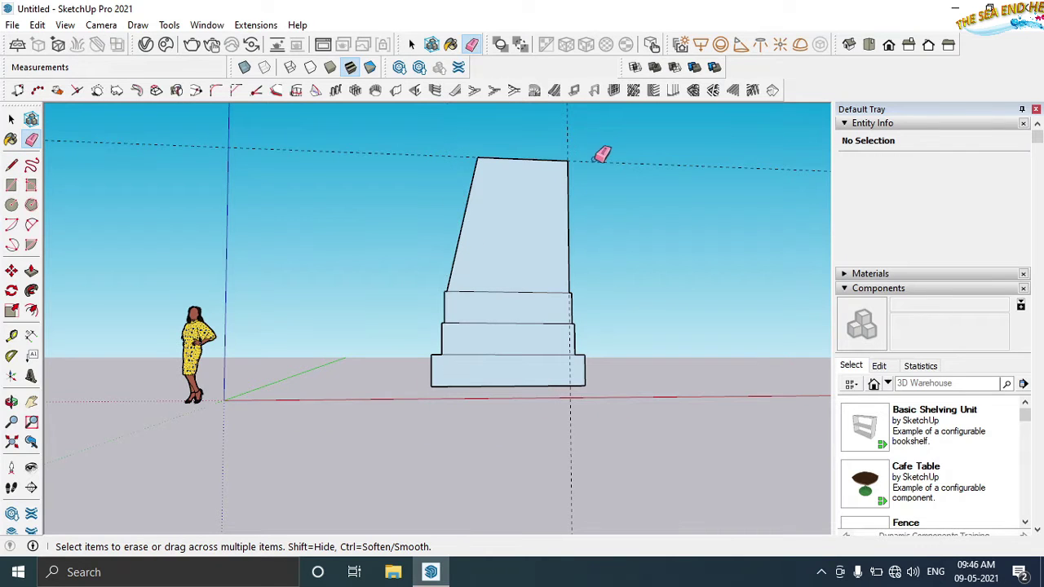
Step: Place a guide 7.5 m to the right of the pier
scroll(570, 140, "down", 2)
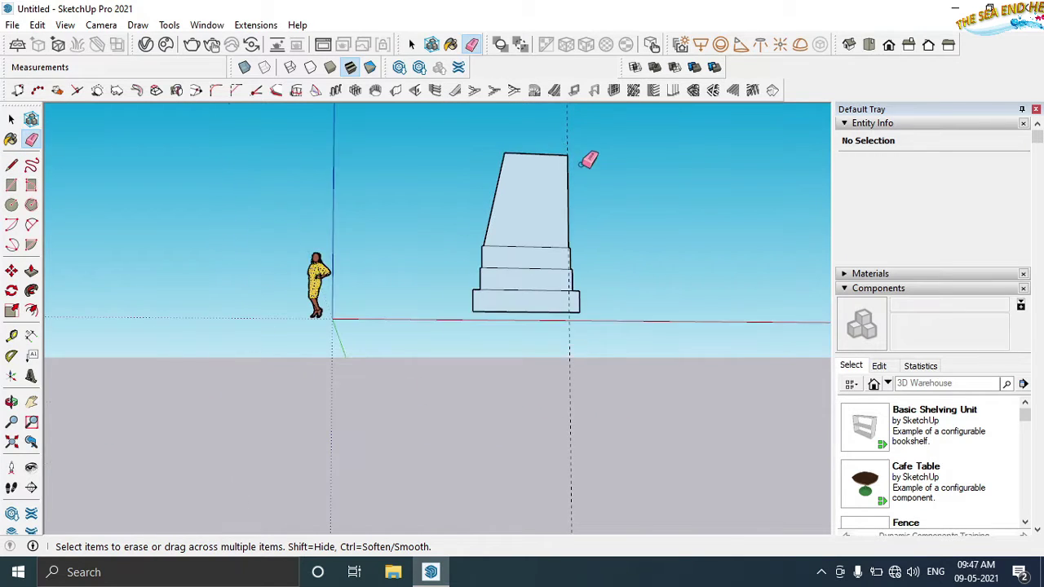
scroll(528, 318, "up", 4)
mouse_move(534, 313)
middle_mouse_down("shift")
mouse_move(617, 310)
mouse_move(598, 163)
mouse_move(634, 209)
middle_mouse_up("shift")
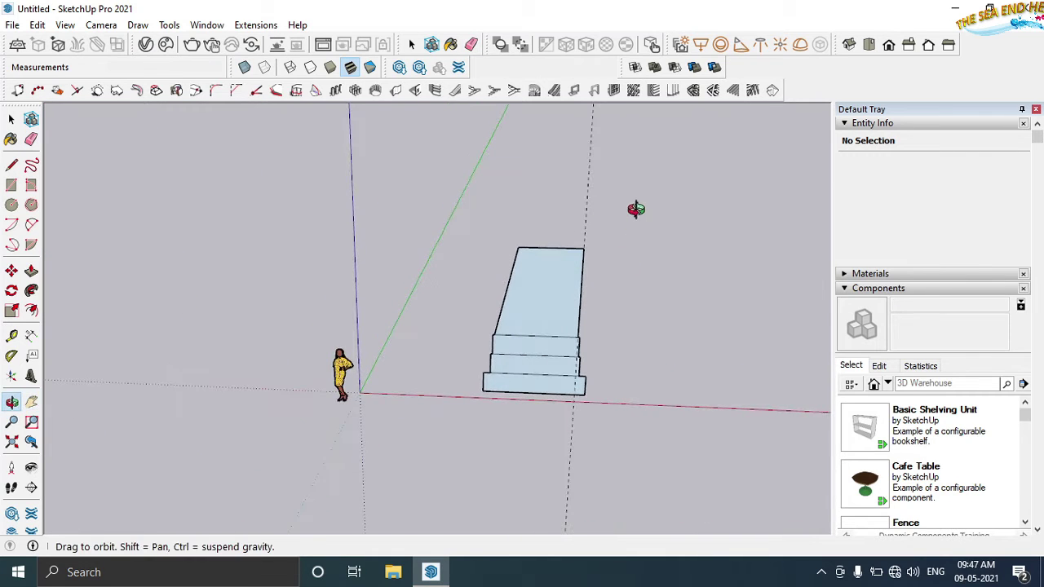
left_click(12, 334)
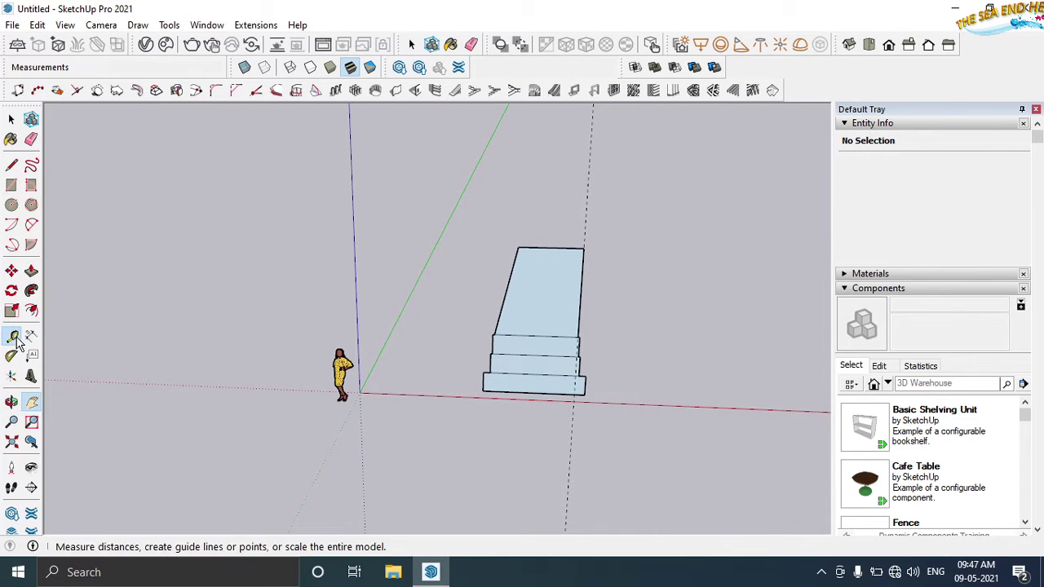
left_click(585, 208)
type("7.5")
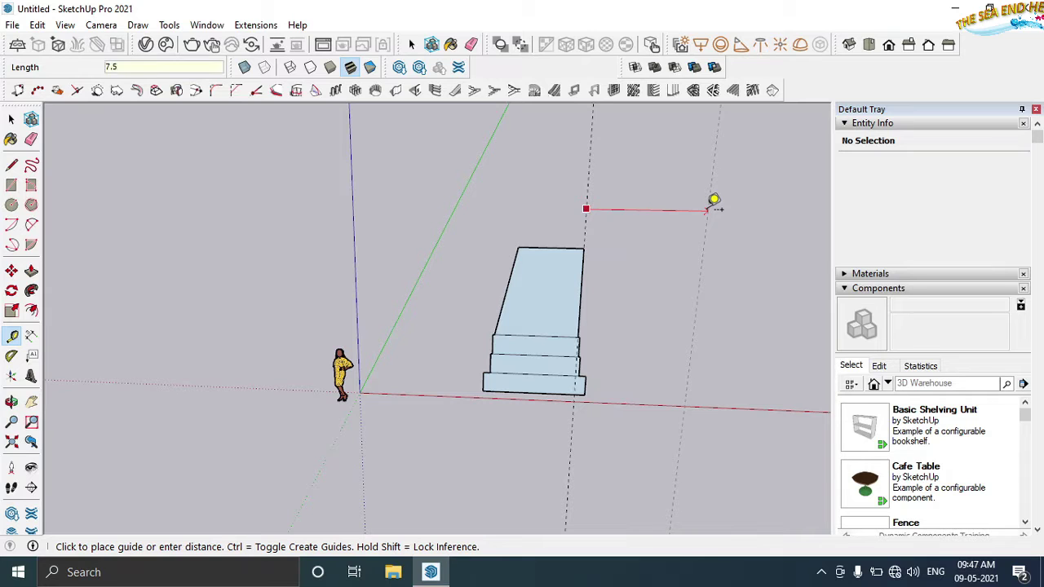
key("Return")
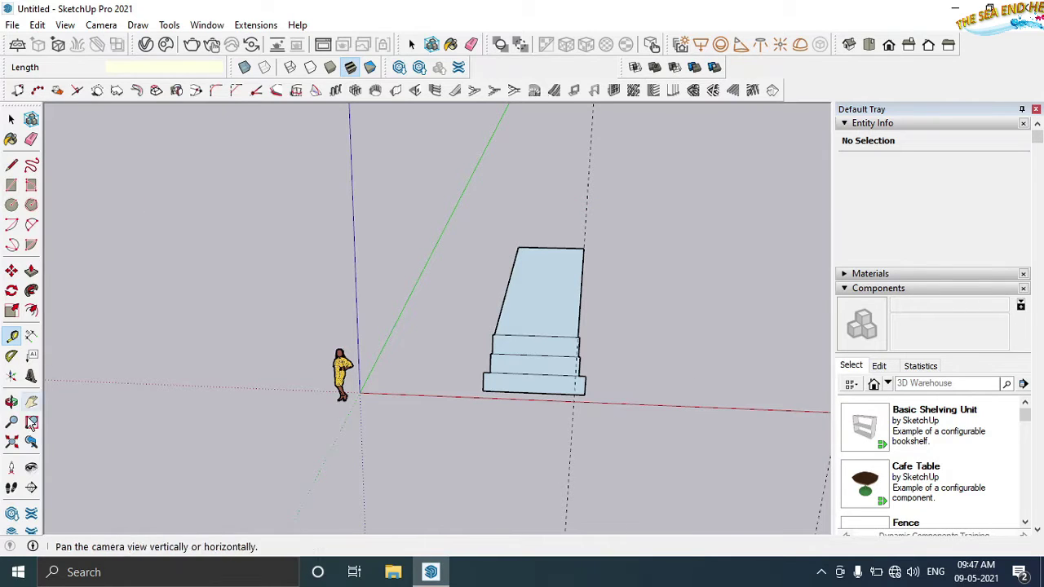
Step: Zoom to extents and pan so the far guide is in view
left_click(11, 441)
left_click(31, 401)
left_click_drag(456, 353, 191, 350)
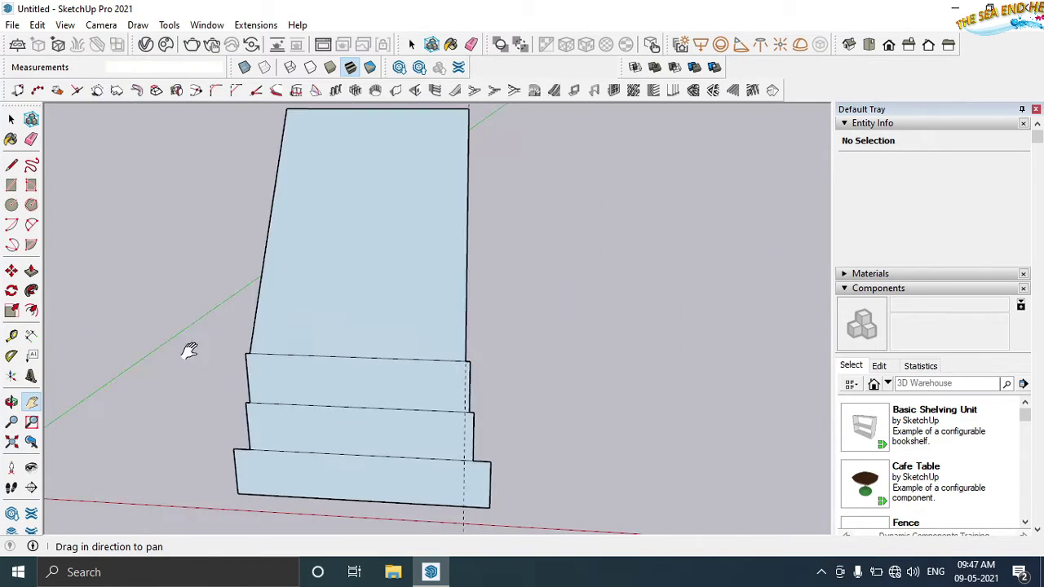
scroll(191, 350, "down", 3)
middle_click_drag(345, 345, 360, 302)
scroll(359, 301, "up", 1)
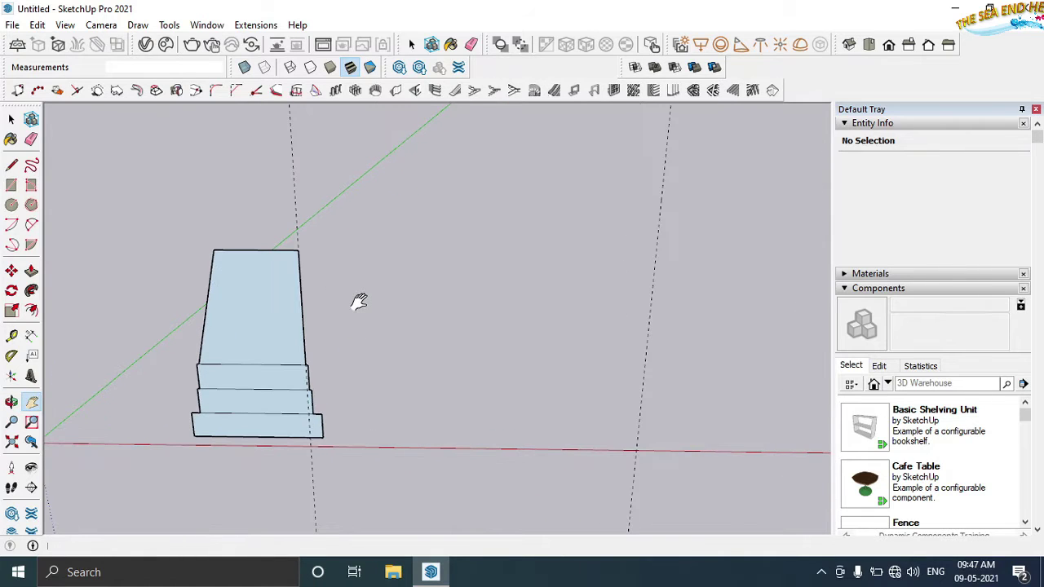
Step: Draw a base line from the pier's lower corner to the far guide, then an edge up it
key("l")
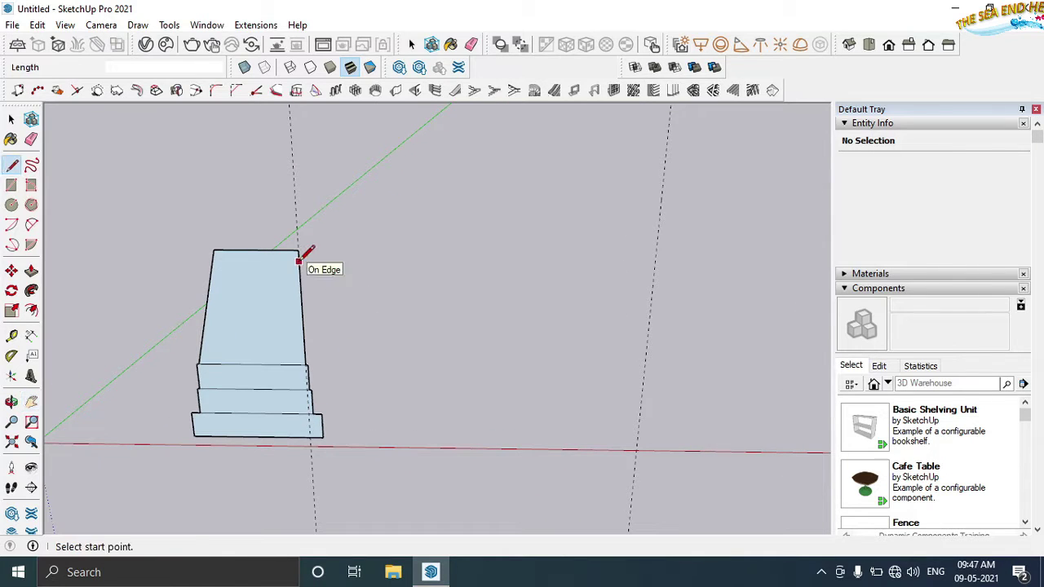
left_click(307, 364)
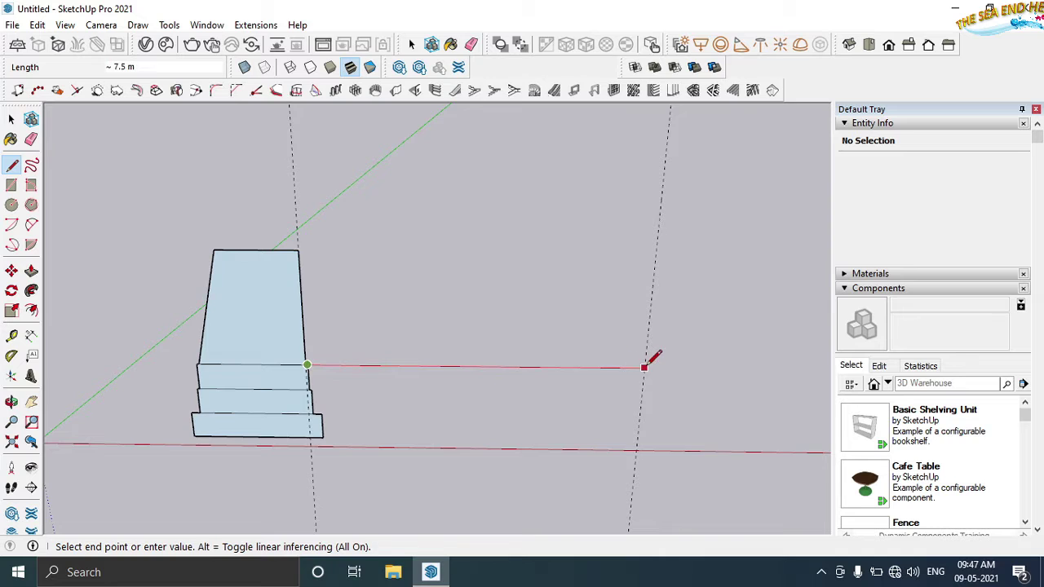
left_click(644, 366)
middle_click_drag(644, 367, 662, 354)
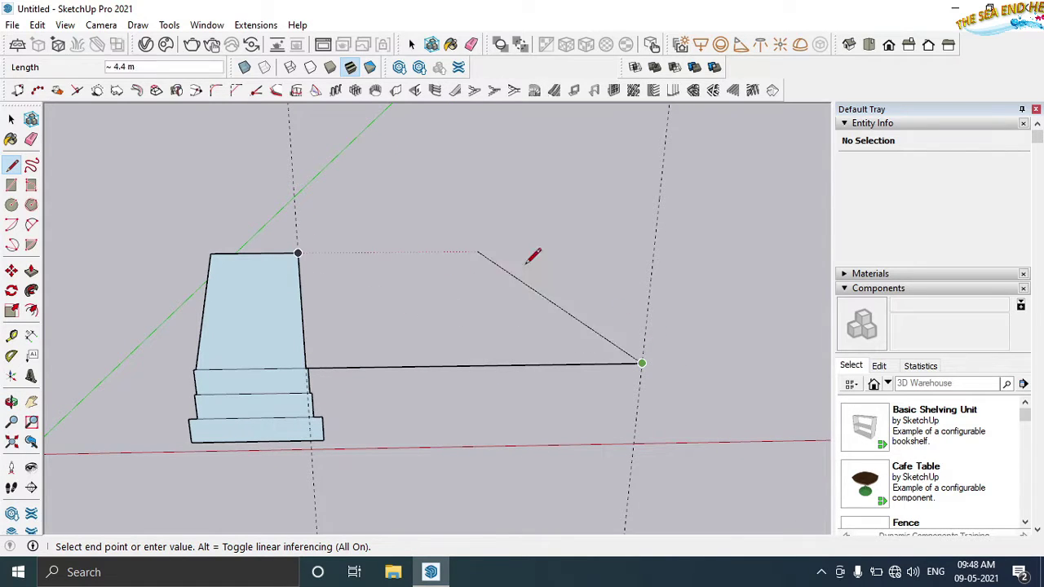
left_click(652, 251)
key("Escape")
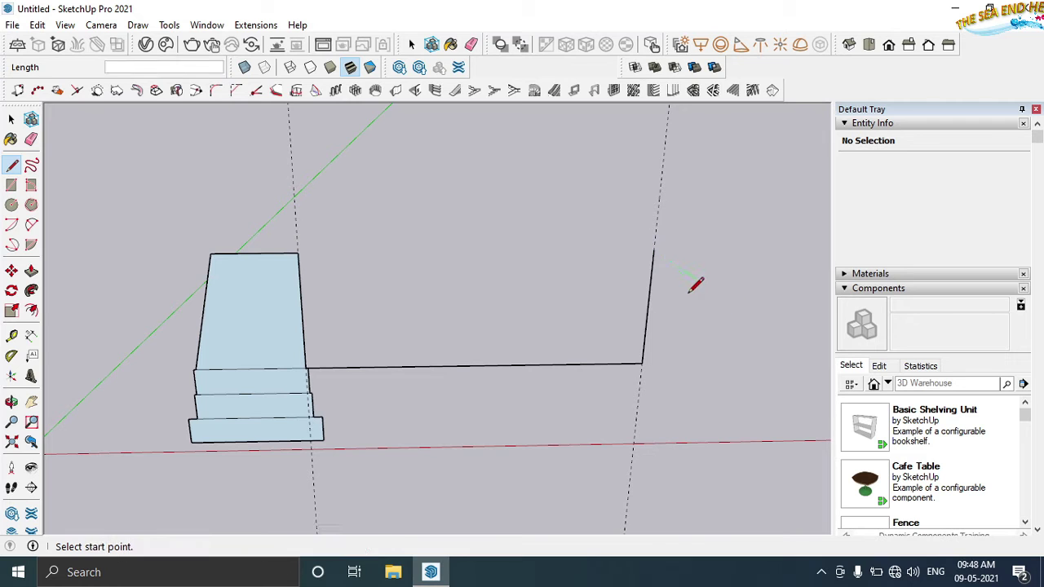
left_click(31, 225)
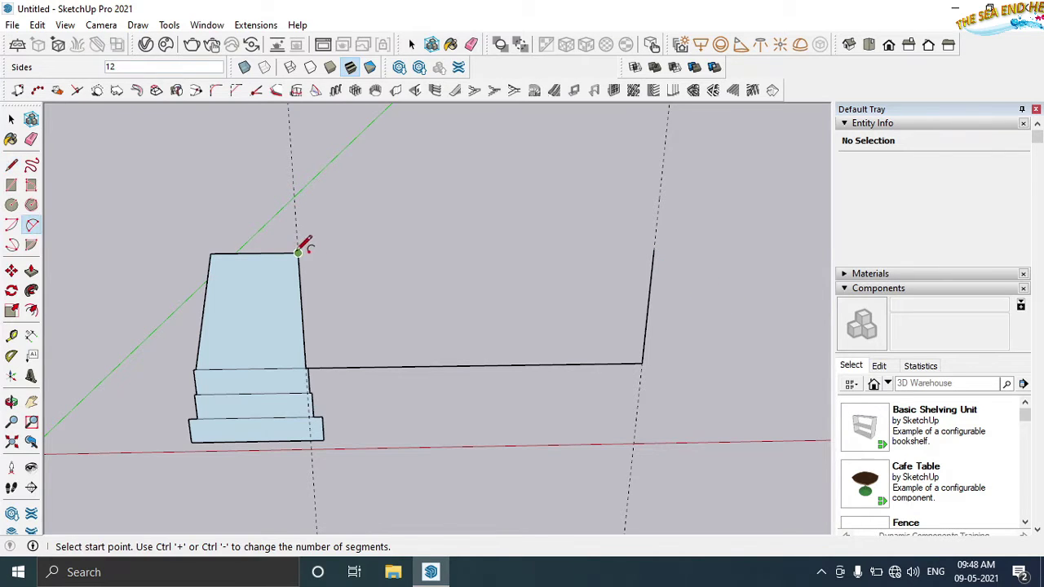
Step: Draw an arc from the pier top to the far vertical edge with a 1.5 m bulge
left_click(298, 252)
left_click(652, 250)
middle_click_drag(521, 167, 479, 146)
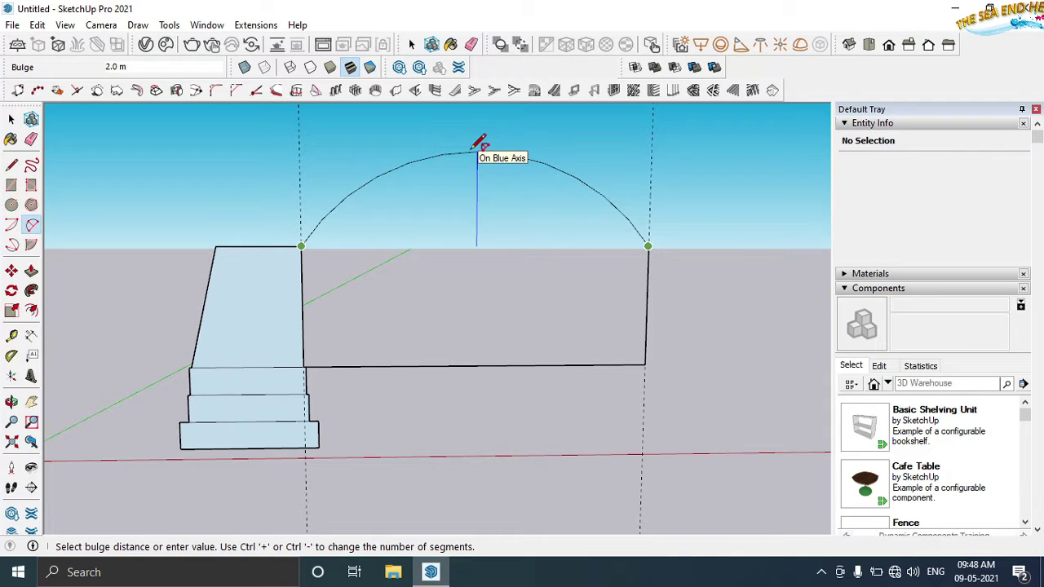
type("1.5")
key("Return")
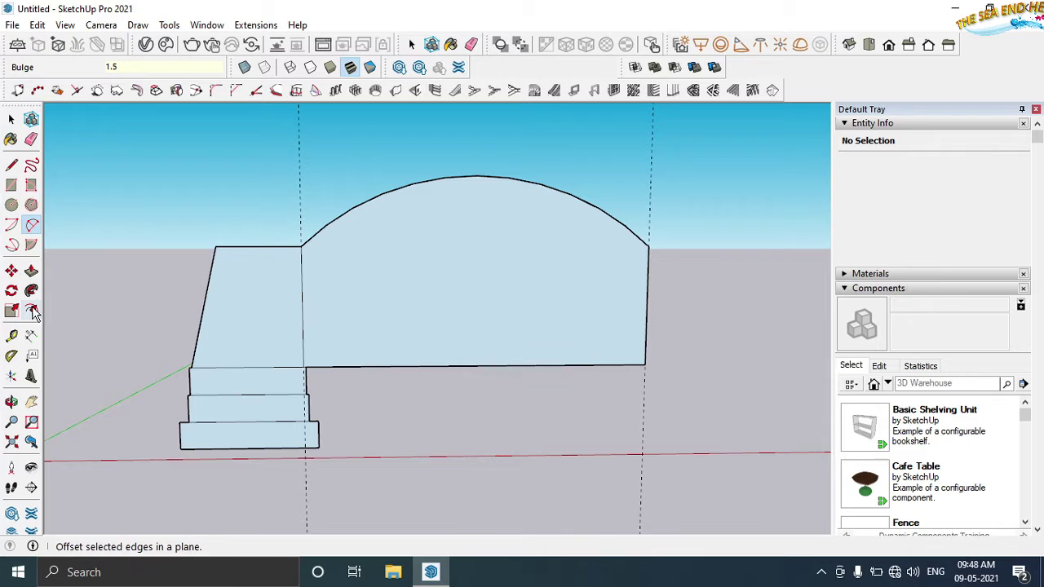
left_click(11, 120)
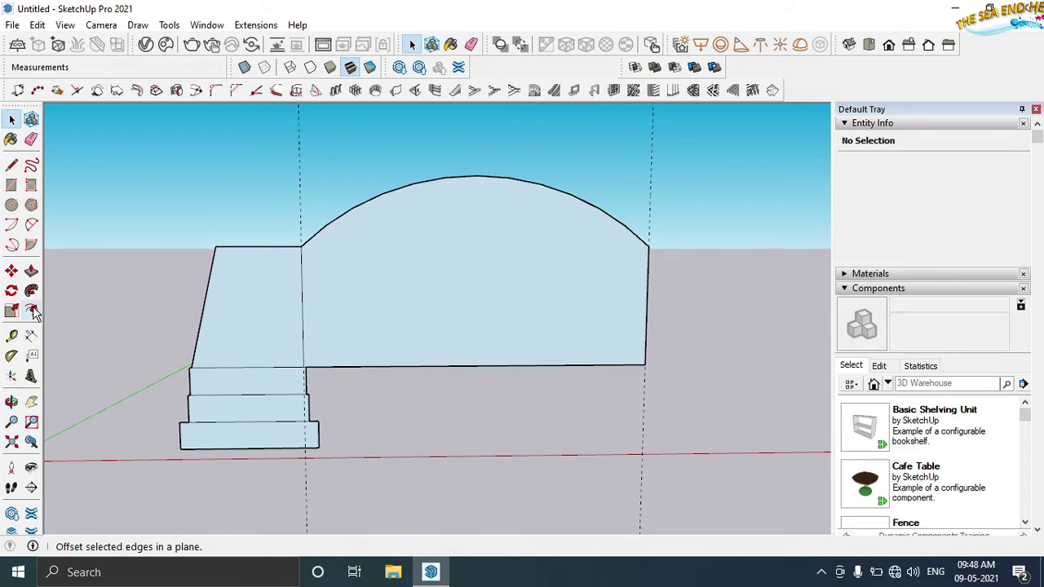
Step: Offset the arch upward to create a second arc 0.6 m above it
left_click(460, 177)
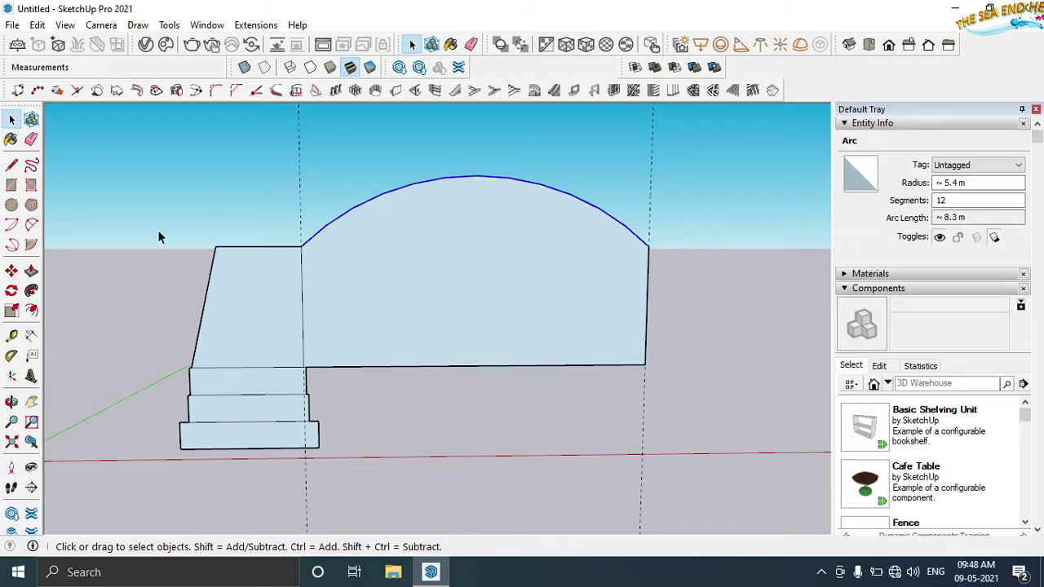
left_click(31, 313)
left_click(448, 177)
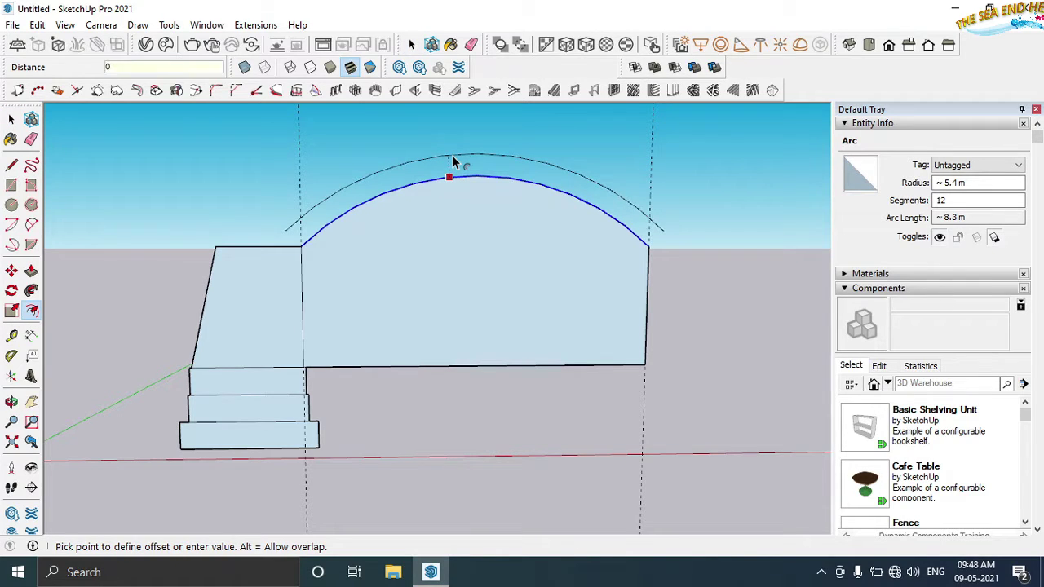
left_click(454, 161)
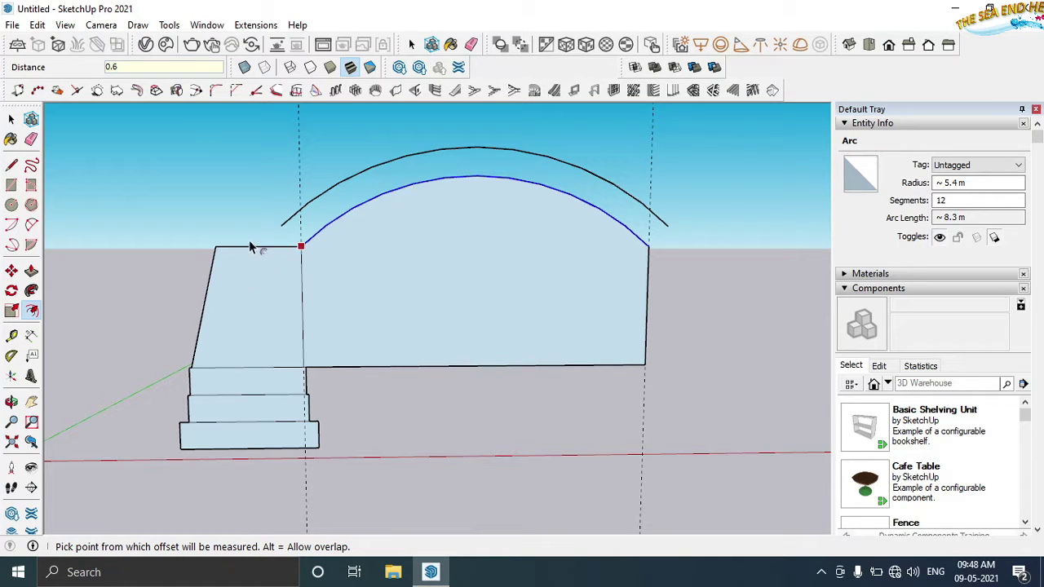
scroll(251, 247, "up", 1)
Step: Raise the left pier top 0.6 m and connect it to the outer arc
key("l")
left_click(200, 247)
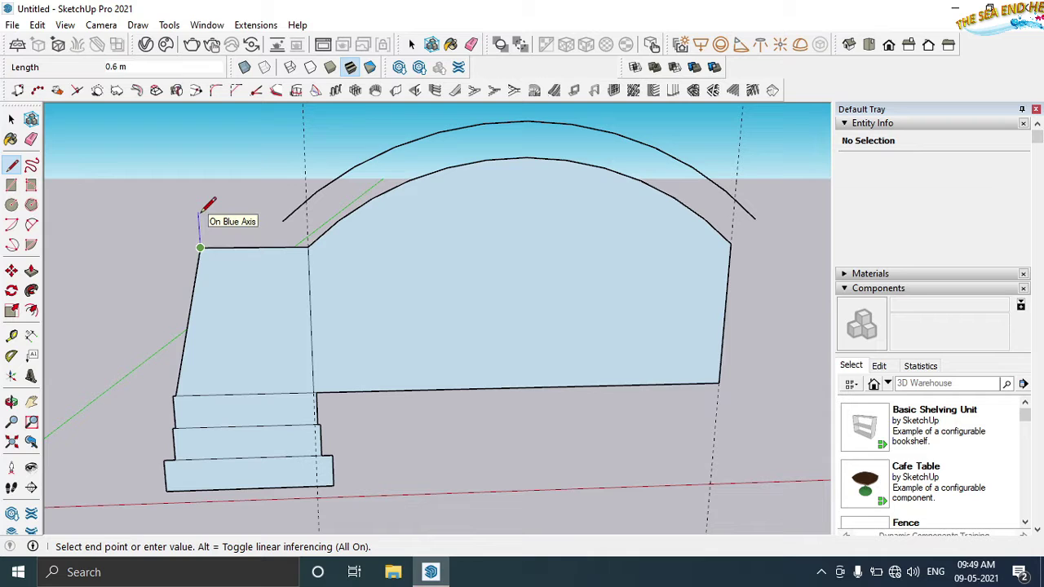
type("0.")
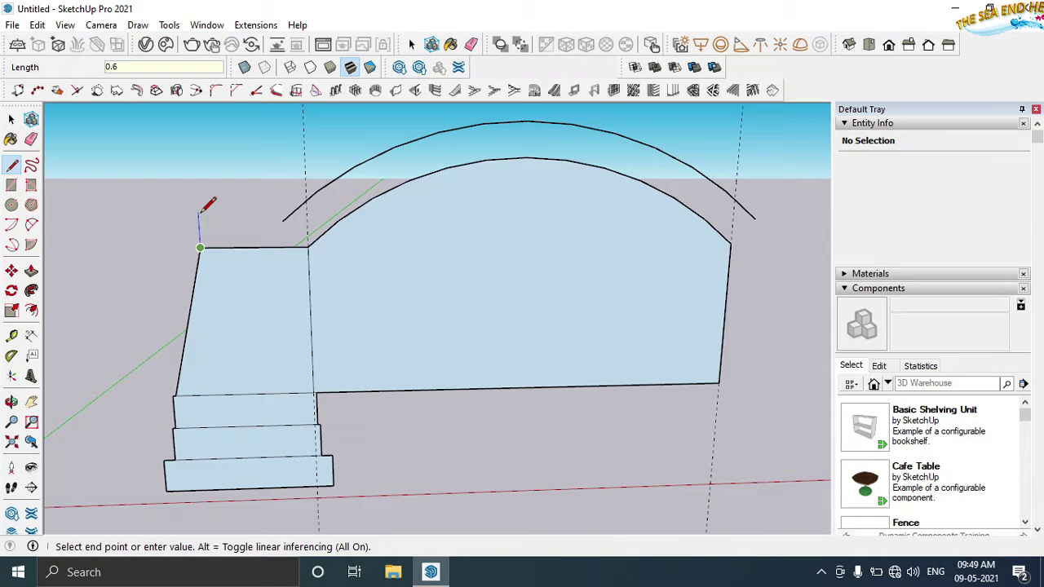
key("Return")
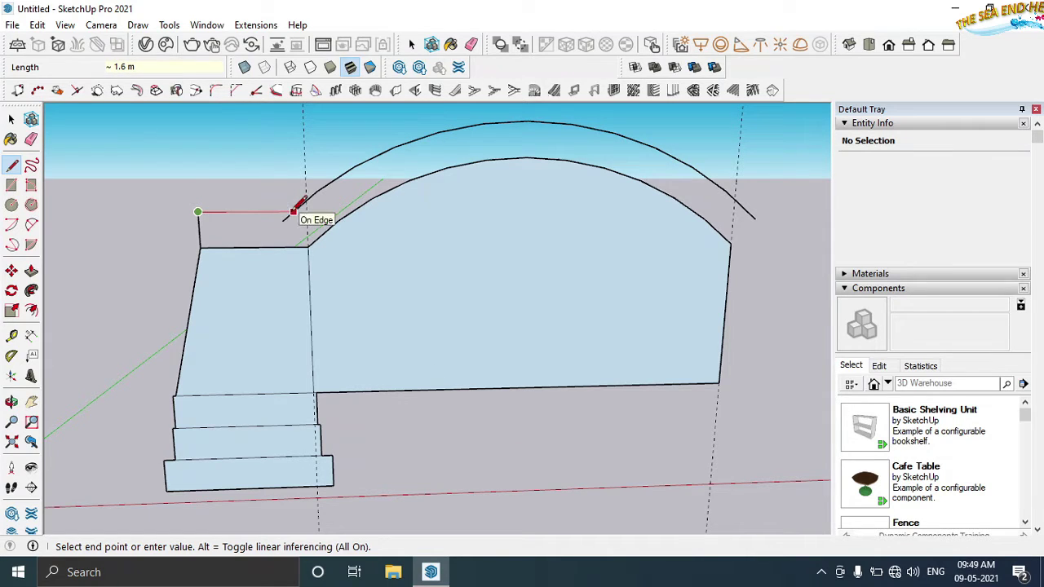
left_click(293, 212)
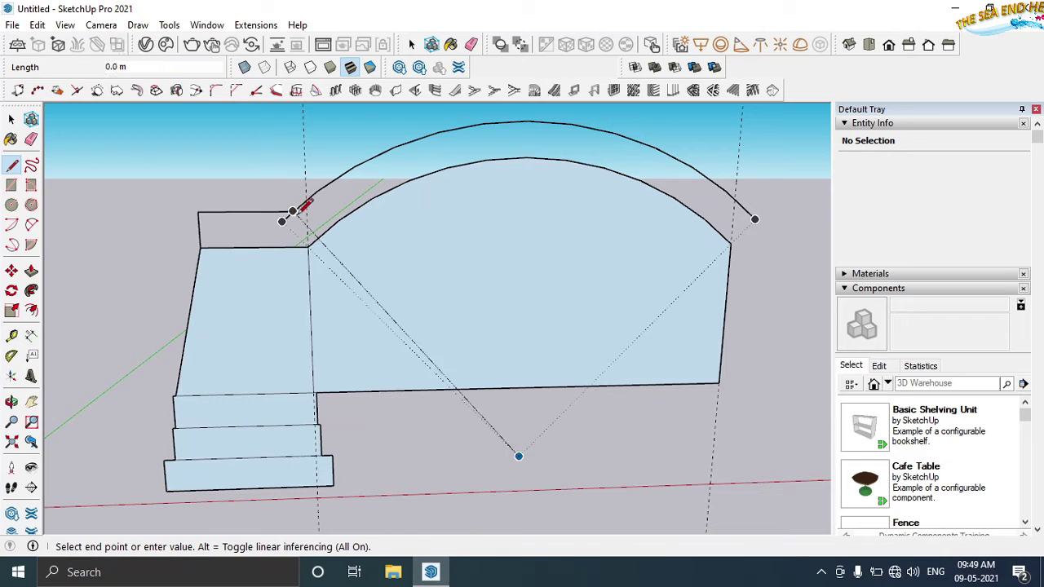
scroll(308, 246, "up", 2)
left_click(310, 234)
scroll(310, 235, "down", 3)
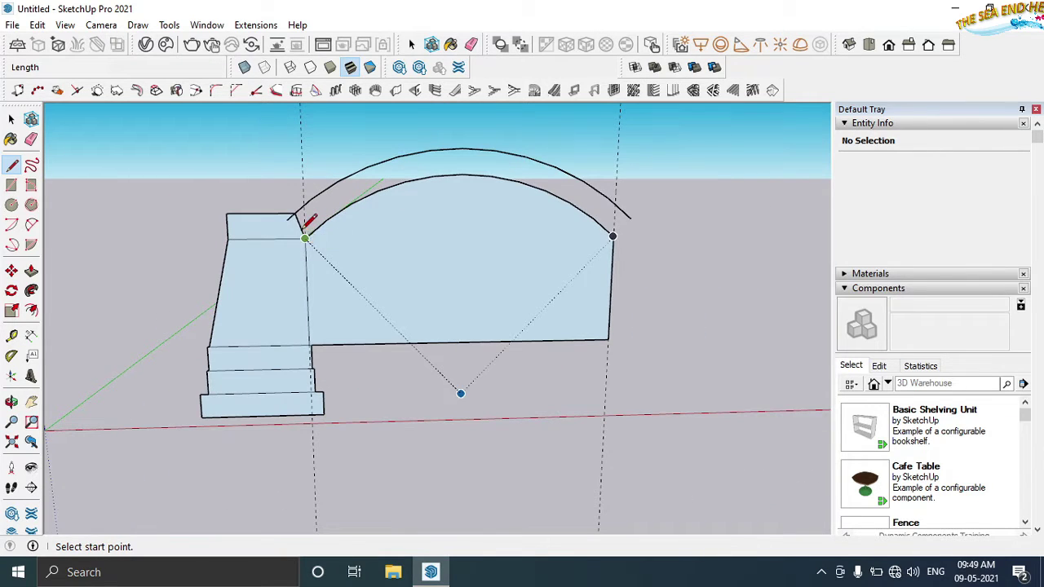
key("space")
Step: Draw a 0.6 m ledge from the arch's right corner and join it to the outer arc end
scroll(632, 220, "up", 2)
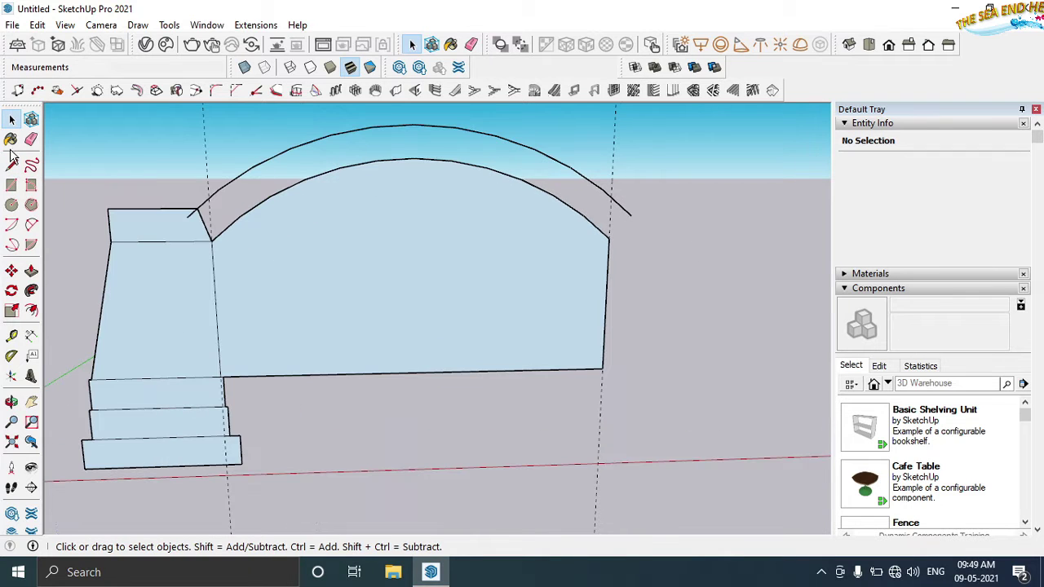
key("l")
left_click(608, 239)
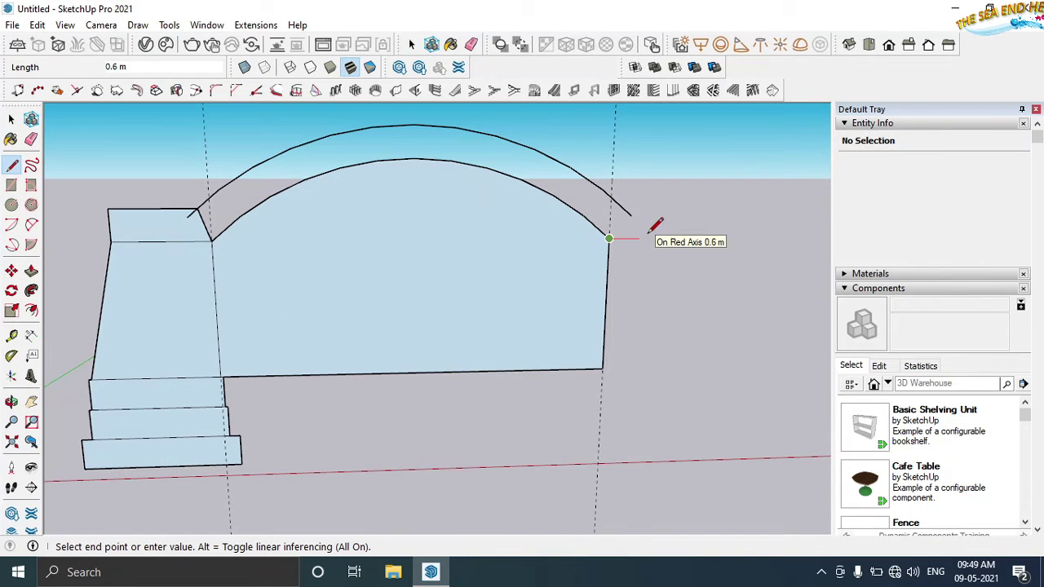
type("0")
key("Return")
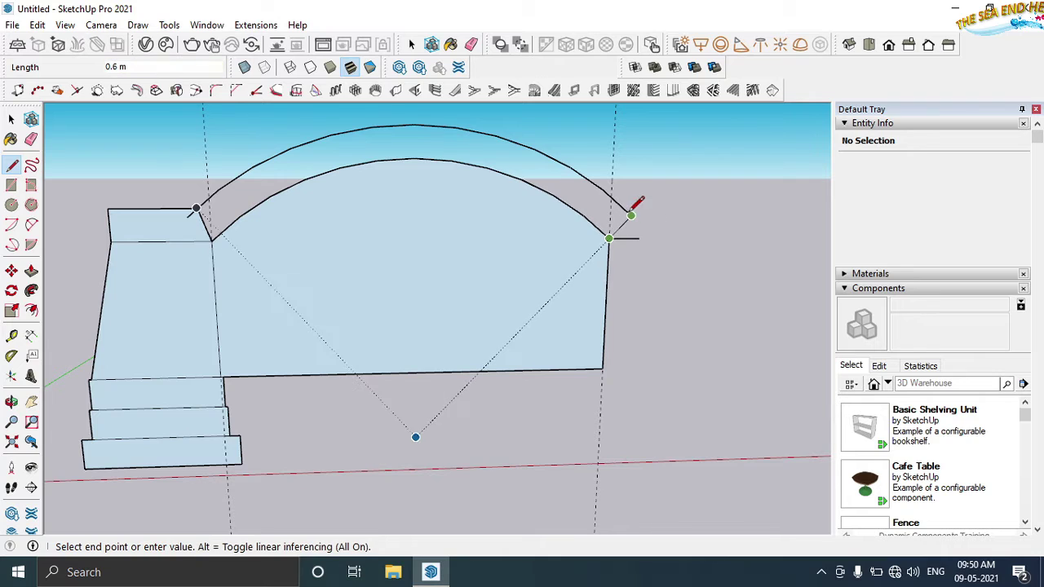
left_click(631, 215)
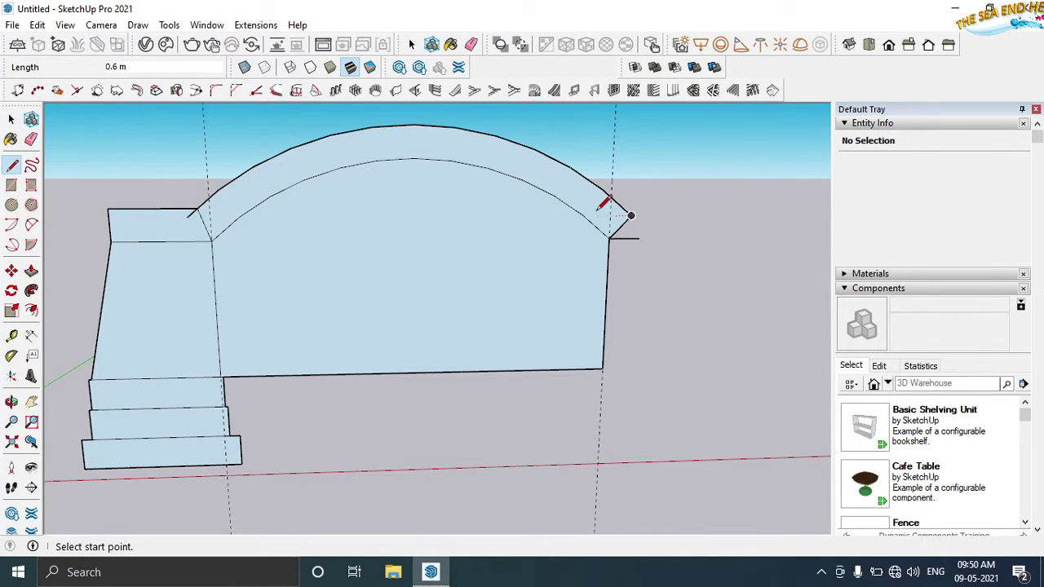
Step: Draw the right pier's tall outer vertical edge down from the ledge's end
left_click(639, 238)
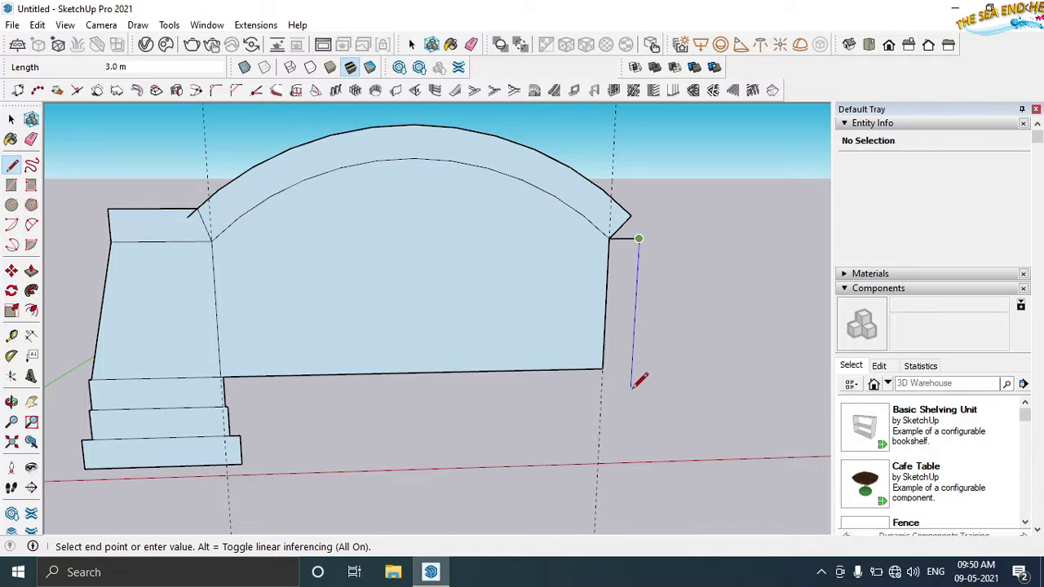
left_click(625, 495)
scroll(623, 359, "up", 2)
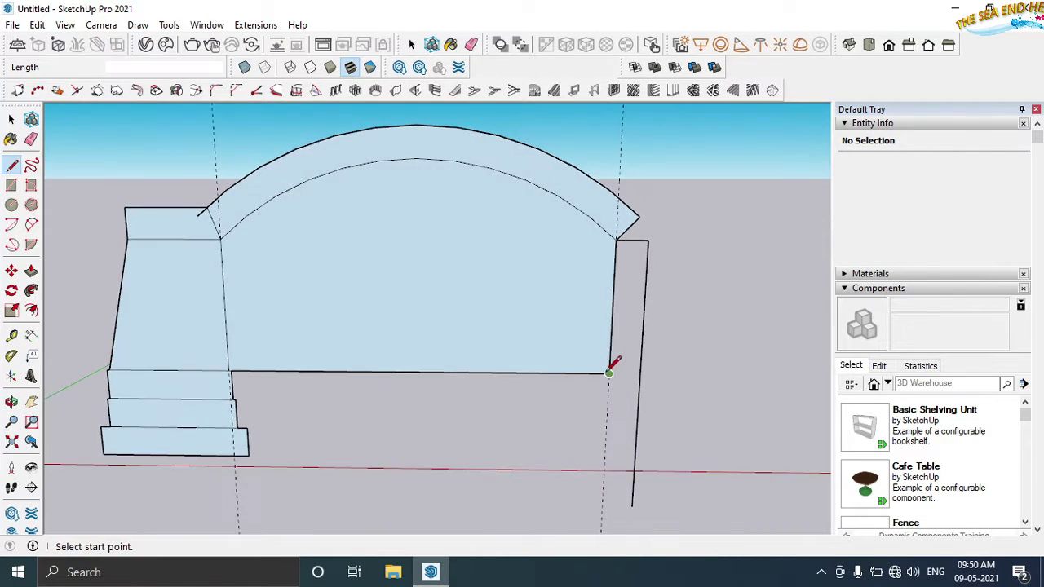
scroll(624, 358, "up", 1)
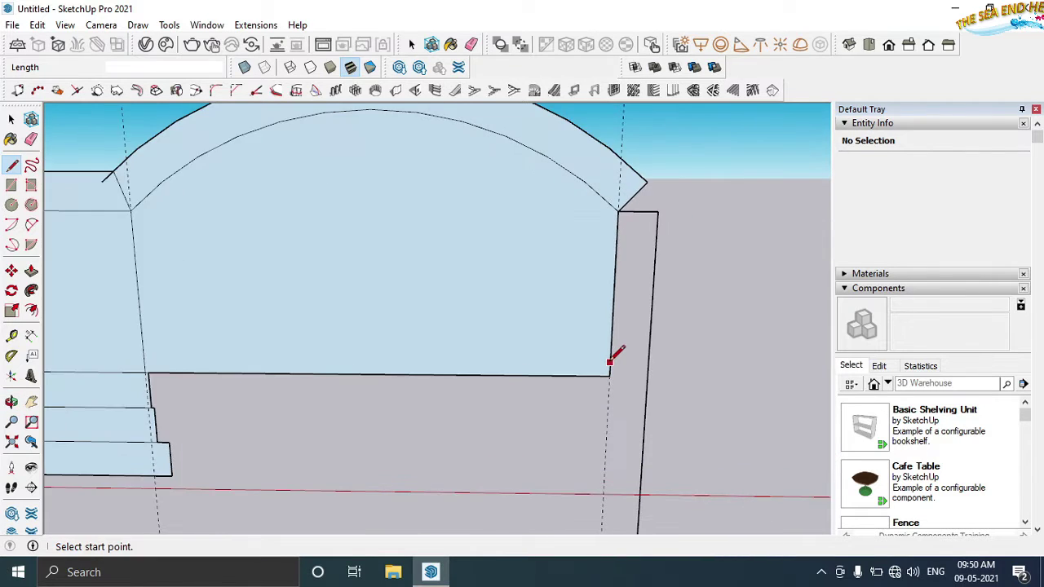
left_click(12, 335)
Step: Place two parallel guides at 0.1 m steps from the right pier's edge
left_click(636, 428)
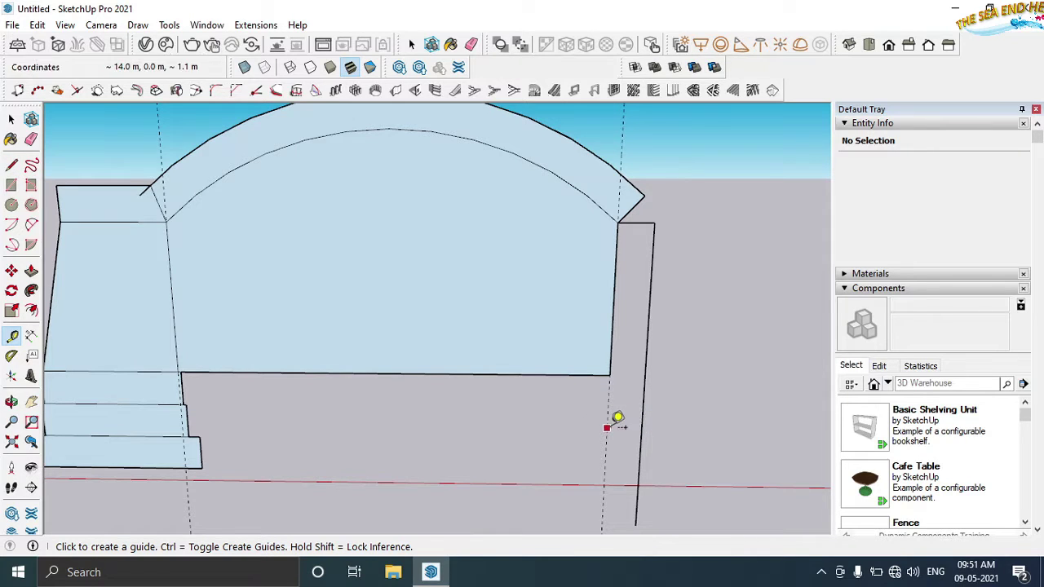
left_click(607, 428)
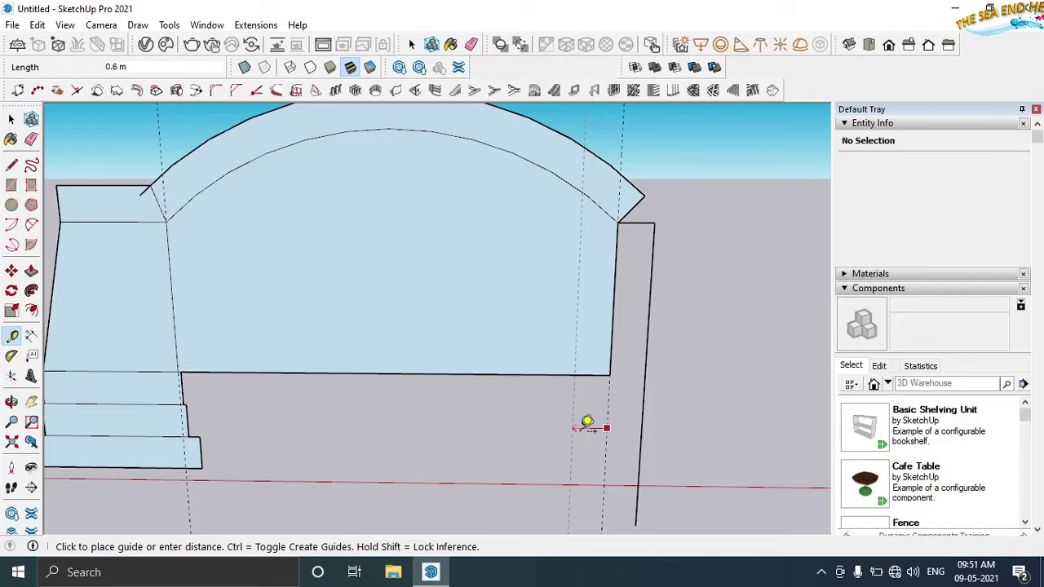
type("0.1")
key("Return")
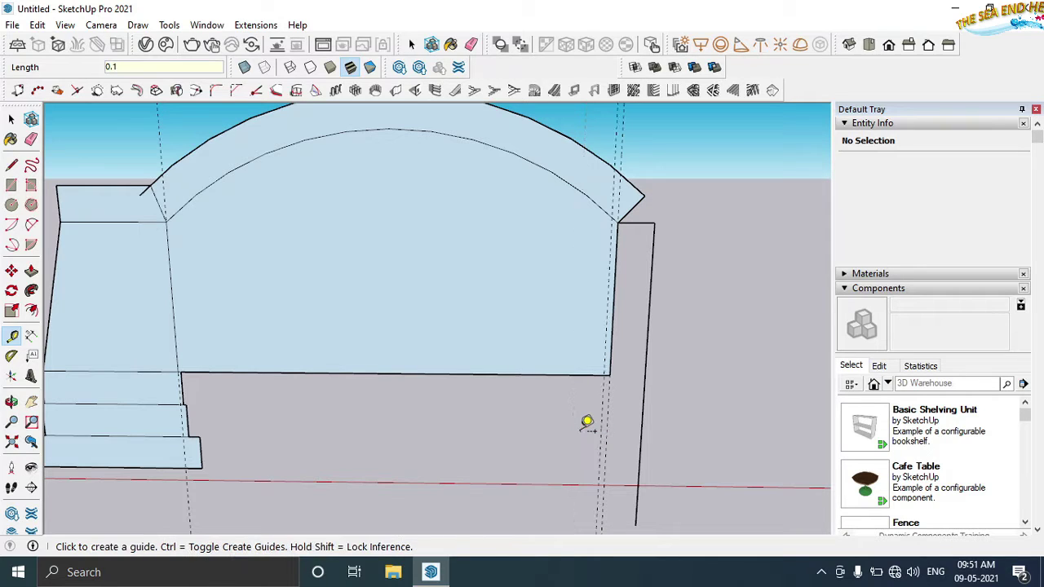
left_click(603, 456)
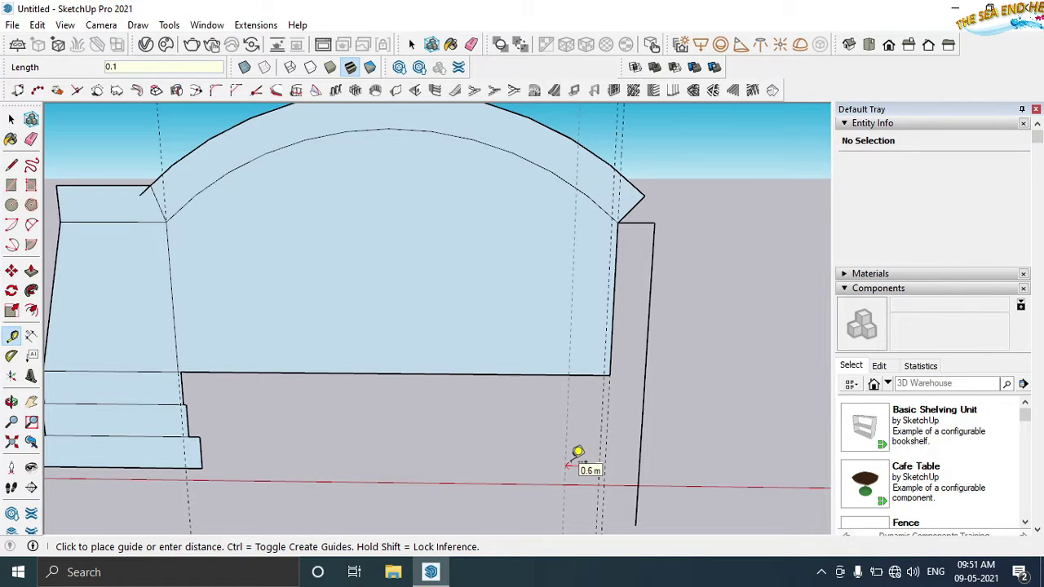
key("Return")
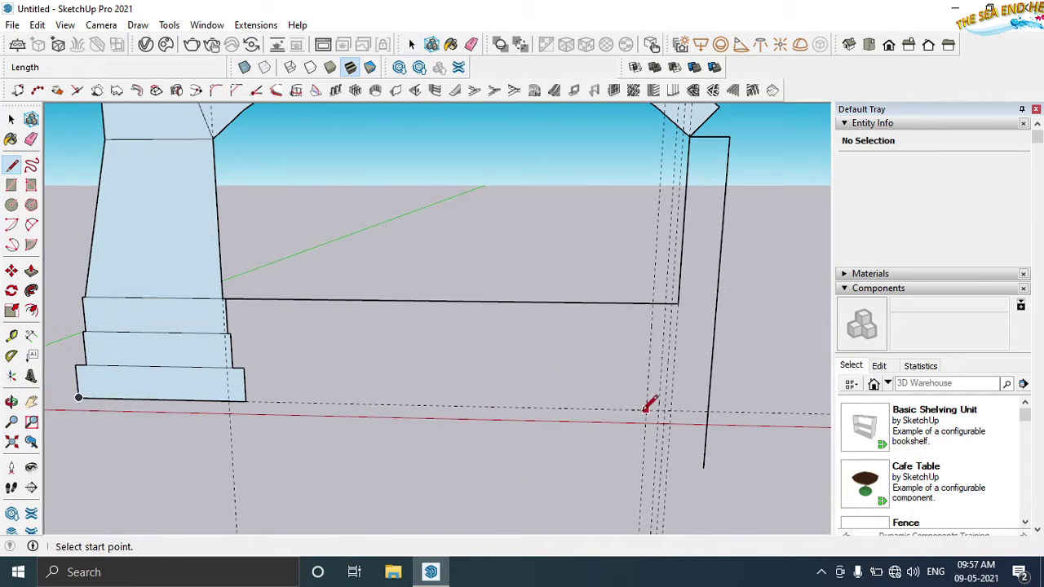
Step: Trace the right pier's stepped base along the guides with 0.6 m risers and close the face
left_click(644, 409)
type("0.6")
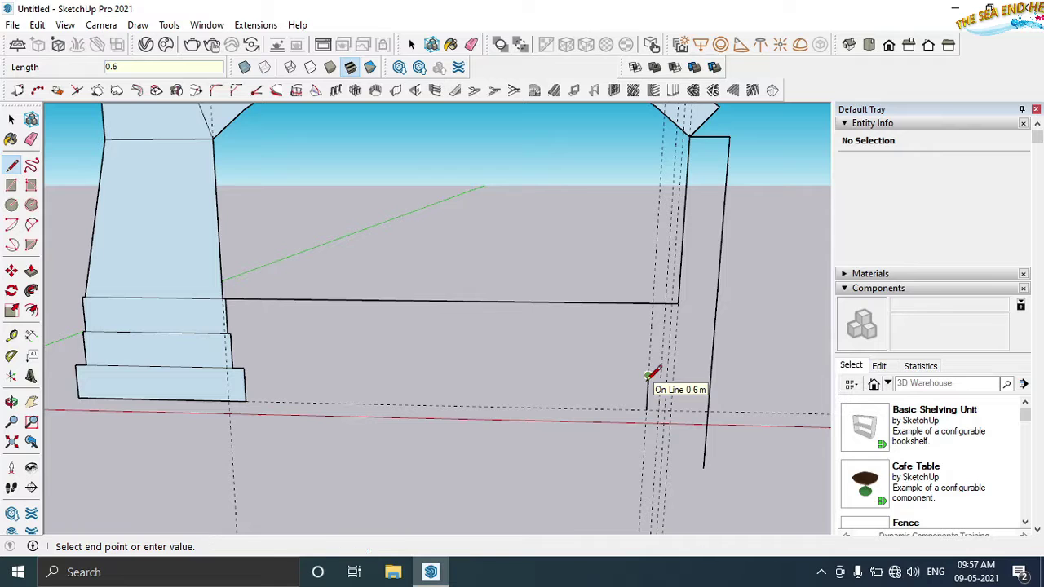
key("Return")
type("6")
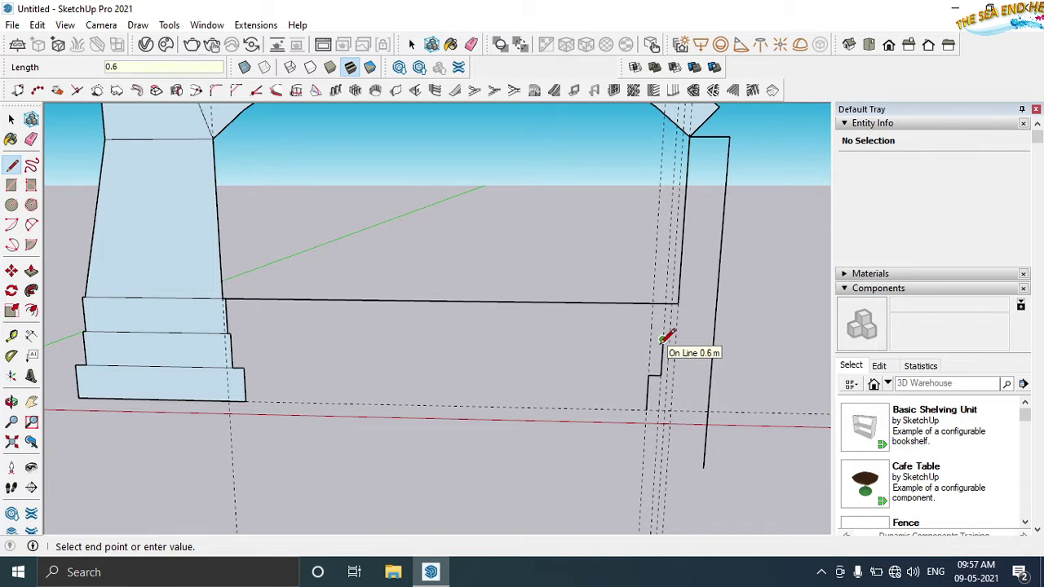
key("Return")
scroll(668, 339, "up", 3)
left_click(666, 337)
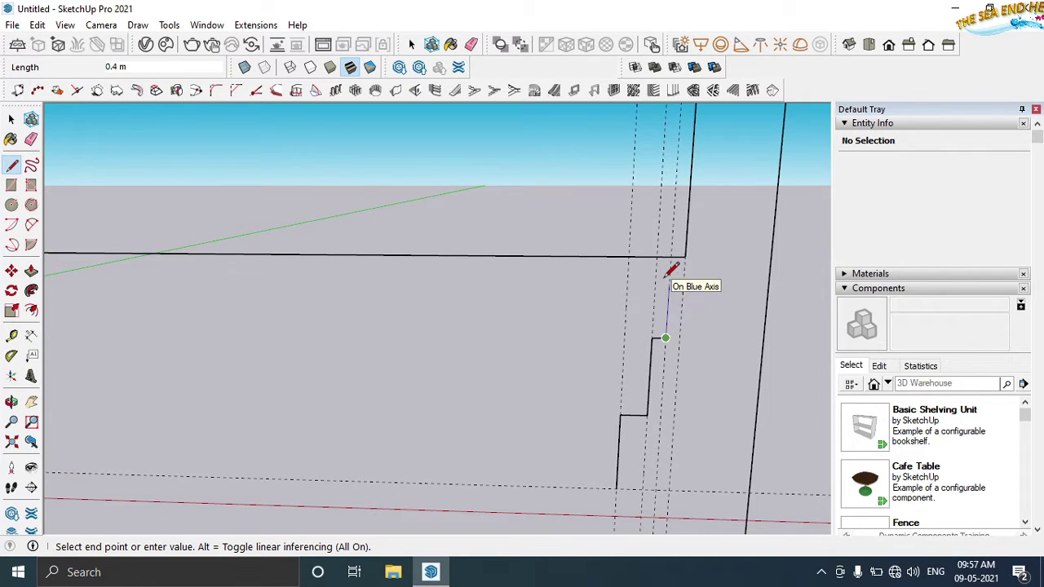
type(".6")
key("Return")
scroll(676, 331, "down", 2)
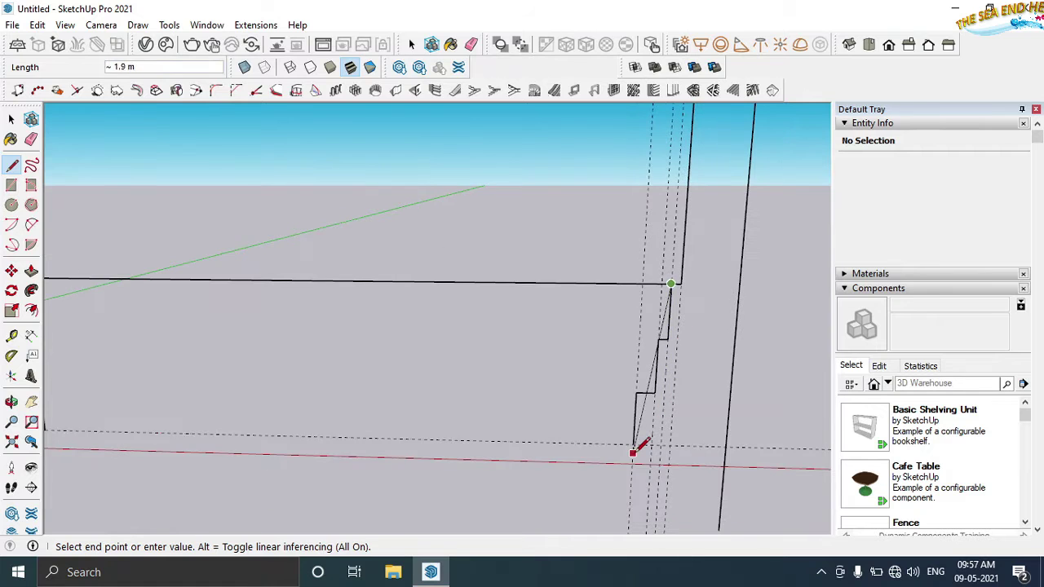
left_click(736, 438)
scroll(590, 403, "down", 5)
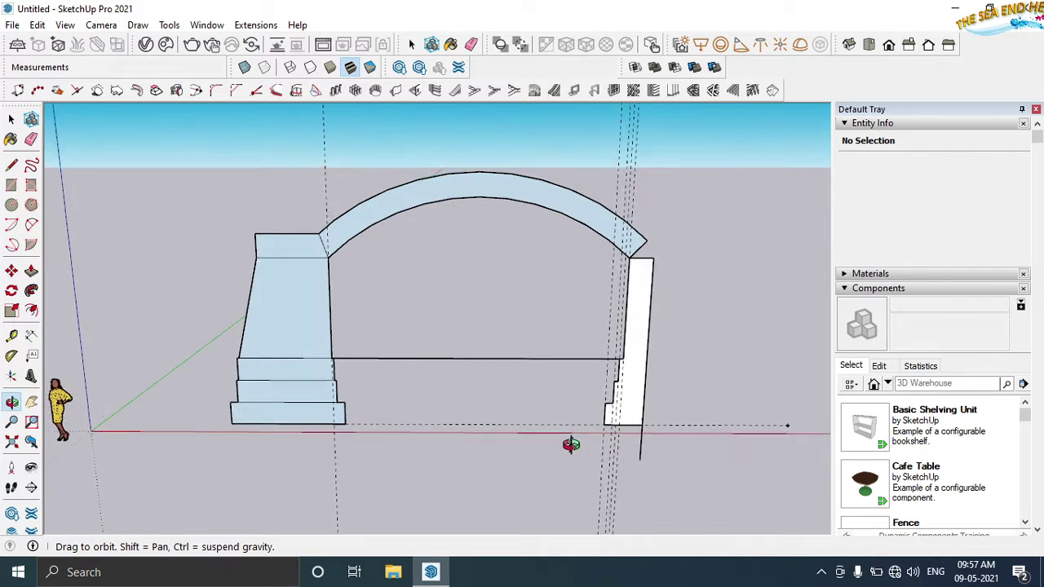
Step: Erase the leftover guide lines near the right pier
middle_click_drag(570, 443, 486, 412)
key("e")
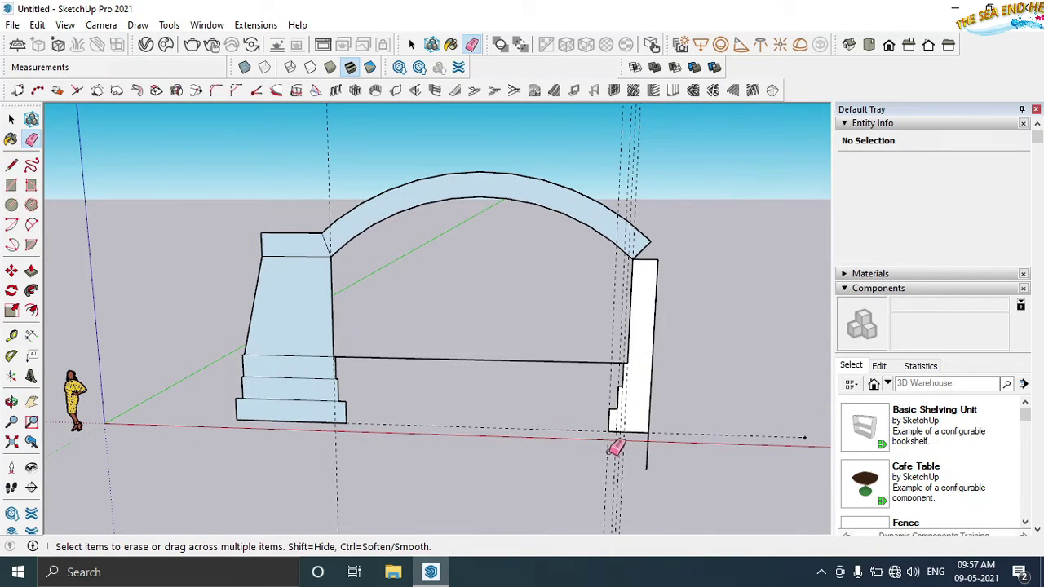
left_click_drag(608, 454, 621, 462)
mouse_move(356, 454)
middle_mouse_down()
mouse_move(361, 433)
mouse_move(5, 249)
middle_mouse_up()
key("l")
left_click(249, 430)
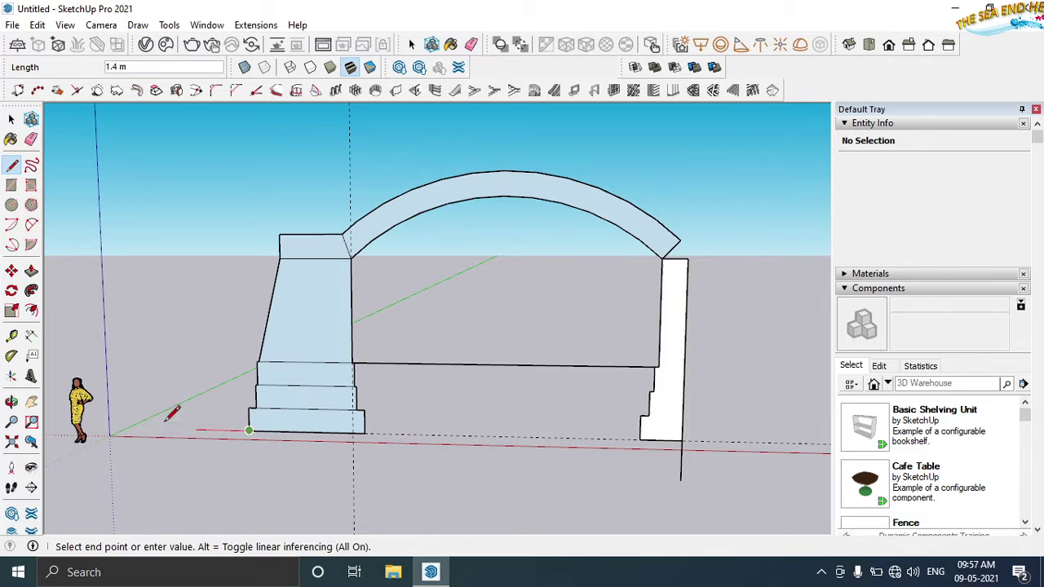
key("Escape")
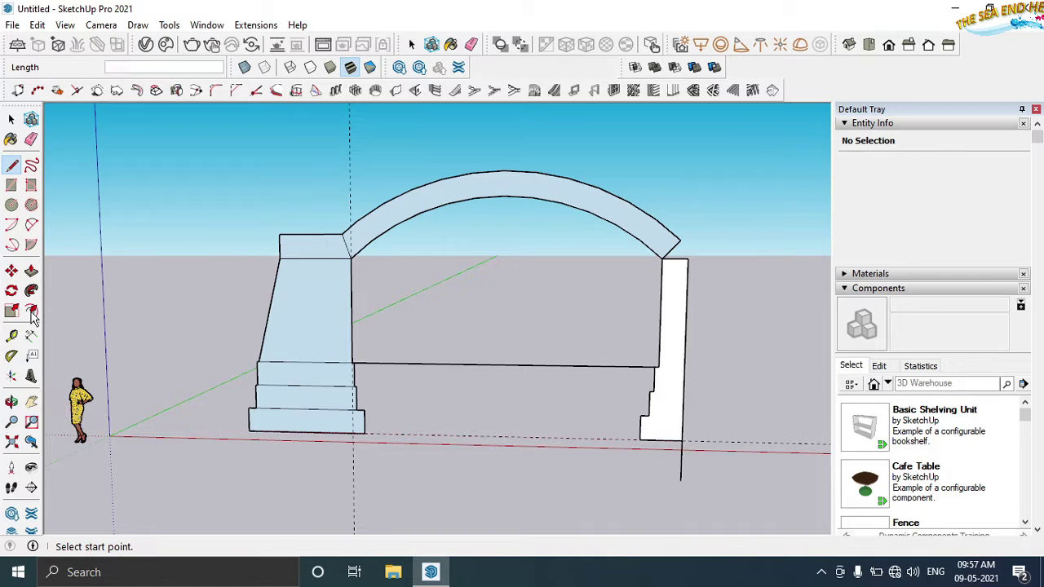
key("space")
scroll(100, 314, "down", 1)
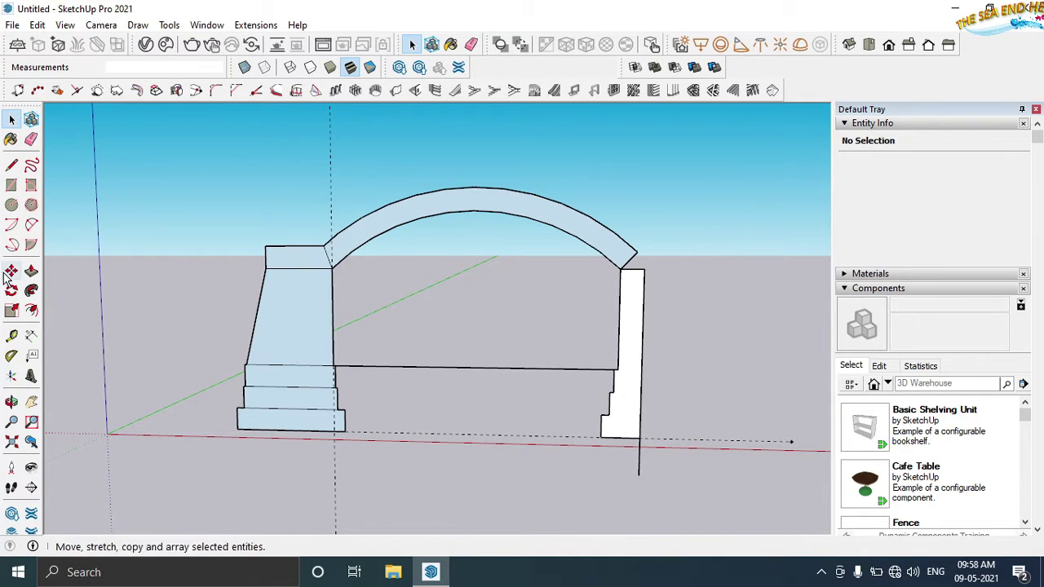
Step: Place a Tape Measure guide 7 m out for the base wall's left end
left_click(11, 335)
left_click(330, 199)
type("7")
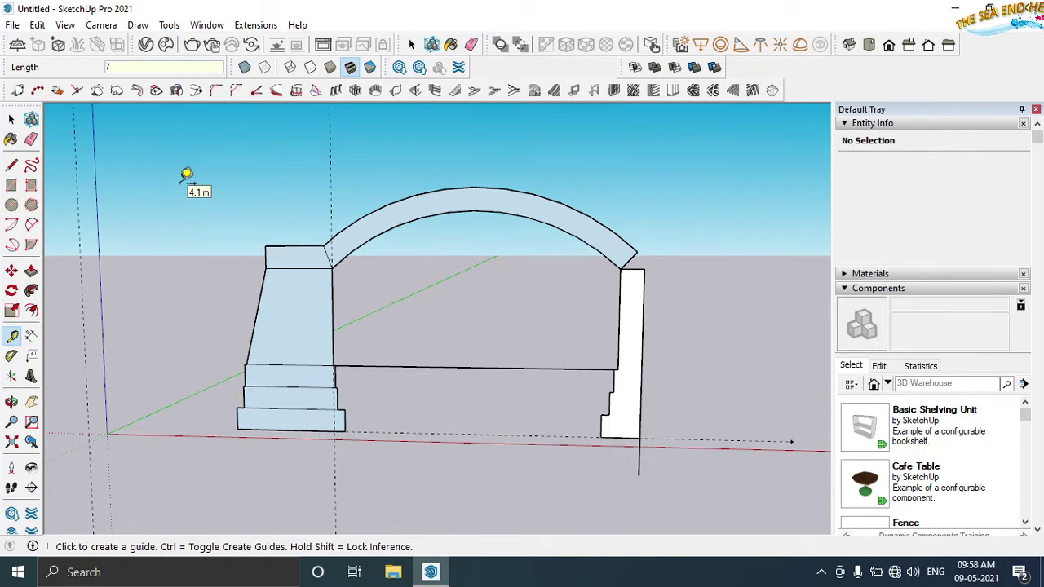
key("Return")
scroll(128, 359, "down", 1)
scroll(245, 371, "up", 2)
Step: Draw the 0.2 m-high base wall outline left from the step corner and close its face
key("l")
left_click(284, 401)
type("0.2")
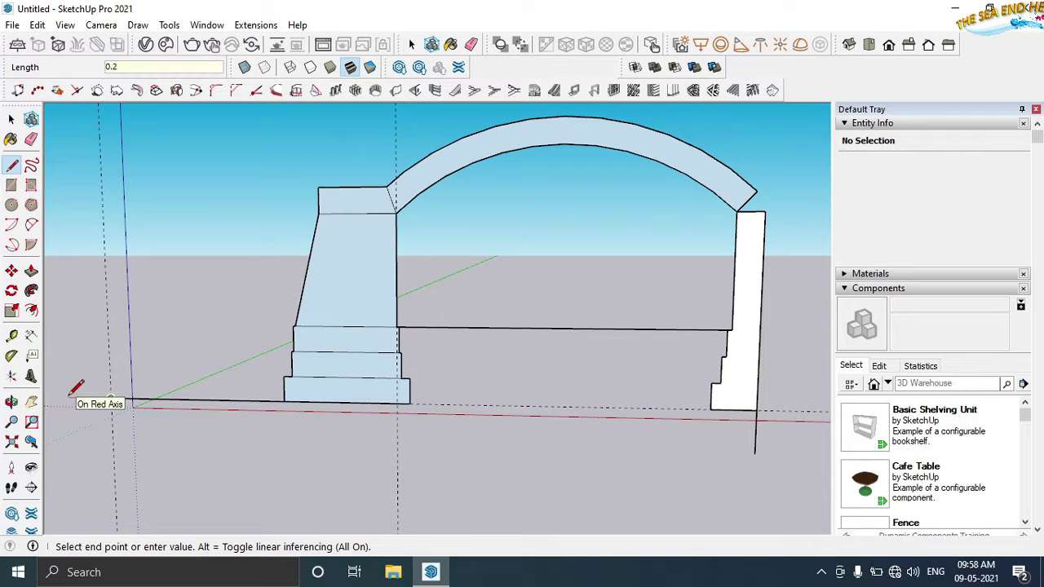
key("Return")
type("0")
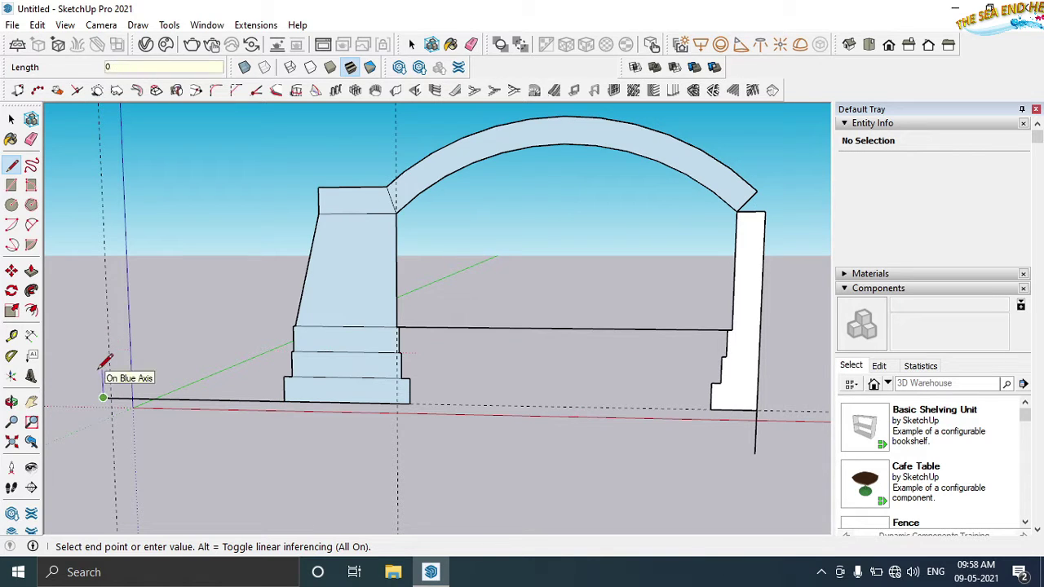
key("Return")
left_click(287, 371)
scroll(285, 359, "down", 3)
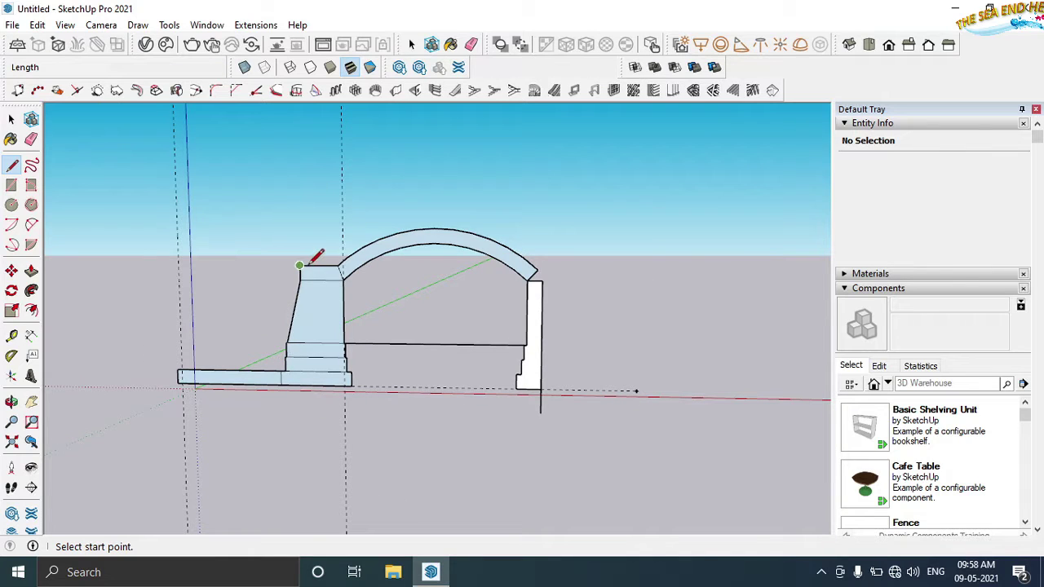
scroll(303, 204, "up", 2)
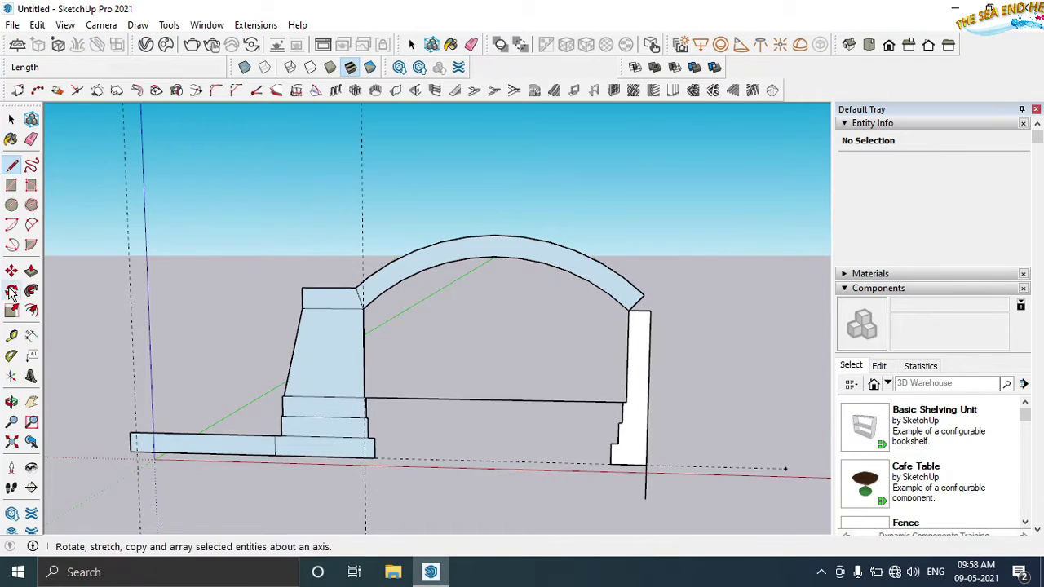
Step: Place a guide 2.7 m above the left pier's top edge
left_click(12, 335)
left_click(329, 286)
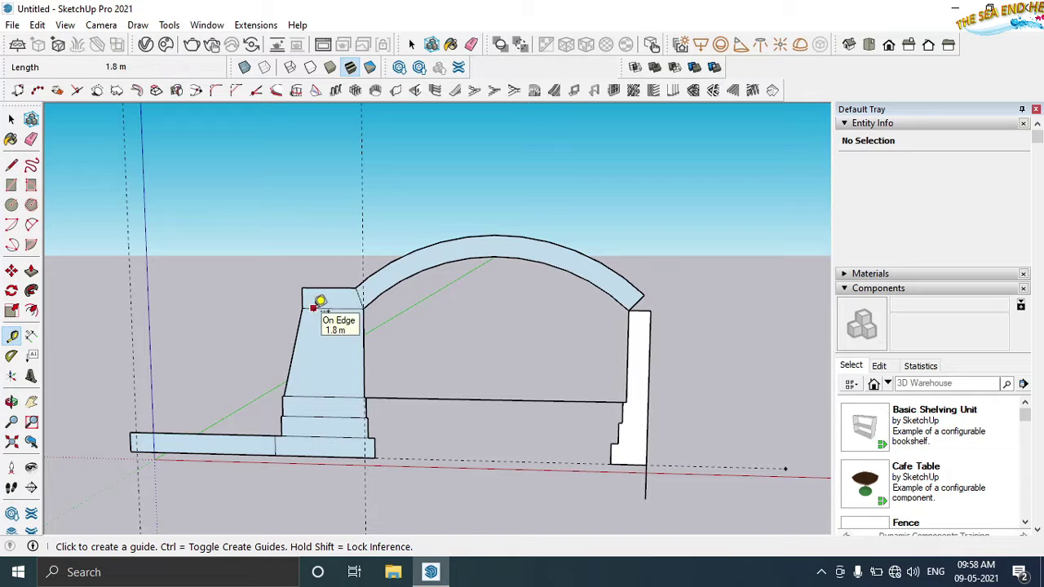
left_click(313, 307)
type("2.7")
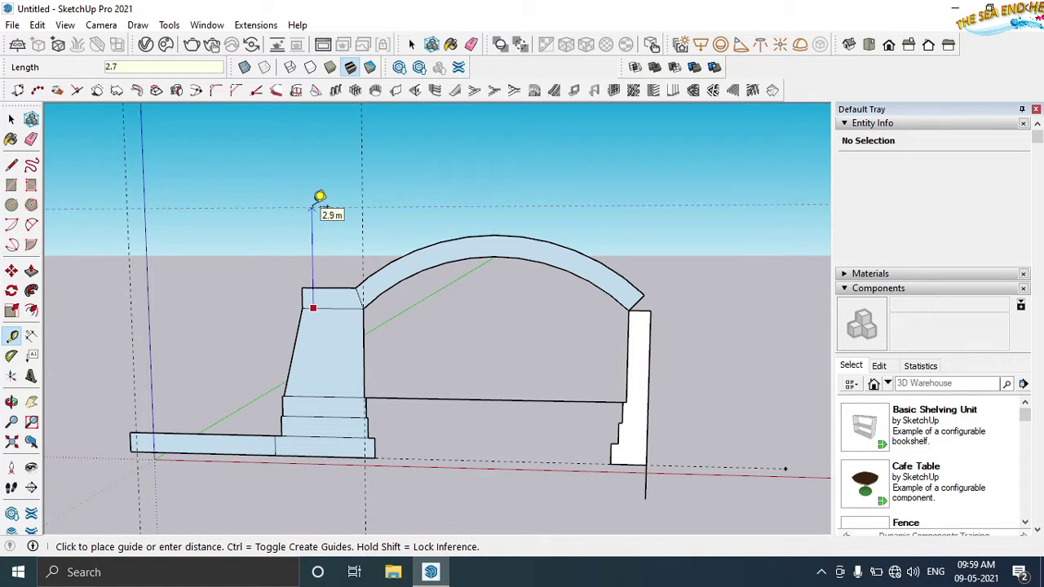
key("Return")
Step: Draw an edge up from the pier's top-left corner to the guide, then across above the arch
key("l")
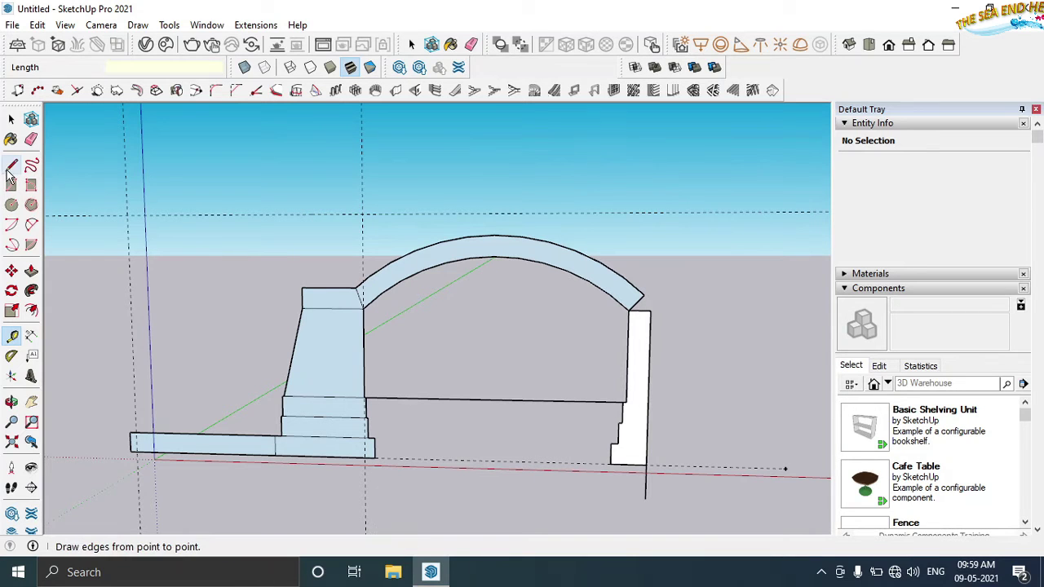
left_click(301, 287)
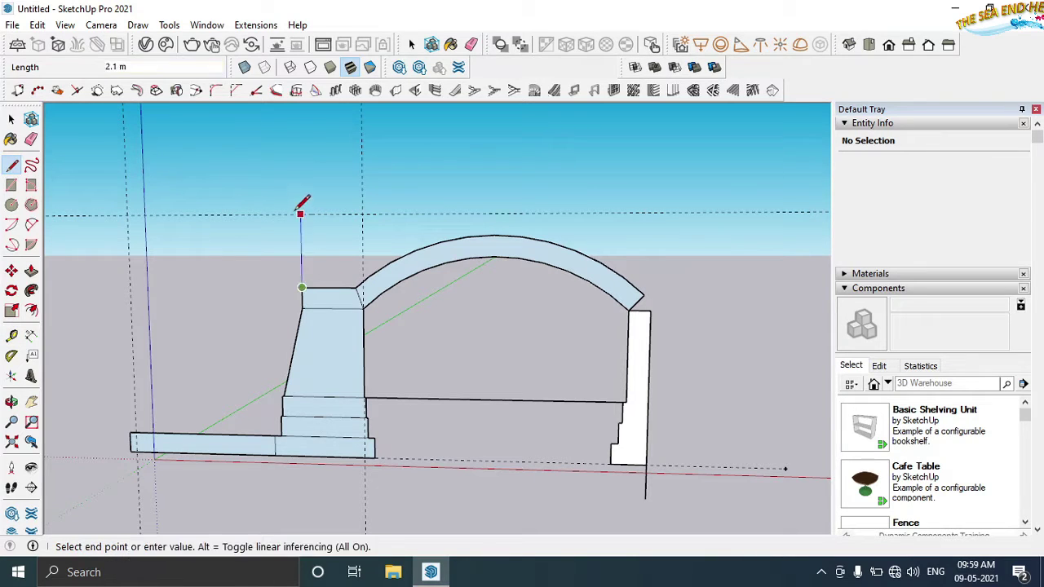
left_click(301, 213)
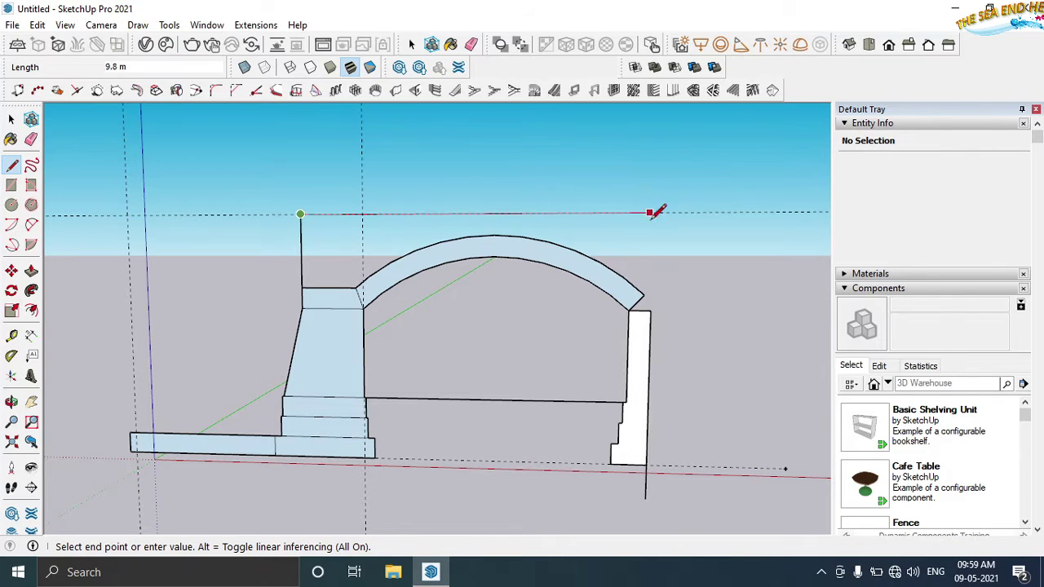
left_click(650, 212)
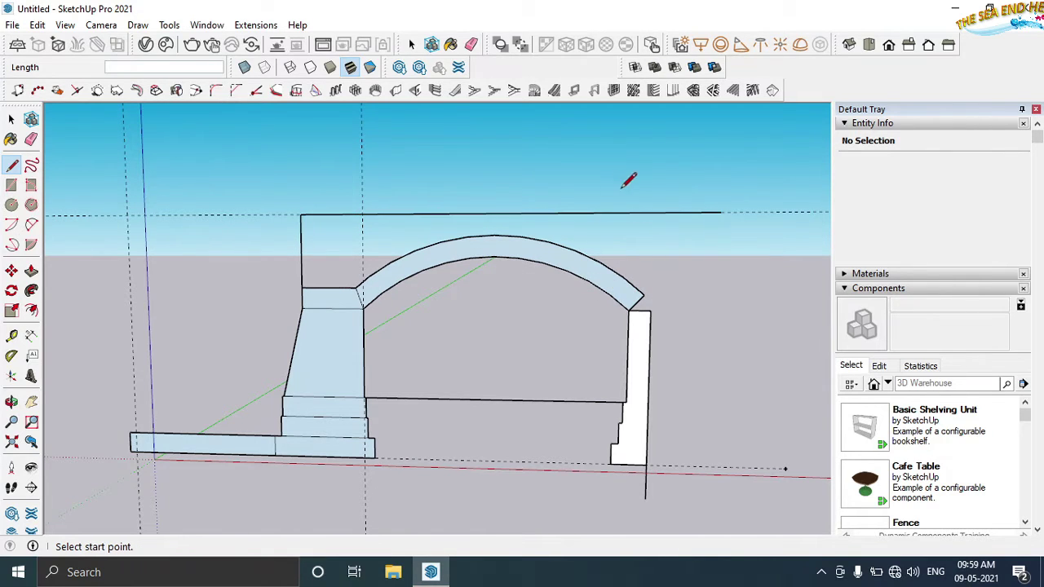
middle_click_drag(536, 204, 391, 166)
scroll(277, 209, "up", 3)
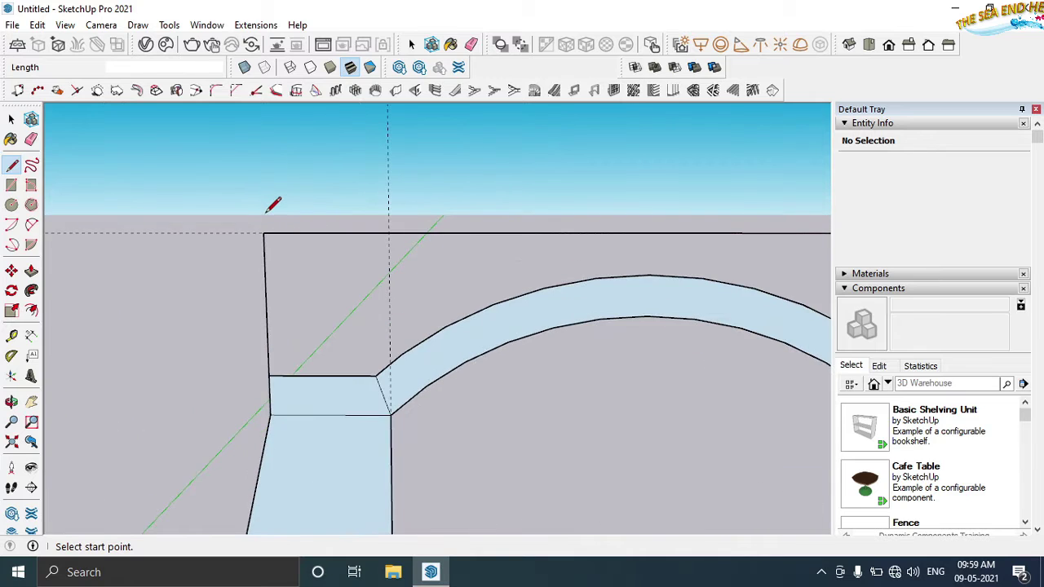
scroll(257, 214, "up", 1)
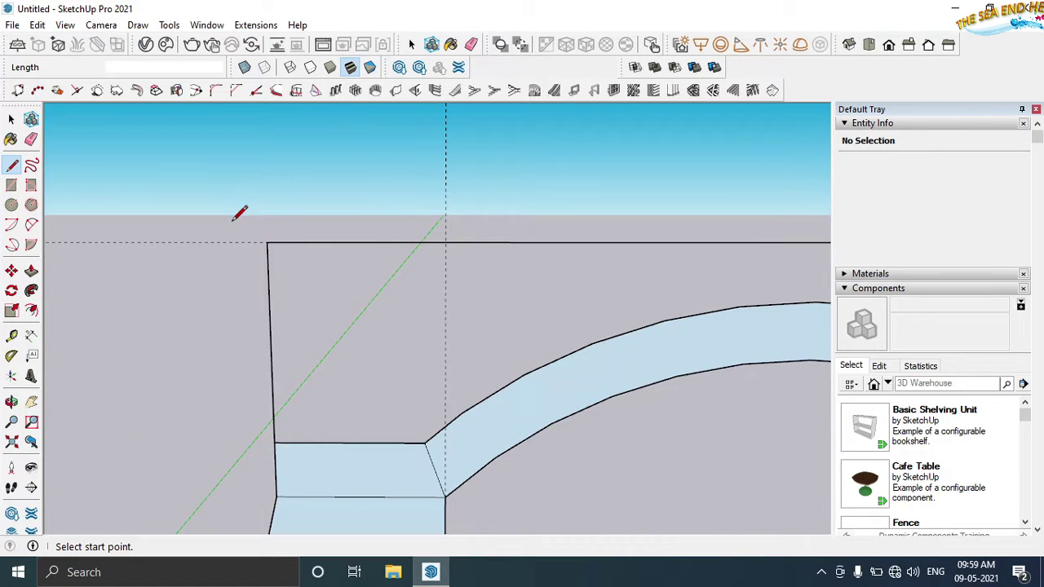
scroll(242, 221, "up", 1)
scroll(242, 221, "up", 1)
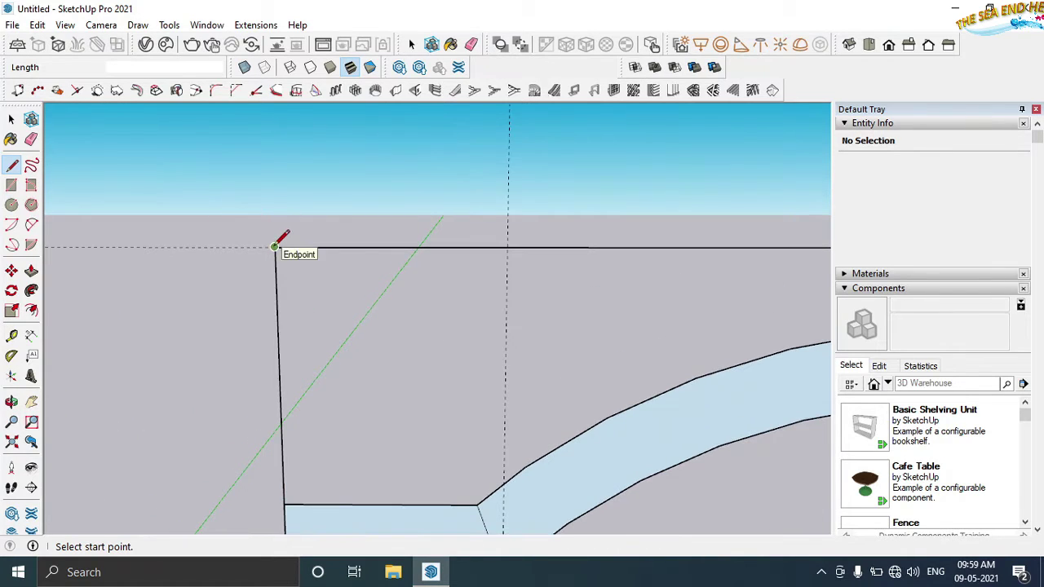
Step: Add the 0.2 m, 0.1 m and 0.9 m lip segments and close the top slab face
left_click(274, 246)
type("0.2")
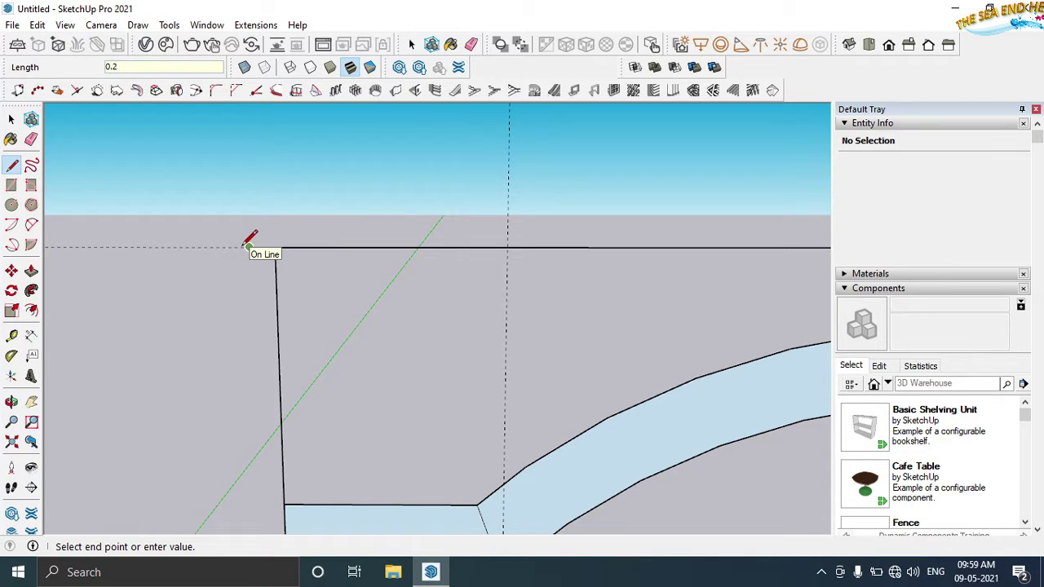
key("Return")
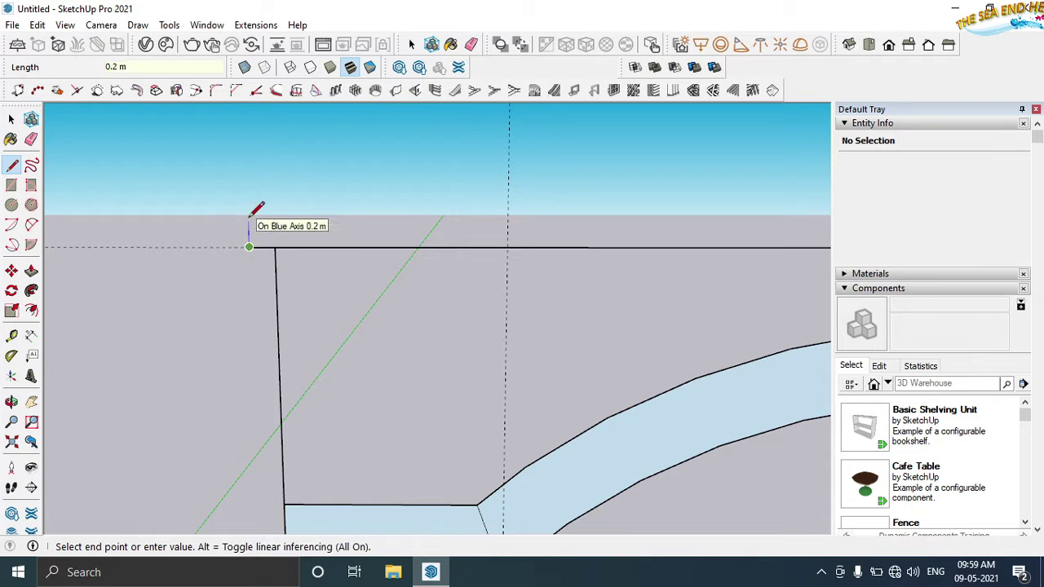
left_click(249, 218)
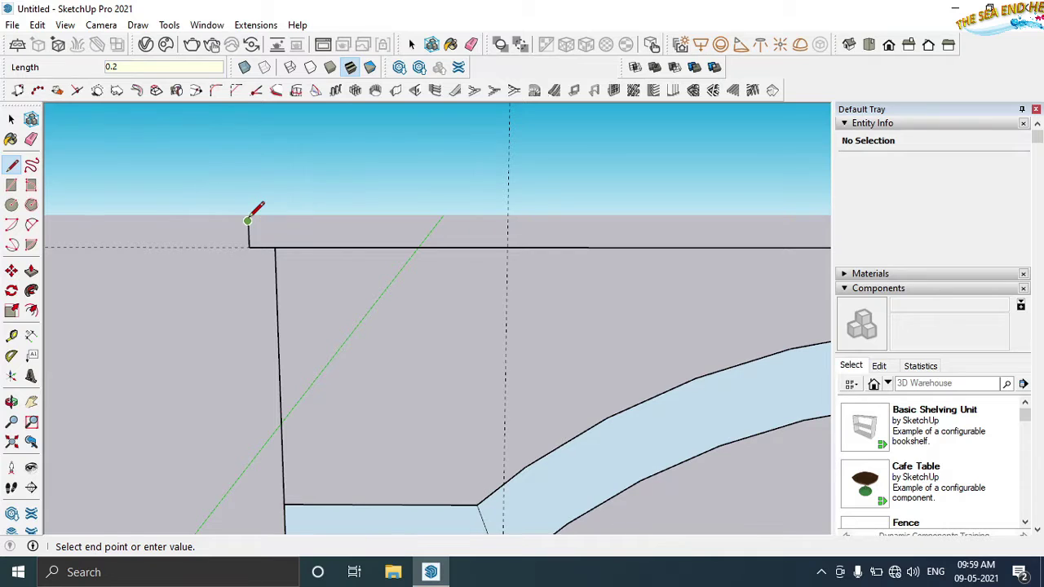
middle_click_drag(252, 217, 174, 286)
type("0.1")
key("Return")
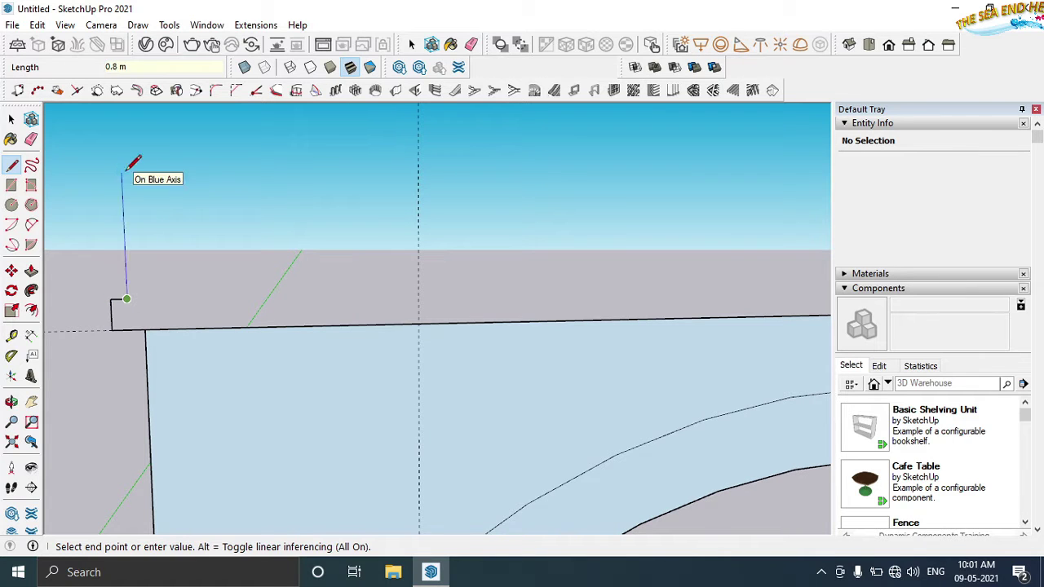
key("Return")
mouse_move(240, 205)
middle_mouse_down()
mouse_move(611, 262)
mouse_move(699, 243)
middle_mouse_up()
left_click(611, 263)
scroll(700, 243, "up", 2)
Step: Erase the stray edges past the top slab's right side and orbit to check the gateway
left_click(31, 138)
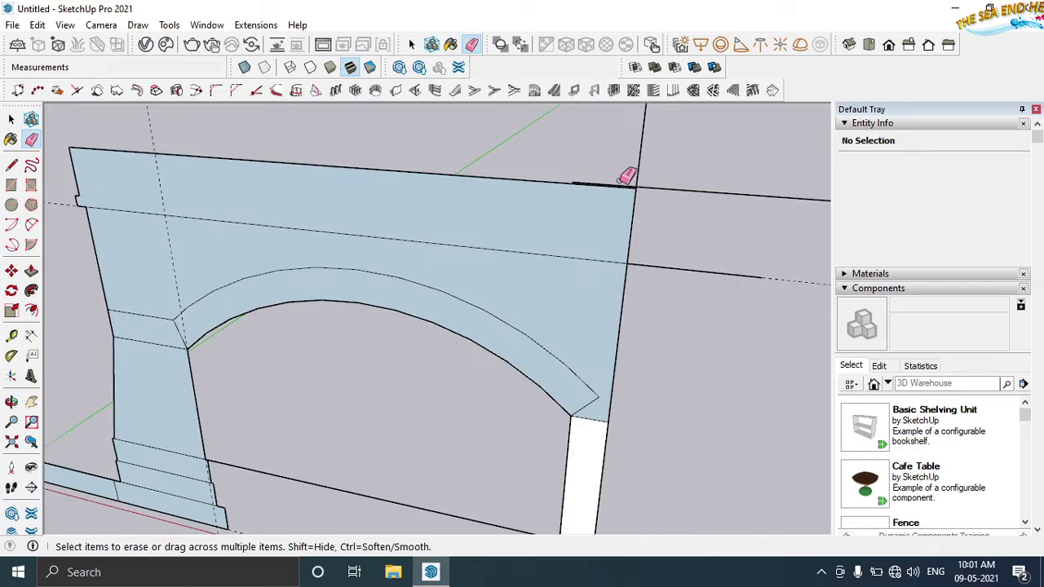
scroll(628, 245, "up", 2)
scroll(699, 242, "up", 2)
scroll(699, 243, "down", 3)
mouse_move(698, 221)
middle_mouse_down()
mouse_move(783, 282)
mouse_move(696, 299)
mouse_move(678, 280)
middle_mouse_up()
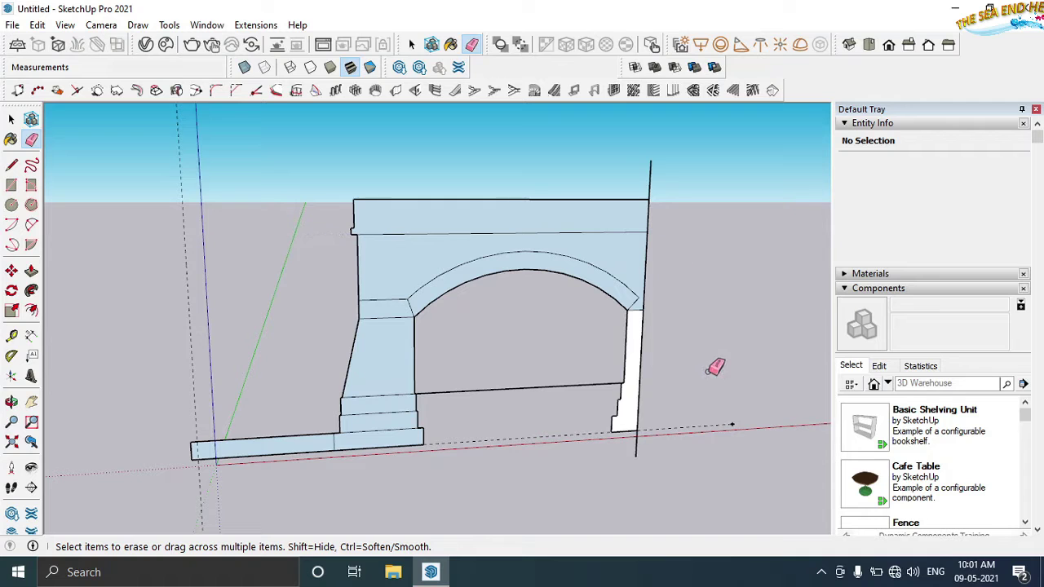
mouse_move(739, 420)
middle_mouse_down()
mouse_move(708, 401)
mouse_move(657, 415)
mouse_move(568, 396)
middle_mouse_up()
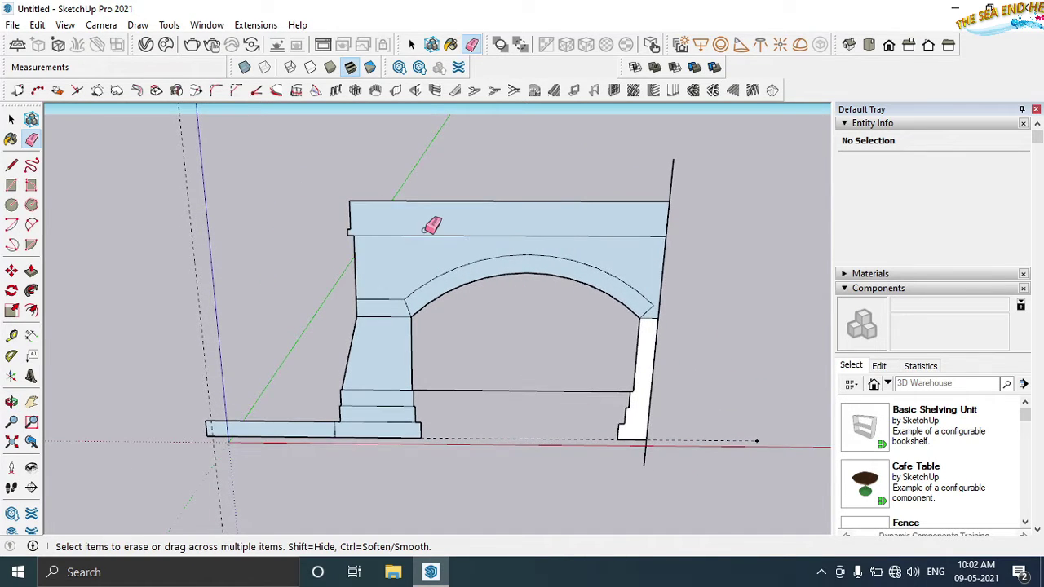
scroll(429, 226, "up", 3)
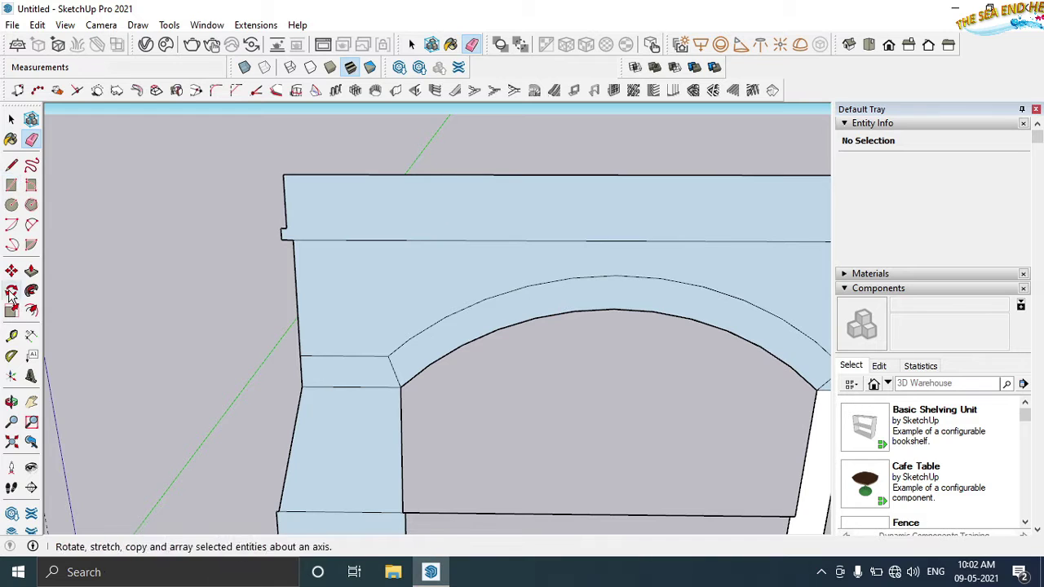
left_click(11, 182)
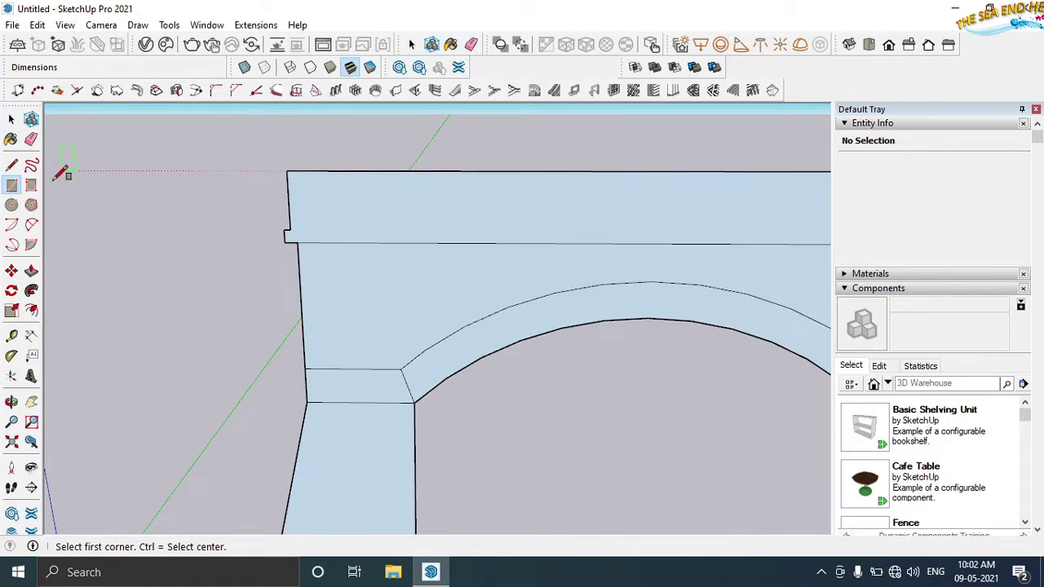
Step: Draw a line across the slab top from its left edge to the right endpoint
key("l")
left_click(286, 237)
scroll(286, 236, "down", 3)
scroll(562, 234, "down", 2)
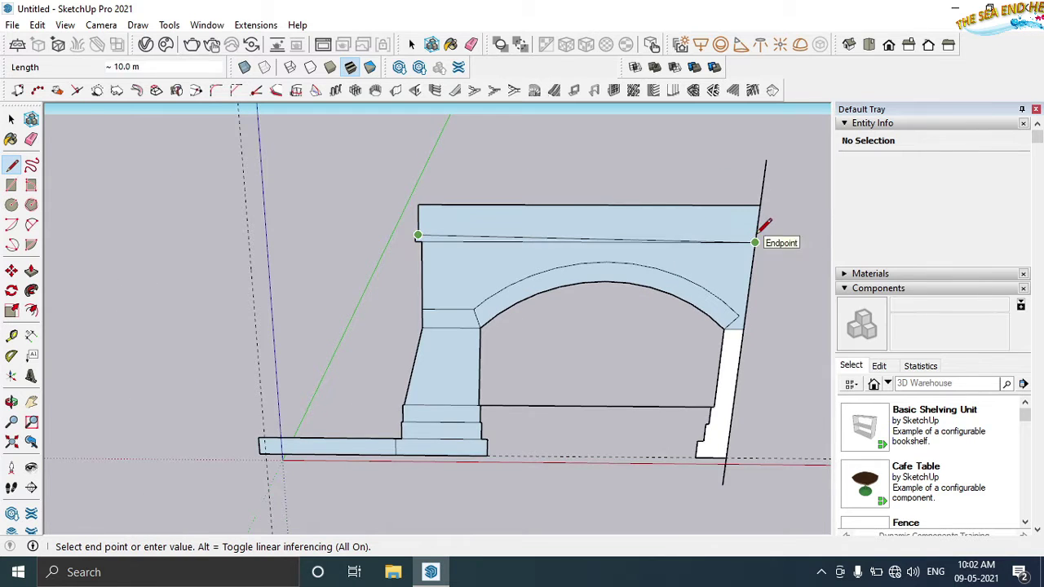
left_click(755, 241)
scroll(755, 238, "up", 2)
Step: Draw a 0.5 by 1.1 m upright rectangle at the slab's left end as the first merlon
left_click(12, 185)
left_click(286, 236)
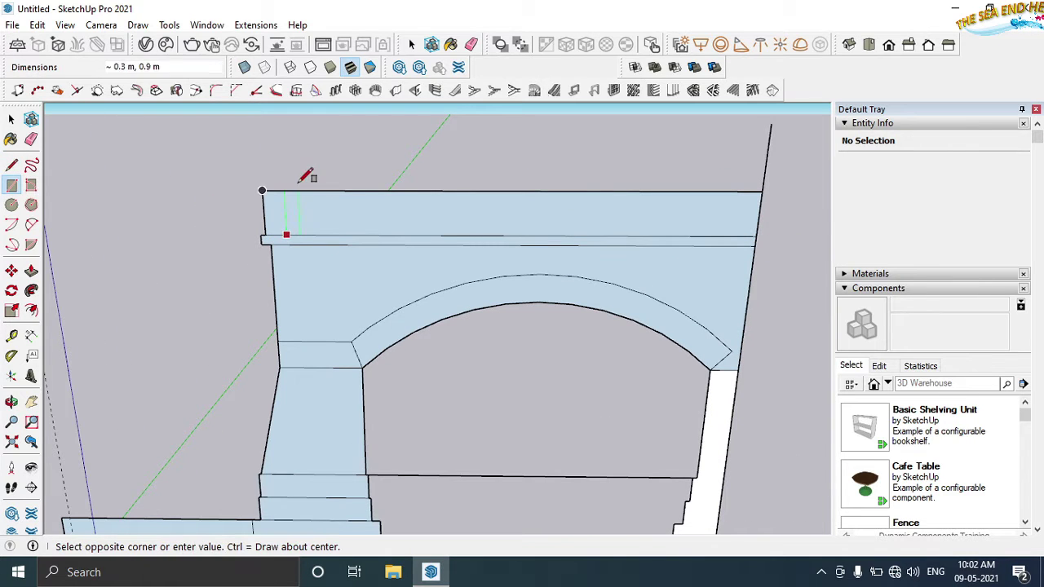
middle_click_drag(310, 159, 298, 135)
scroll(318, 163, "up", 2)
scroll(319, 156, "up", 1)
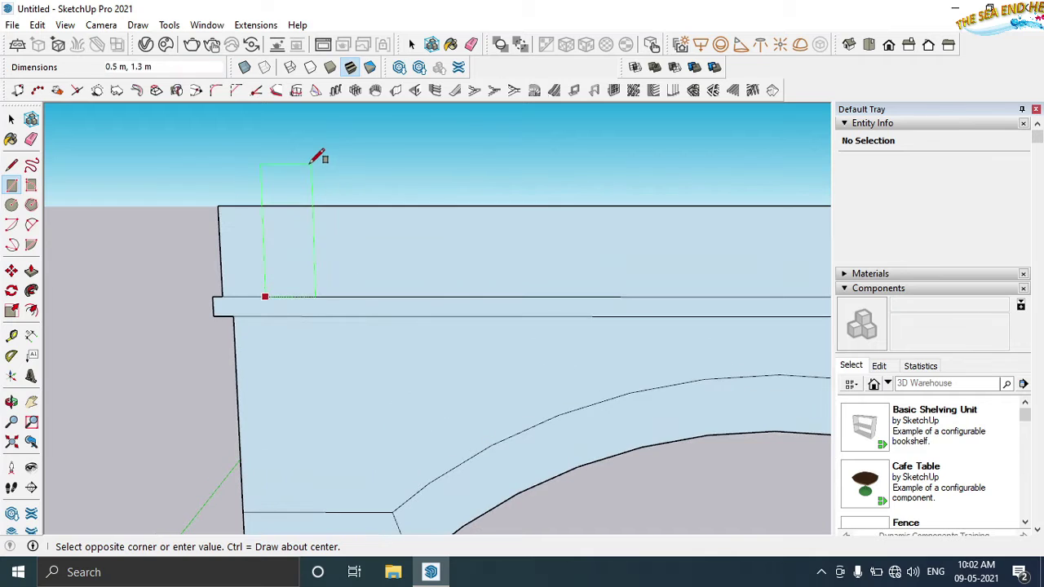
scroll(319, 163, "up", 1)
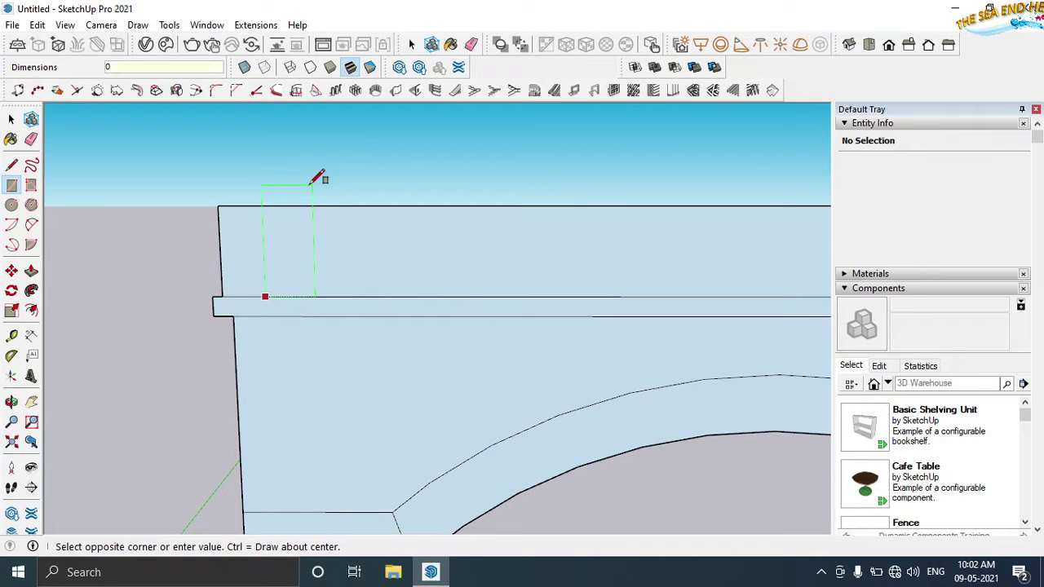
left_click(311, 183)
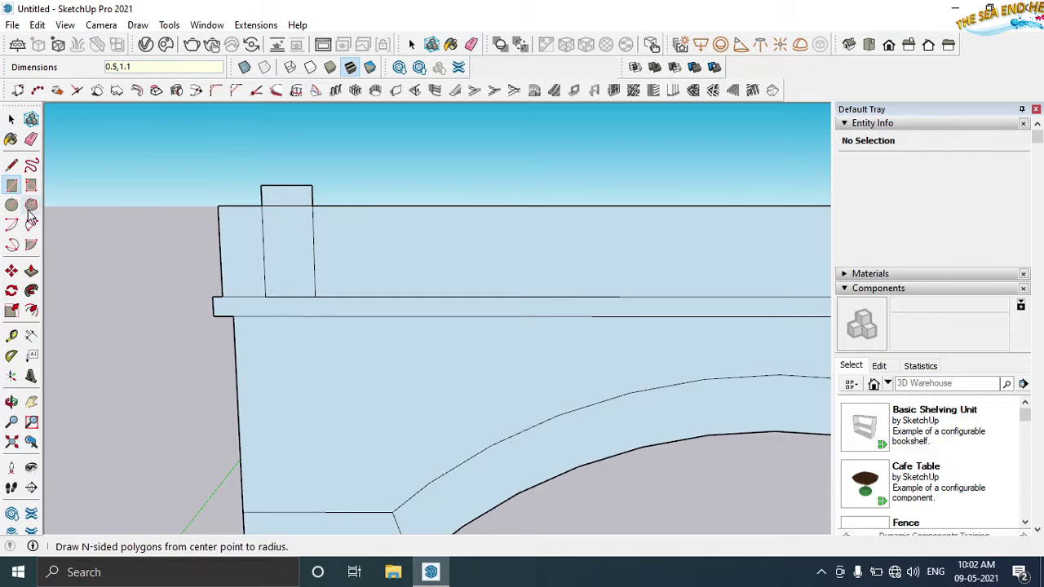
left_click(31, 139)
Step: Erase the merlon's inner edge, then copy it 1.6 m along the wall top six times
left_click(275, 204)
mouse_move(275, 204)
middle_mouse_down()
mouse_move(384, 263)
mouse_move(299, 261)
middle_mouse_up()
key("space")
left_click(296, 257)
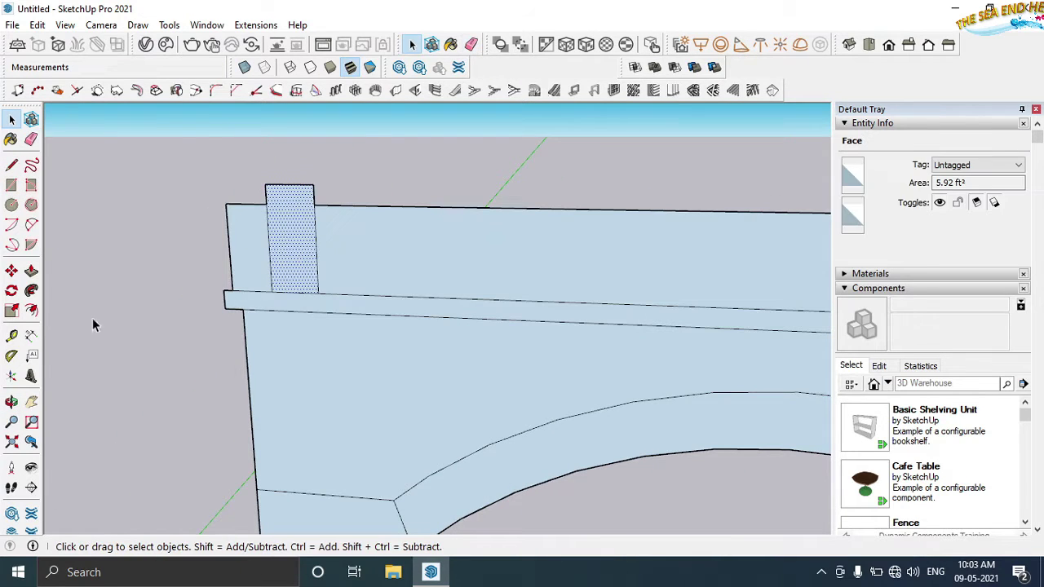
key("m")
left_click(272, 292)
key("ctrl")
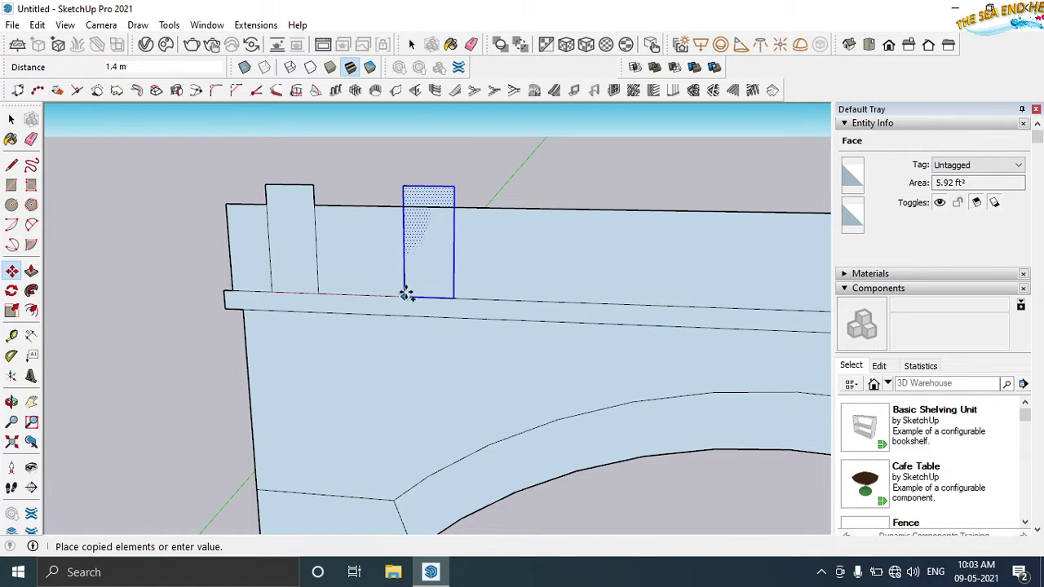
middle_click_drag(405, 294, 422, 298)
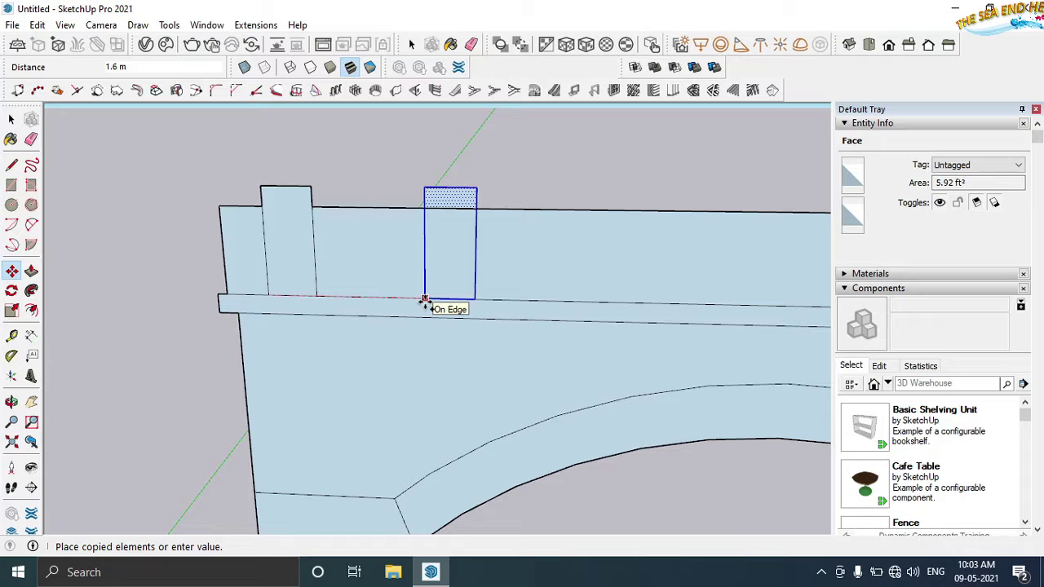
left_click(425, 300)
type("*6")
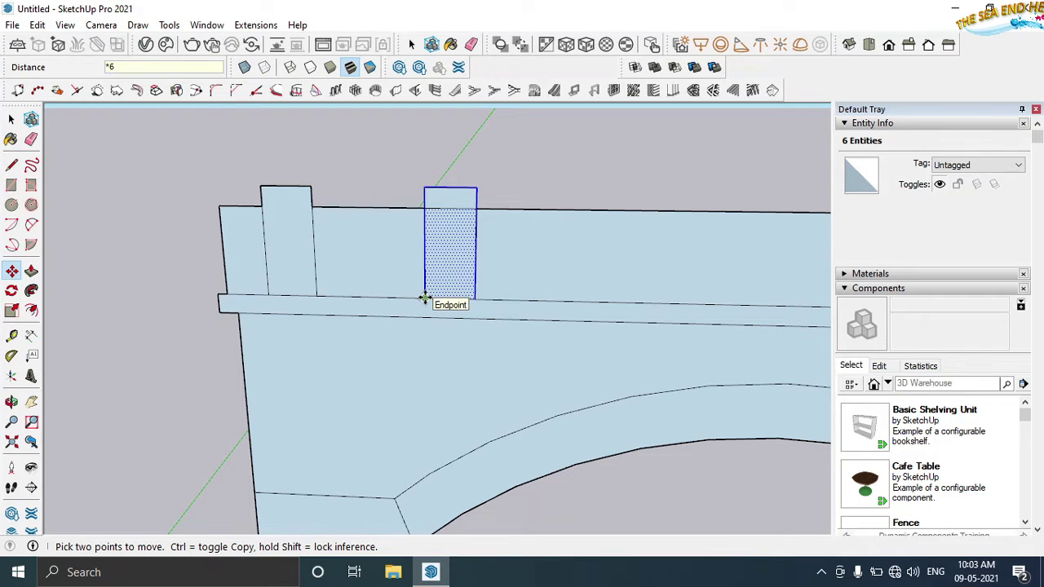
key("Return")
Step: Delete the extra merlon overhanging the wall's right end
scroll(424, 299, "down", 5)
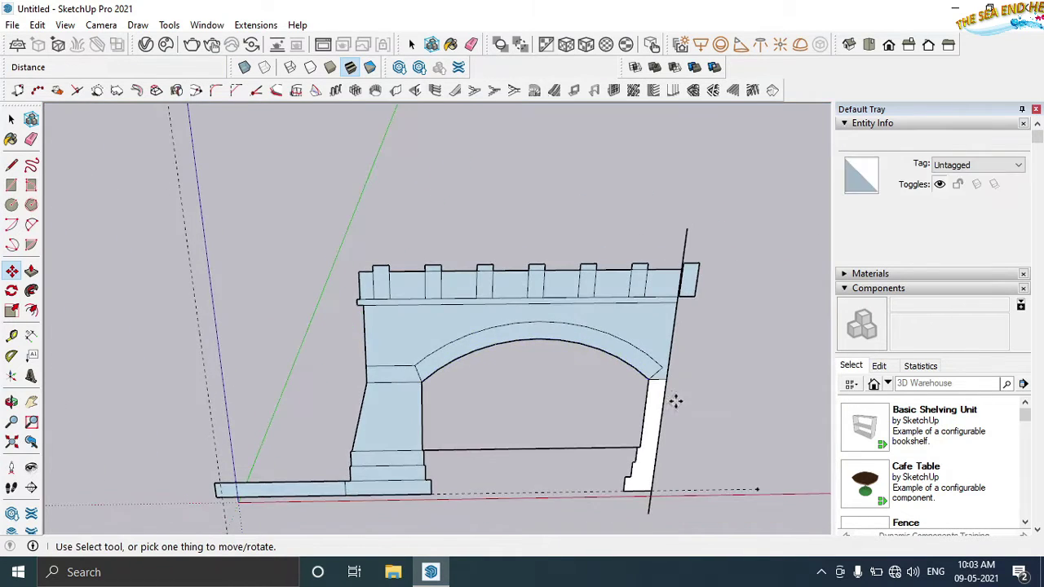
middle_click_drag(673, 373, 633, 326)
scroll(633, 326, "up", 2)
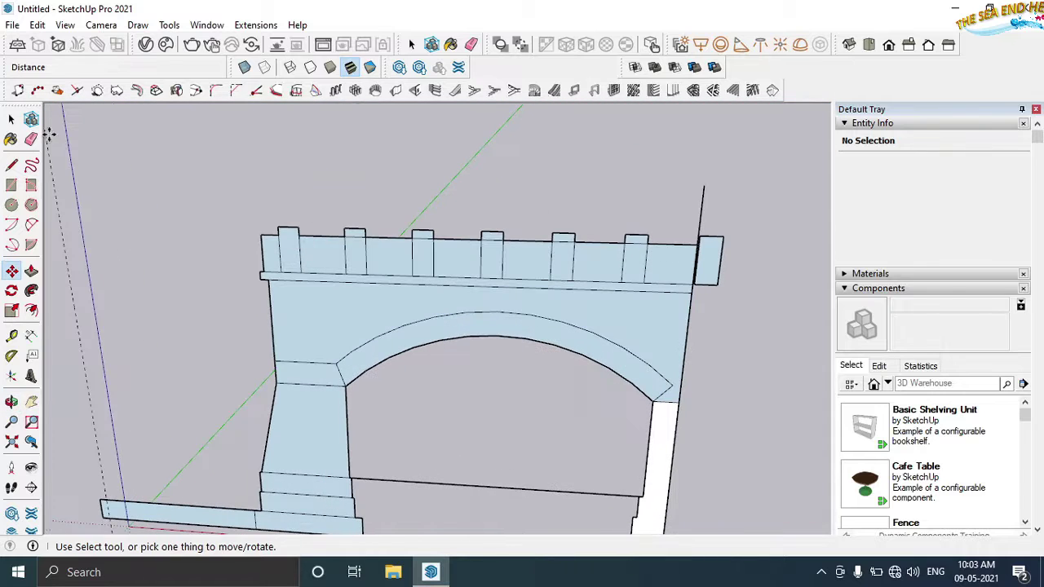
key("space")
left_click(715, 275)
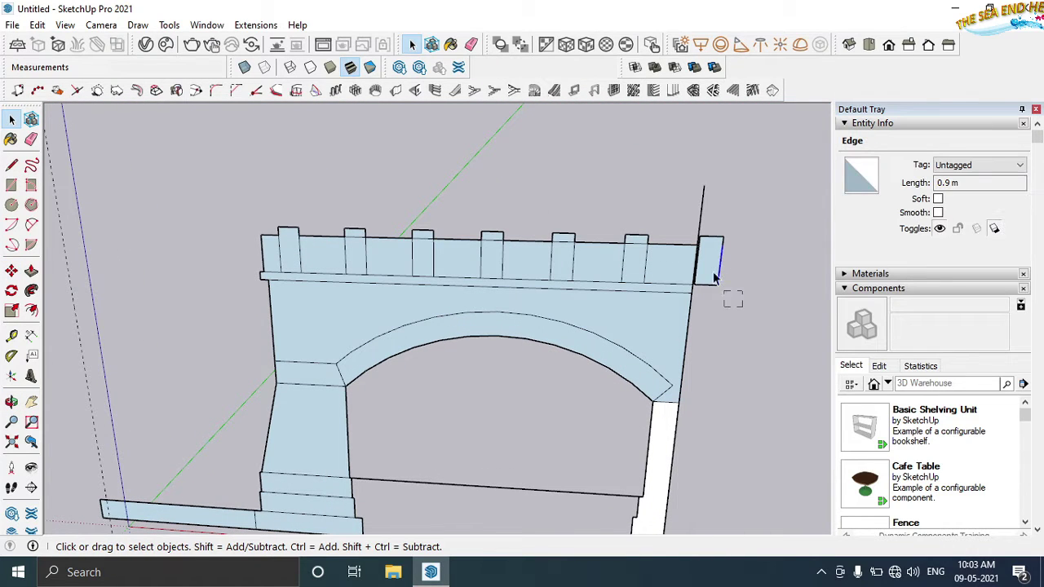
key("Delete")
Step: Clear the selection and orbit around to review the crenellated gateway
scroll(701, 261, "up", 3)
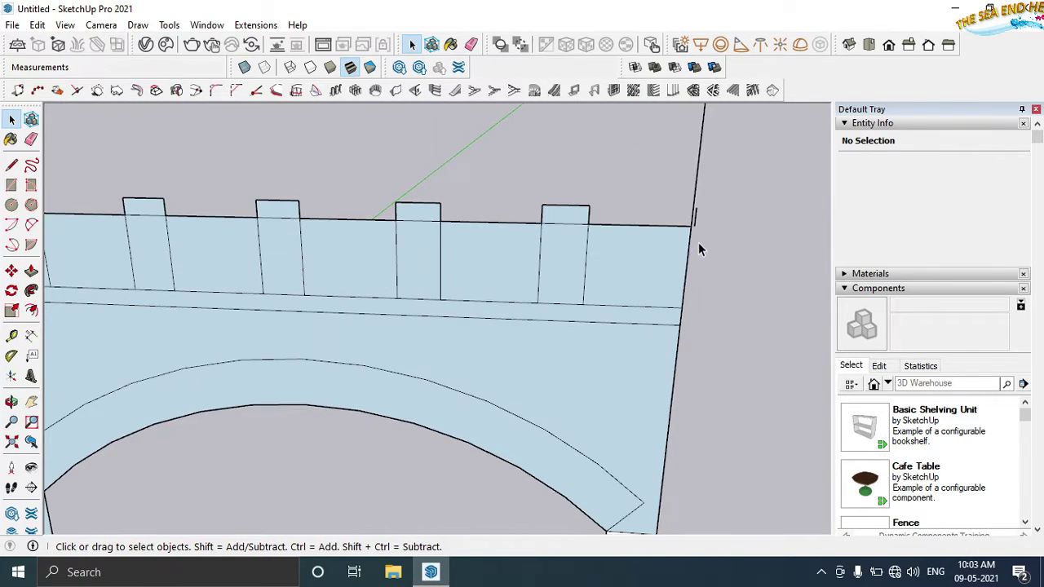
scroll(699, 223, "down", 5)
mouse_move(722, 281)
middle_mouse_down()
mouse_move(759, 333)
mouse_move(757, 448)
mouse_move(697, 454)
middle_mouse_up()
right_click(697, 454)
key("Escape")
left_click(760, 348)
mouse_move(760, 348)
middle_mouse_down()
mouse_move(752, 411)
mouse_move(636, 458)
middle_mouse_up()
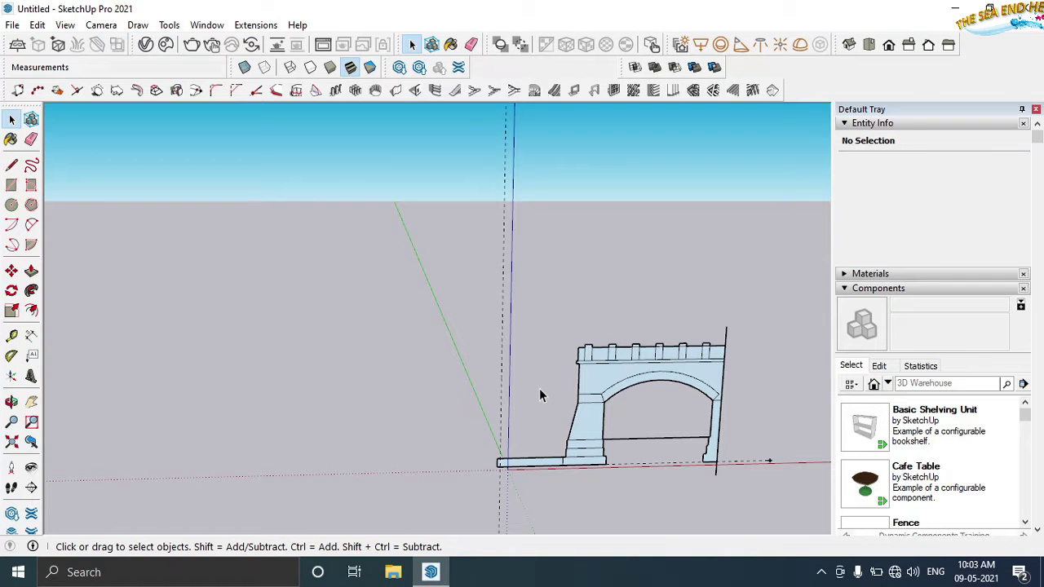
middle_click_drag(190, 345, 693, 522)
scroll(595, 455, "up", 3)
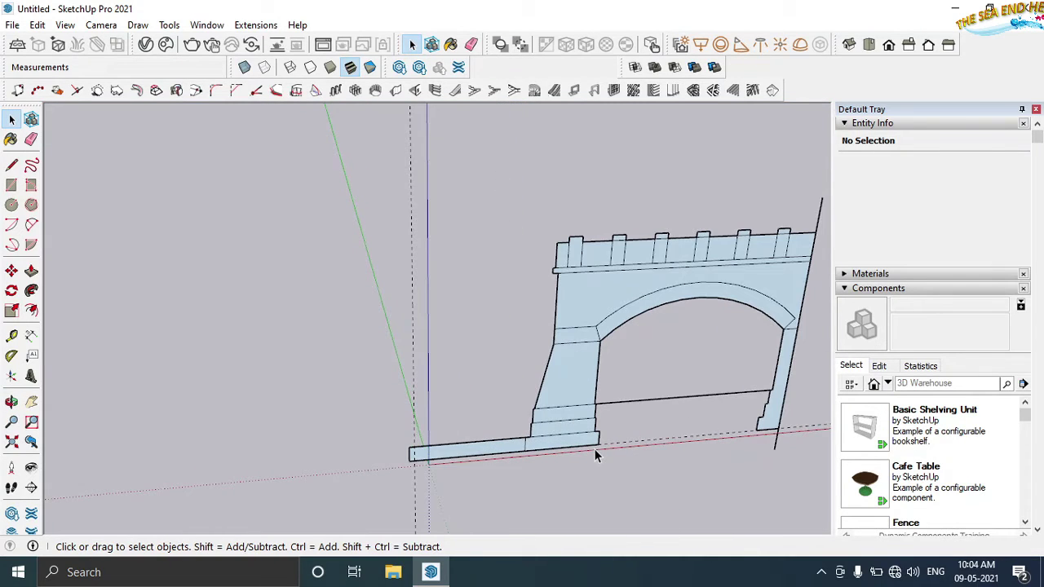
Step: Raise the base slab 0.5 m with Push/Pull
mouse_move(596, 387)
middle_mouse_down()
mouse_move(672, 381)
mouse_move(534, 405)
mouse_move(566, 442)
middle_mouse_up()
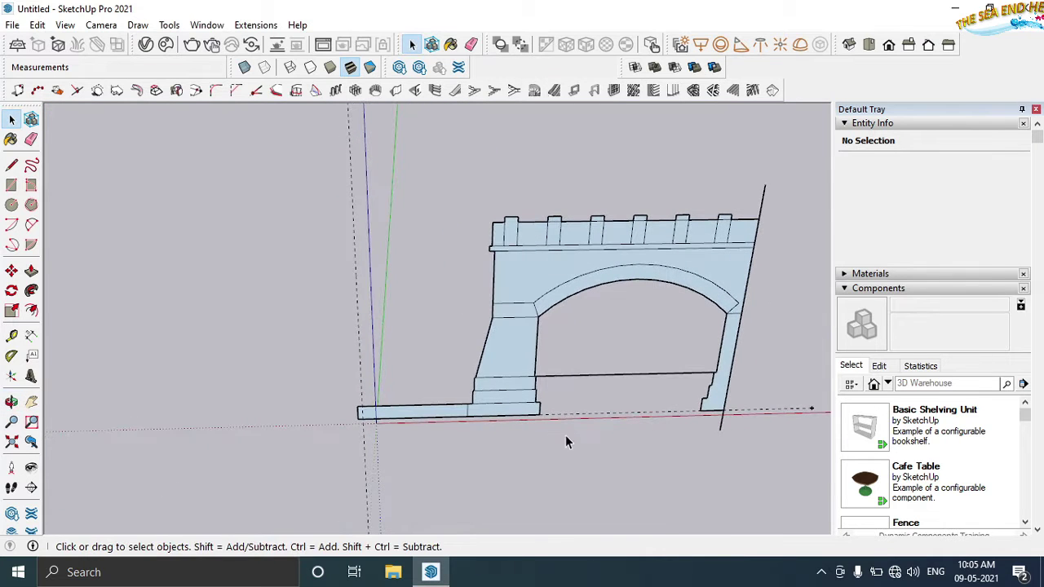
left_click(30, 271)
left_click(380, 414)
type("0.5")
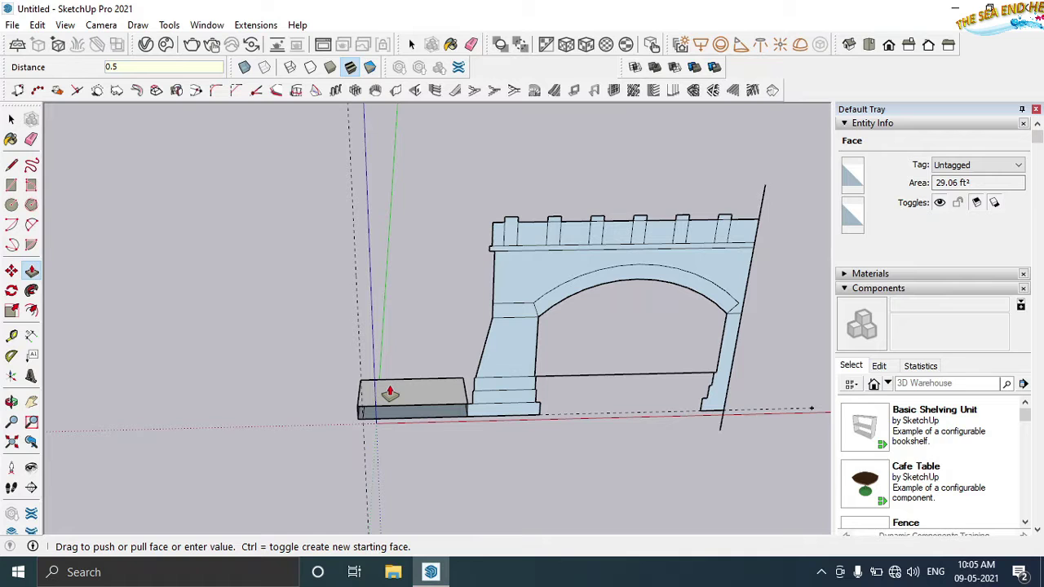
key("Return")
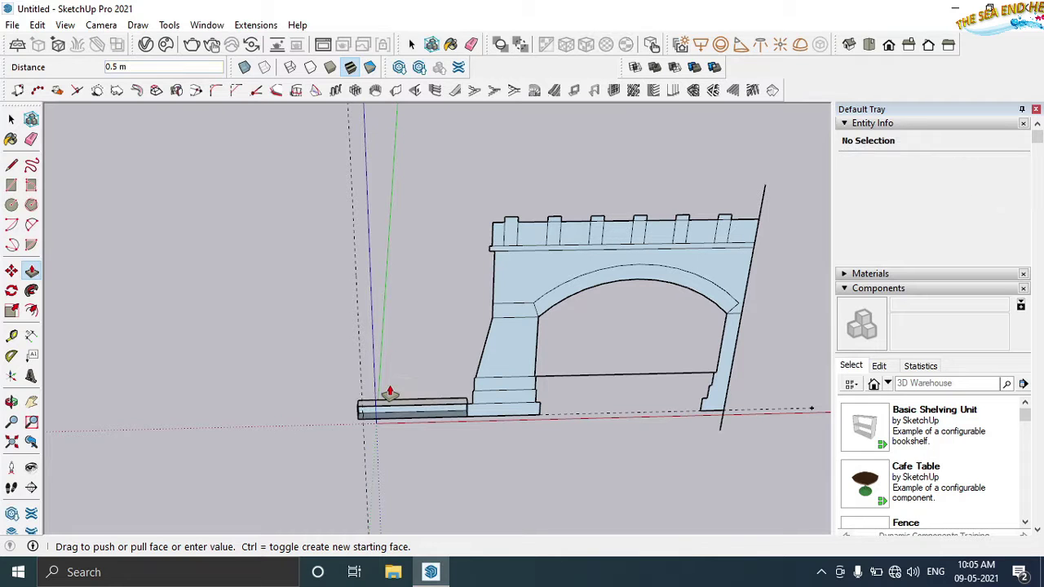
Step: Extrude the back wall base face 7.0 m
mouse_move(390, 394)
middle_mouse_down()
mouse_move(617, 449)
mouse_move(480, 410)
mouse_move(416, 328)
mouse_move(733, 381)
mouse_move(228, 362)
mouse_move(391, 326)
mouse_move(93, 441)
mouse_move(98, 428)
mouse_move(405, 312)
middle_mouse_up()
left_click(422, 305)
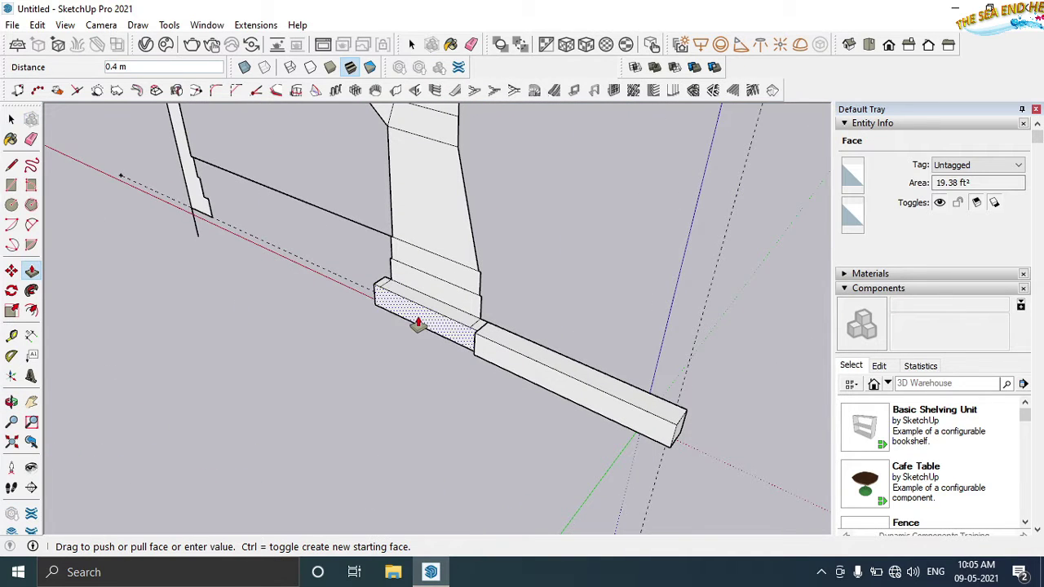
left_click(424, 317)
left_click(423, 317)
scroll(295, 430, "down", 1)
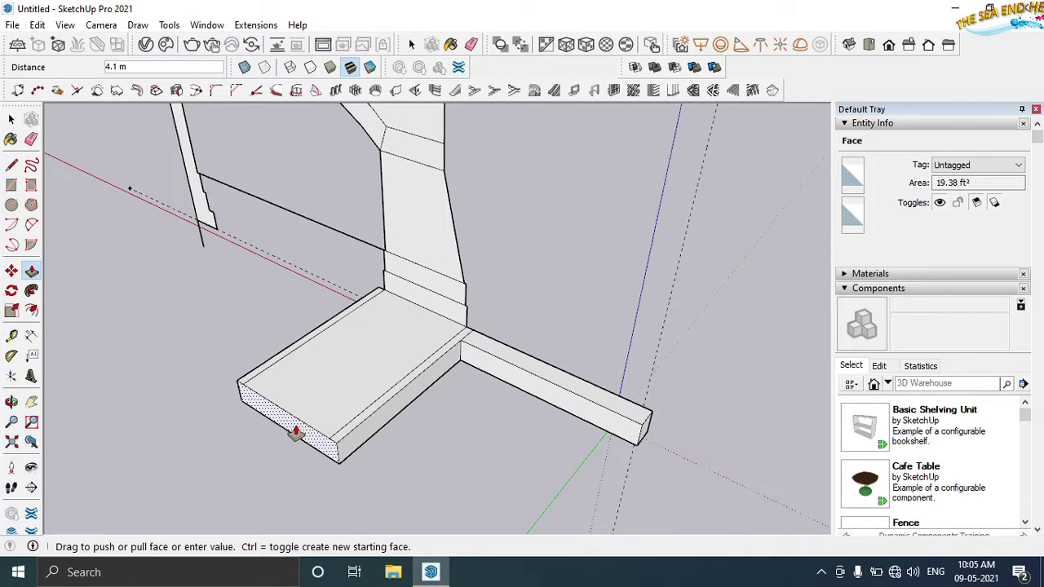
scroll(295, 430, "down", 2)
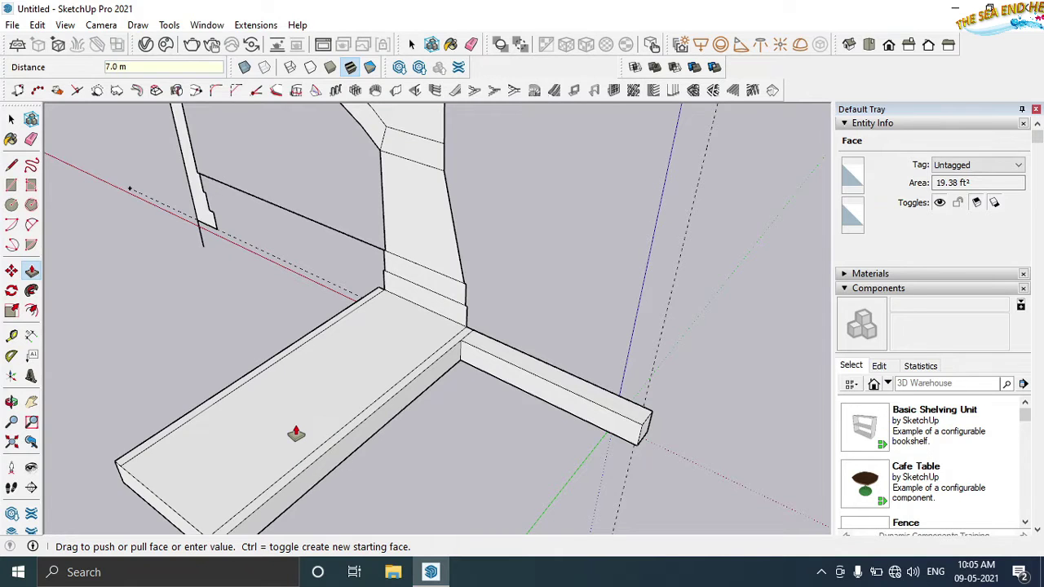
left_click(298, 424)
Step: Extrude the step and pier faces 7.5 m to the gateway depth
mouse_move(298, 424)
middle_mouse_down()
mouse_move(333, 461)
mouse_move(363, 370)
middle_mouse_up()
left_click(363, 370)
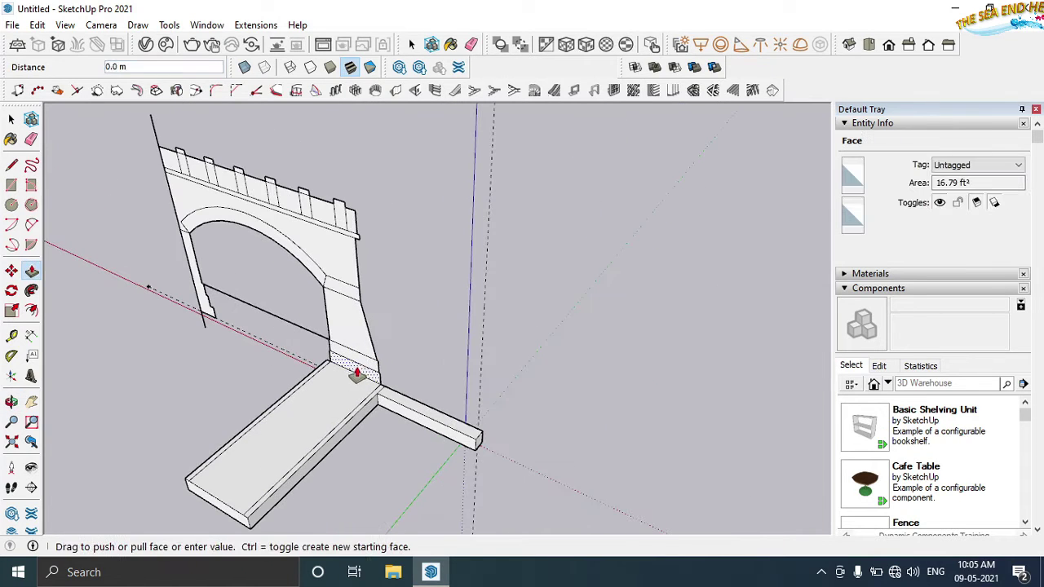
left_click(206, 520)
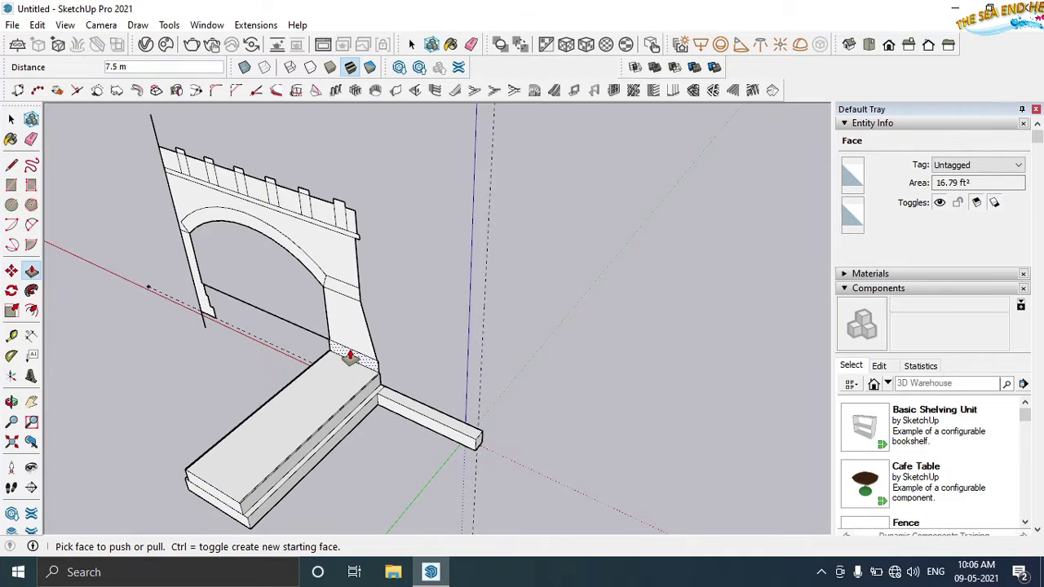
left_click(349, 354)
key("Escape")
left_click(347, 322)
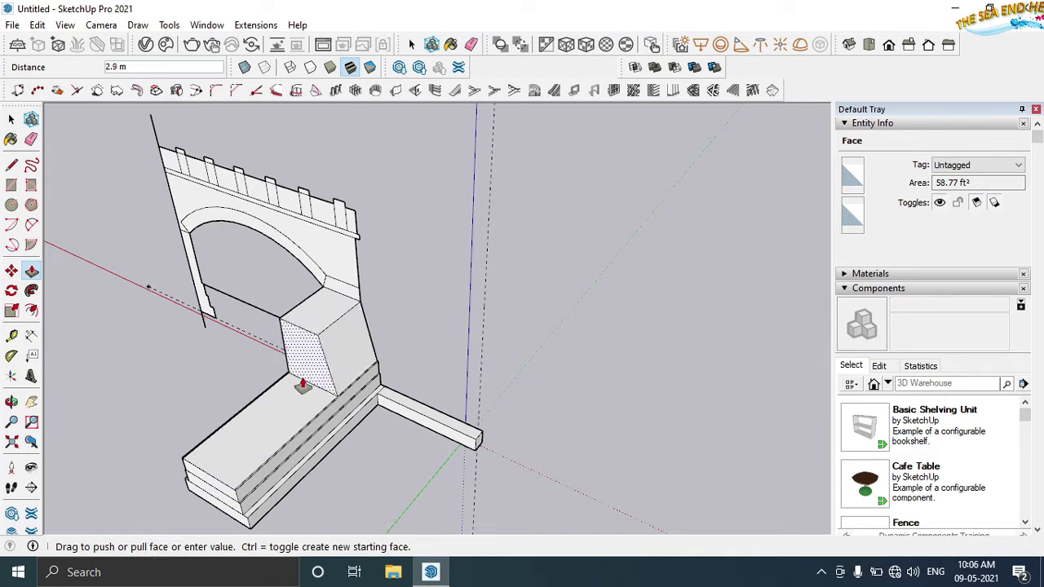
left_click(217, 419)
Step: Pull the upper wall faces and the arch face 7.5 m to match
mouse_move(274, 449)
middle_mouse_down()
mouse_move(238, 433)
mouse_move(188, 367)
middle_mouse_up()
left_click(184, 363)
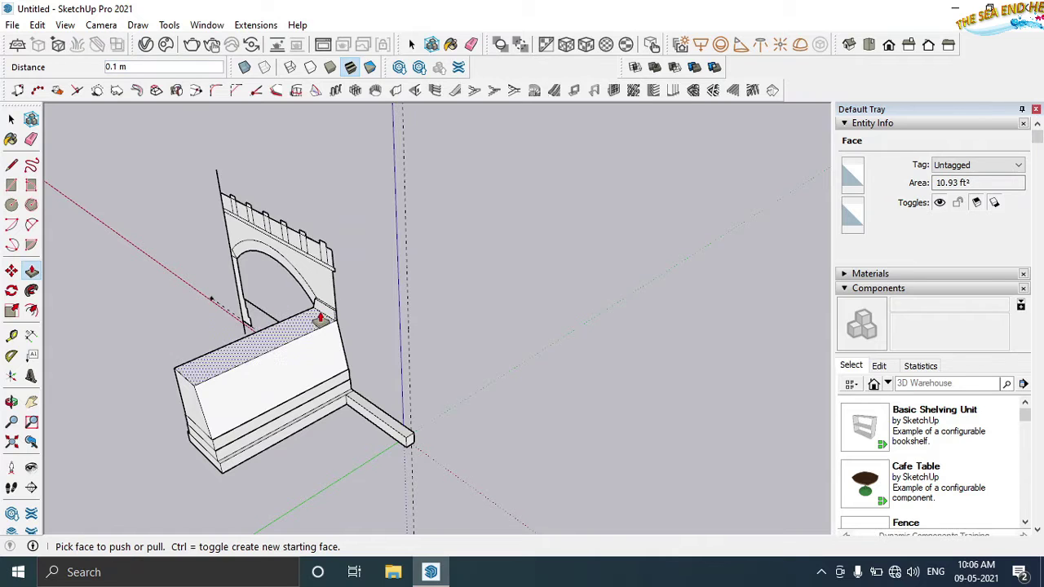
left_click(322, 323)
middle_click_drag(321, 323, 327, 320)
left_click(327, 320)
left_click(327, 320)
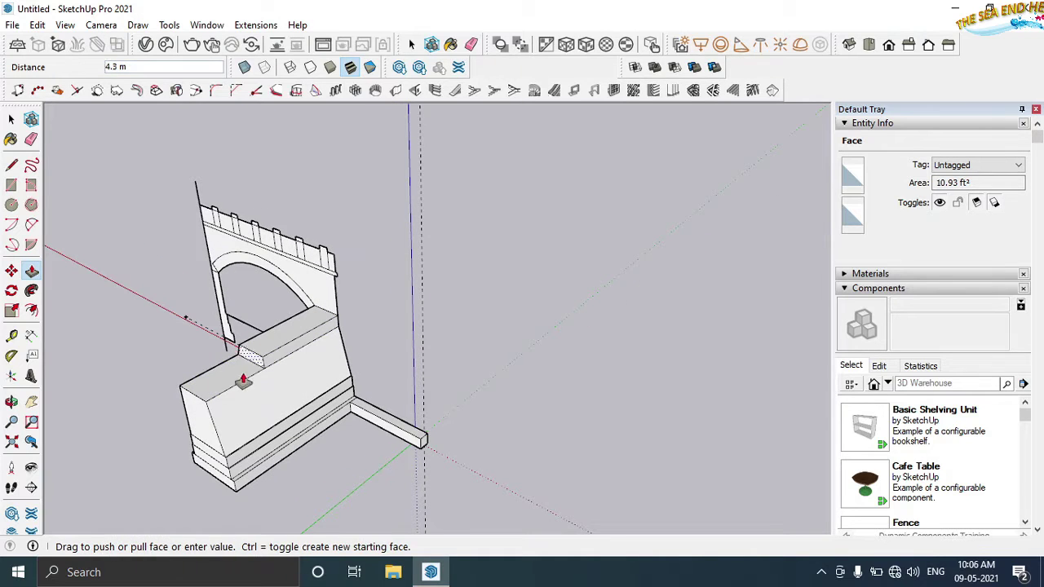
left_click(233, 319)
left_click(275, 280)
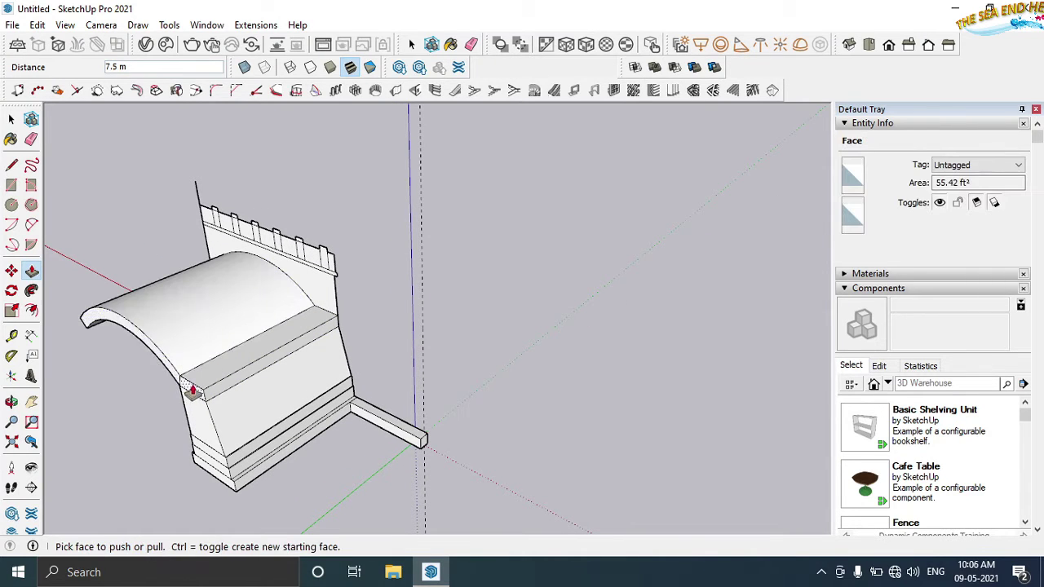
Step: Extrude the top slab and the parapet ledge to the same 7.5 m depth
middle_click_drag(190, 380, 268, 350)
left_click(282, 321)
left_click(218, 422)
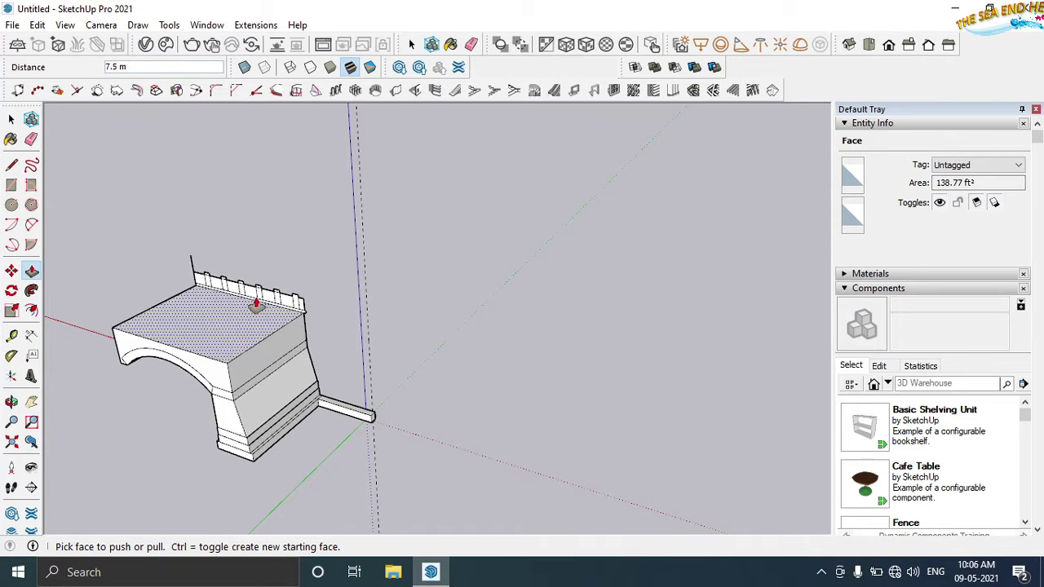
scroll(277, 315, "up", 5)
scroll(345, 338, "up", 2)
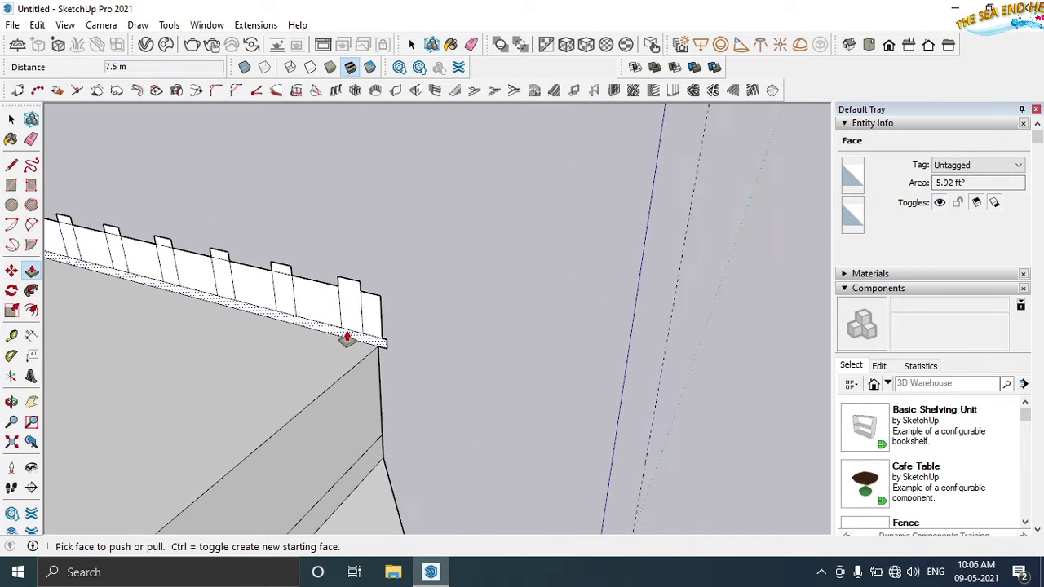
left_click(345, 337)
scroll(268, 393, "down", 5)
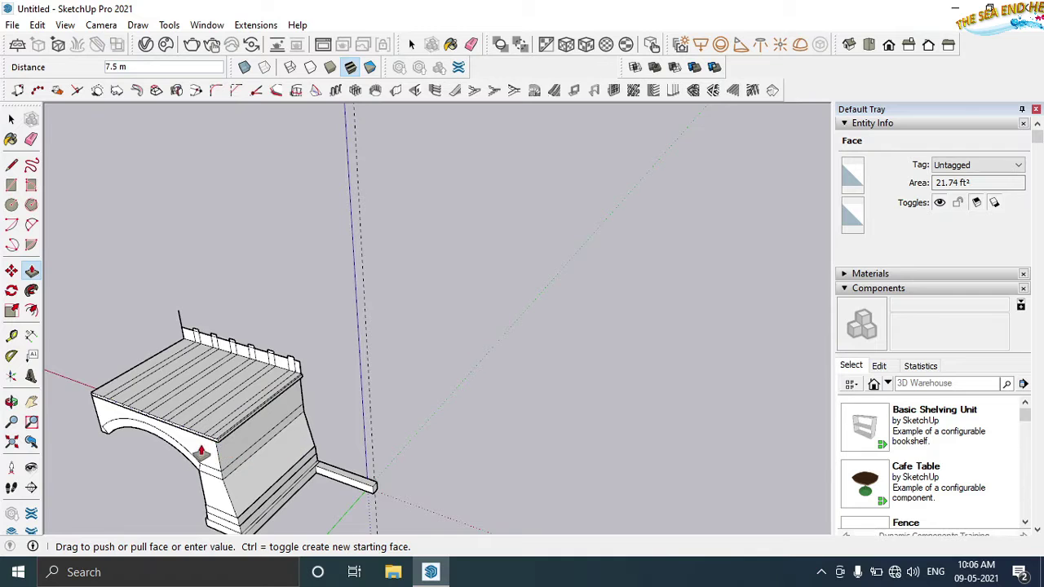
left_click(213, 453)
mouse_move(213, 454)
middle_mouse_down()
mouse_move(408, 430)
mouse_move(372, 467)
mouse_move(375, 487)
middle_mouse_up()
Step: Pull the first parapet segments up 0.2 m into merlons
scroll(374, 488, "up", 3)
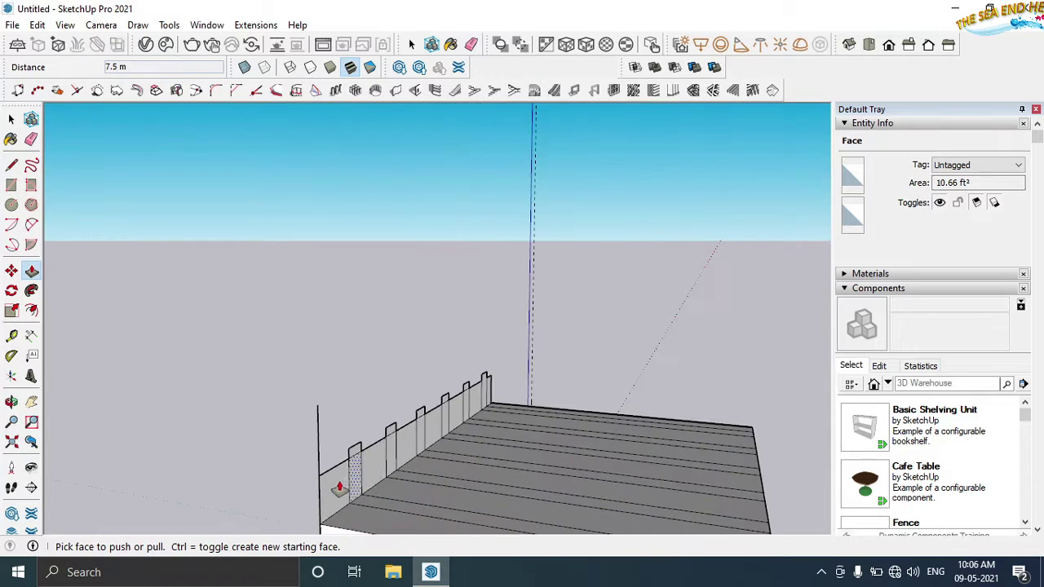
left_click(356, 493)
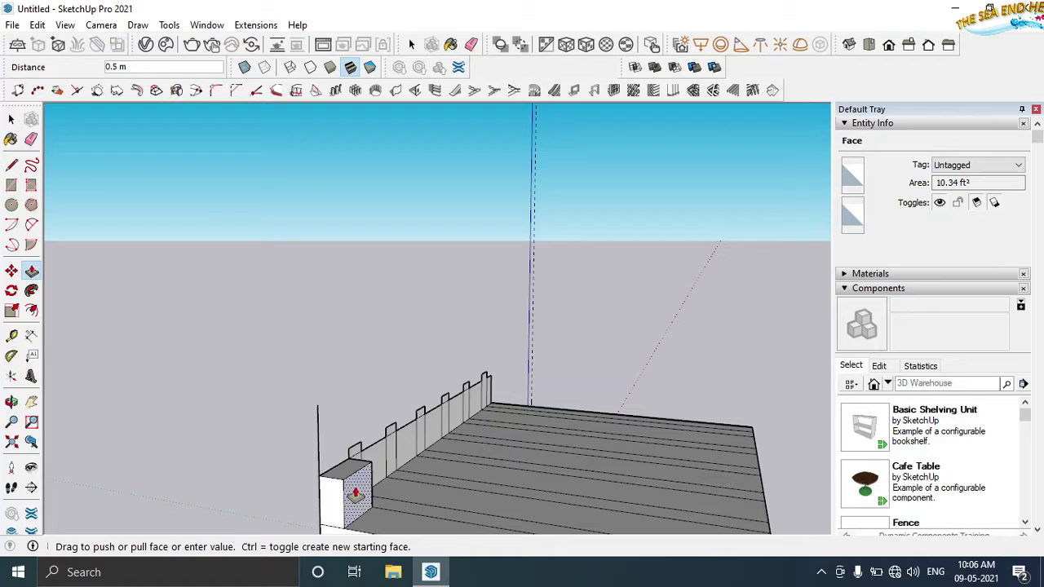
type("2")
key("Return")
middle_click_drag(397, 449, 280, 454)
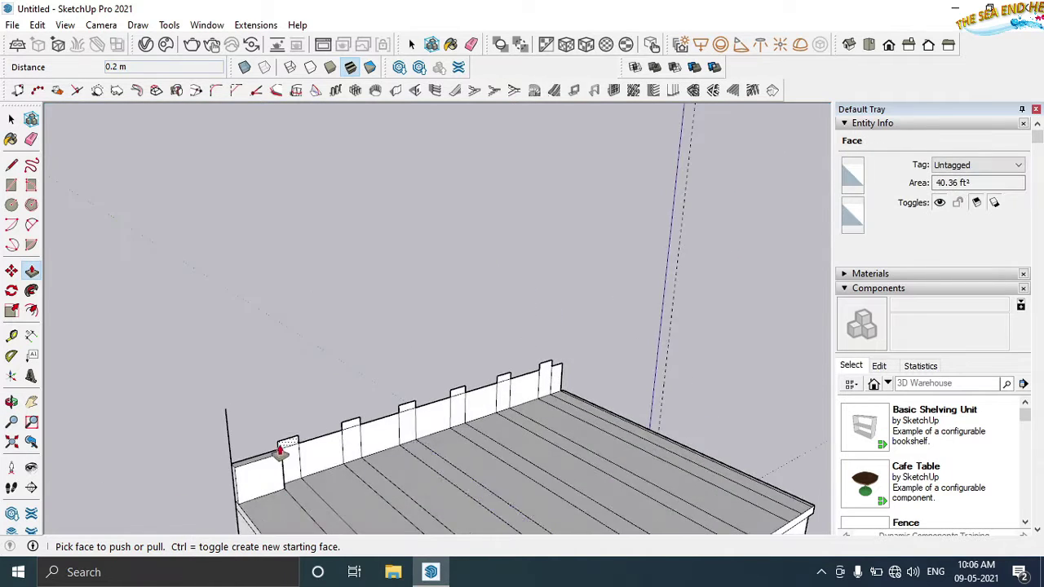
scroll(299, 456, "up", 2)
left_click(350, 456)
left_click(346, 481)
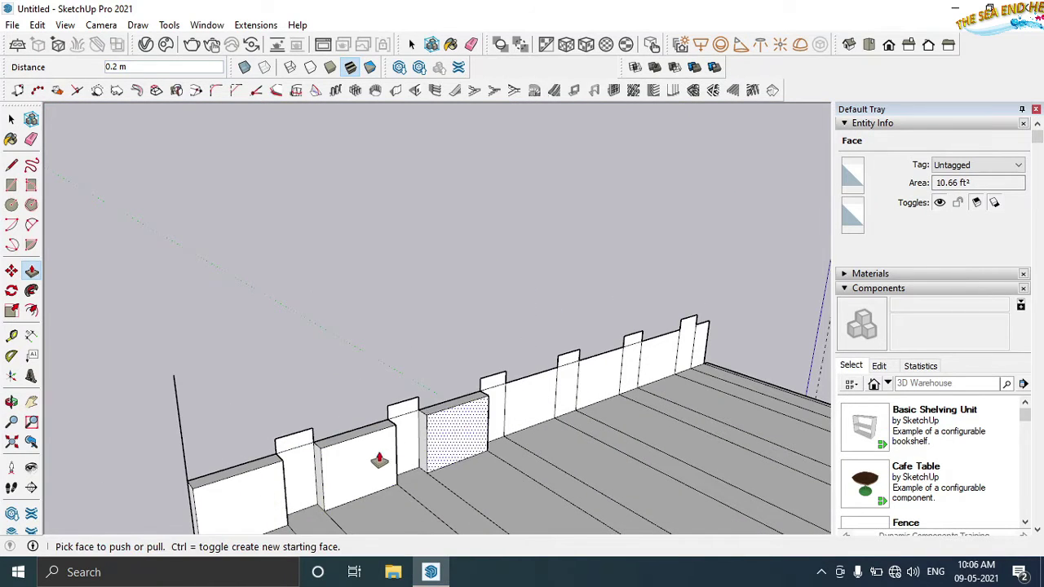
Step: Raise the remaining far parapet segments on this side by the same 0.2 m
left_click(469, 432)
left_click(674, 349)
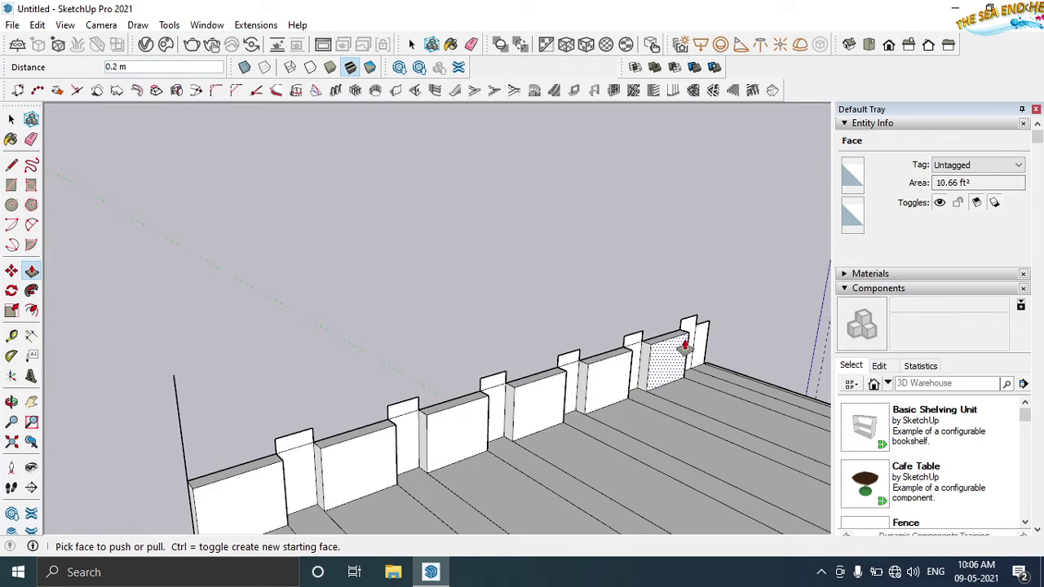
left_click(673, 349)
scroll(659, 338, "up", 2)
left_click(659, 339)
left_click(659, 328)
left_click(627, 350)
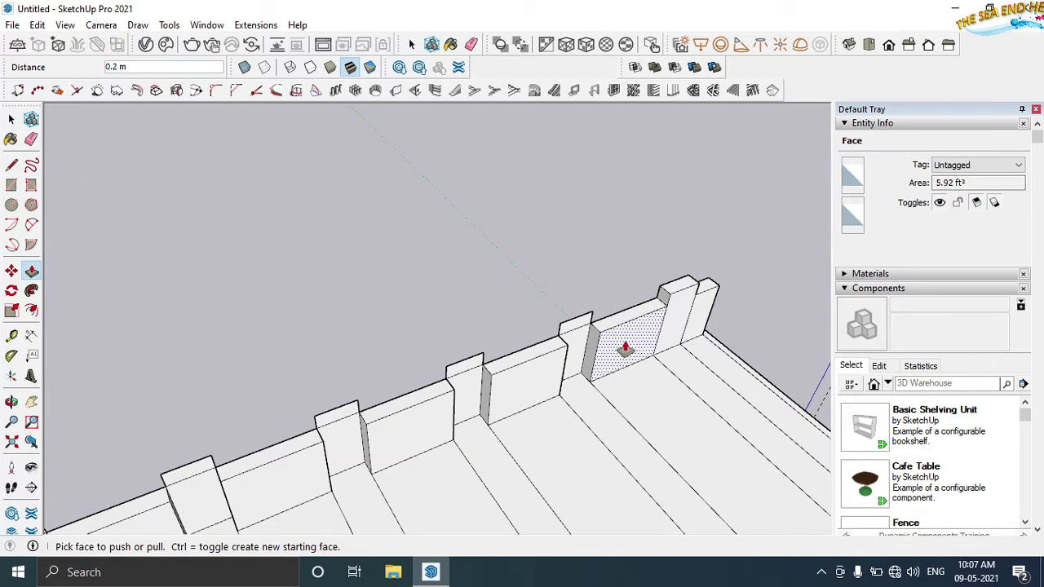
Step: Orbit around the model to bring the opposite parapet into view
key("e")
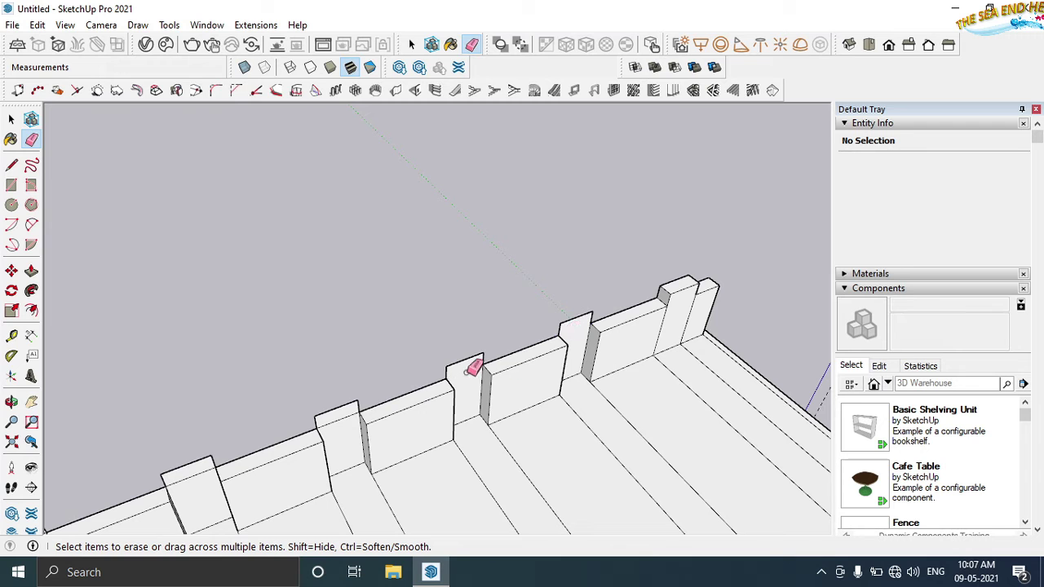
mouse_move(346, 416)
middle_mouse_down()
mouse_move(321, 432)
mouse_move(133, 466)
mouse_move(345, 494)
middle_mouse_up()
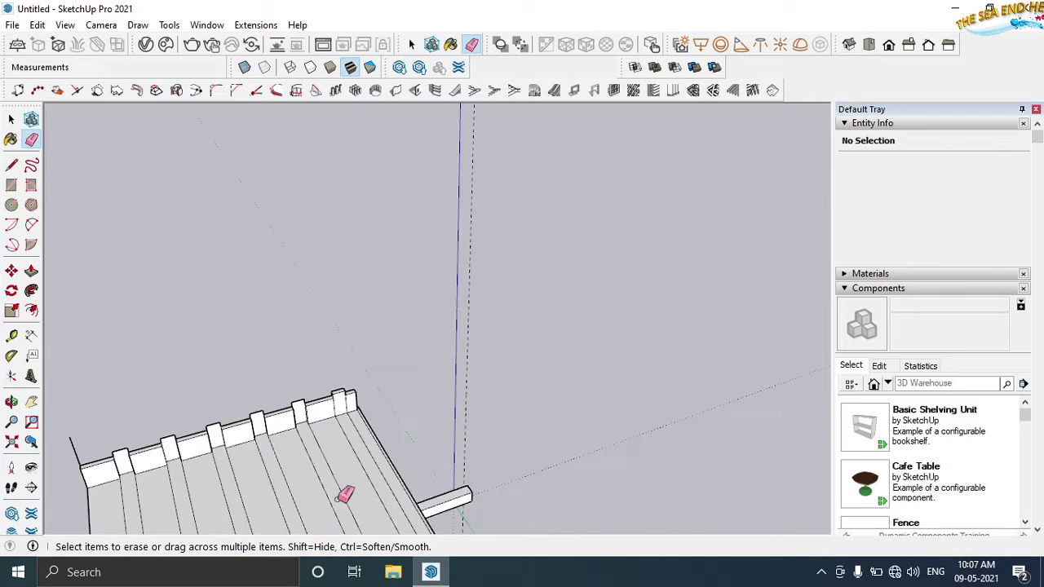
mouse_move(282, 504)
middle_mouse_down()
mouse_move(217, 435)
mouse_move(233, 448)
middle_mouse_up()
scroll(275, 391, "down", 2)
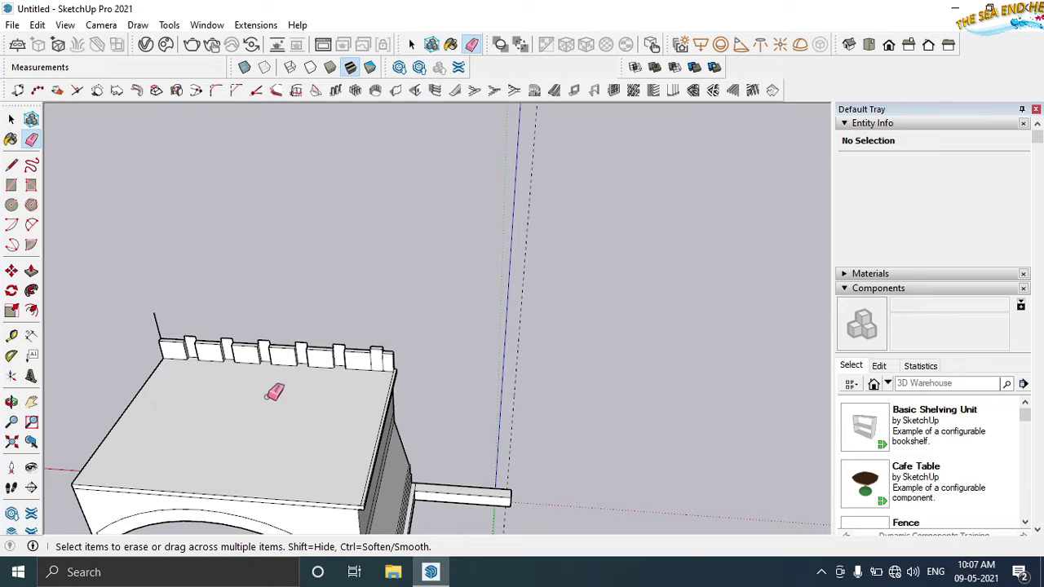
mouse_move(275, 391)
middle_mouse_down()
mouse_move(328, 419)
mouse_move(147, 394)
middle_mouse_up()
scroll(310, 296, "up", 3)
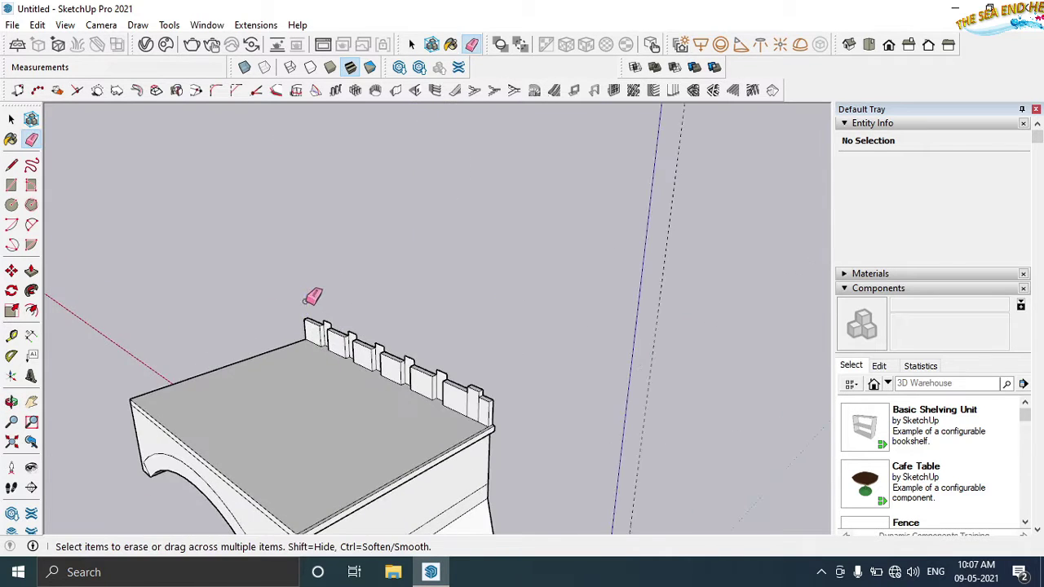
scroll(368, 303, "up", 1)
scroll(340, 366, "up", 2)
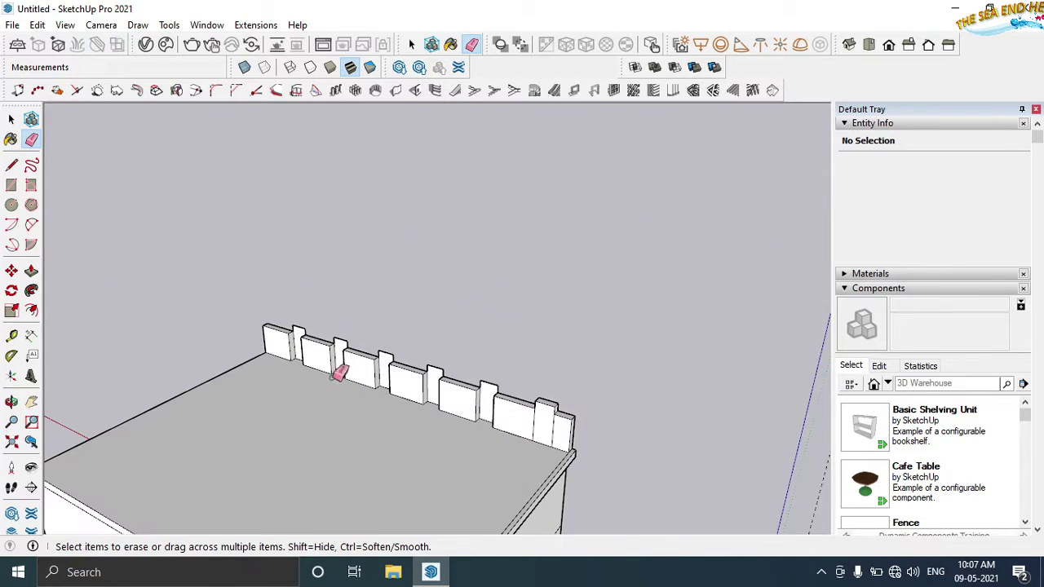
Step: Raise the last two merlons on the opposite parapet by the repeated 0.2 m pull
left_click(31, 273)
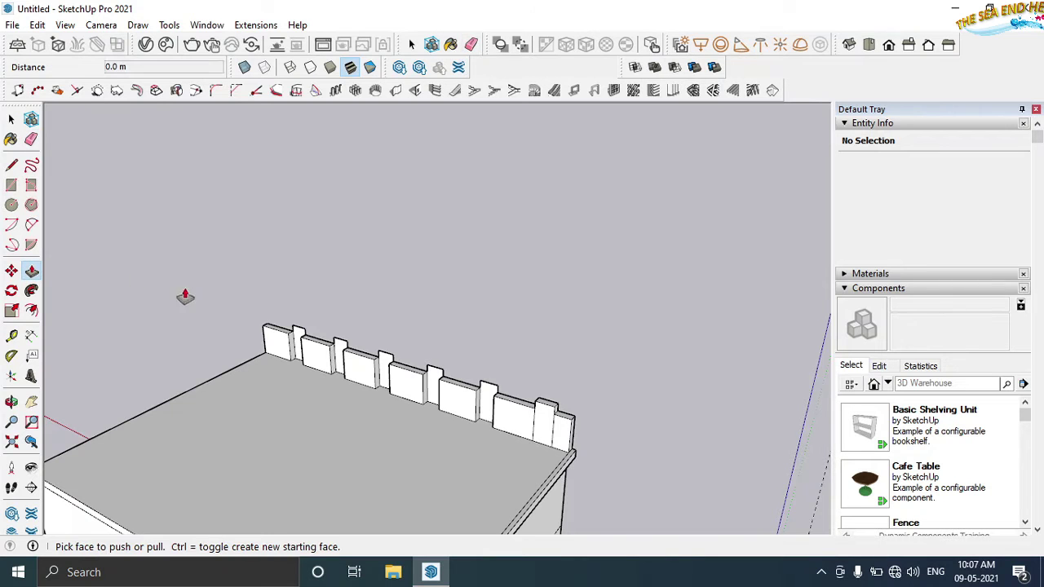
scroll(305, 345, "up", 3)
double_click(305, 345)
double_click(398, 375)
scroll(463, 430, "down", 3)
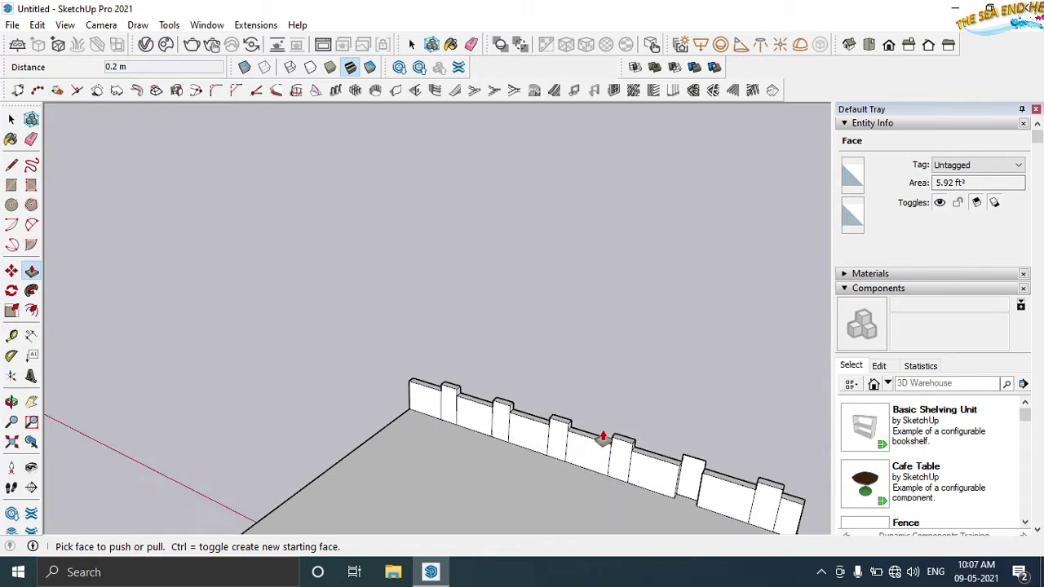
mouse_move(699, 477)
middle_mouse_down()
mouse_move(496, 400)
mouse_move(359, 426)
mouse_move(436, 426)
mouse_move(324, 505)
mouse_move(578, 472)
mouse_move(484, 552)
mouse_move(315, 477)
mouse_move(340, 501)
middle_mouse_up()
scroll(325, 505, "up", 3)
scroll(314, 477, "down", 3)
scroll(340, 500, "up", 2)
scroll(345, 492, "up", 3)
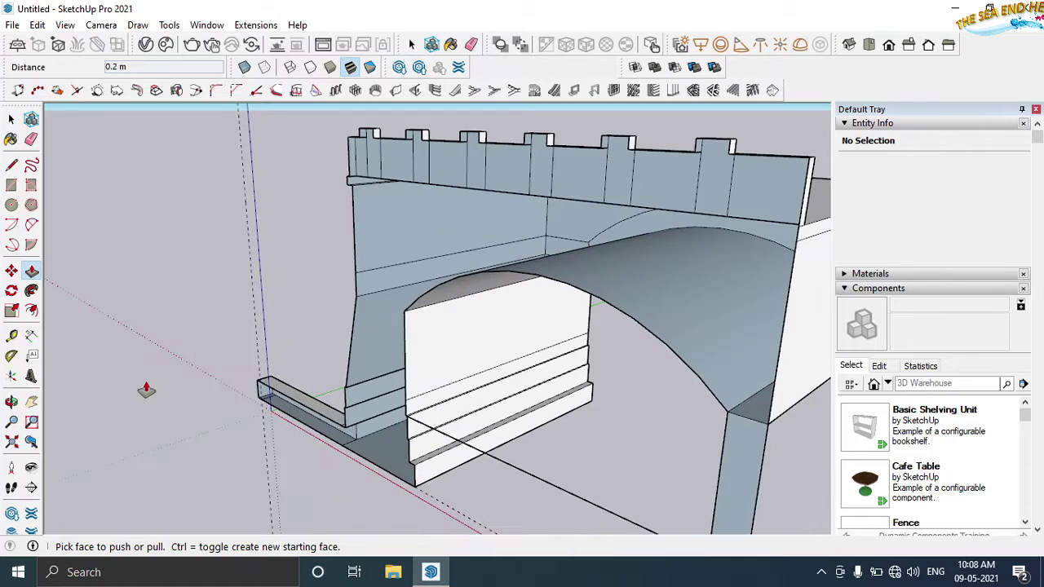
Step: Draw a diagonal on the arch wall and a line across the pier to close the face
key("l")
left_click(381, 275)
left_click(439, 359)
mouse_move(421, 298)
middle_mouse_down()
mouse_move(590, 422)
mouse_move(391, 384)
mouse_move(389, 426)
middle_mouse_up()
scroll(324, 463, "up", 3)
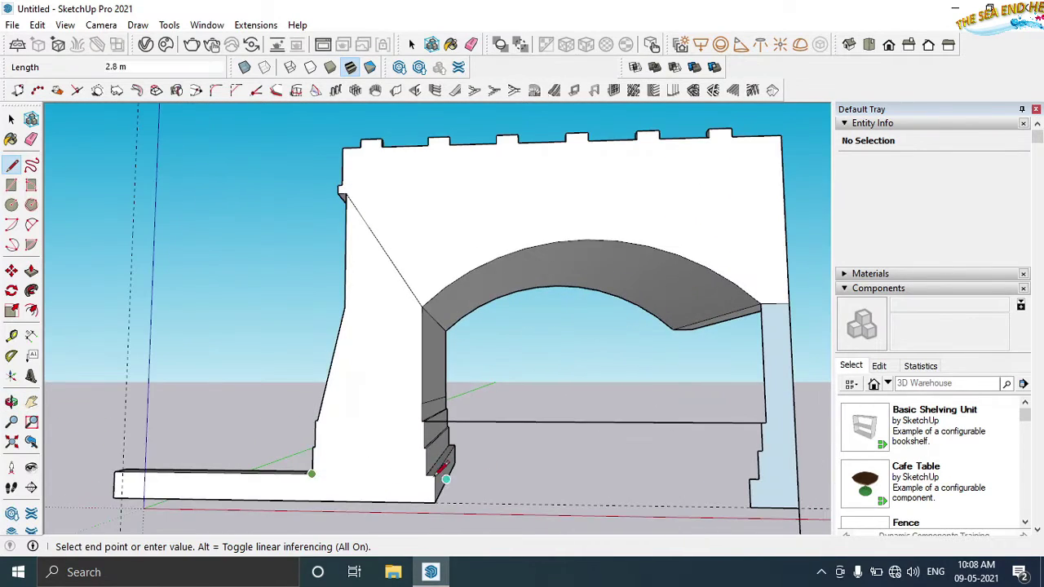
left_click(314, 445)
scroll(366, 441, "up", 1)
left_click(425, 448)
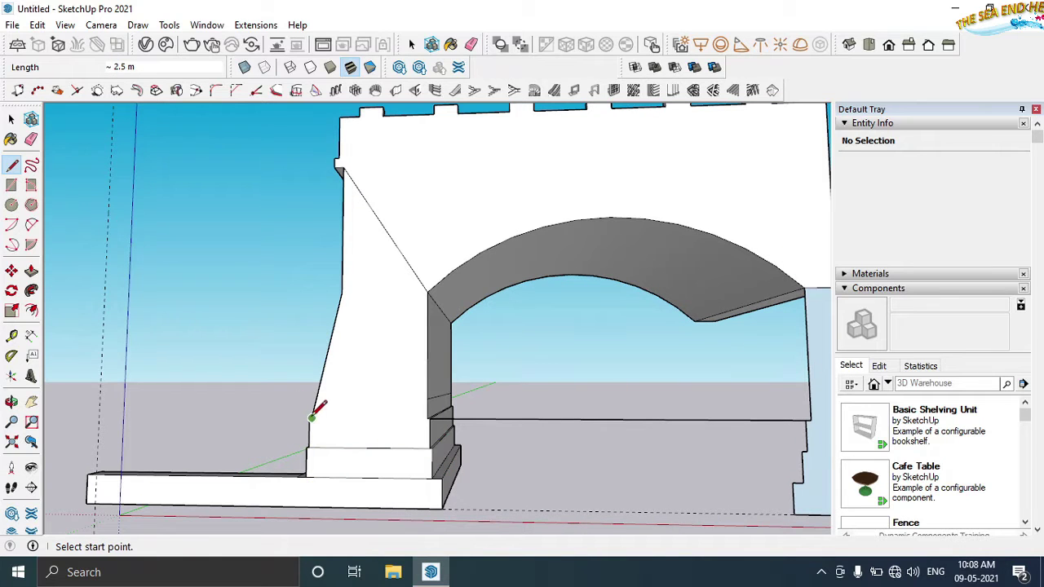
left_click(430, 419)
Step: Delete the face filling the arch opening so the passage stays clear
middle_click_drag(372, 366, 636, 443)
key("e")
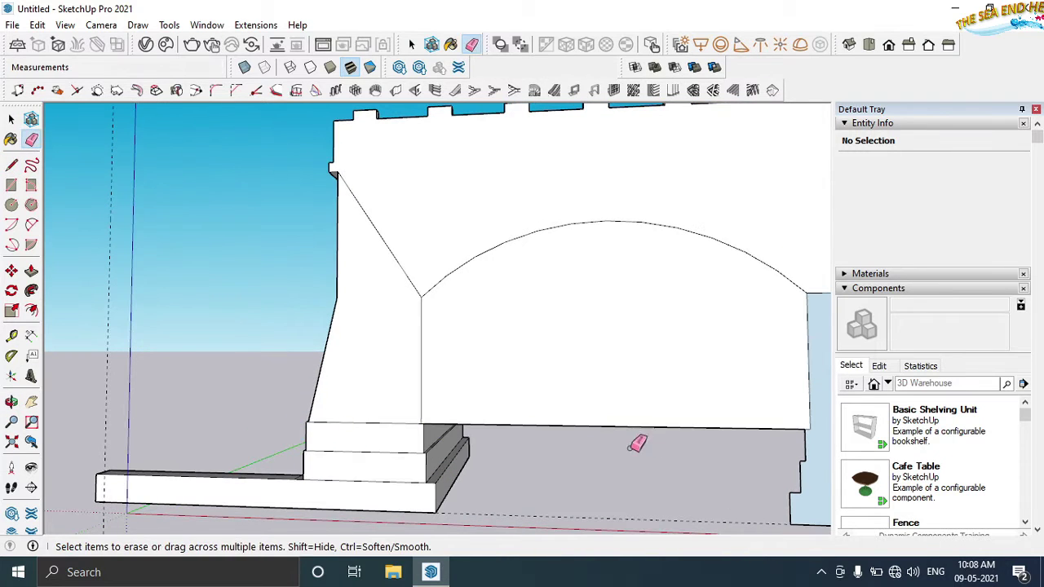
left_click(11, 119)
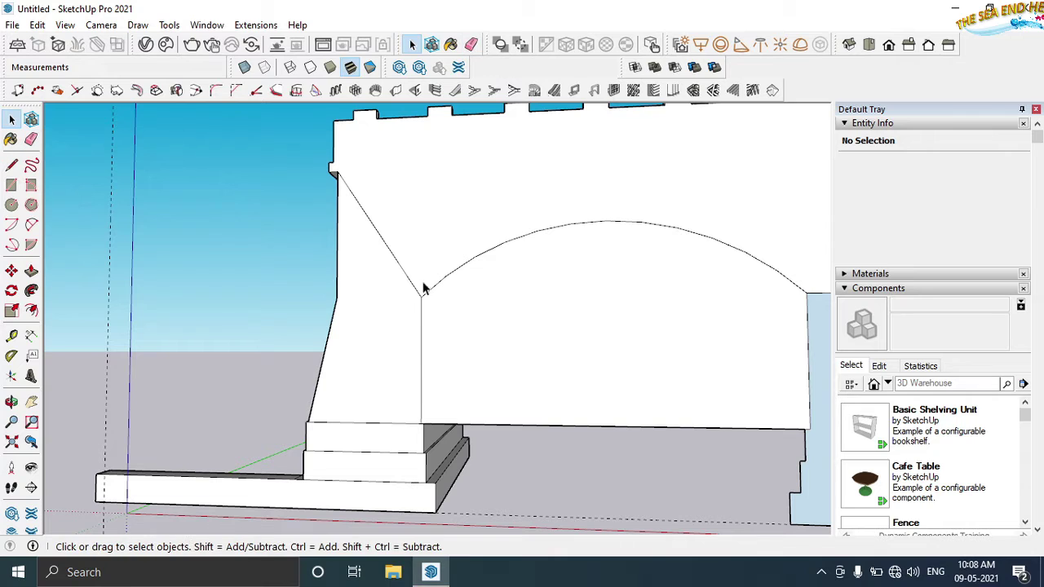
left_click(504, 319)
key("Delete")
mouse_move(505, 320)
middle_mouse_down()
mouse_move(531, 326)
mouse_move(523, 237)
middle_mouse_up()
left_click(443, 203)
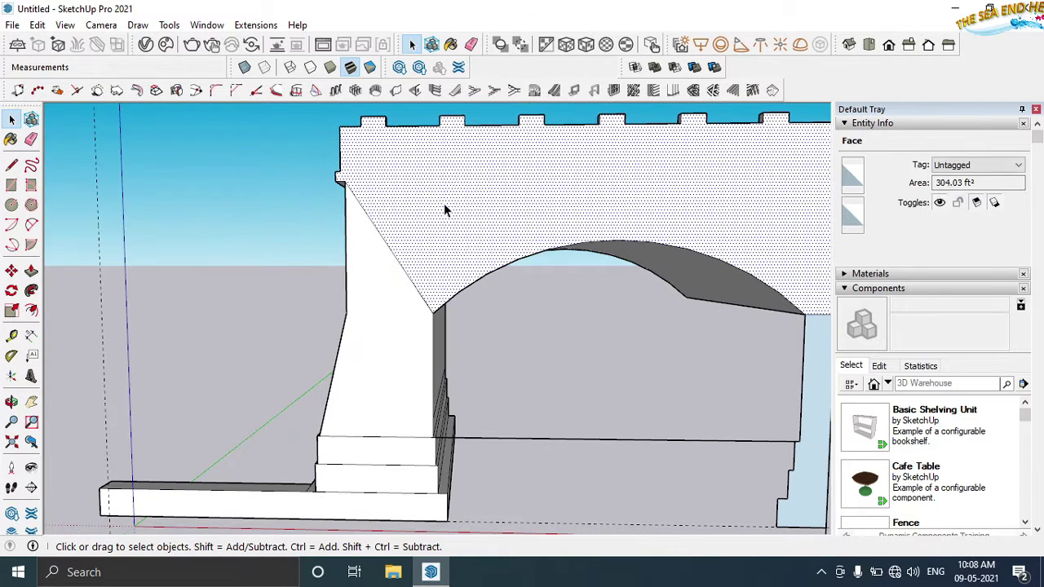
mouse_move(450, 213)
middle_mouse_down()
mouse_move(530, 343)
mouse_move(484, 384)
mouse_move(441, 342)
middle_mouse_up()
Step: Draw a line across the pier where the arch springs
left_click(11, 165)
left_click(444, 293)
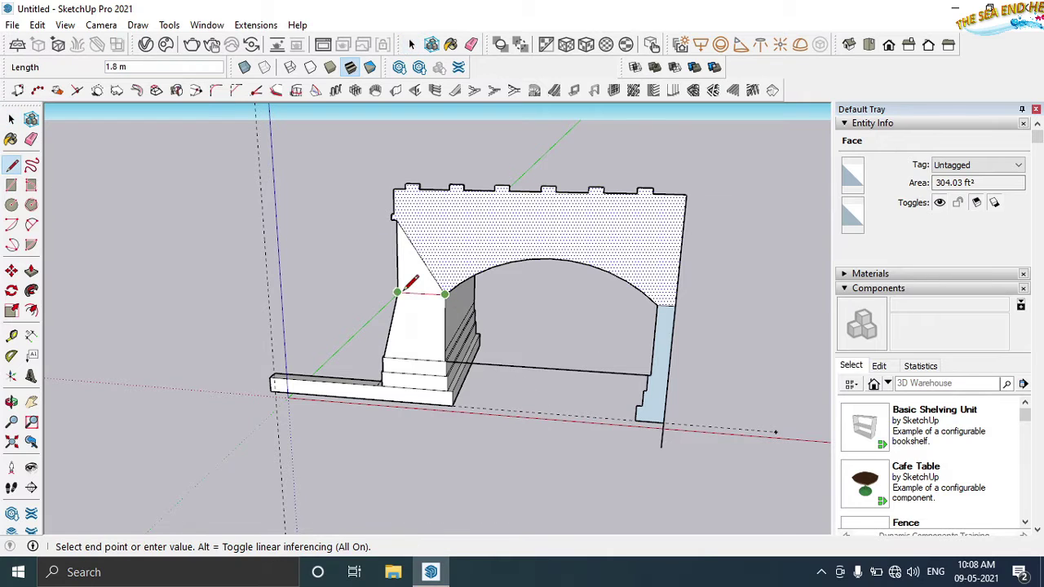
scroll(433, 278, "up", 2)
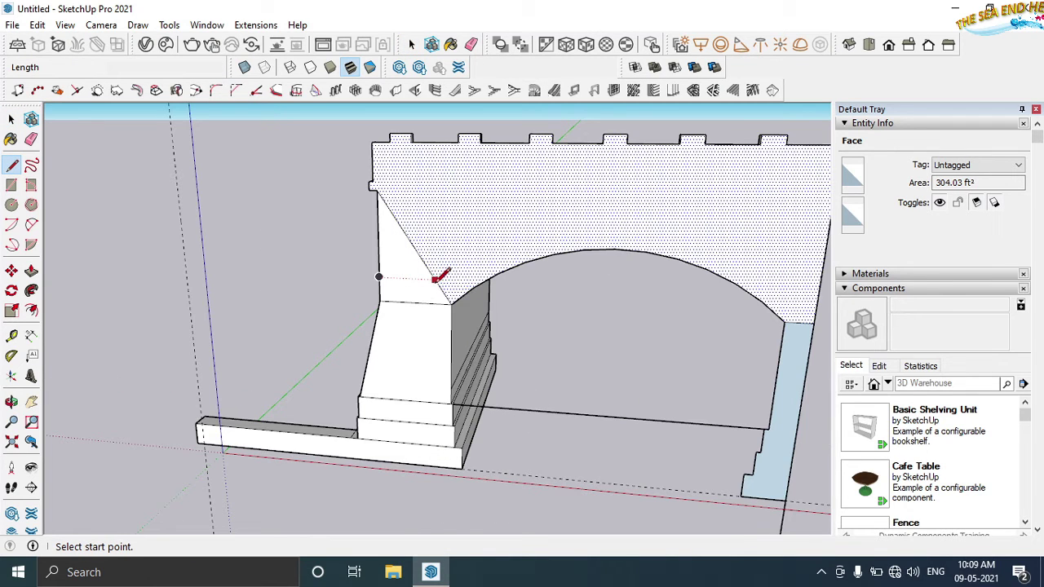
left_click(380, 277)
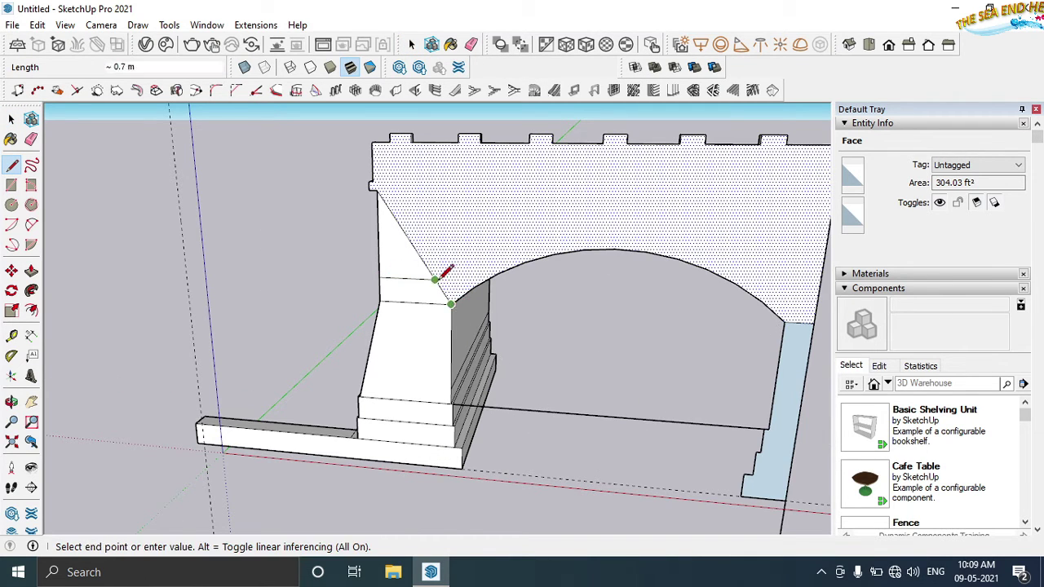
left_click(436, 279)
scroll(545, 324, "down", 2)
Step: Offset the arch curve by 0.6 to form a band following the arch
key("space")
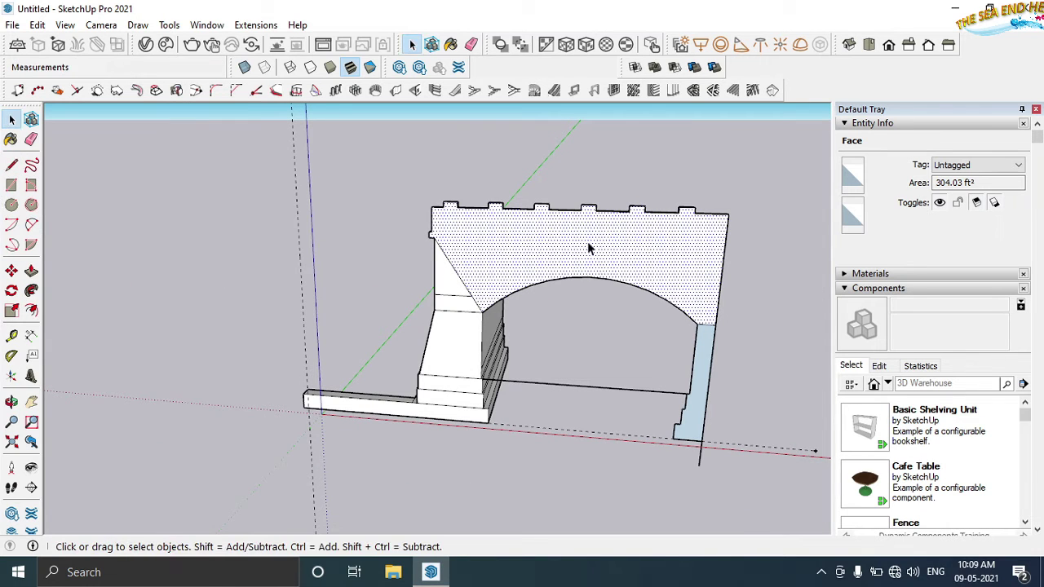
left_click(598, 280)
left_click(31, 310)
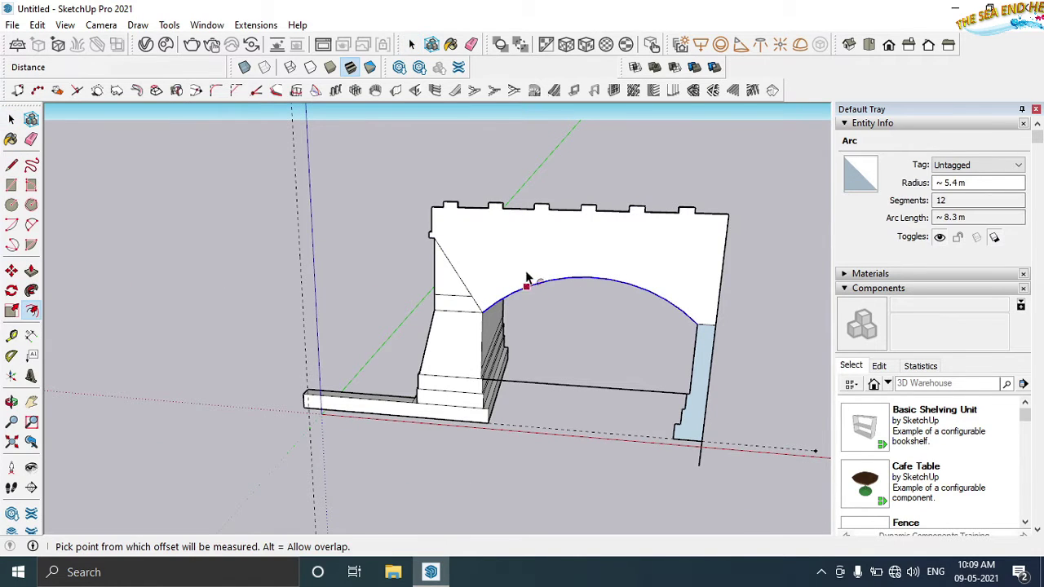
left_click(571, 278)
key("Return")
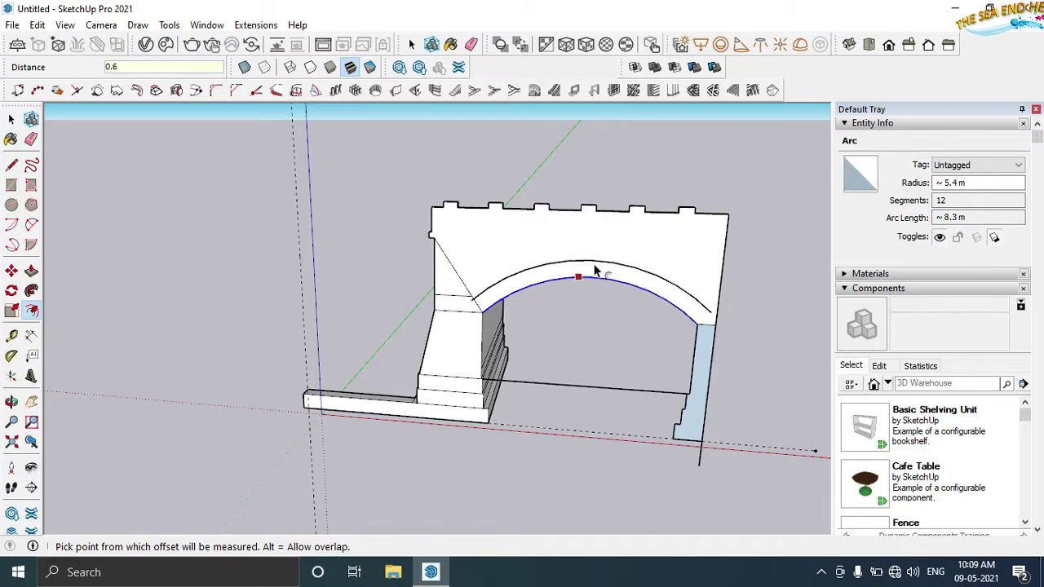
mouse_move(575, 259)
middle_mouse_down()
mouse_move(619, 340)
mouse_move(606, 275)
middle_mouse_up()
scroll(606, 275, "up", 3)
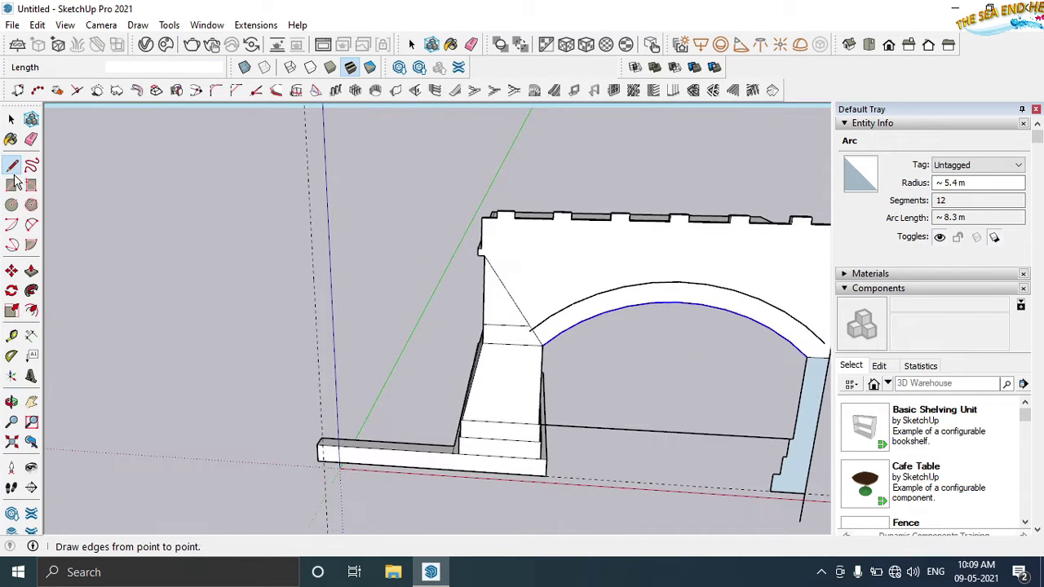
left_click(481, 253)
scroll(652, 245, "down", 2)
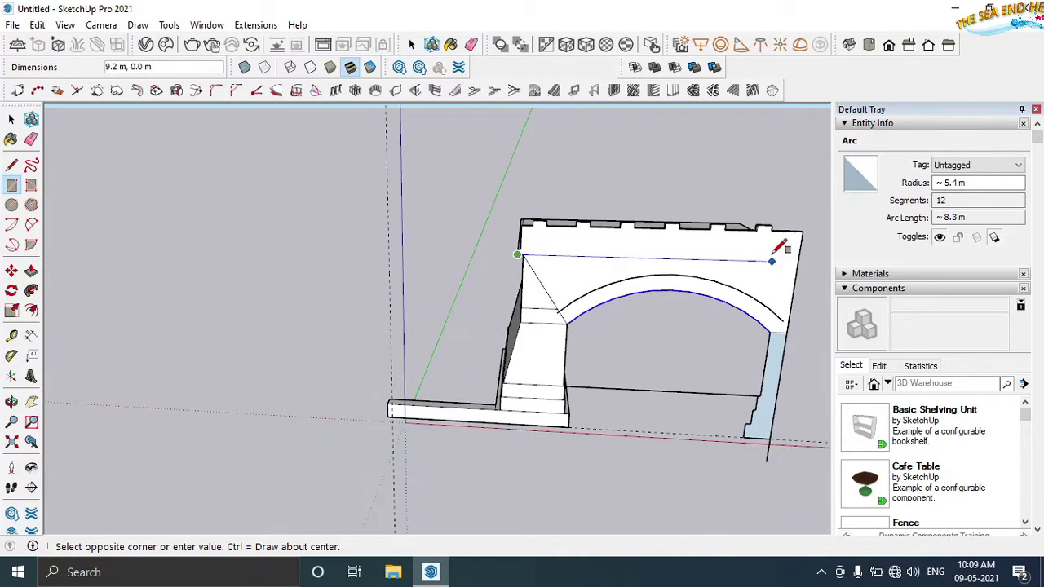
left_click(799, 257)
scroll(554, 212, "up", 5)
key("l")
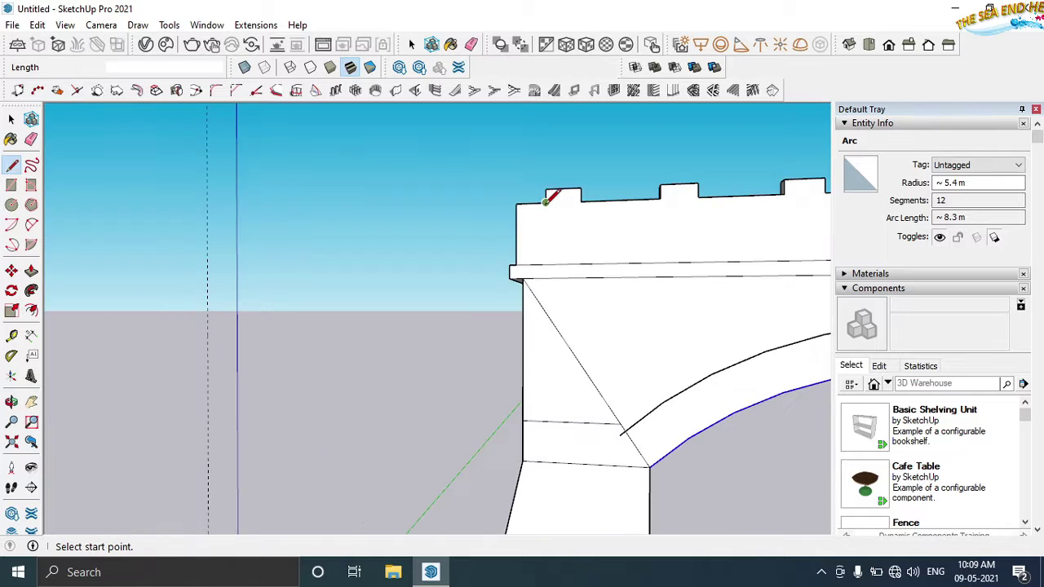
left_click(582, 200)
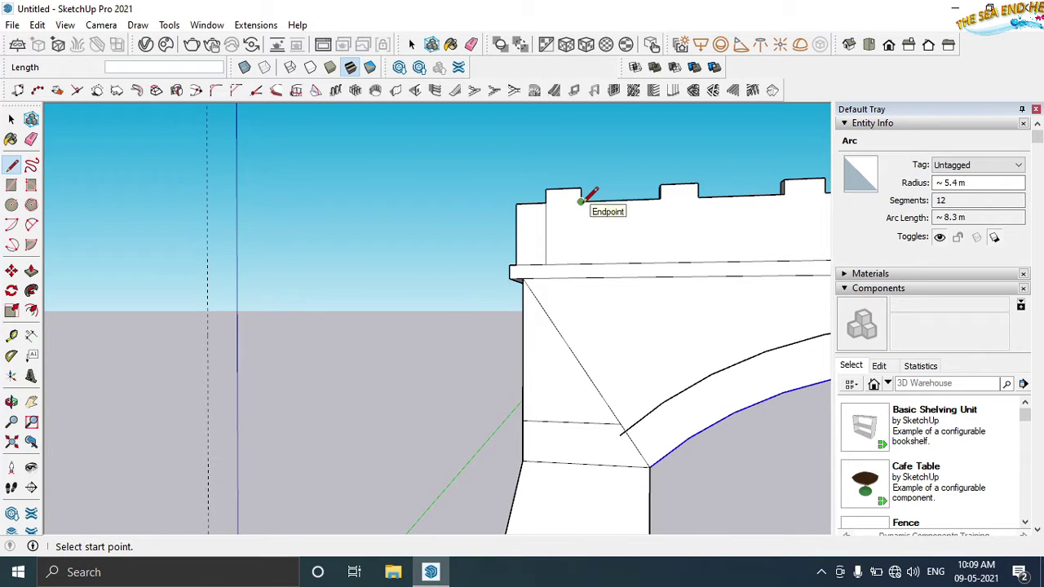
scroll(580, 201, "up", 3)
scroll(590, 350, "down", 4)
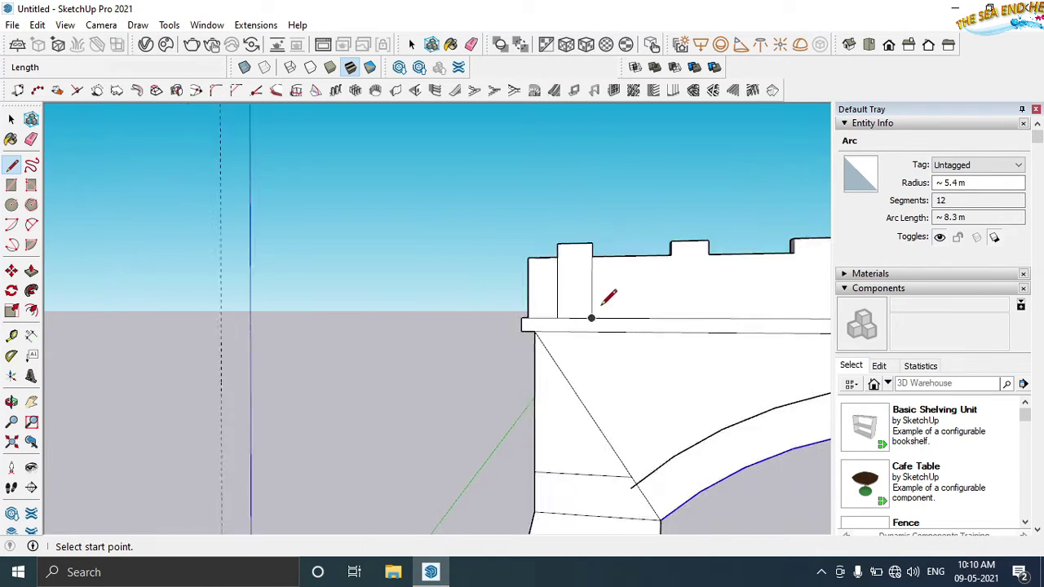
mouse_move(589, 299)
middle_mouse_down()
mouse_move(675, 384)
mouse_move(582, 427)
mouse_move(733, 427)
middle_mouse_up()
scroll(733, 426, "up", 2)
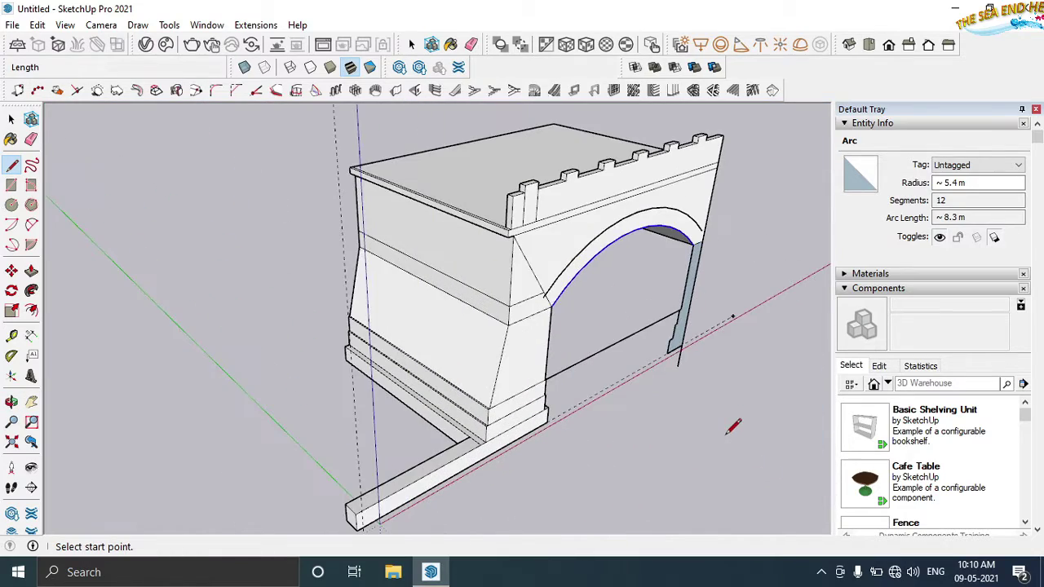
left_click(11, 119)
scroll(590, 433, "up", 3)
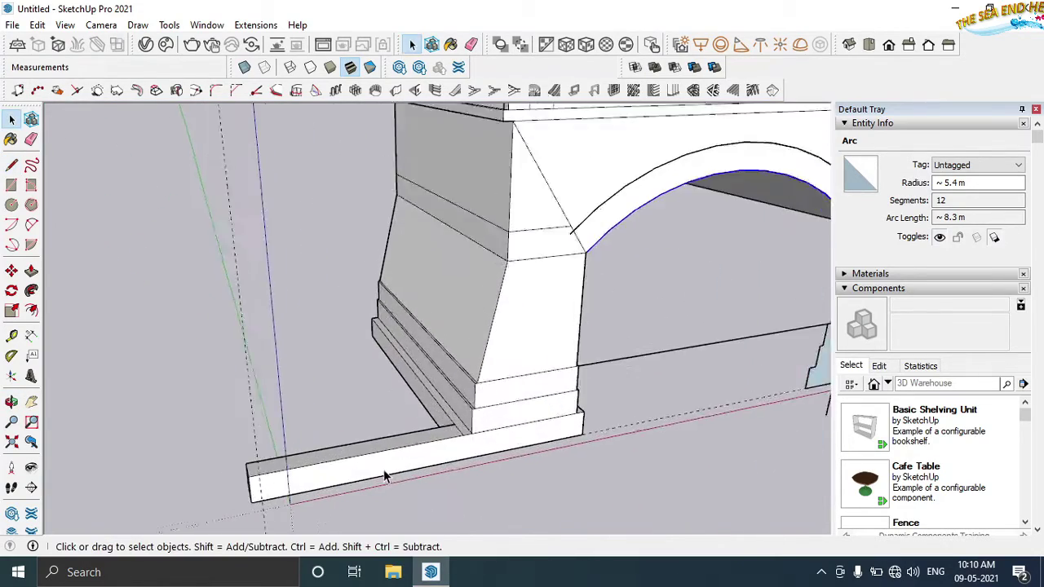
mouse_move(380, 408)
middle_mouse_down()
mouse_move(561, 480)
mouse_move(516, 431)
middle_mouse_up()
scroll(327, 443, "up", 3)
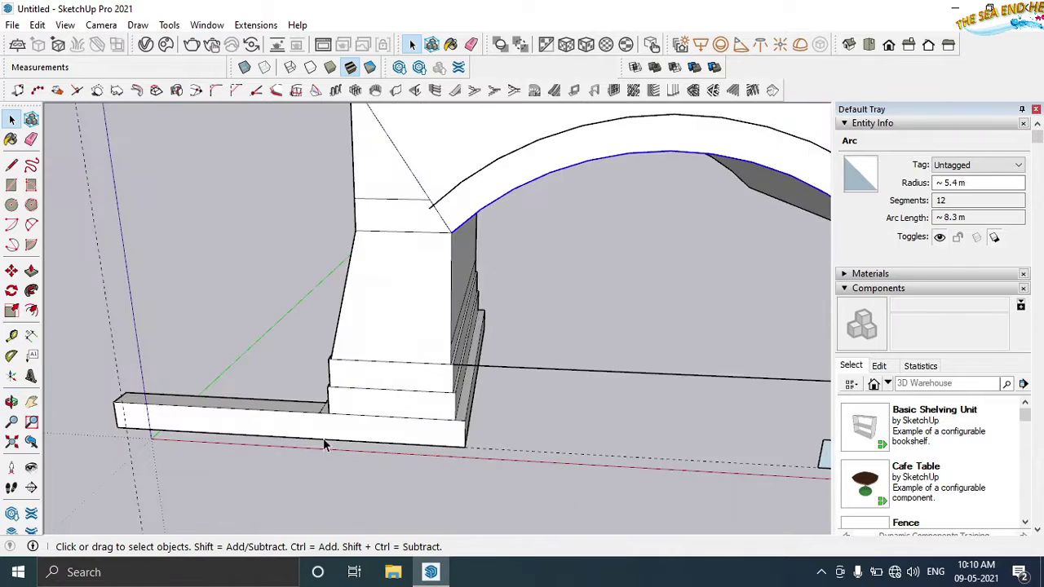
scroll(332, 437, "up", 2)
middle_click_drag(332, 438, 318, 438)
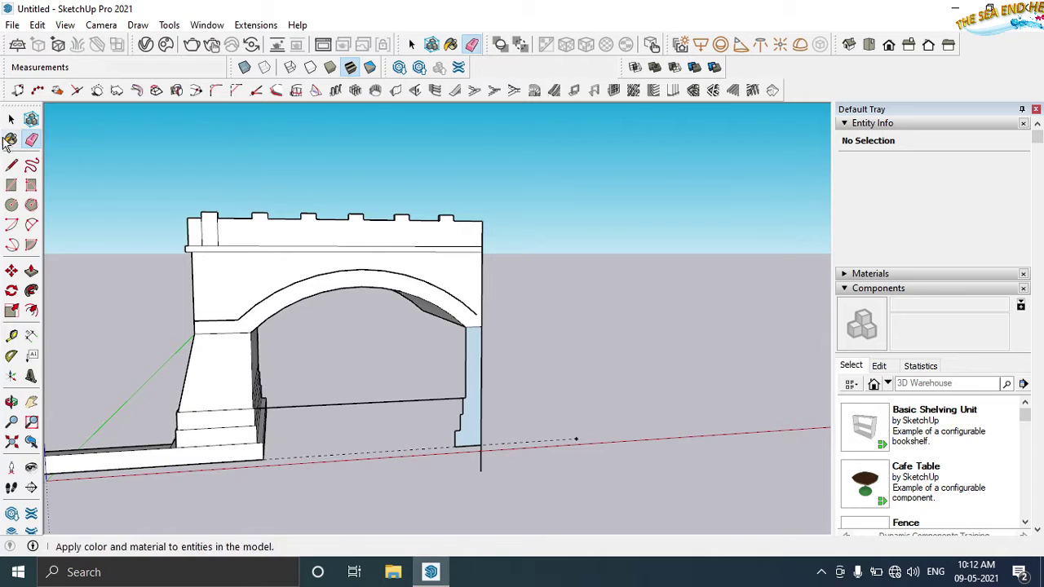
left_click(9, 164)
Step: Push the base slab's front face back 0.2 m and recess the column-base tier
middle_click_drag(179, 452, 193, 454)
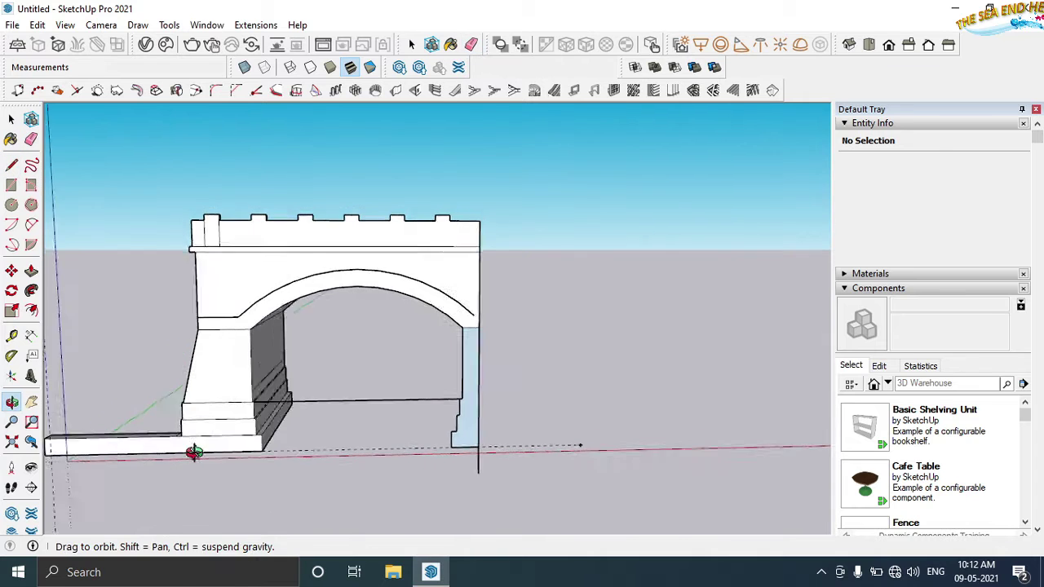
scroll(182, 427, "up", 3)
scroll(291, 454, "up", 3)
scroll(292, 454, "up", 2)
left_click(30, 271)
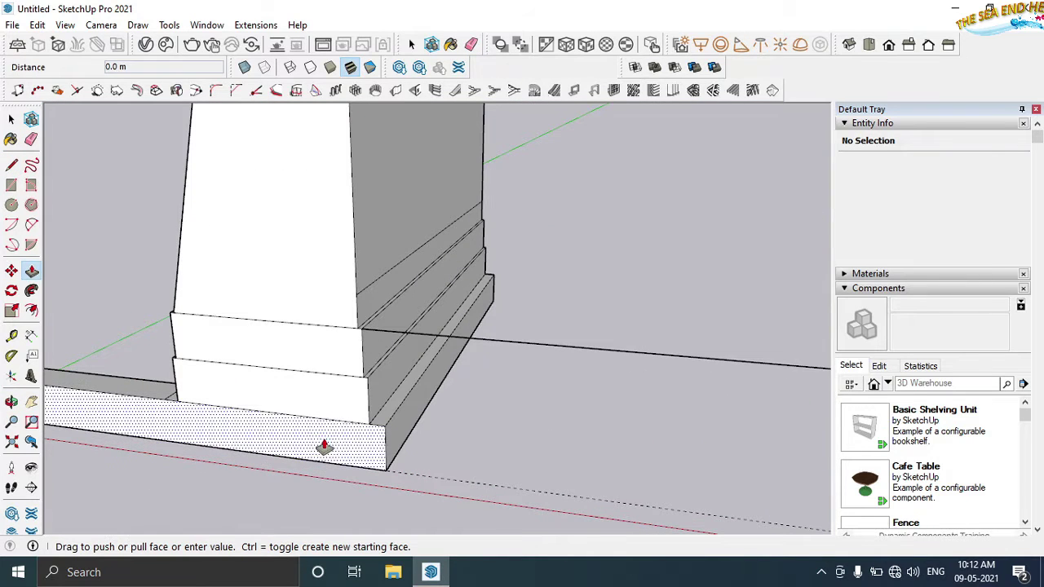
left_click(324, 444)
type("2")
key("Return")
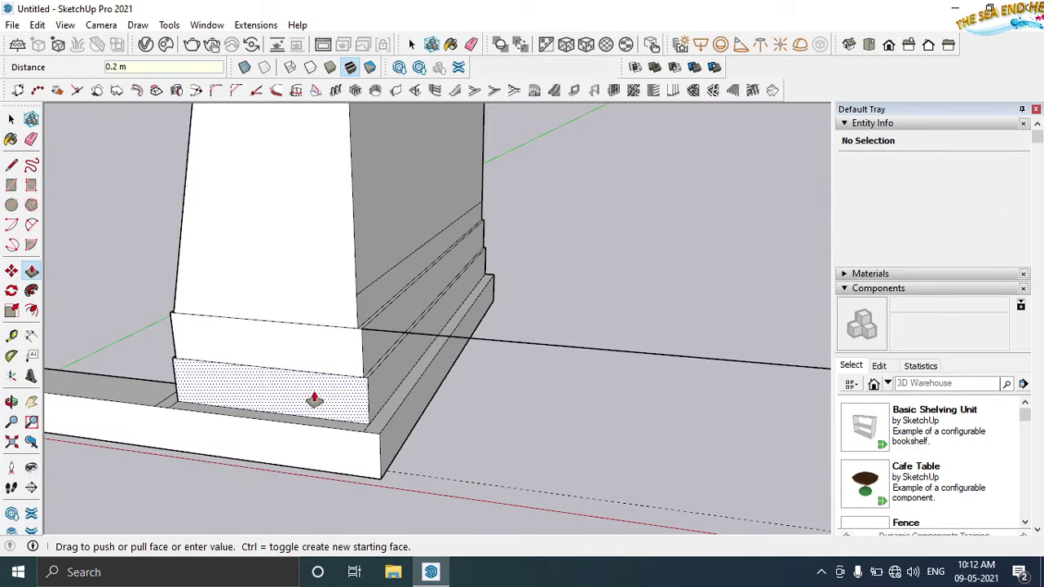
left_click(315, 404)
type("1")
key("Return")
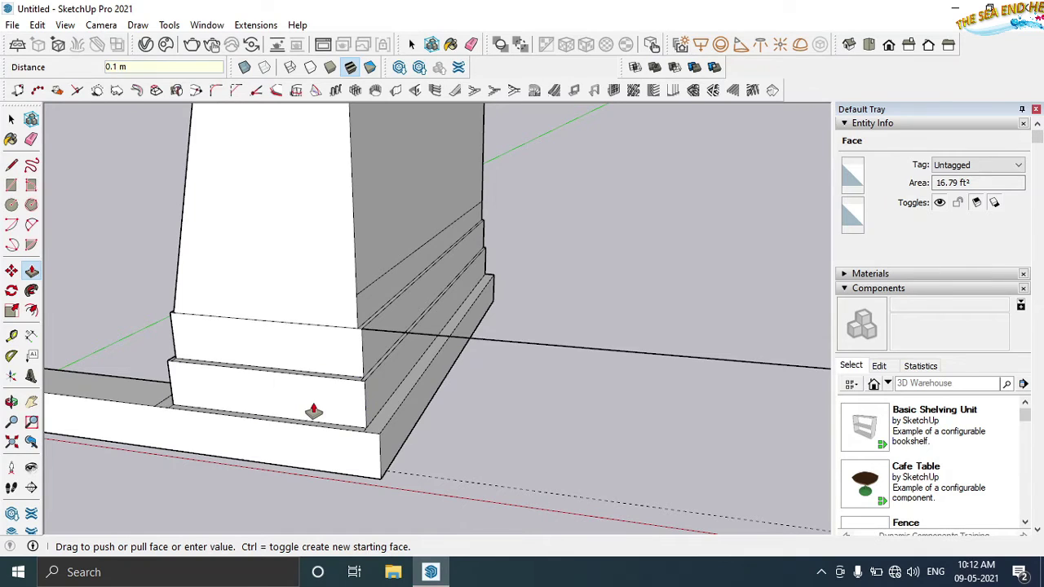
Step: Set back further pier base tiers with the typed distances, including a 0.05 m ledge
mouse_move(314, 410)
middle_mouse_down()
mouse_move(478, 412)
mouse_move(282, 403)
mouse_move(689, 402)
mouse_move(431, 384)
mouse_move(554, 370)
middle_mouse_up()
left_click(554, 370)
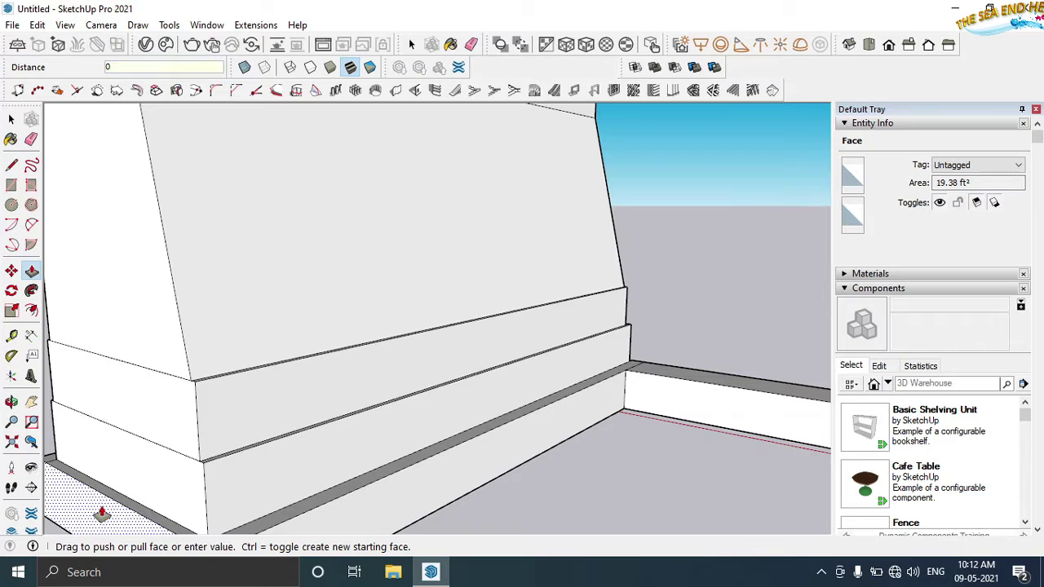
type(".2")
key("Return")
left_click(122, 468)
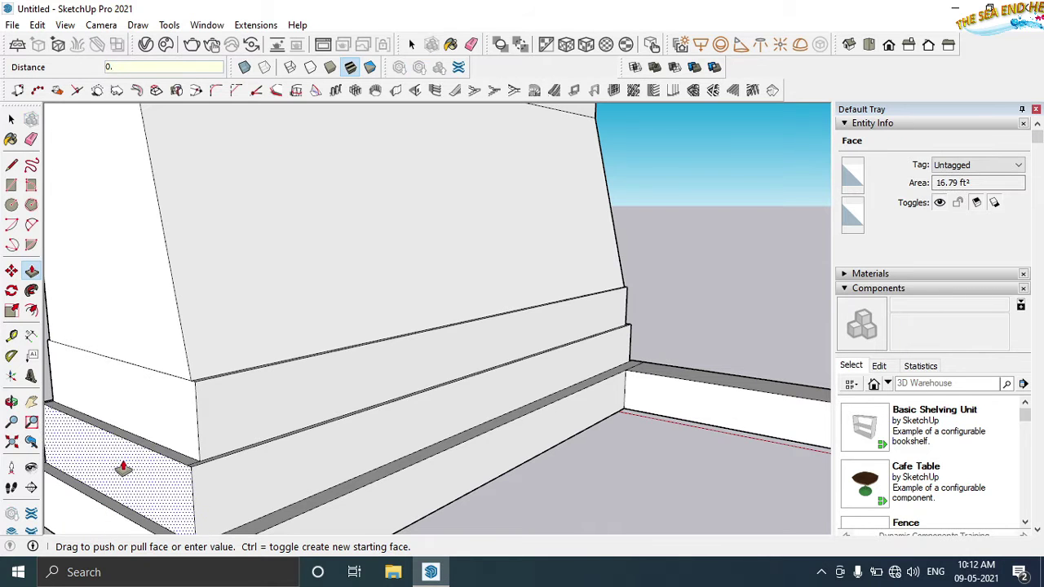
type("1")
key("Return")
mouse_move(524, 357)
middle_mouse_down()
mouse_move(484, 389)
mouse_move(105, 414)
middle_mouse_up()
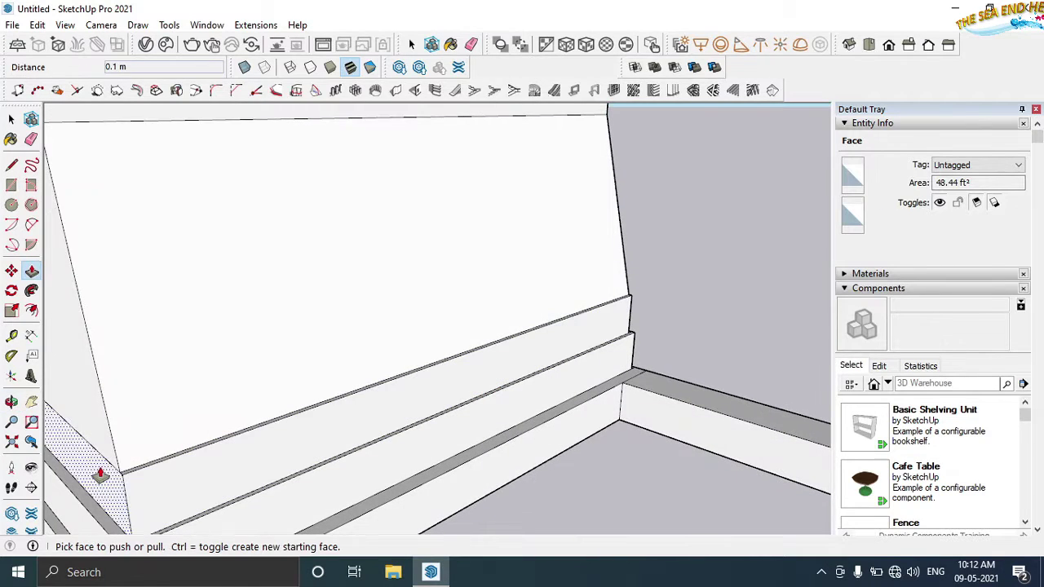
left_click(92, 480)
mouse_move(121, 489)
middle_mouse_down()
mouse_move(102, 421)
mouse_move(49, 519)
mouse_move(149, 459)
middle_mouse_up()
left_click(128, 489)
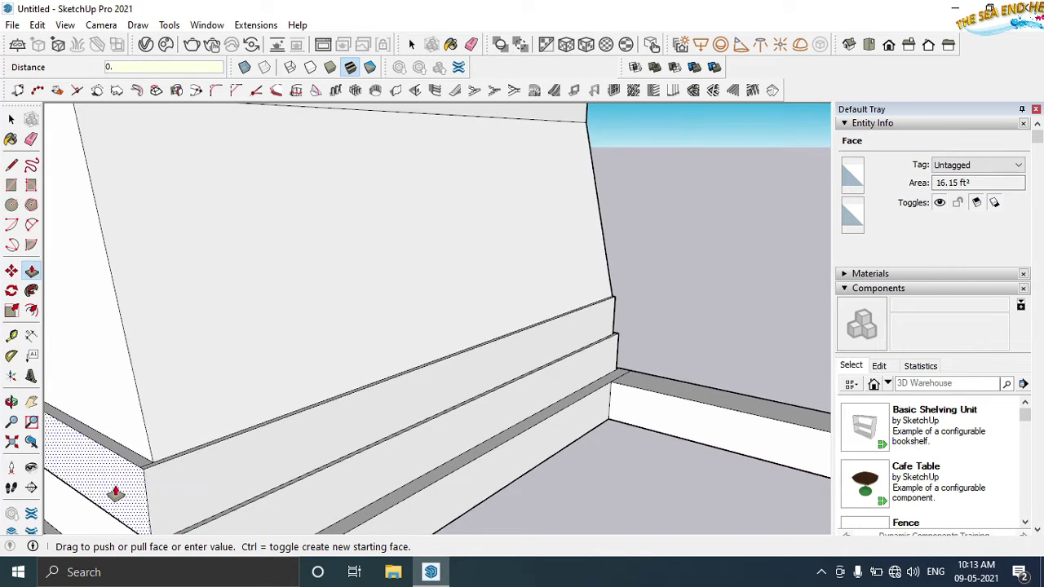
key("Return")
Step: Recess the lower tier, pull out the left pillar face, and begin a line at the right pier base
mouse_move(470, 422)
middle_mouse_down()
mouse_move(669, 431)
mouse_move(400, 344)
mouse_move(299, 410)
middle_mouse_up()
left_click(419, 371)
key("Return")
mouse_move(305, 373)
middle_mouse_down()
mouse_move(334, 447)
mouse_move(625, 421)
mouse_move(124, 351)
middle_mouse_up()
left_click(124, 351)
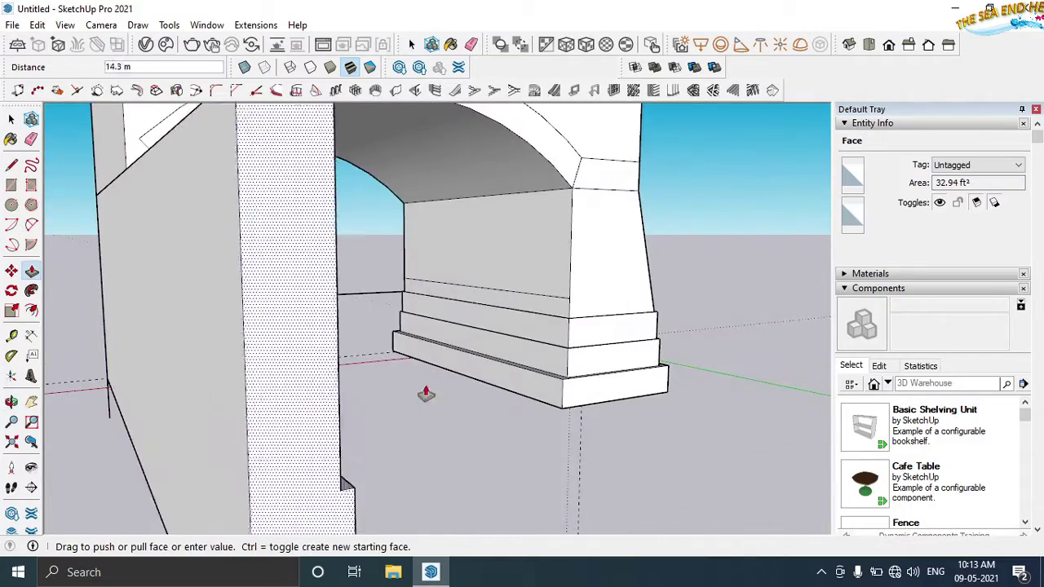
left_click(573, 305)
mouse_move(574, 305)
middle_mouse_down()
mouse_move(373, 415)
mouse_move(628, 469)
mouse_move(624, 436)
mouse_move(559, 477)
middle_mouse_up()
key("l")
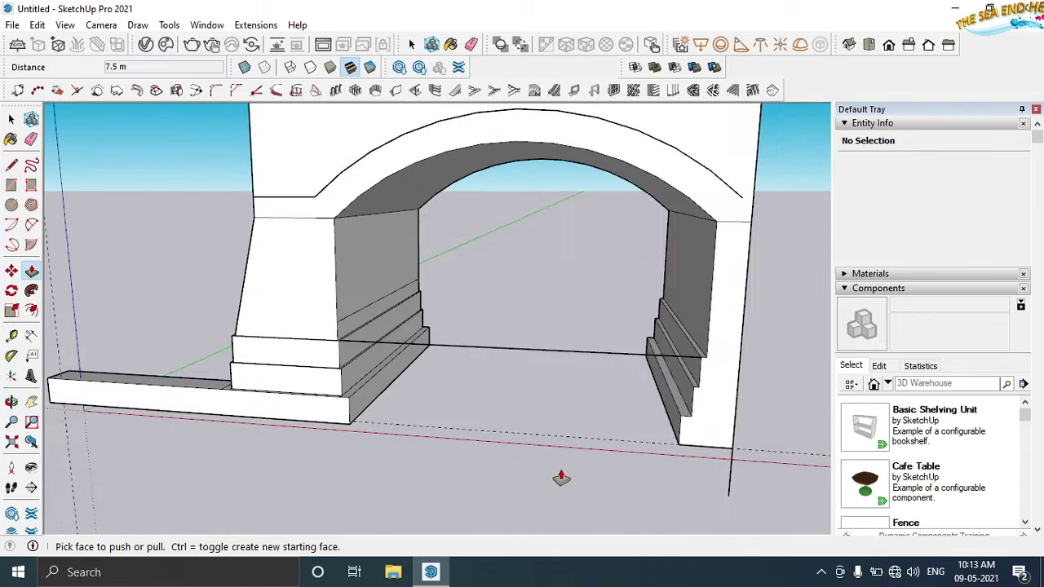
left_click(691, 415)
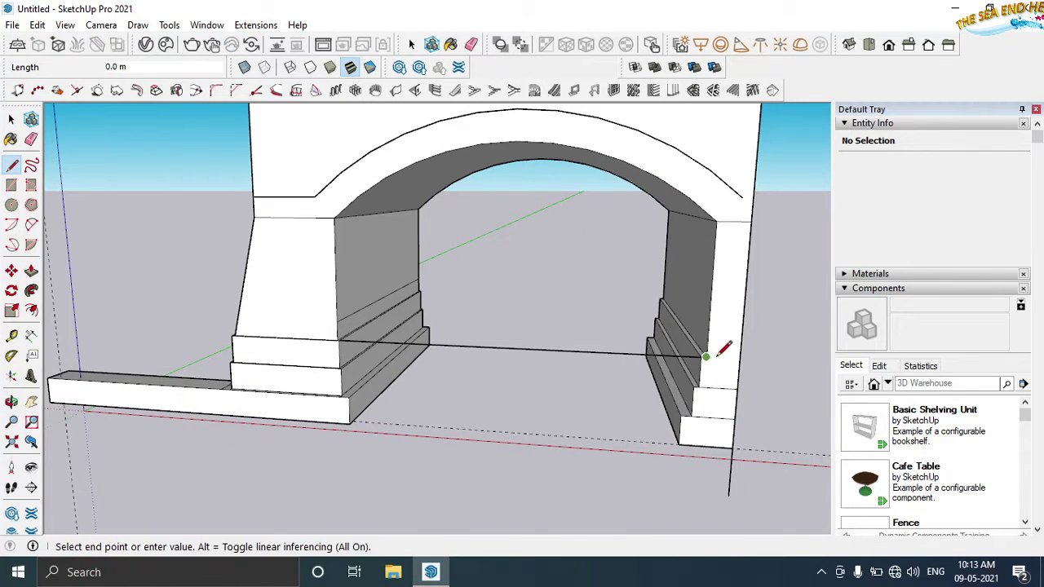
Step: Draw lines across the right pier's base faces to outline the new step tiers
left_click(717, 355)
scroll(734, 416, "up", 2)
scroll(711, 433, "up", 2)
mouse_move(699, 361)
middle_mouse_down()
mouse_move(731, 412)
mouse_move(726, 361)
middle_mouse_up()
scroll(726, 361, "up", 3)
scroll(596, 380, "up", 2)
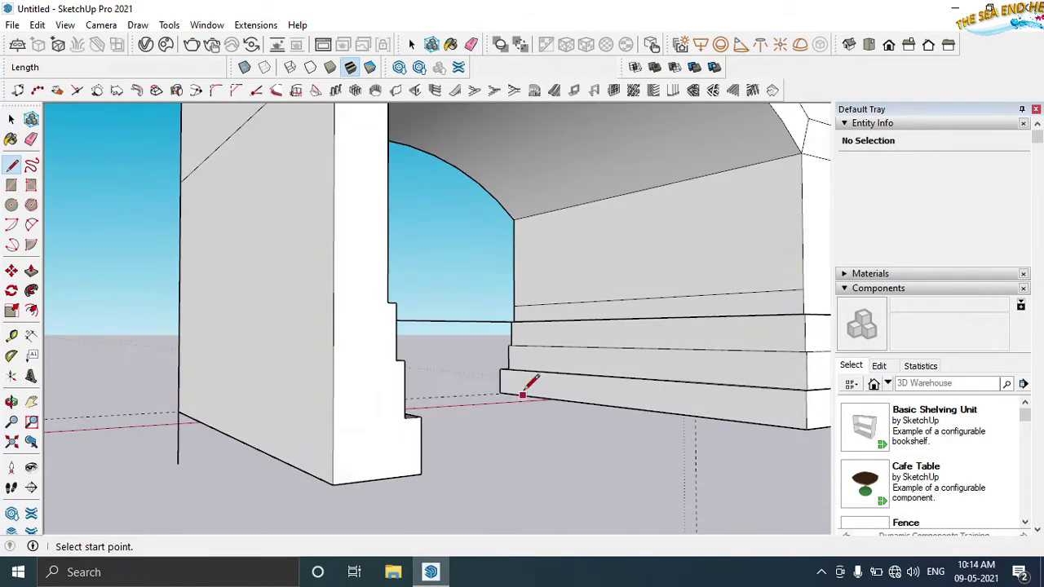
left_click(420, 415)
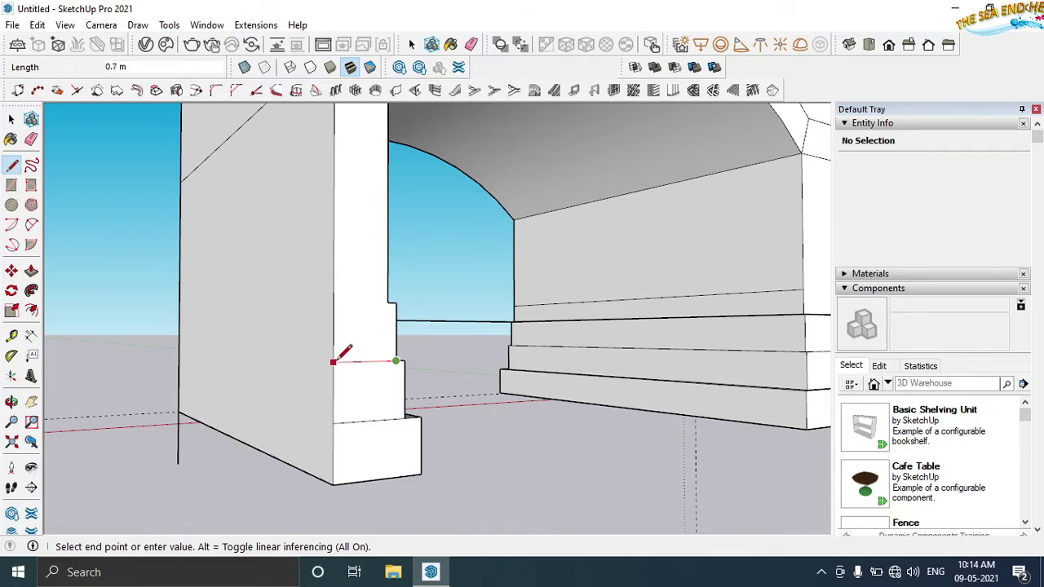
left_click(388, 302)
scroll(302, 333, "down", 1)
scroll(302, 334, "down", 3)
middle_click_drag(734, 456, 693, 468)
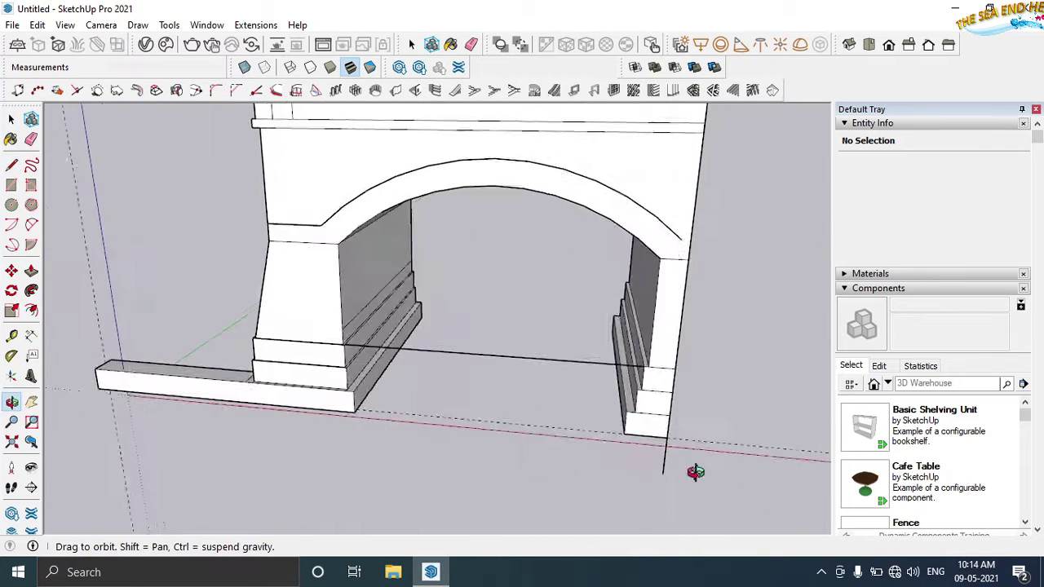
scroll(692, 468, "up", 4)
Step: Push/Pull the right pier's new step faces back 0.1 m and 0.05 m
left_click(31, 270)
left_click(617, 438)
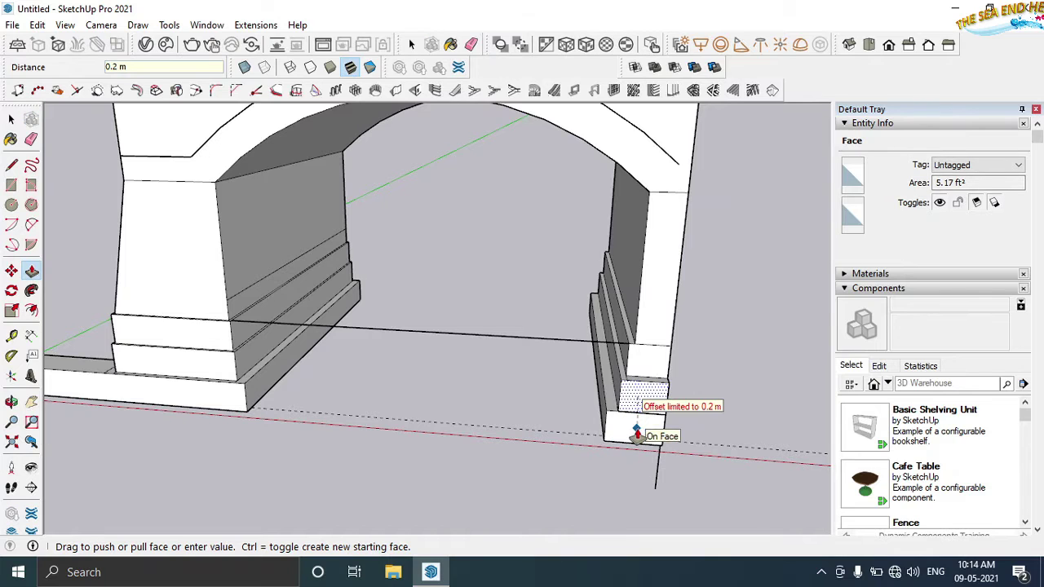
key("Return")
mouse_move(636, 432)
middle_mouse_down()
mouse_move(630, 388)
mouse_move(373, 426)
middle_mouse_up()
key("Return")
left_click(369, 472)
type("0.")
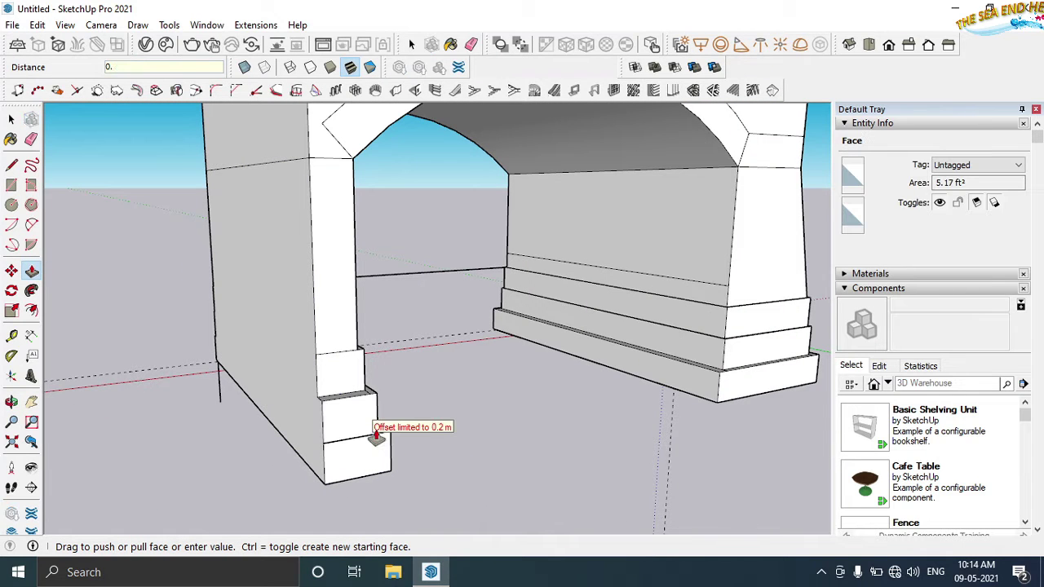
type("1")
key("Return")
left_click(350, 367)
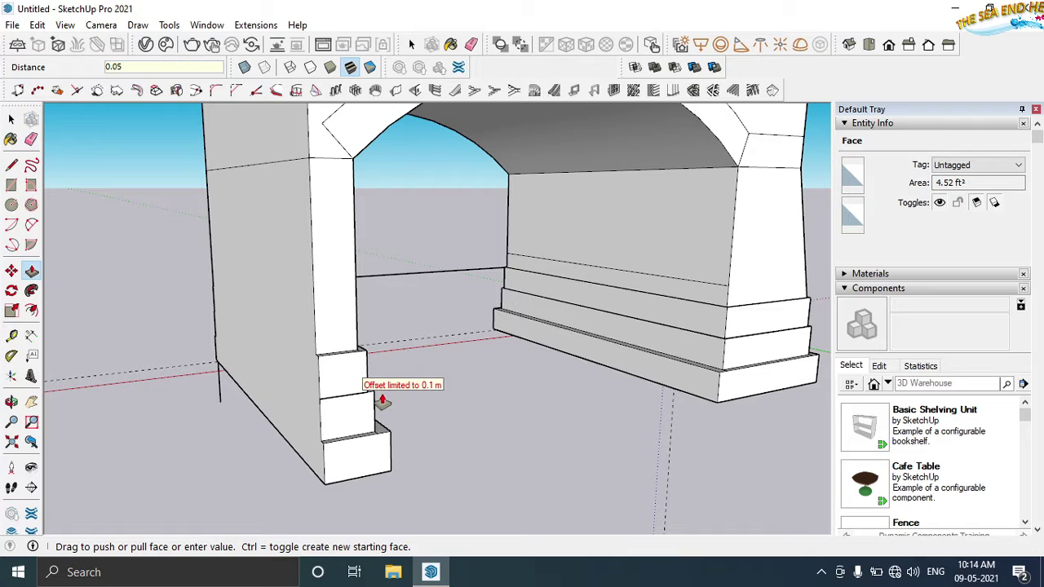
left_click(380, 399)
mouse_move(381, 399)
middle_mouse_down()
mouse_move(433, 388)
mouse_move(361, 400)
mouse_move(462, 454)
mouse_move(408, 443)
mouse_move(442, 419)
mouse_move(625, 490)
middle_mouse_up()
scroll(158, 286, "down", 3)
key("space")
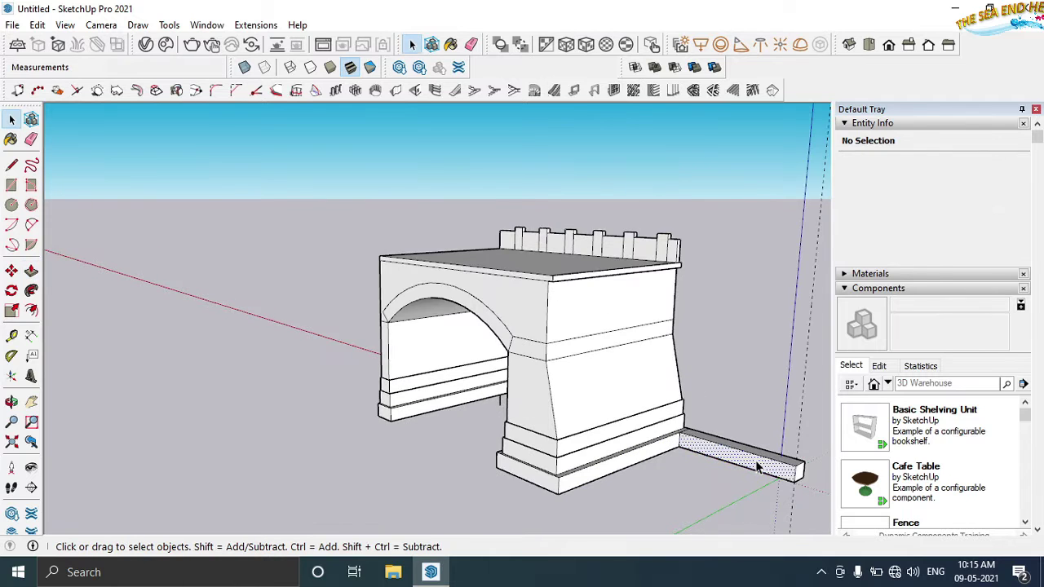
Step: Copy the side base strip across to the pier's other side
double_click(756, 466)
left_click(13, 272)
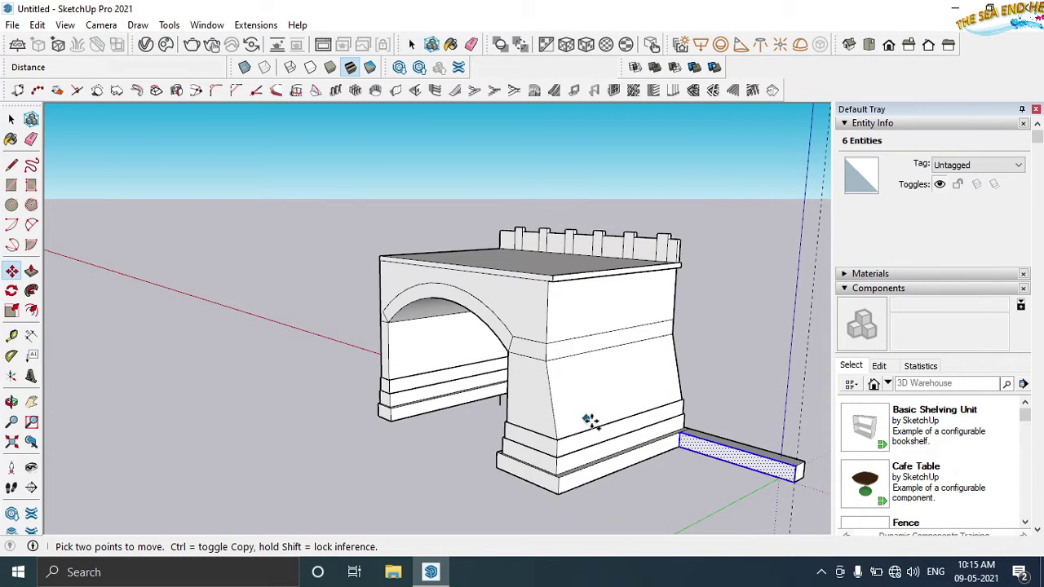
left_click(677, 447)
key("ctrl")
left_click(557, 499)
mouse_move(557, 499)
middle_mouse_down()
mouse_move(405, 442)
mouse_move(335, 492)
middle_mouse_up()
left_click(11, 123)
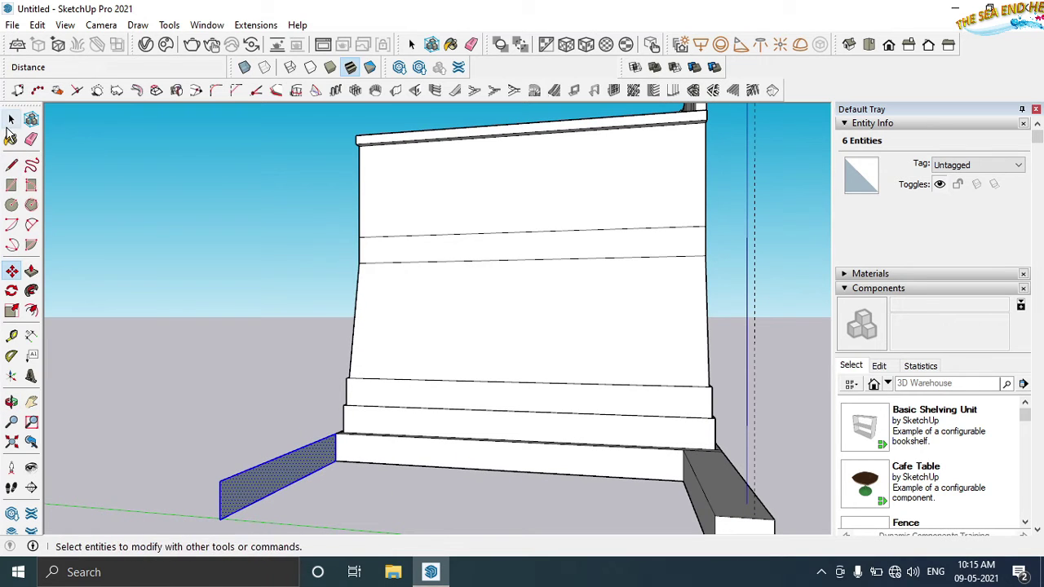
Step: Push/Pull the copied strip into a 0.9 m thick base wall
left_click(31, 271)
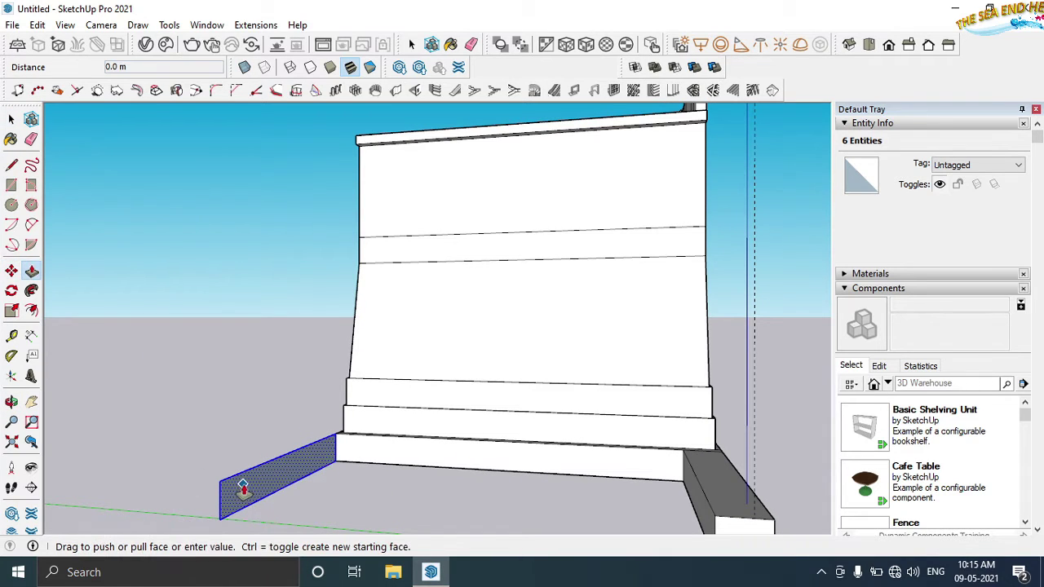
mouse_move(240, 489)
left_mouse_down()
mouse_move(318, 495)
mouse_move(310, 505)
left_mouse_up()
type("3")
key("Return")
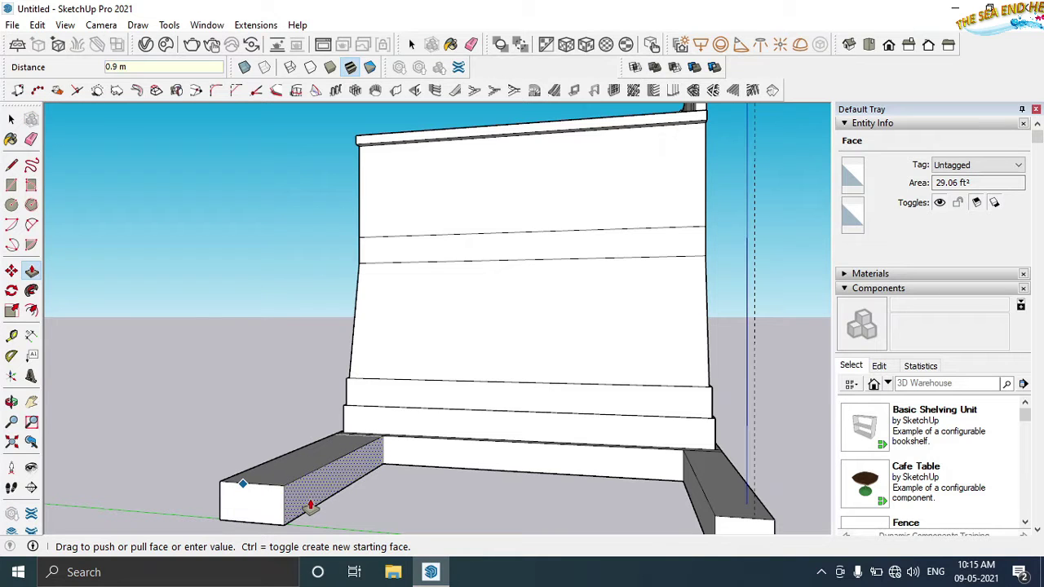
type("9")
key("Return")
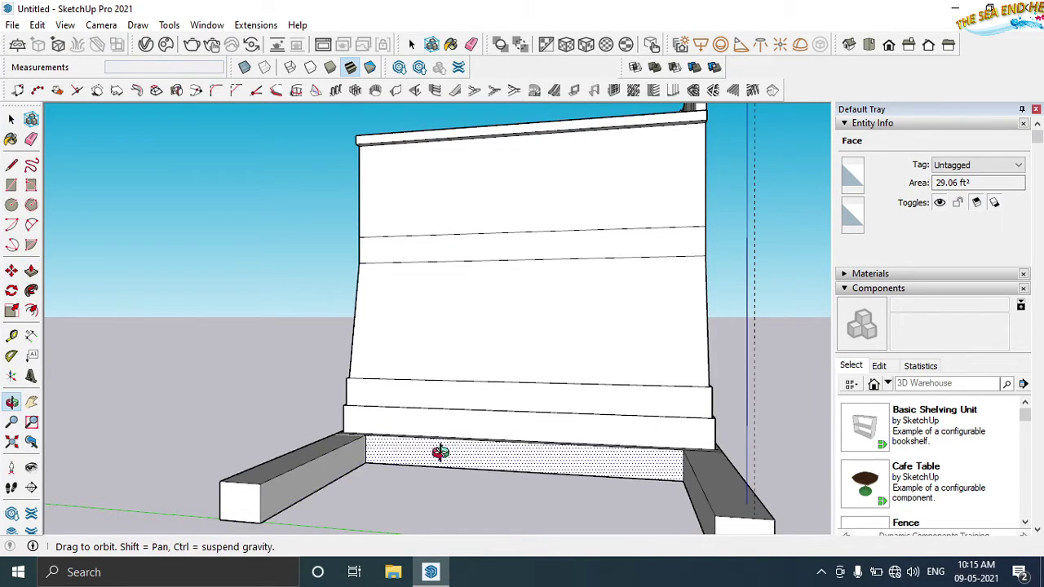
Step: Extend the top slab's edge face about 8.7 m outward as an overhanging deck
mouse_move(433, 449)
middle_mouse_down()
mouse_move(419, 427)
mouse_move(394, 505)
mouse_move(530, 457)
mouse_move(405, 431)
mouse_move(414, 489)
mouse_move(459, 449)
middle_mouse_up()
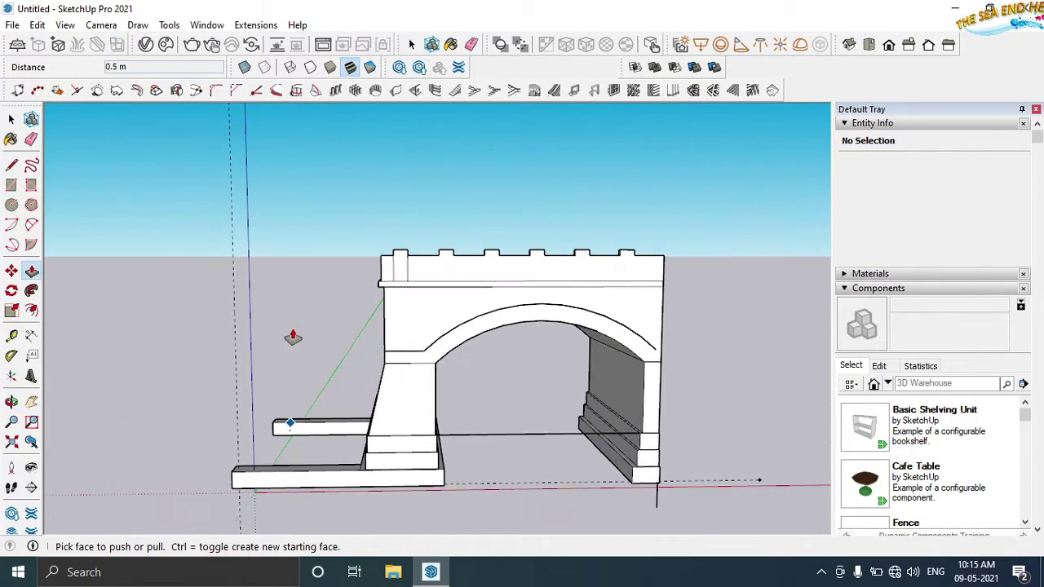
mouse_move(291, 333)
middle_mouse_down()
mouse_move(415, 361)
mouse_move(462, 281)
middle_mouse_up()
left_click(463, 282)
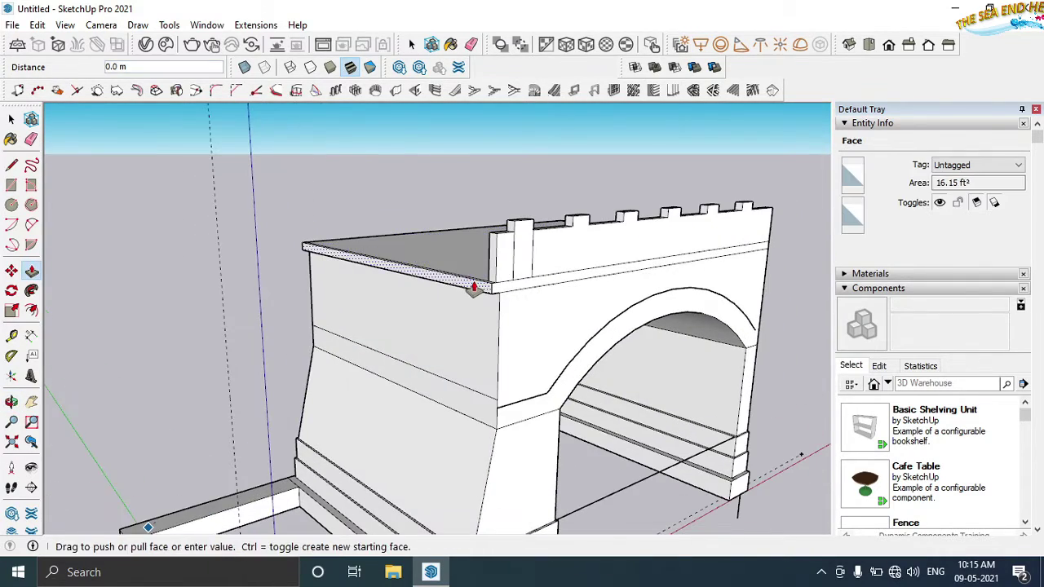
scroll(245, 286, "down", 2)
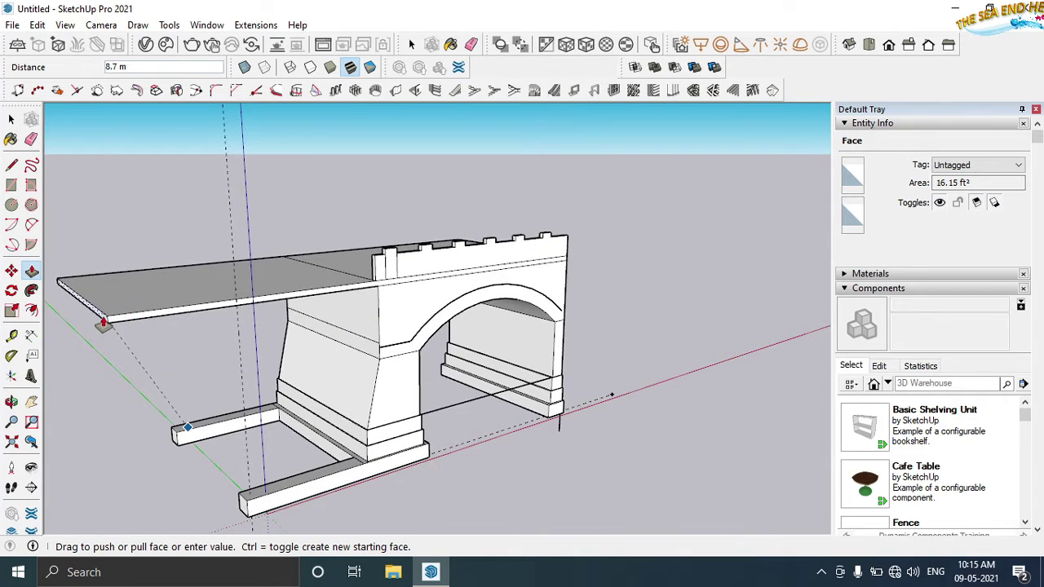
middle_click_drag(103, 324, 302, 345)
left_click(543, 305)
key("space")
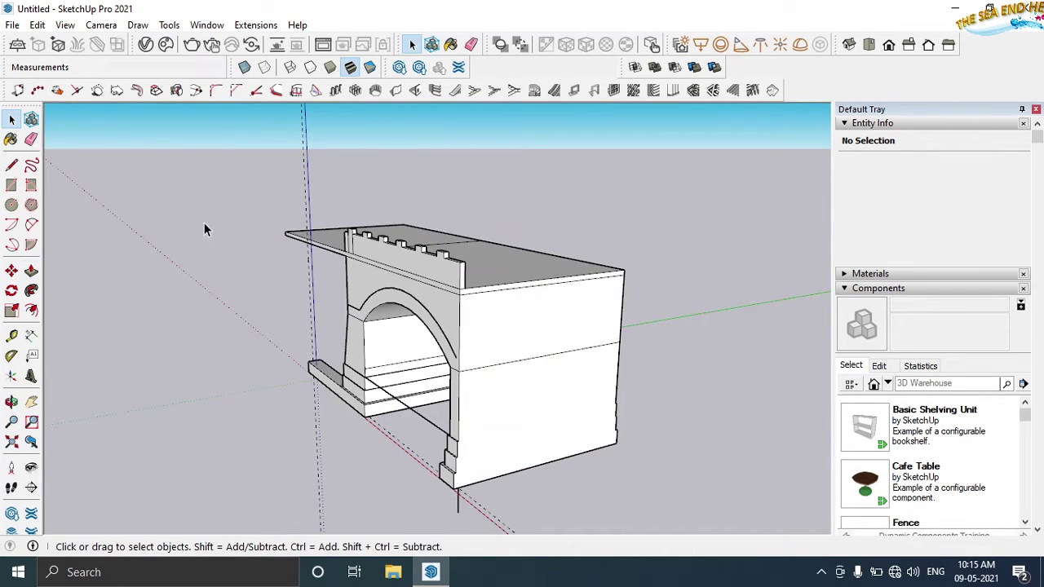
Step: Check a top slab edge length and trial-select the gateway geometry
mouse_move(204, 229)
middle_mouse_down()
mouse_move(520, 349)
mouse_move(638, 418)
mouse_move(661, 354)
mouse_move(549, 233)
mouse_move(623, 318)
middle_mouse_up()
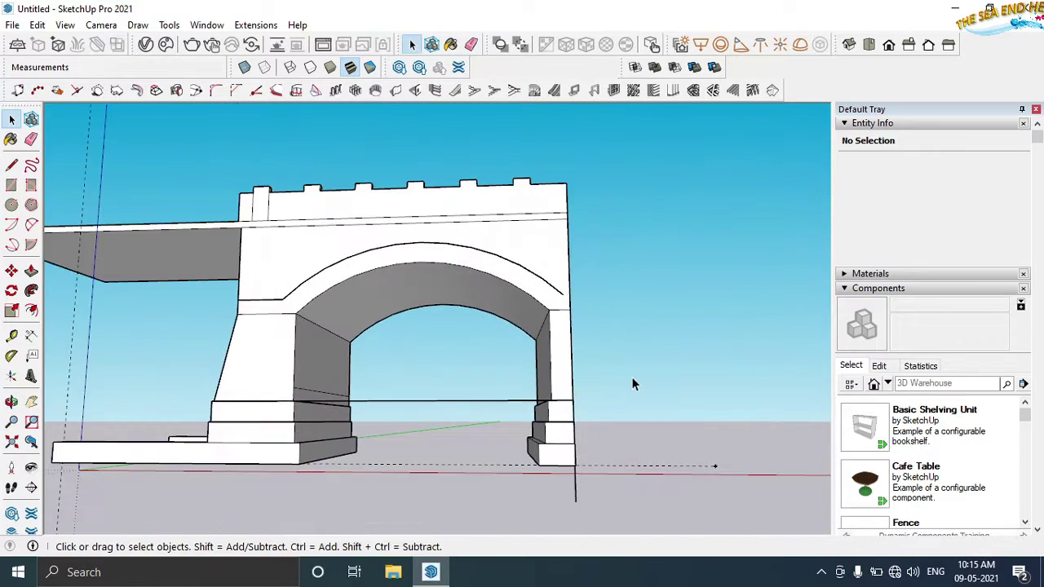
mouse_move(632, 383)
middle_mouse_down()
mouse_move(424, 416)
mouse_move(519, 455)
middle_mouse_up()
left_click(394, 393)
scroll(432, 436, "up", 3)
scroll(517, 432, "down", 5)
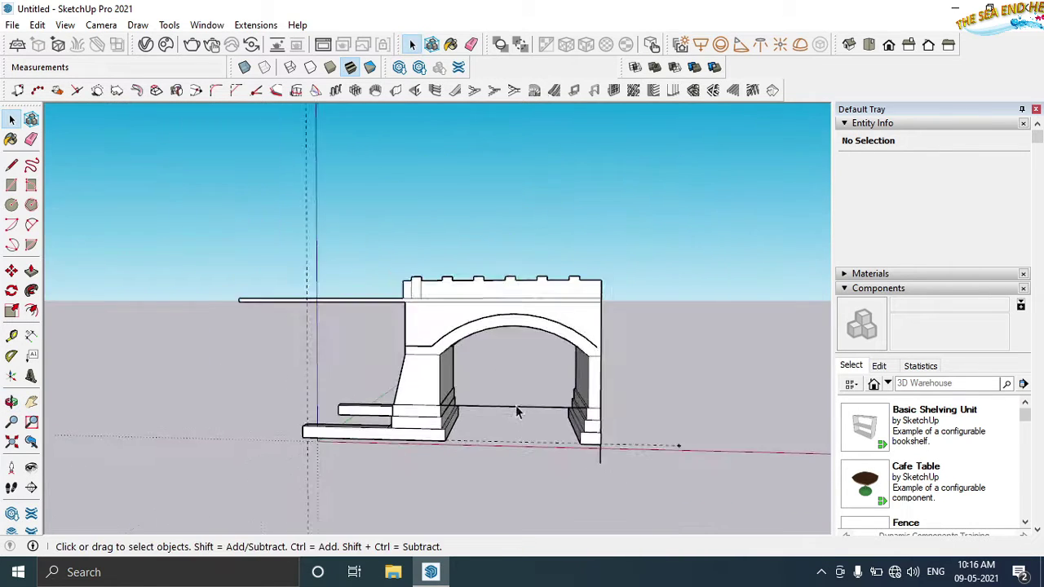
left_click(12, 120)
left_click_drag(259, 243, 590, 479)
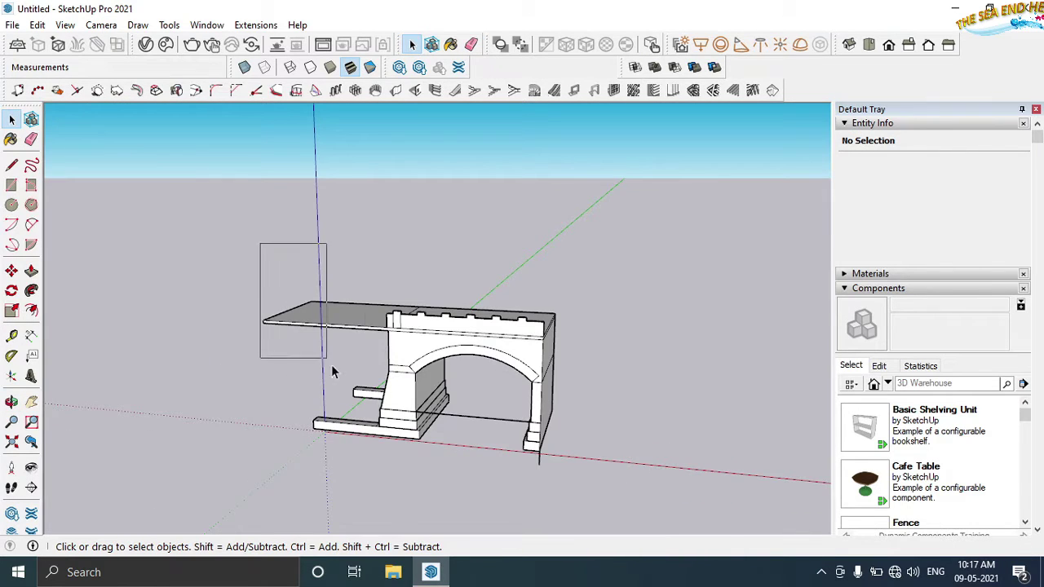
right_click(512, 352)
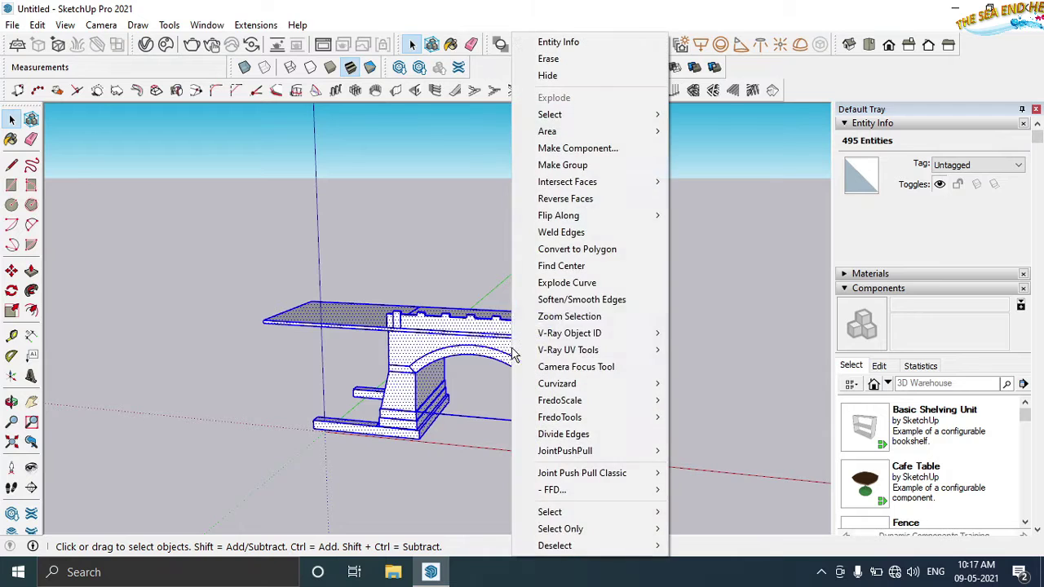
left_click(266, 357)
middle_click_drag(490, 394, 613, 288)
key("ctrl+a")
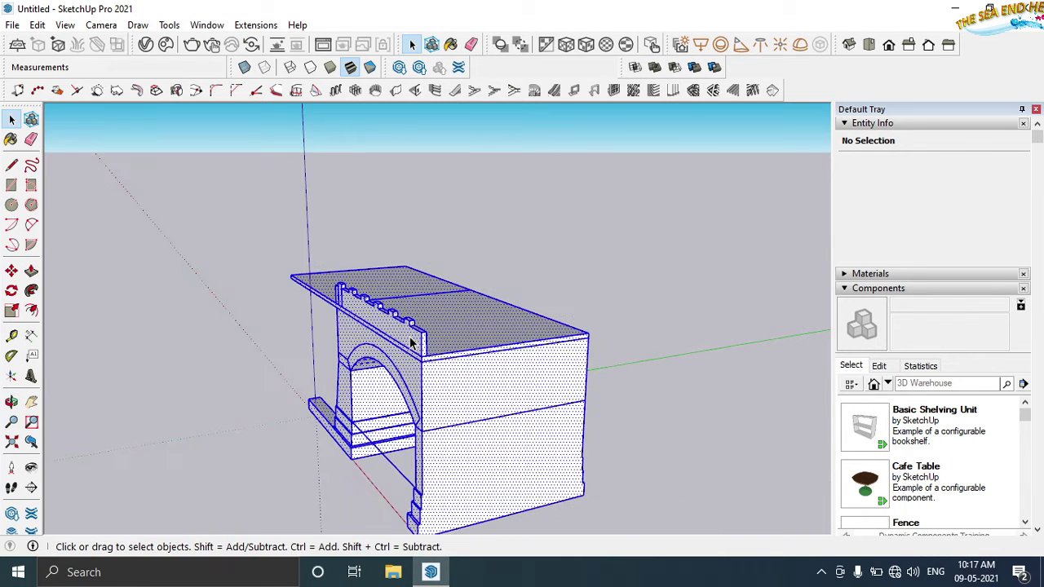
left_click(614, 287)
Step: Copy the crenellated parapet face 7.5 m to the top slab's far edge
left_click(383, 308)
scroll(387, 314, "up", 3)
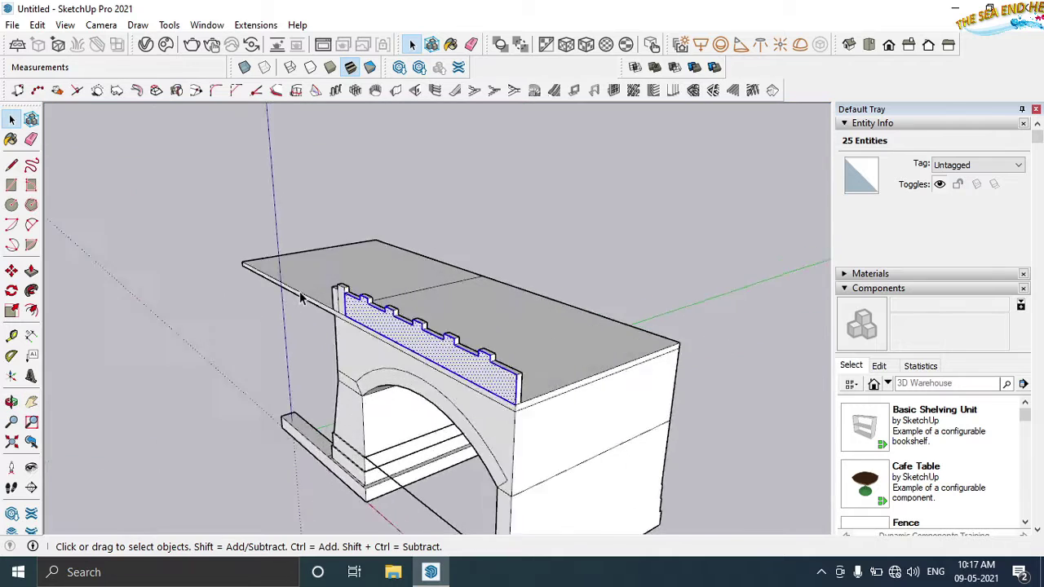
middle_click_drag(387, 314, 359, 301)
left_click(31, 139)
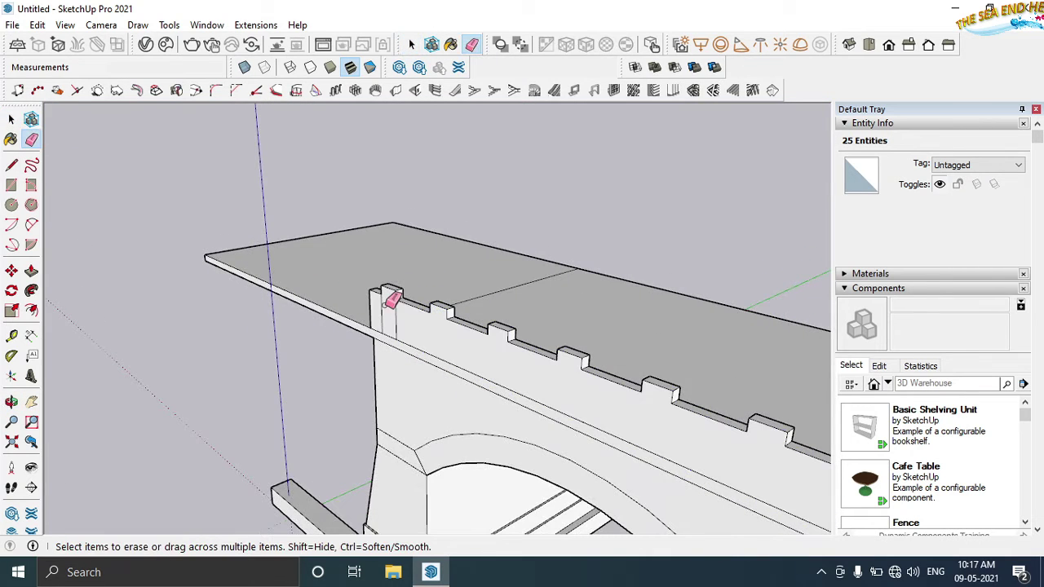
left_click(11, 119)
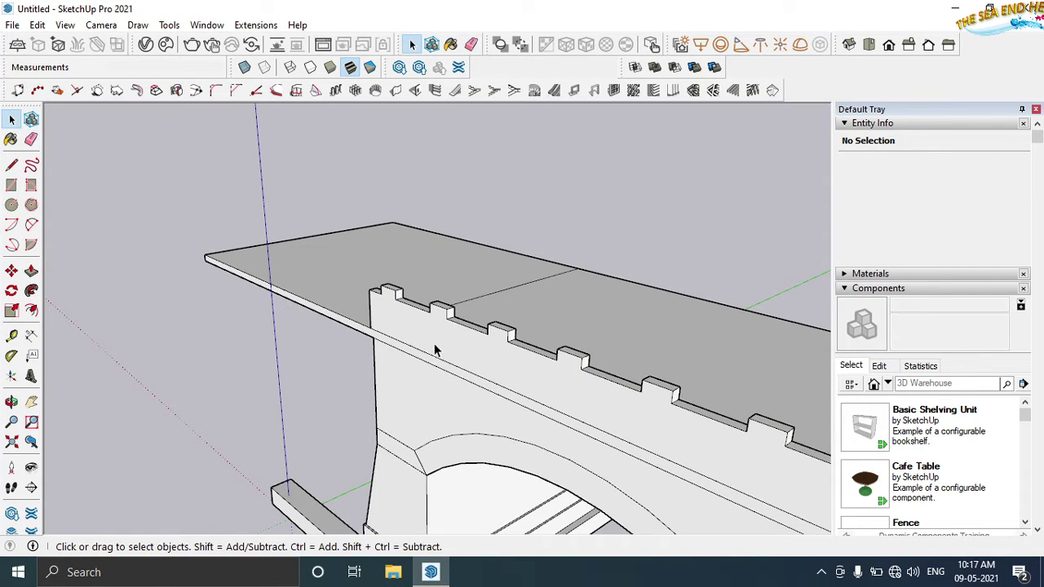
left_click(437, 351)
scroll(436, 350, "down", 2)
scroll(437, 351, "down", 2)
left_click(12, 270)
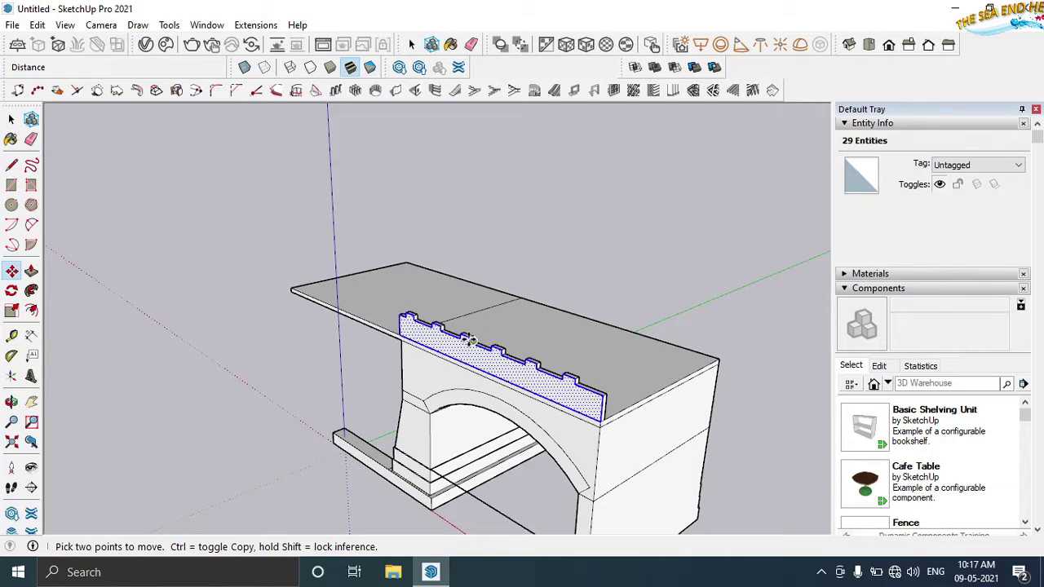
middle_click_drag(567, 408, 603, 419)
key("ctrl")
left_click(617, 414)
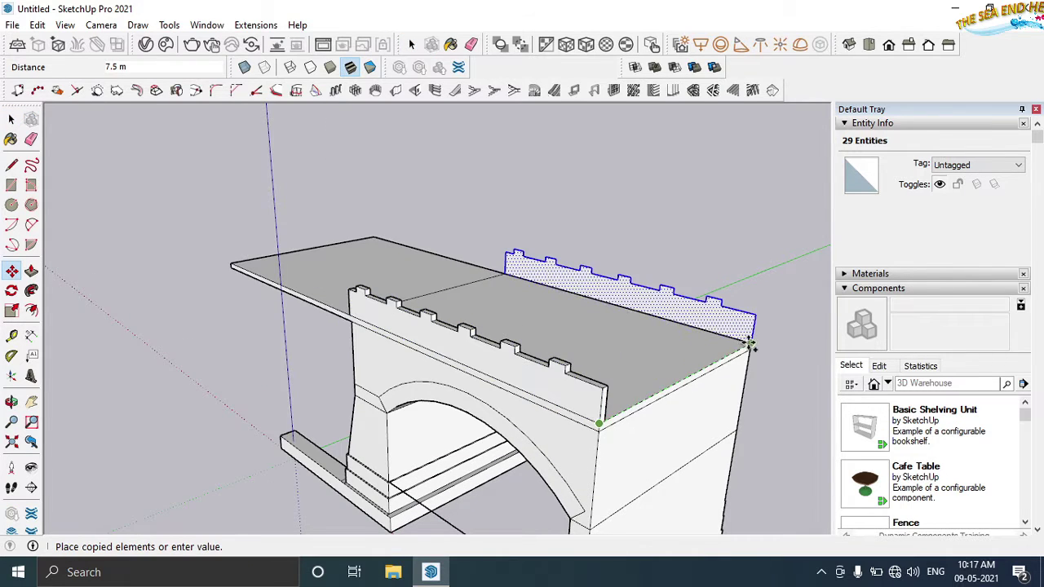
left_click(748, 342)
mouse_move(748, 343)
middle_mouse_down()
mouse_move(617, 407)
mouse_move(302, 373)
mouse_move(49, 230)
middle_mouse_up()
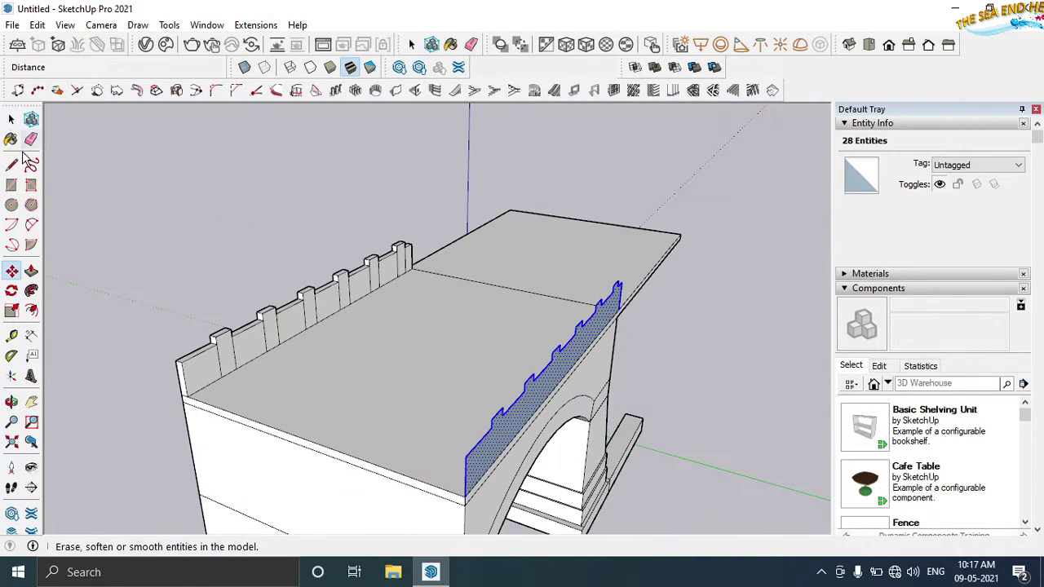
Step: Push/Pull the copied crenellated face 0.2 m thick along the slab's far edge
left_click(31, 271)
mouse_move(287, 354)
middle_mouse_down()
mouse_move(633, 392)
mouse_move(721, 364)
middle_mouse_up()
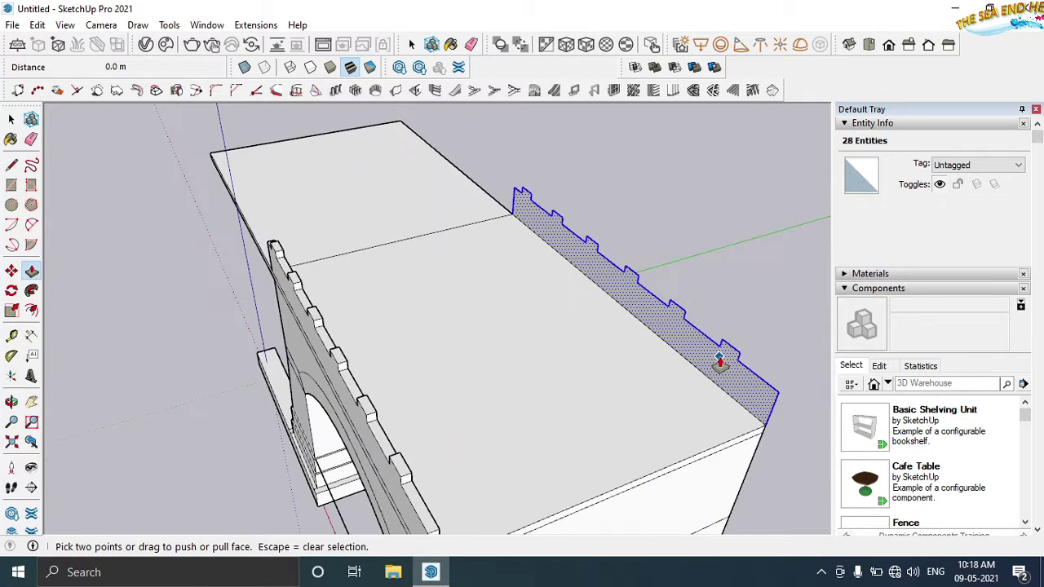
type("0.2")
key("Return")
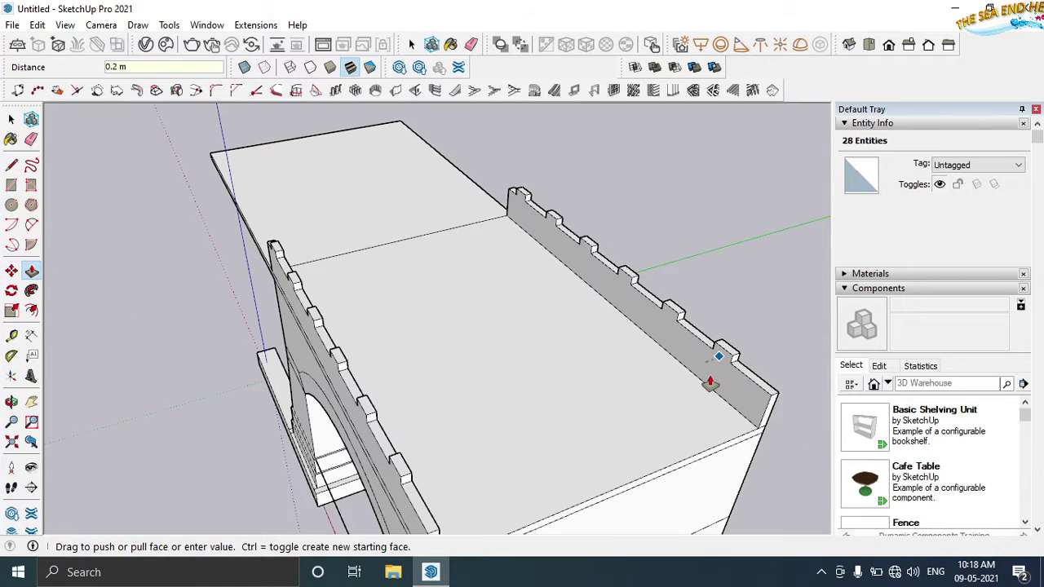
middle_click_drag(704, 419, 659, 432)
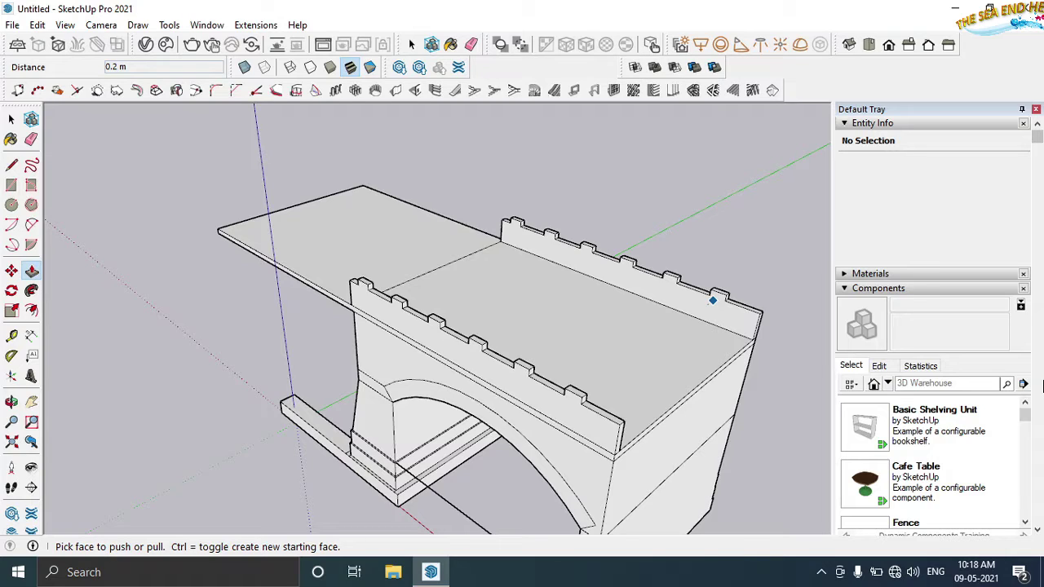
mouse_move(806, 387)
middle_mouse_down()
mouse_move(515, 337)
mouse_move(522, 321)
mouse_move(489, 310)
middle_mouse_up()
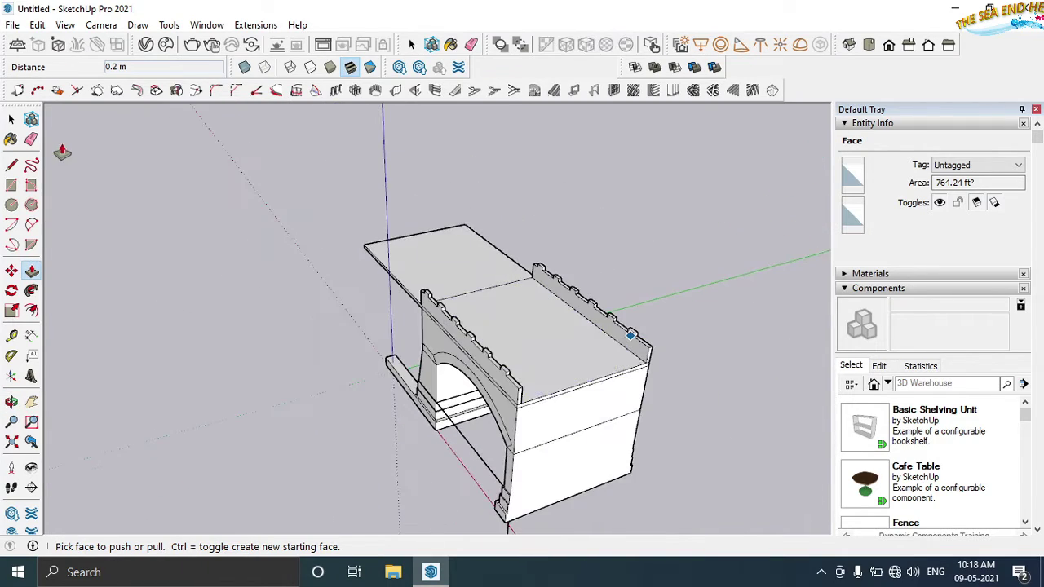
key("space")
left_click(195, 198)
Step: Draw vertical lines from the merlon corners down to the near parapet's base
mouse_move(196, 198)
middle_mouse_down()
mouse_move(633, 280)
mouse_move(202, 236)
middle_mouse_up()
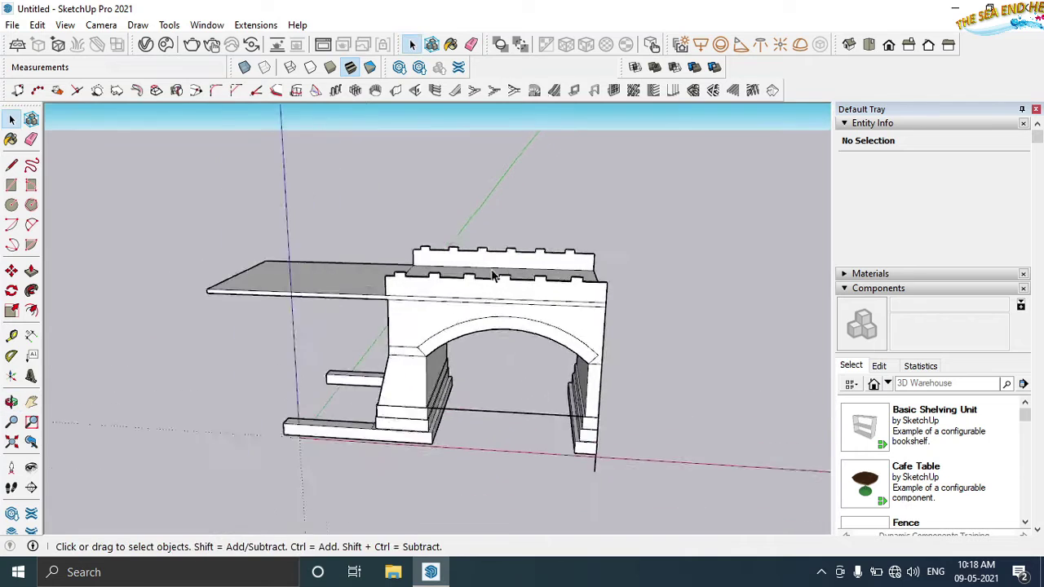
scroll(202, 235, "up", 5)
left_click(11, 166)
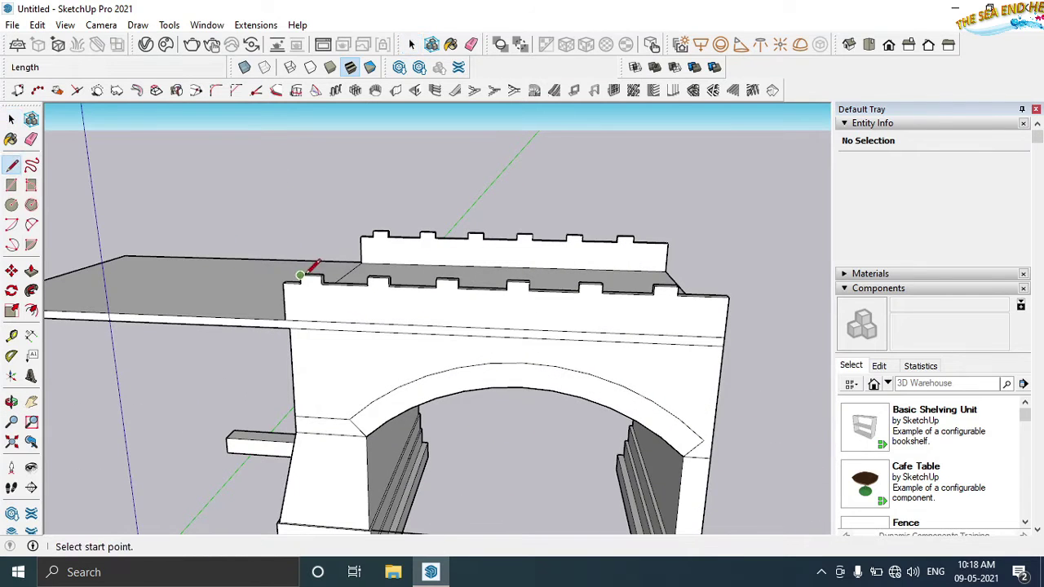
left_click(300, 283)
left_click(321, 284)
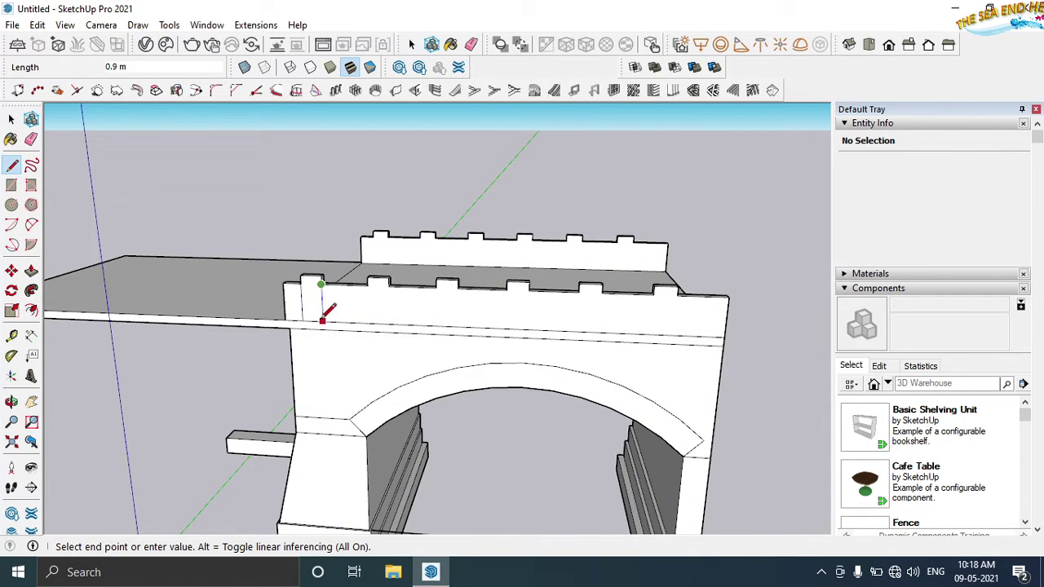
left_click(368, 284)
left_click(369, 323)
scroll(369, 284, "up", 2)
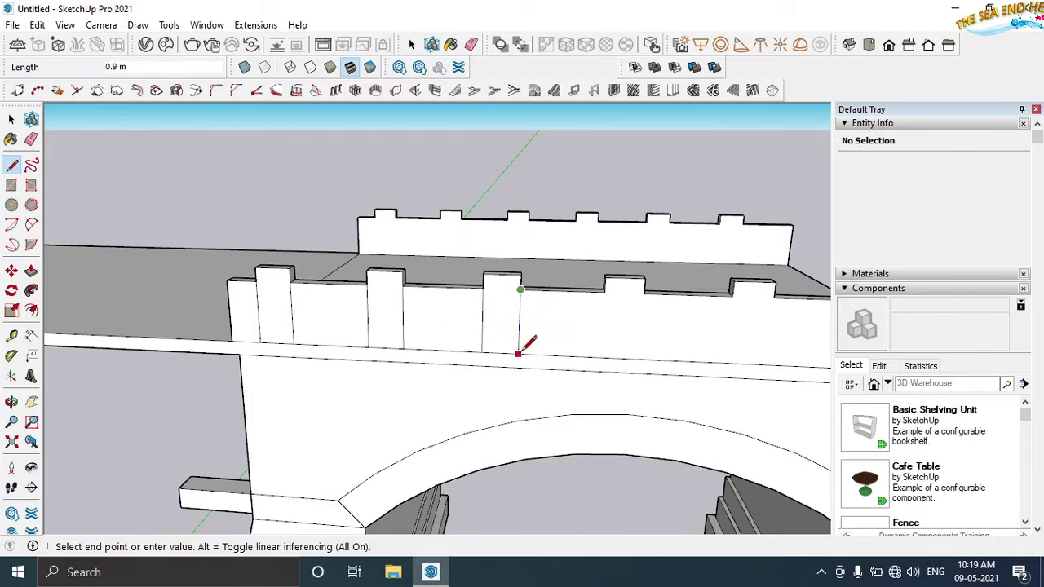
middle_click_drag(644, 291, 478, 252)
left_click(562, 282)
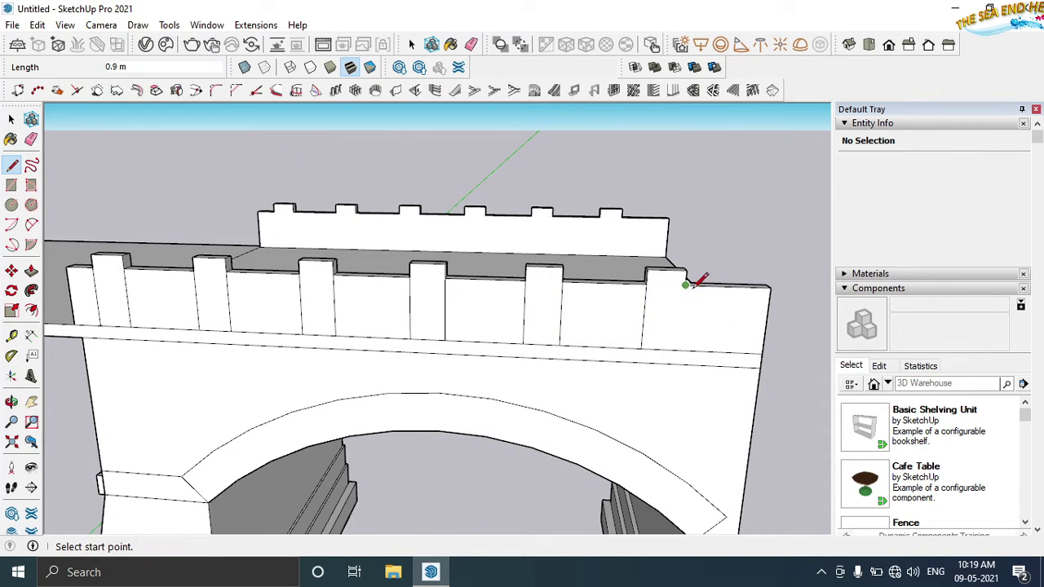
middle_click_drag(694, 285, 302, 354)
left_click(301, 283)
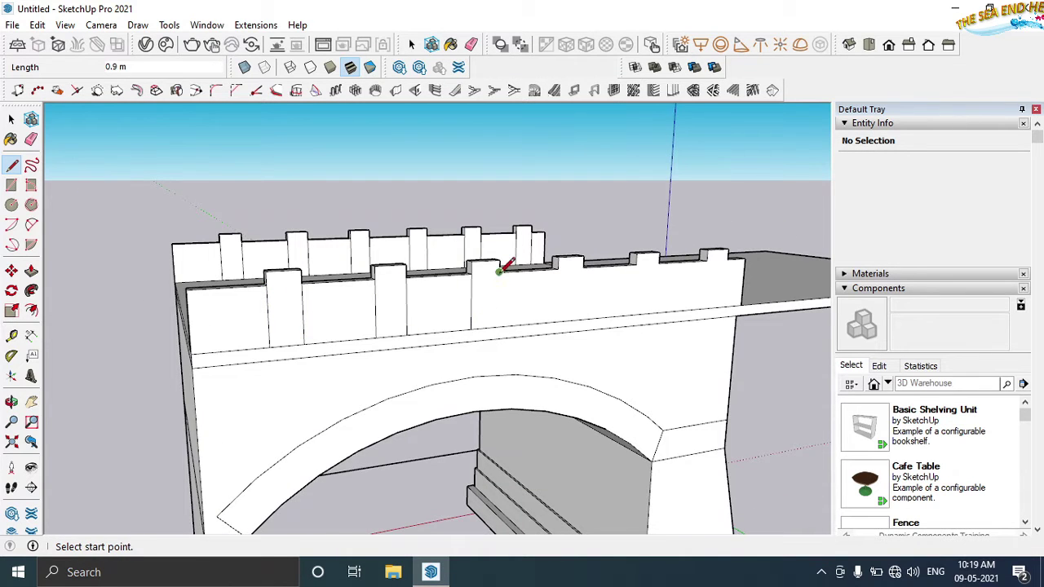
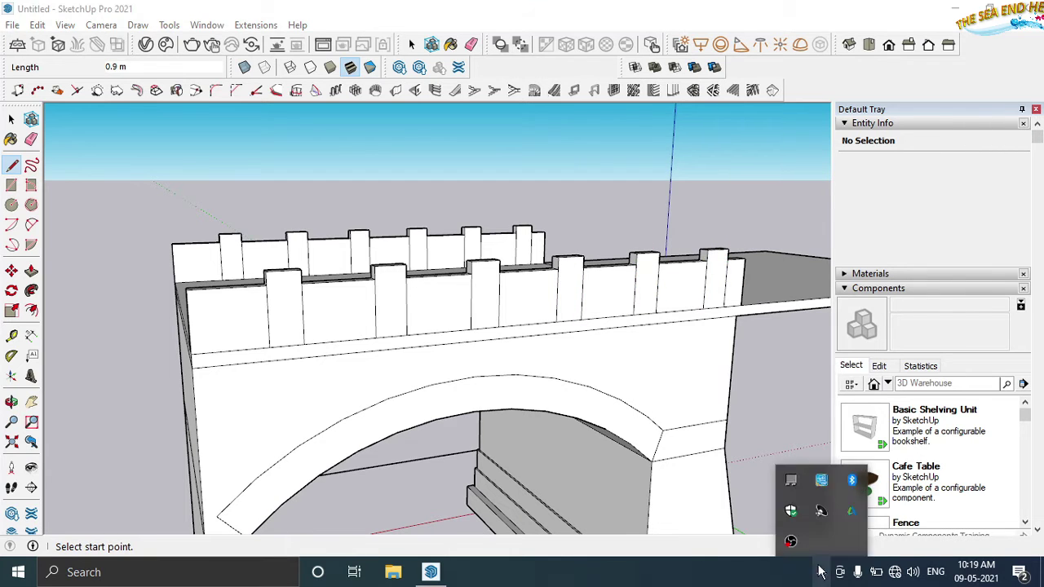
Step: Orbit and zoom around the crenellated wall top out to the whole bridge
mouse_move(717, 258)
middle_mouse_down()
mouse_move(726, 386)
mouse_move(449, 215)
middle_mouse_up()
left_click(480, 253)
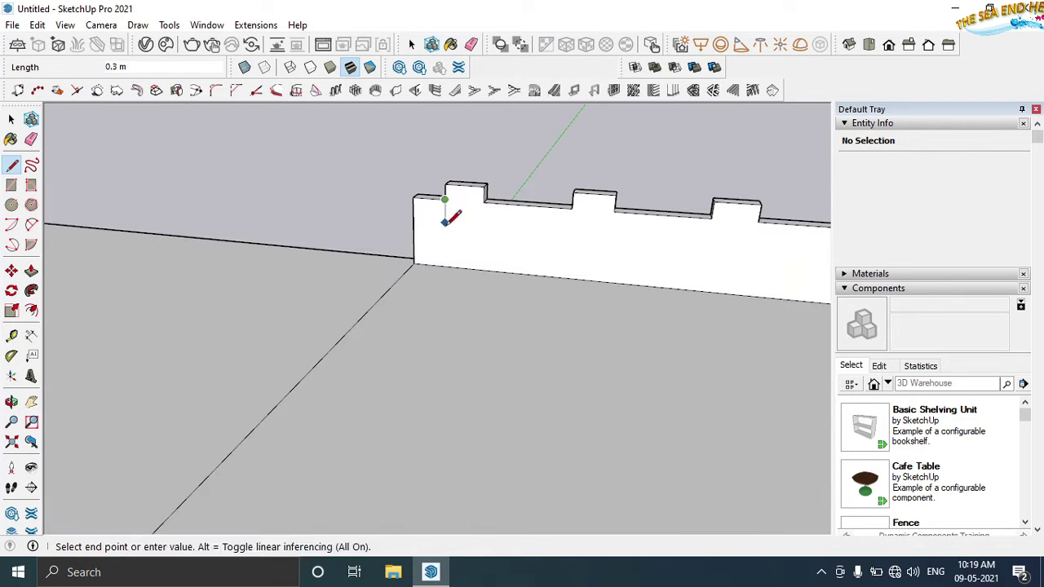
mouse_move(489, 261)
middle_mouse_down()
mouse_move(233, 275)
mouse_move(500, 346)
mouse_move(340, 324)
middle_mouse_up()
key("space")
key("l")
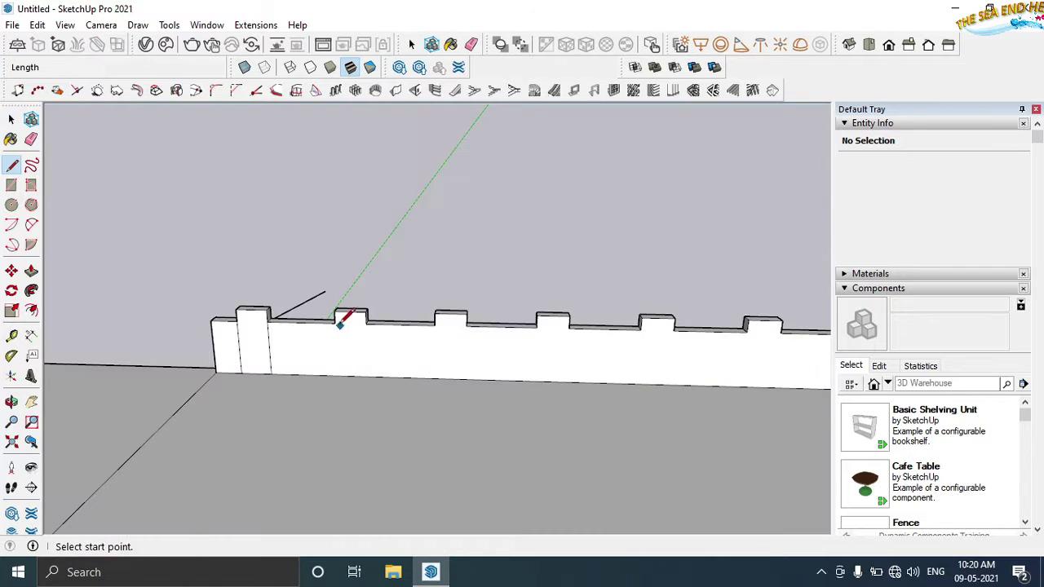
scroll(363, 329, "up", 3)
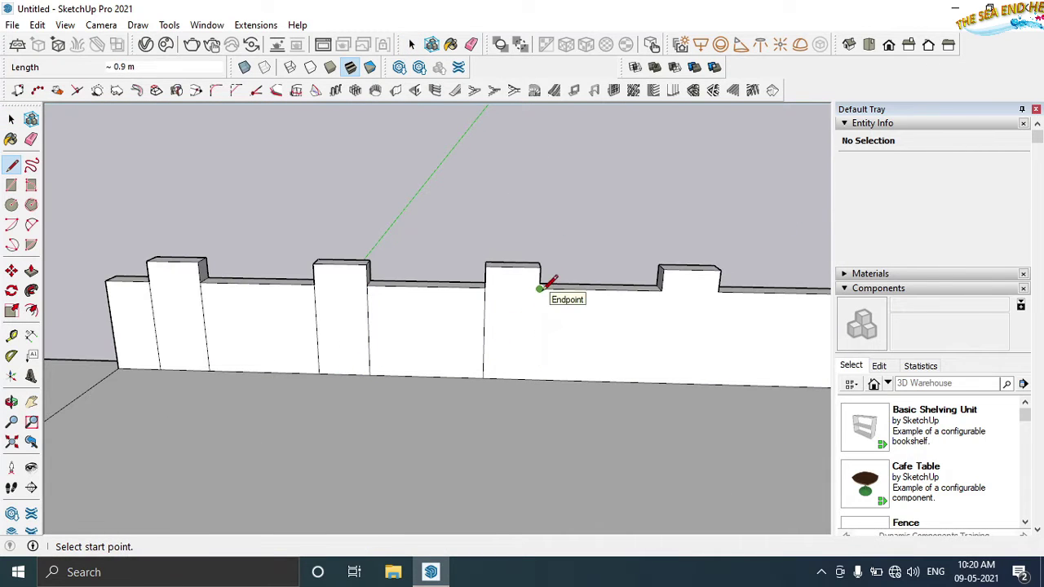
scroll(721, 310, "down", 5)
scroll(743, 342, "up", 5)
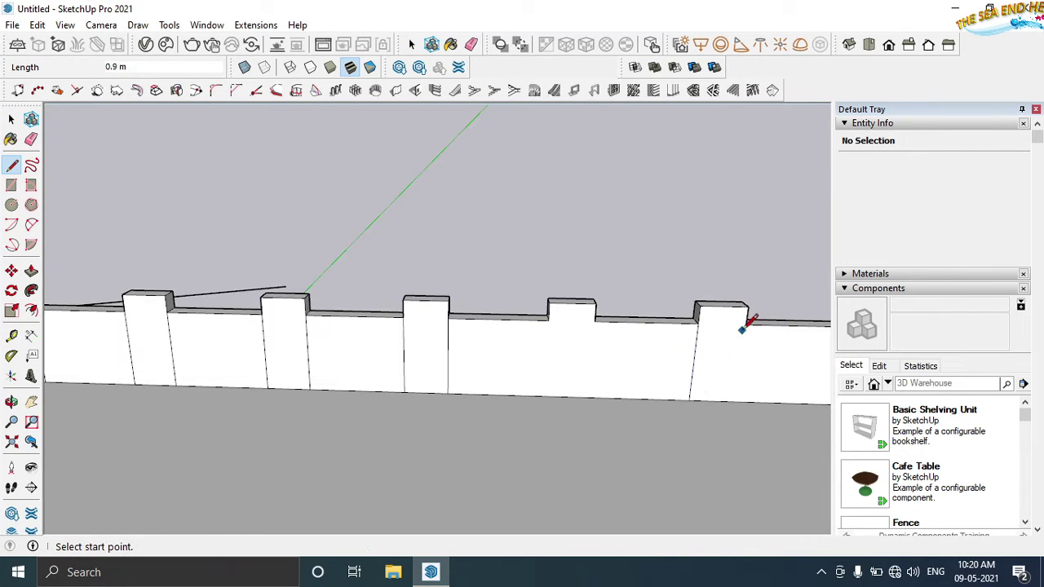
mouse_move(593, 377)
middle_mouse_down()
mouse_move(326, 333)
mouse_move(565, 318)
mouse_move(489, 310)
middle_mouse_up()
Step: Box-select all the bridge geometry, arch and parapets included, and make it one group
key("e")
left_click(12, 119)
middle_click_drag(244, 326, 166, 326)
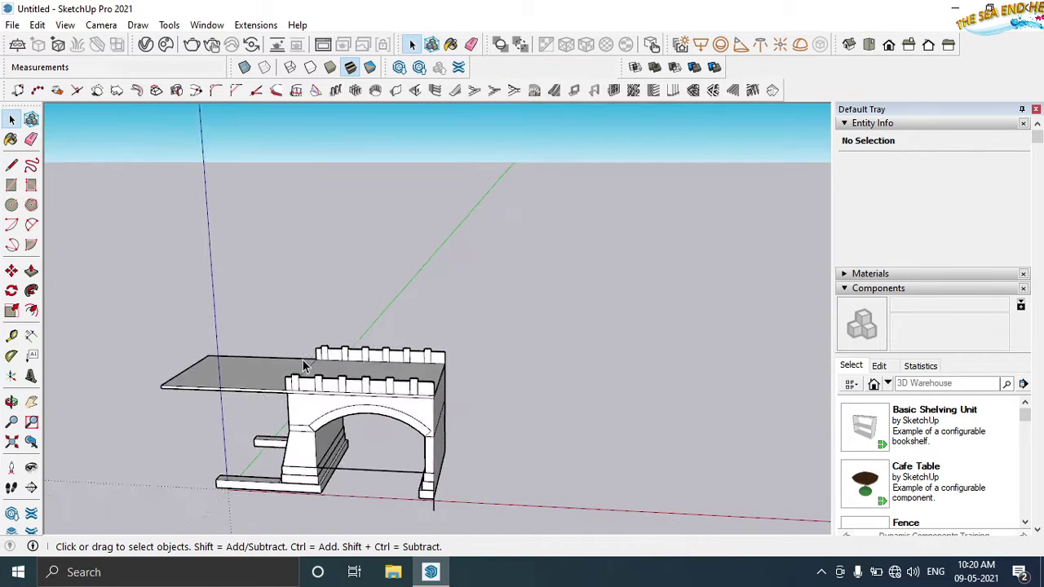
scroll(166, 326, "down", 2)
left_click_drag(437, 478, 437, 477)
right_click(380, 384)
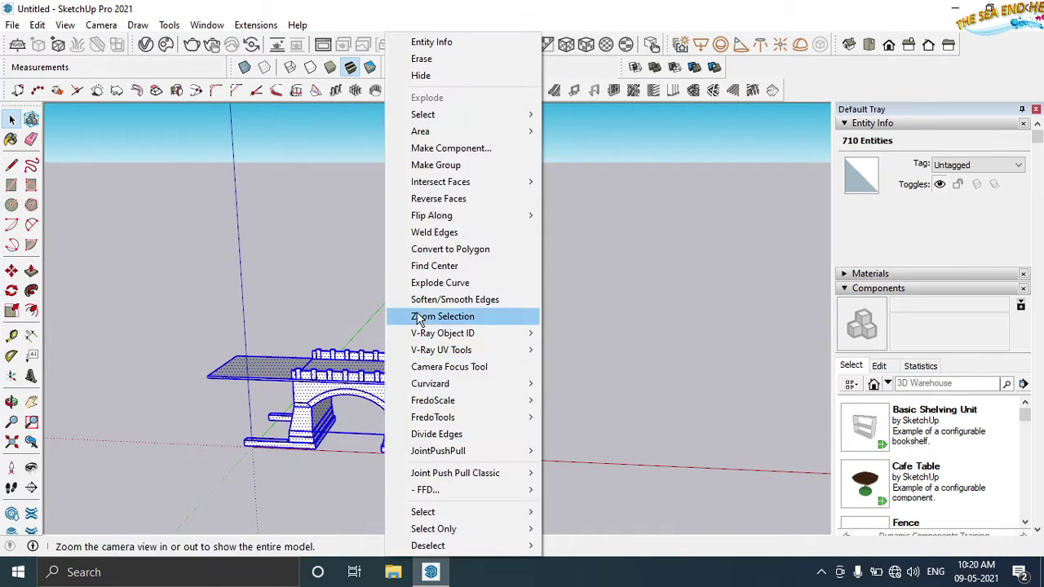
left_click(431, 163)
left_click(350, 383)
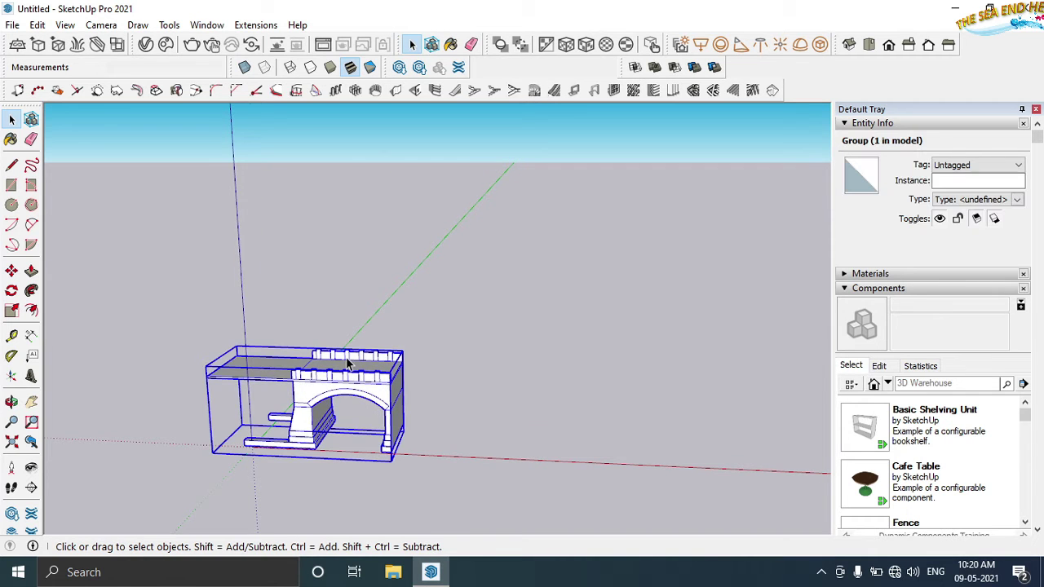
mouse_move(351, 384)
middle_mouse_down()
mouse_move(332, 341)
mouse_move(343, 380)
middle_mouse_up()
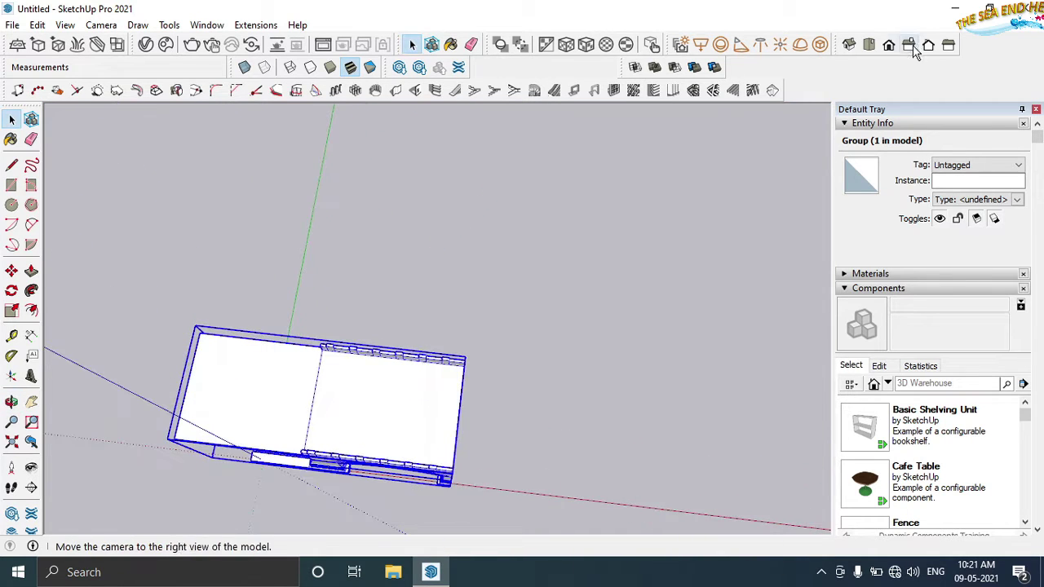
Step: In Top view, copy the bridge group 21.5 m along the red axis
left_click(868, 45)
scroll(667, 236, "up", 2)
left_click(11, 291)
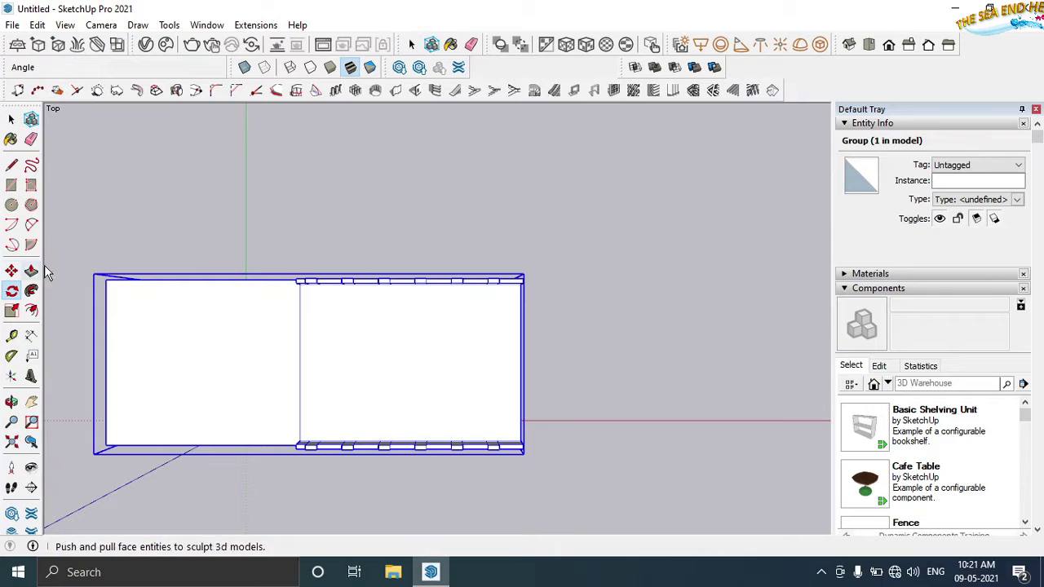
left_click(12, 270)
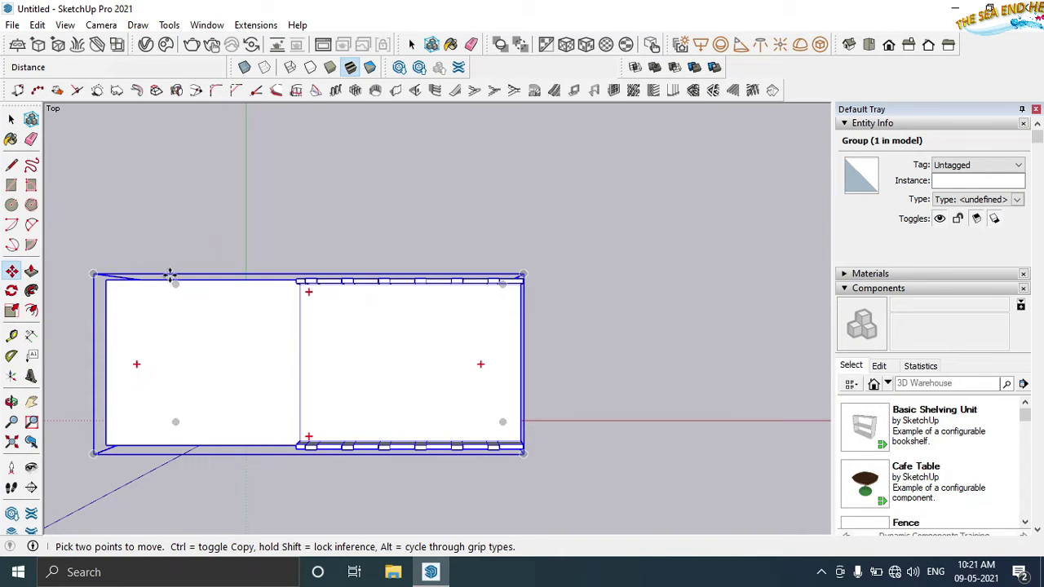
left_click(90, 273)
key("ctrl")
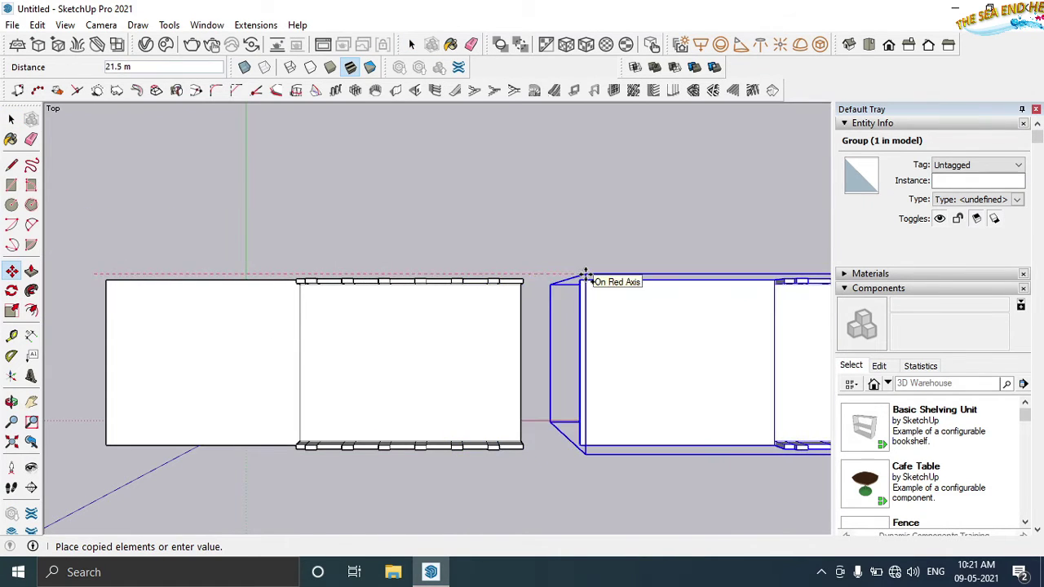
left_click(585, 272)
mouse_move(585, 272)
middle_mouse_down()
mouse_move(459, 294)
mouse_move(443, 237)
mouse_move(570, 396)
mouse_move(633, 361)
mouse_move(606, 260)
middle_mouse_up()
Step: Rotate the bridge copy 180 degrees
left_click(868, 44)
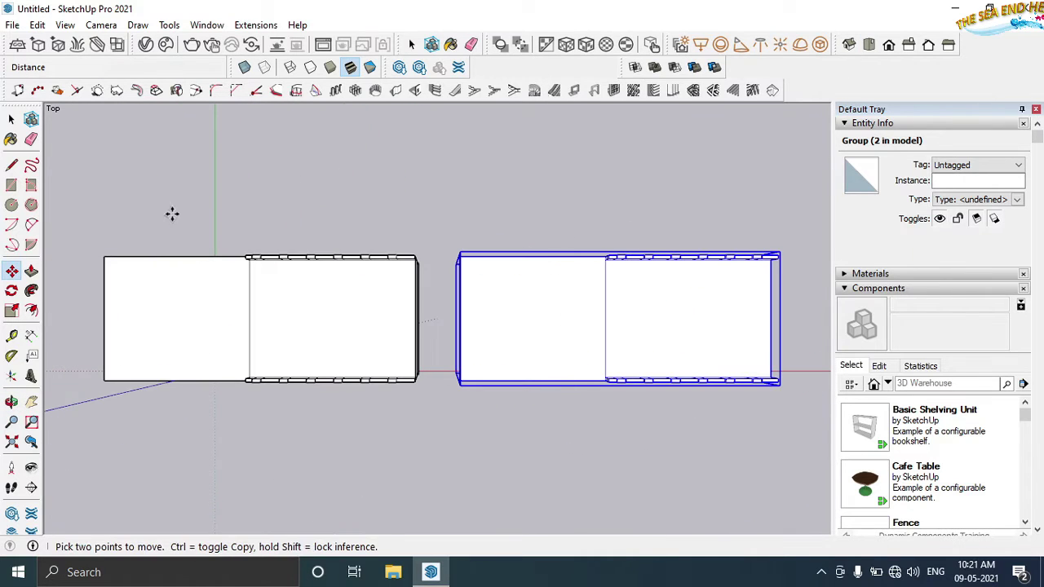
left_click(11, 292)
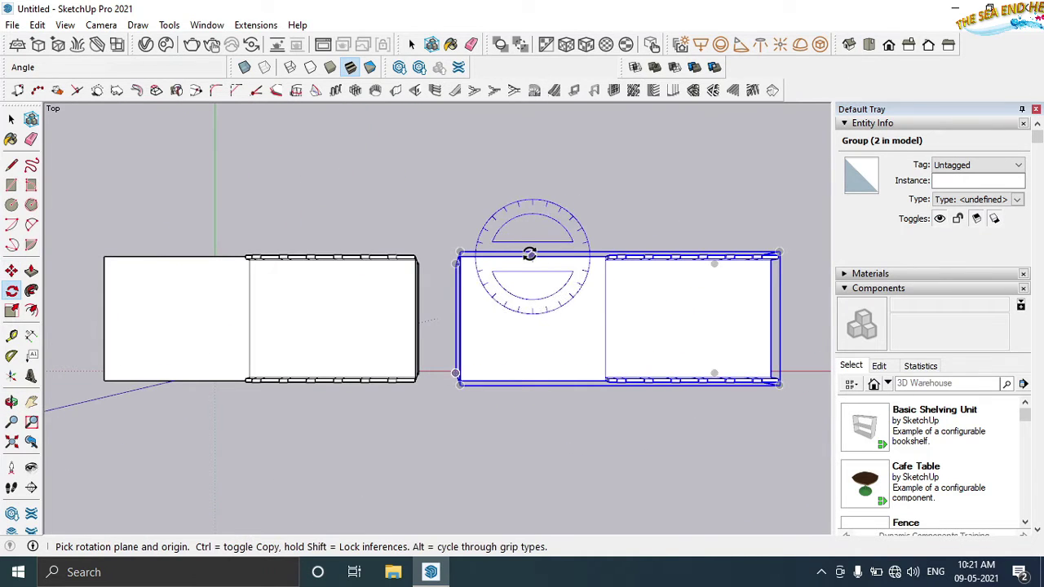
left_click(723, 248)
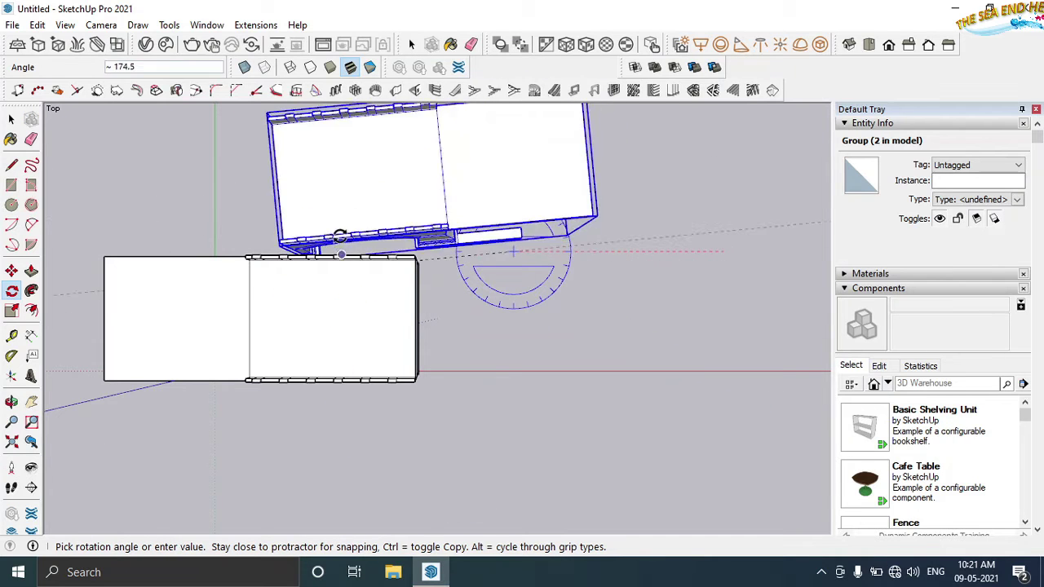
left_click(339, 247)
scroll(418, 277, "down", 3)
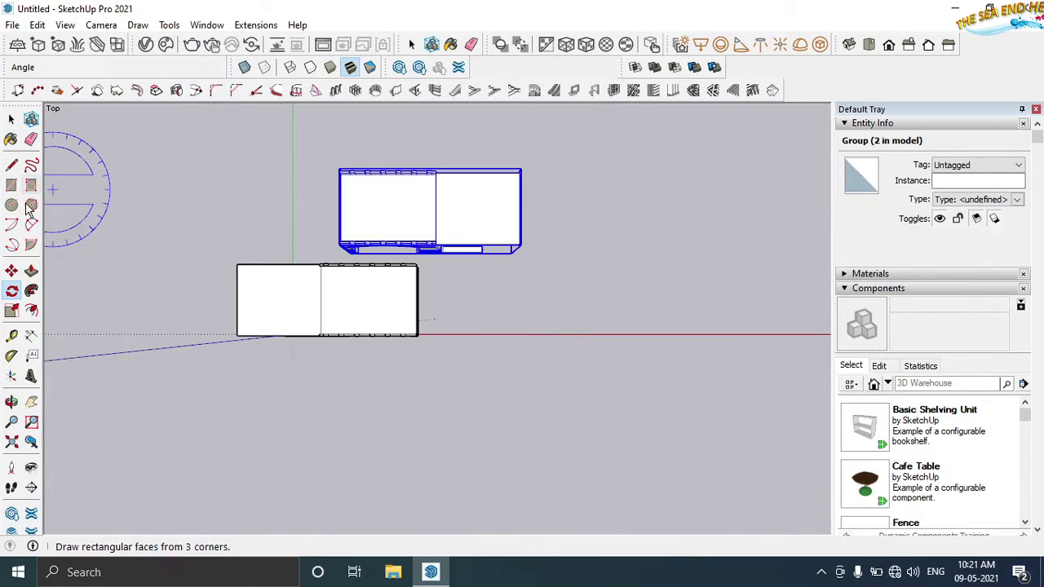
Step: Start moving the rotated copy from its battlement corner
left_click(11, 269)
scroll(338, 163, "up", 3)
middle_click_drag(345, 177, 512, 258)
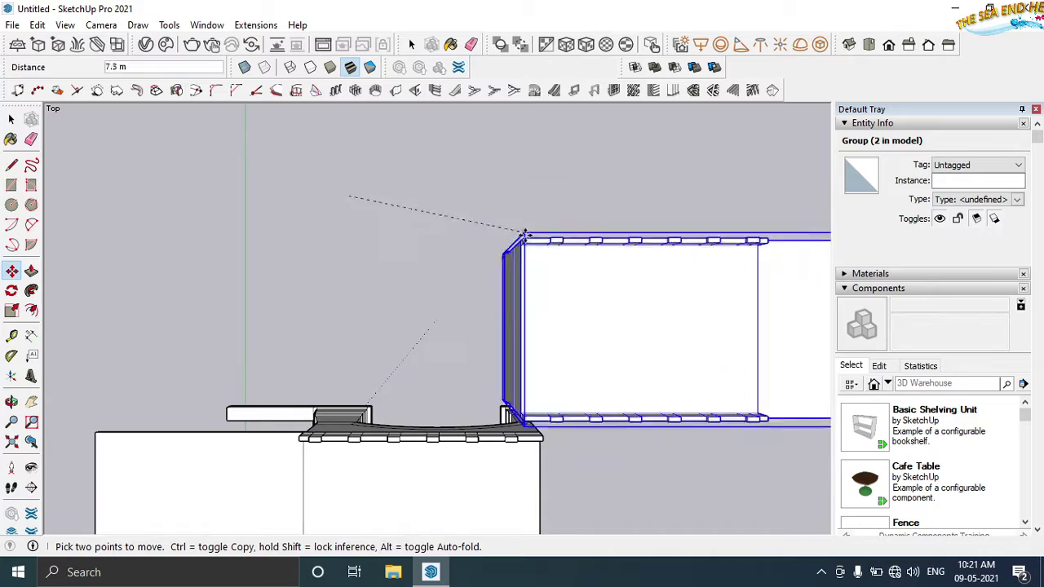
left_click(512, 258)
scroll(489, 391, "up", 2)
scroll(513, 403, "up", 2)
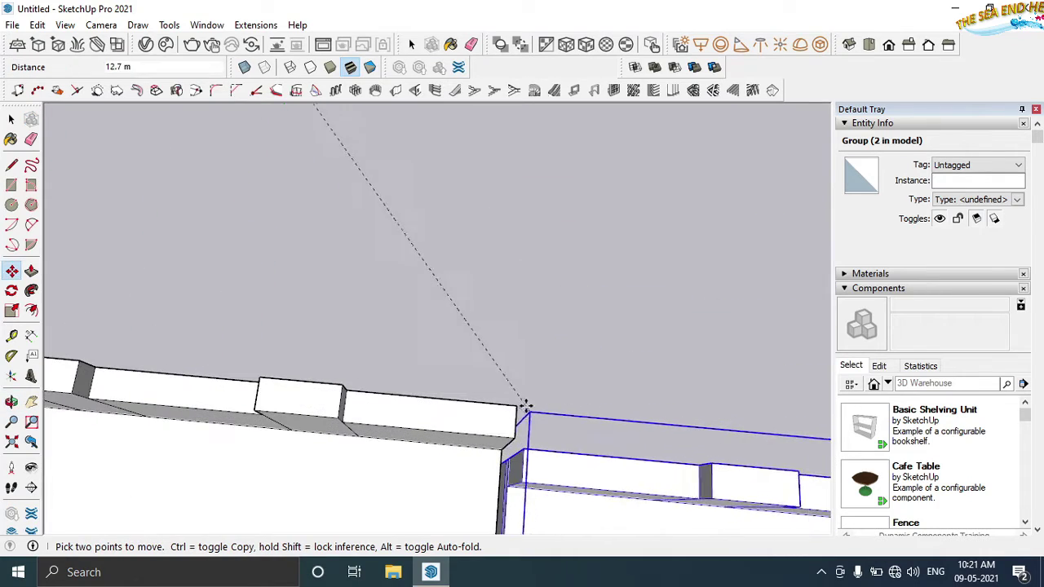
scroll(519, 405, "down", 3)
Step: Snap the copy end-to-end onto the first bridge's corner to form two arches
middle_click_drag(512, 380, 465, 469)
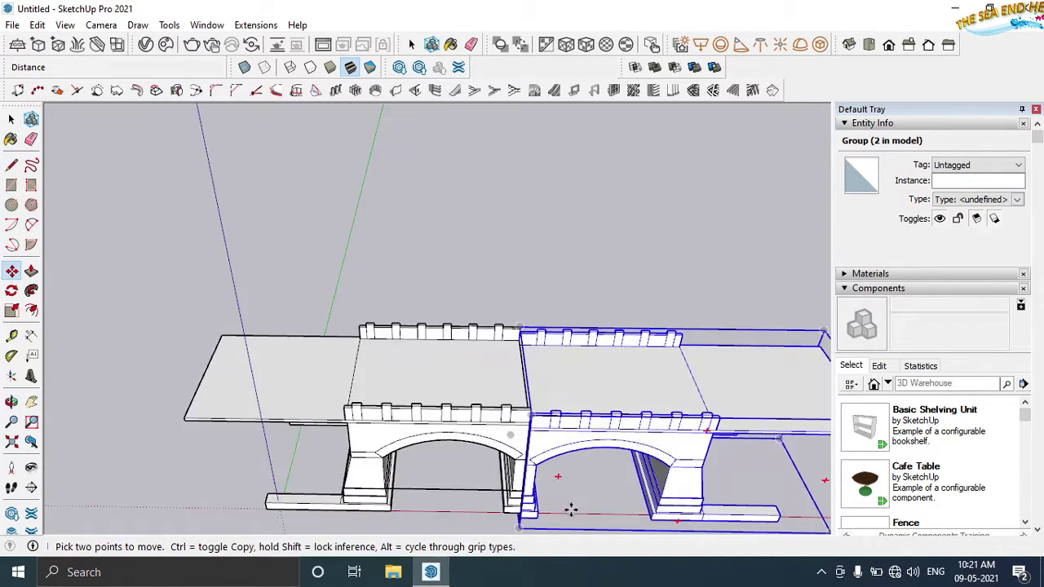
scroll(570, 407, "up", 3)
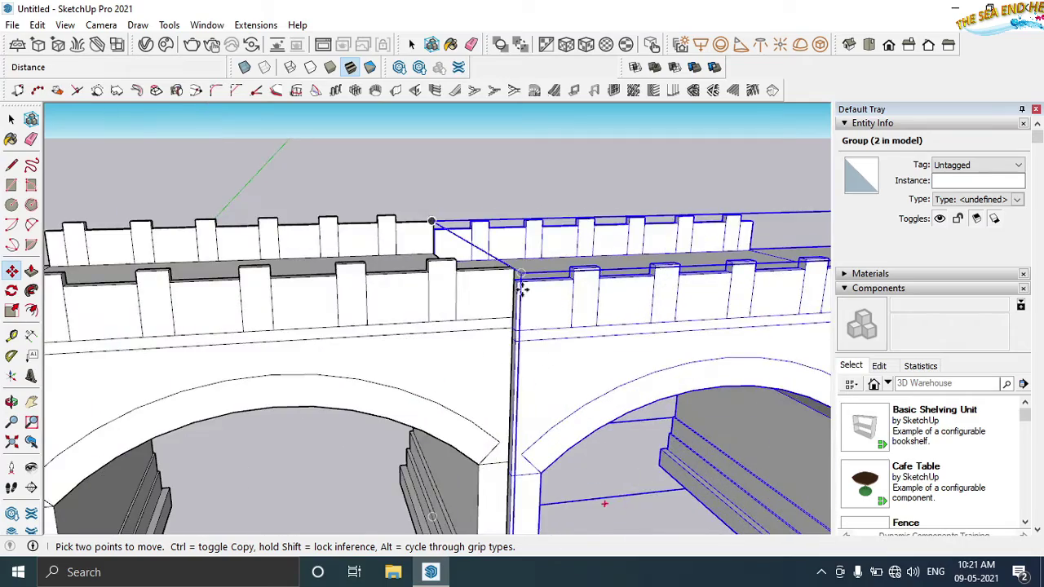
scroll(522, 281, "up", 1)
scroll(514, 274, "up", 1)
scroll(506, 245, "up", 1)
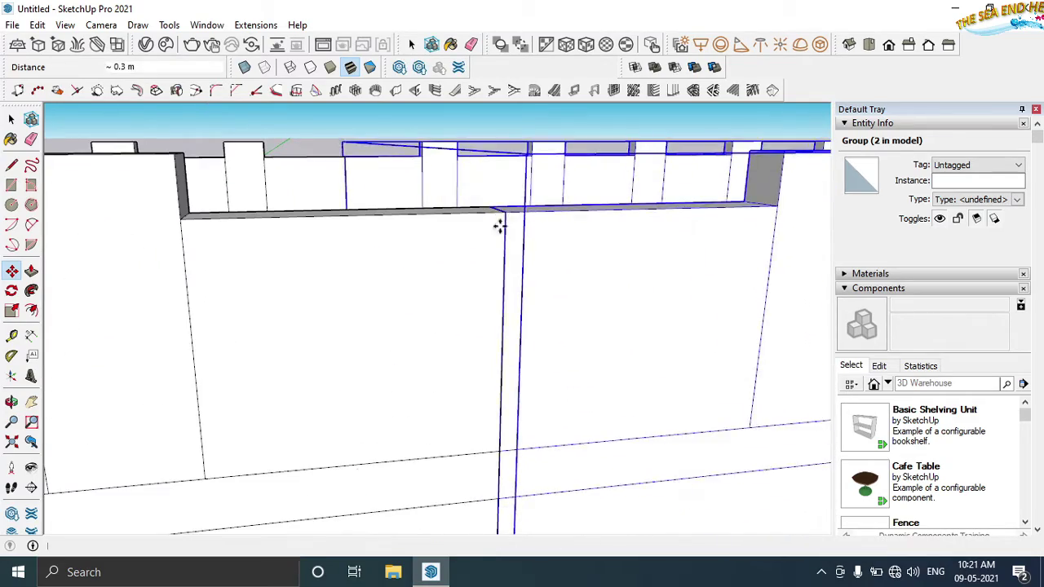
scroll(493, 253, "down", 2)
scroll(485, 283, "down", 2)
scroll(546, 412, "down", 2)
scroll(408, 310, "down", 2)
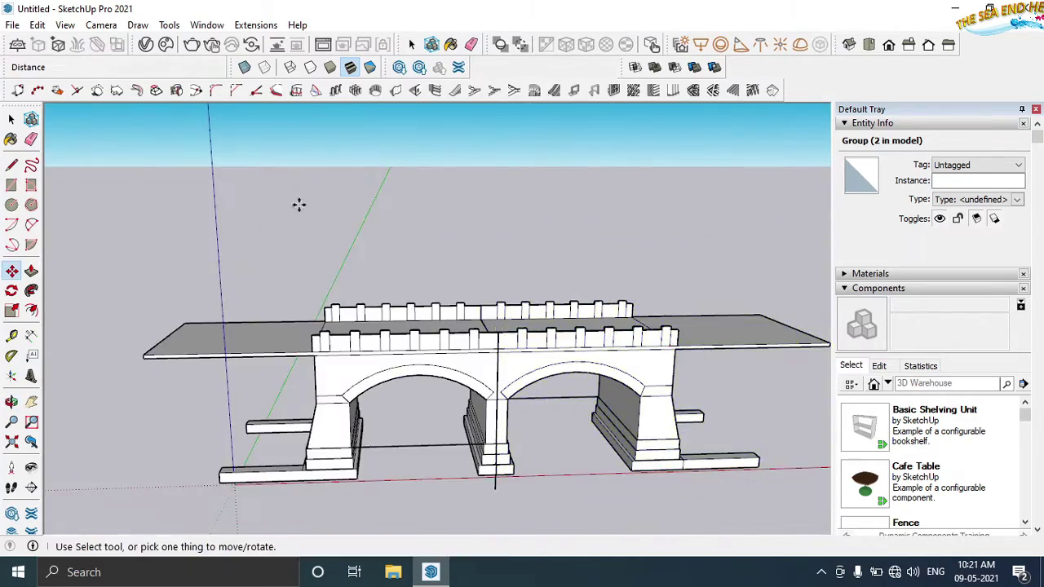
left_click(10, 120)
middle_click_drag(524, 299, 652, 473)
Step: Explode the bridge halves into loose geometry
left_click(433, 352)
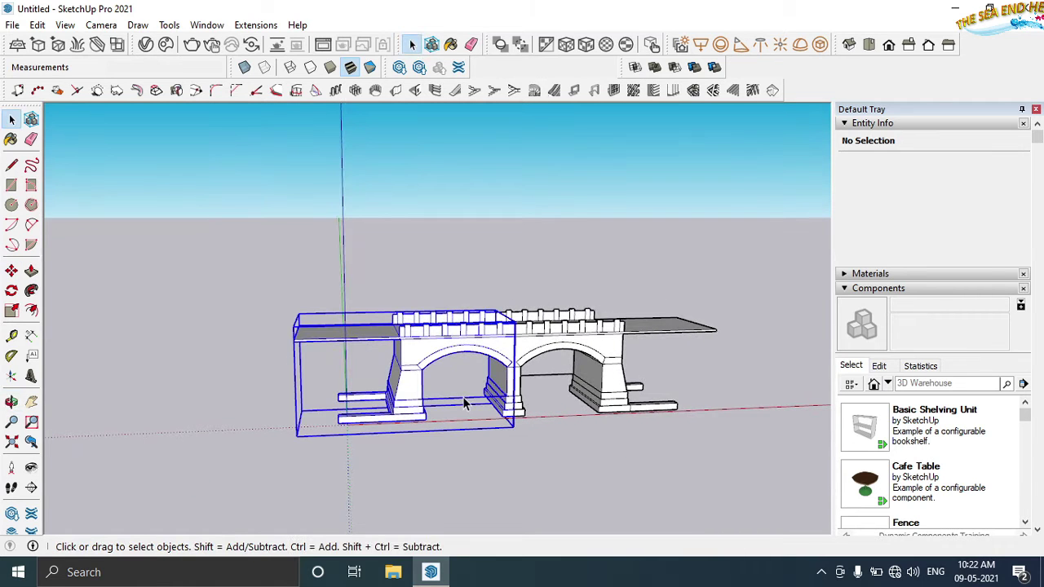
right_click(433, 352)
key("Escape")
right_click(538, 363)
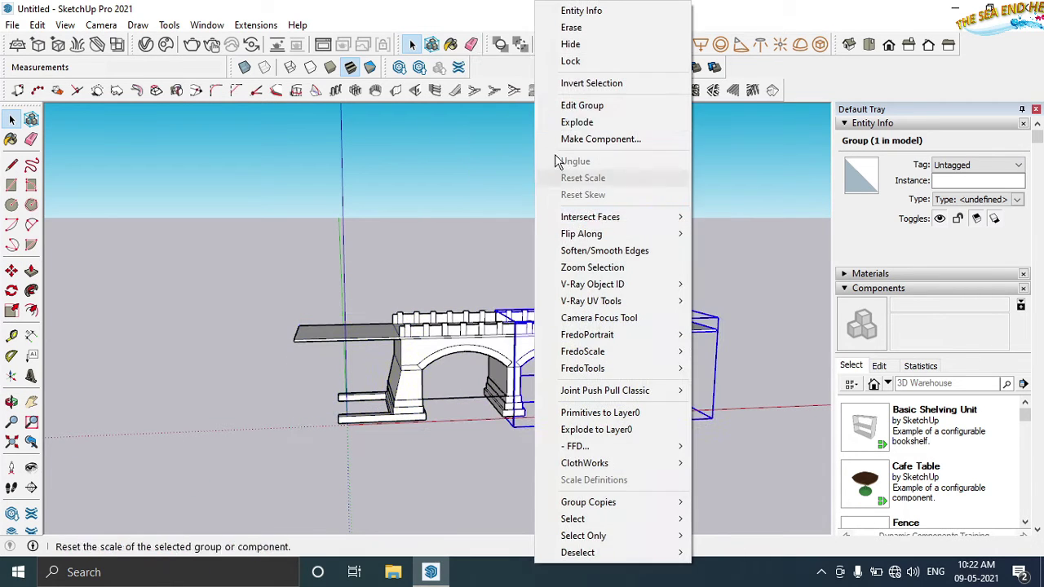
left_click(579, 122)
Step: Delete the seam line across the middle of the deck
scroll(489, 383, "up", 6)
left_click(405, 391)
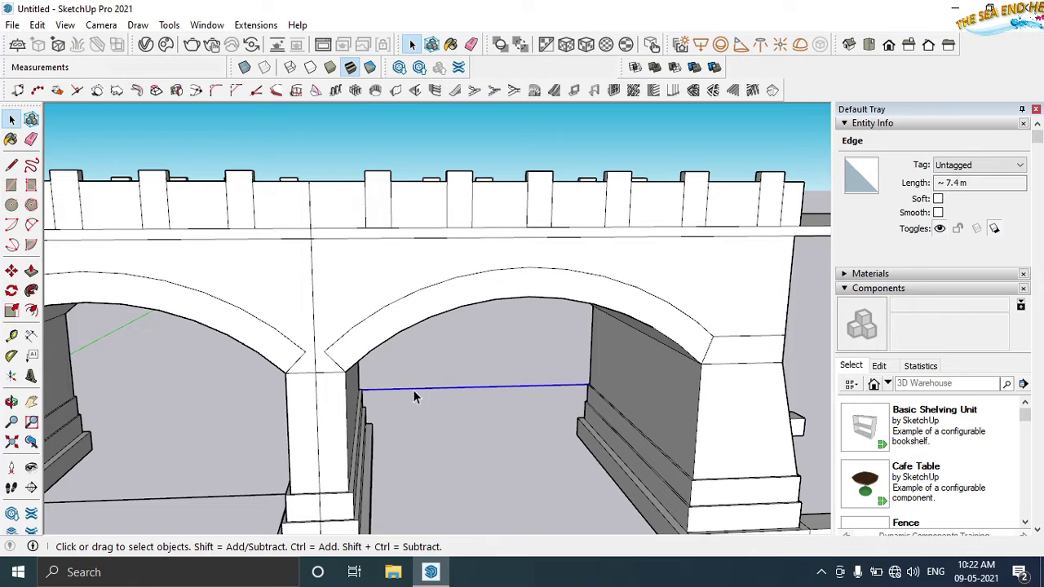
scroll(414, 397, "down", 8)
left_click(419, 396)
scroll(282, 453, "up", 2)
mouse_move(367, 447)
middle_mouse_down()
mouse_move(314, 443)
mouse_move(414, 329)
middle_mouse_up()
left_click(414, 329)
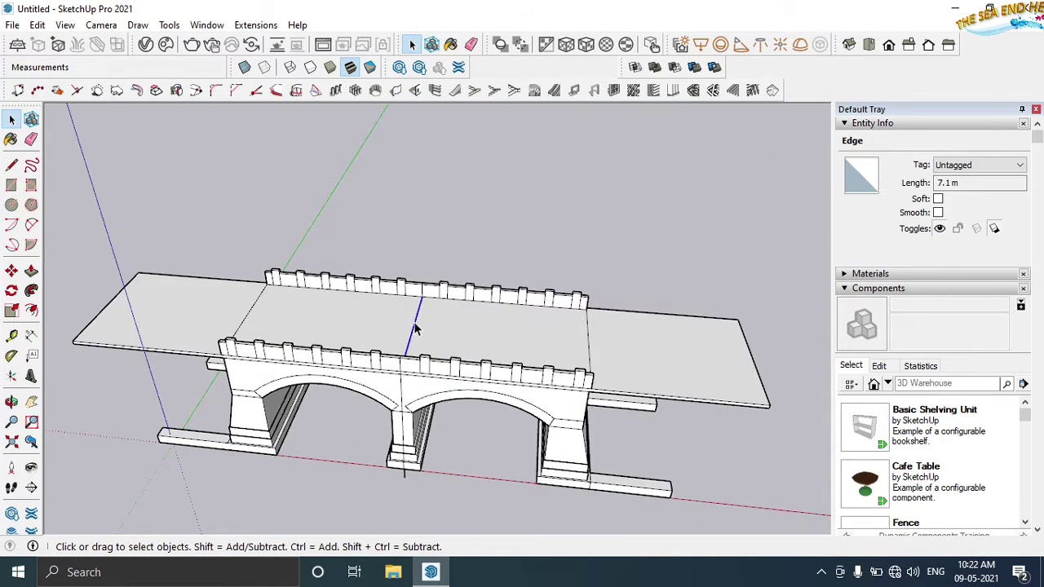
key("Delete")
scroll(277, 306, "down", 2)
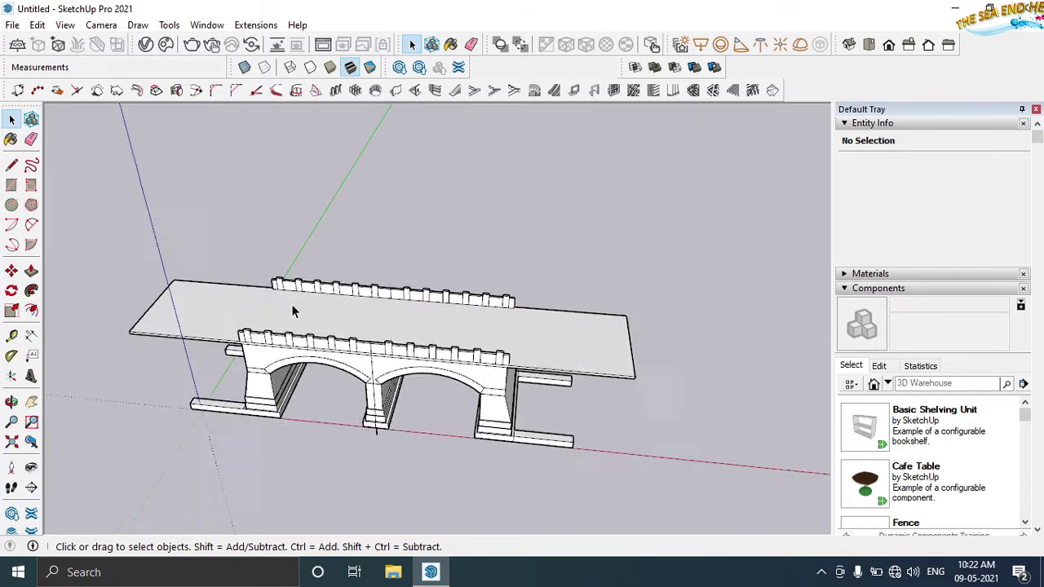
mouse_move(296, 302)
middle_mouse_down()
mouse_move(573, 264)
mouse_move(424, 436)
middle_mouse_up()
scroll(424, 436, "up", 1)
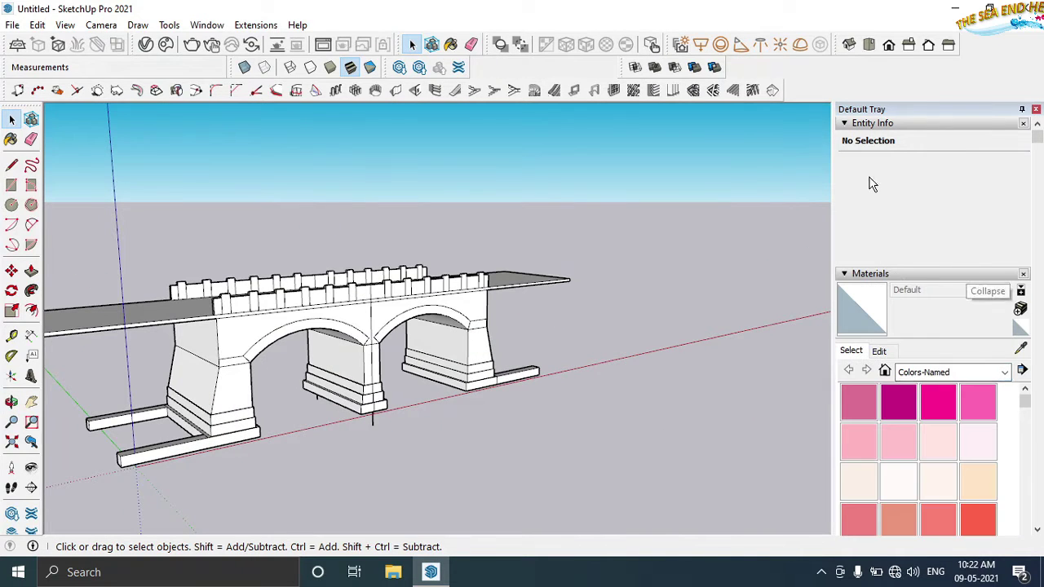
Step: Paint the front-left beam and central pier plinth with Stone Marble from the Stone library
left_click(845, 125)
left_click(1004, 237)
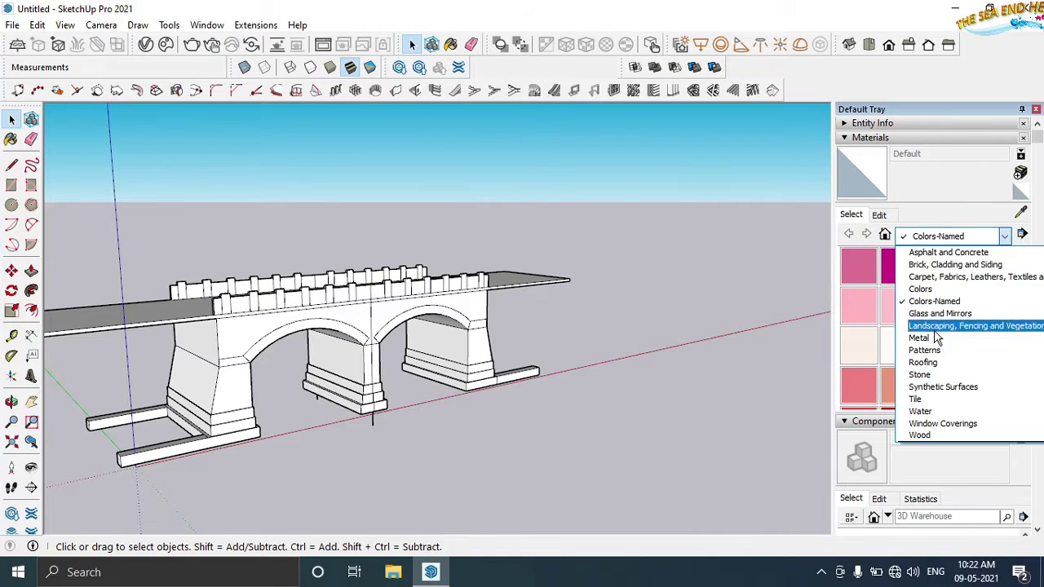
left_click(932, 374)
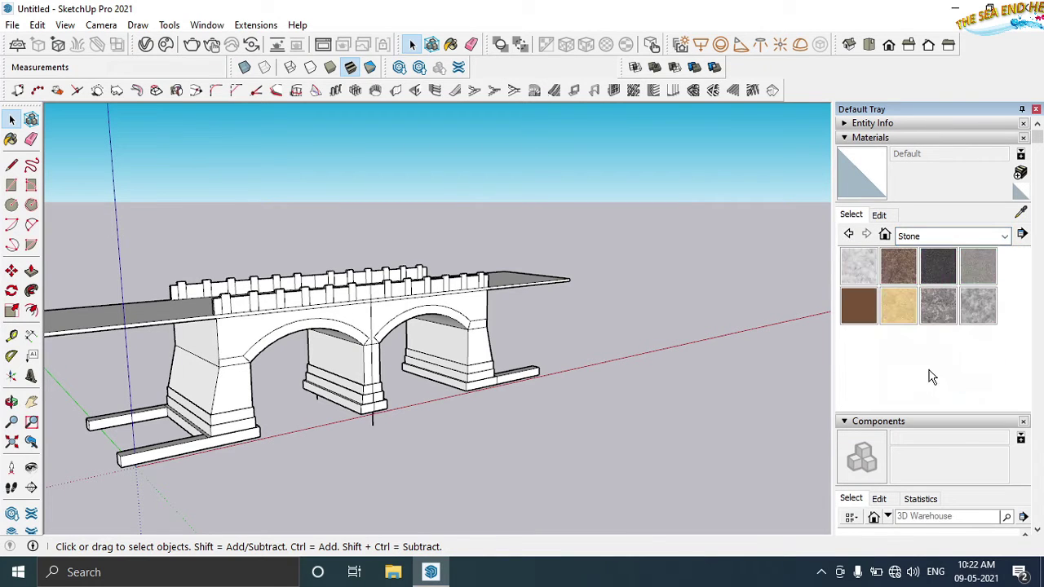
left_click(945, 312)
left_click(243, 432)
scroll(192, 419, "up", 3)
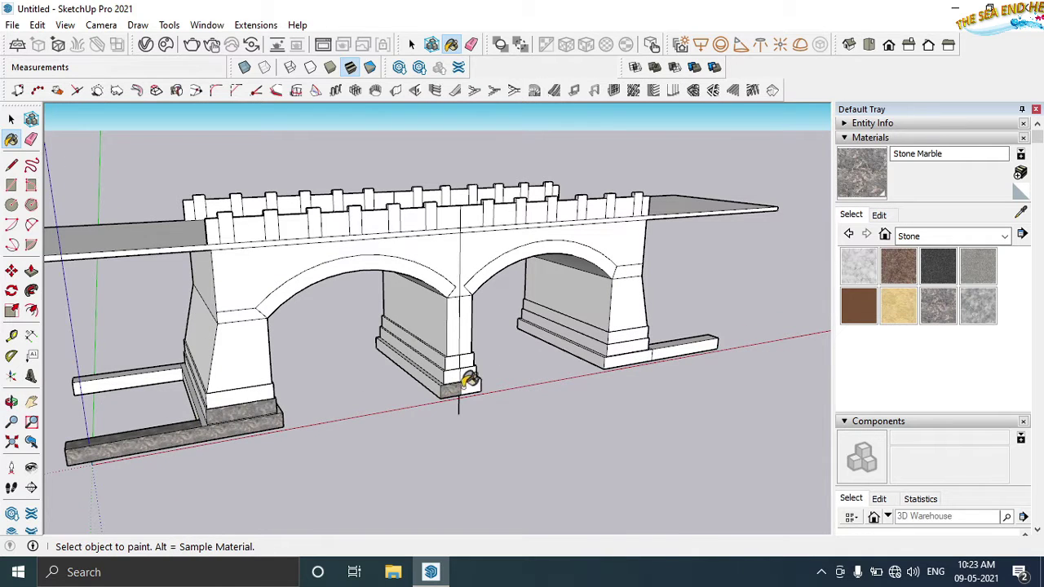
left_click(431, 375)
scroll(430, 375, "down", 3)
Step: Paint the left pier base and its beams Stone Vein Gray
key("space")
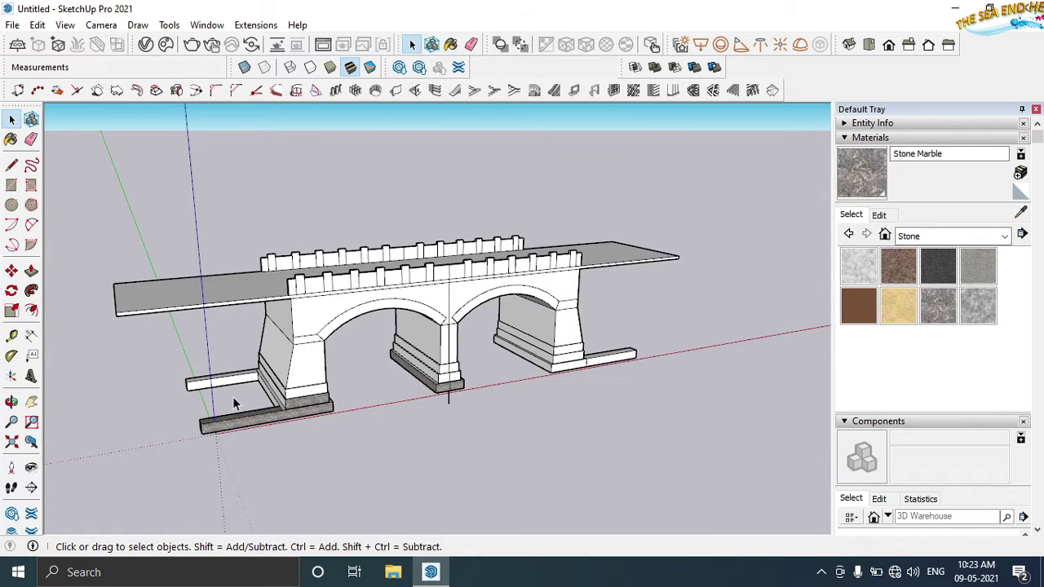
left_click_drag(350, 474, 350, 476)
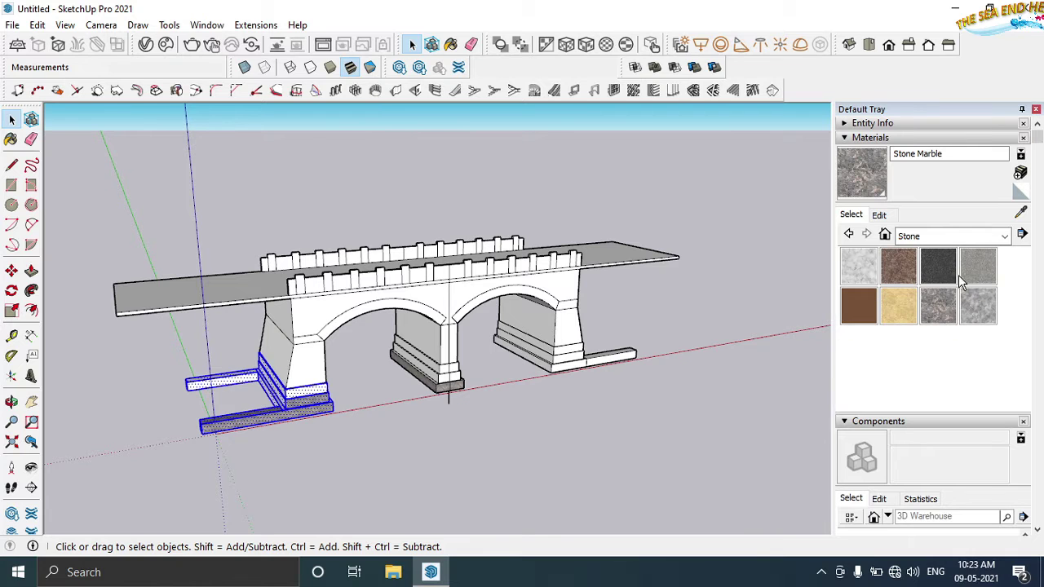
left_click(978, 310)
left_click(283, 407)
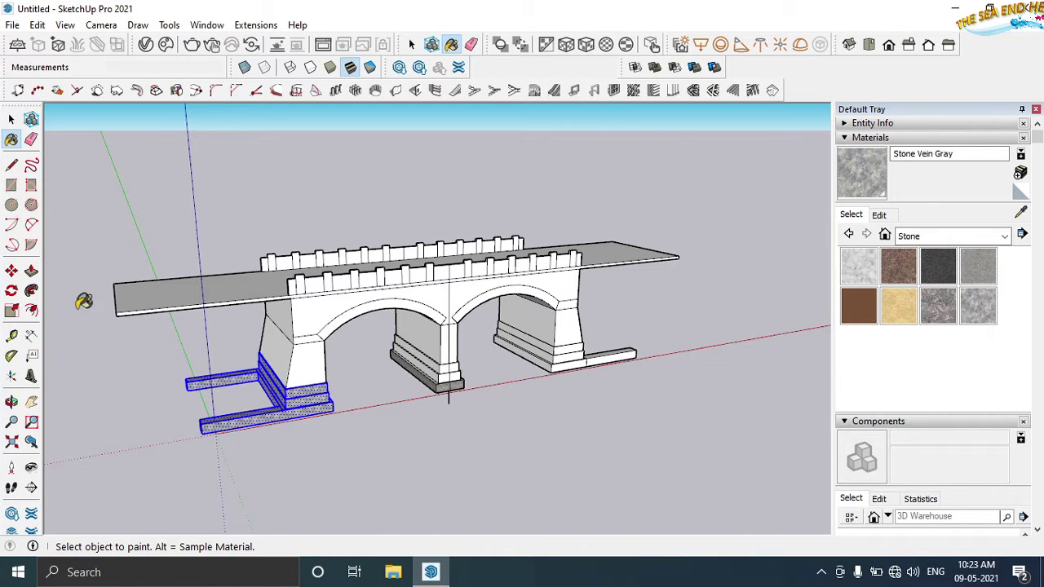
key("space")
middle_click_drag(406, 458, 180, 394)
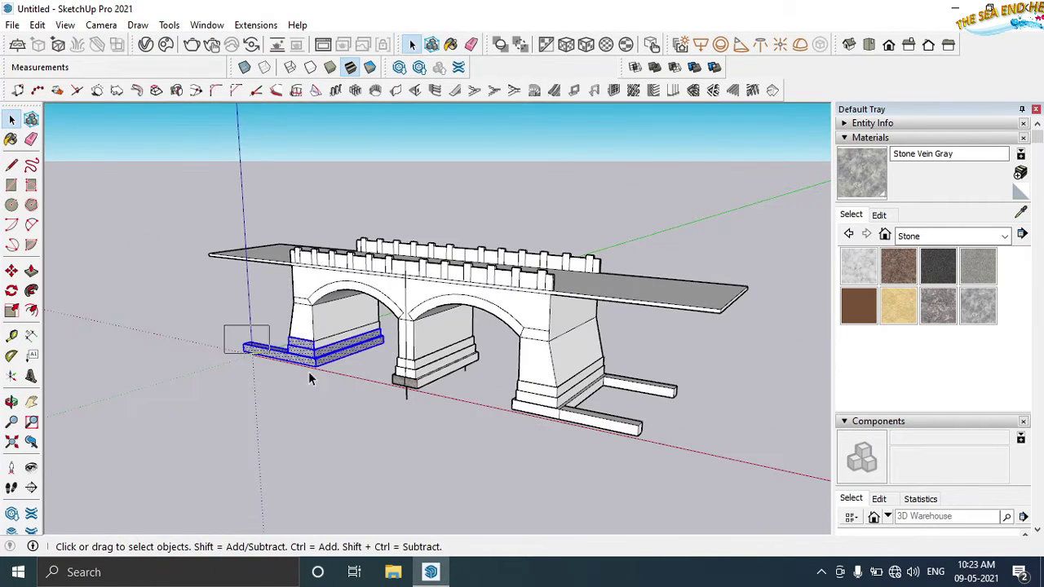
Step: Select all the pier bases and footing beams and paint them Stone Vein Gray
left_click_drag(309, 373, 697, 455)
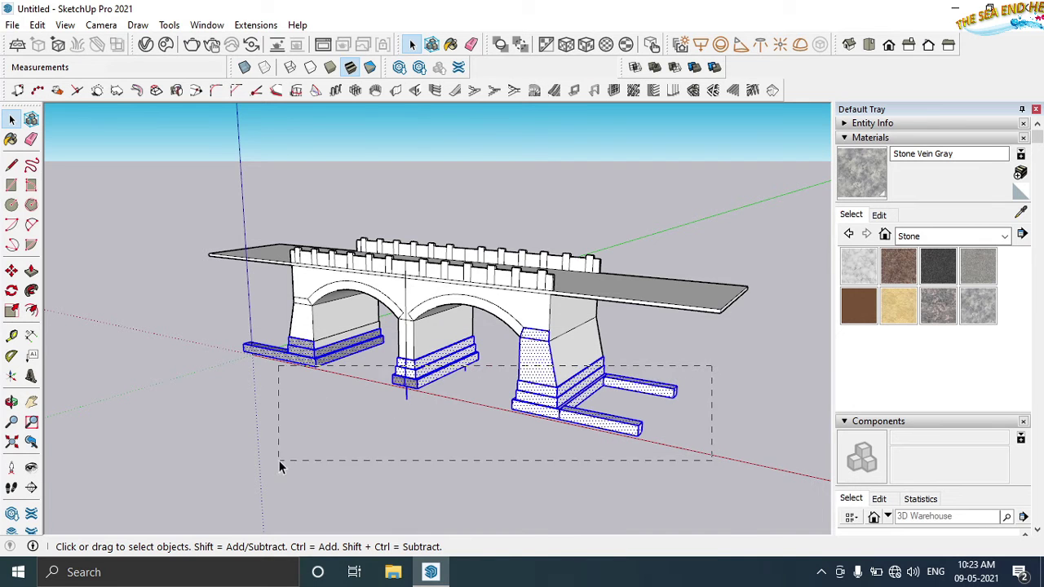
mouse_move(278, 460)
middle_mouse_down()
mouse_move(205, 309)
mouse_move(198, 345)
middle_mouse_up()
left_click_drag(176, 328, 652, 444)
left_click(709, 359)
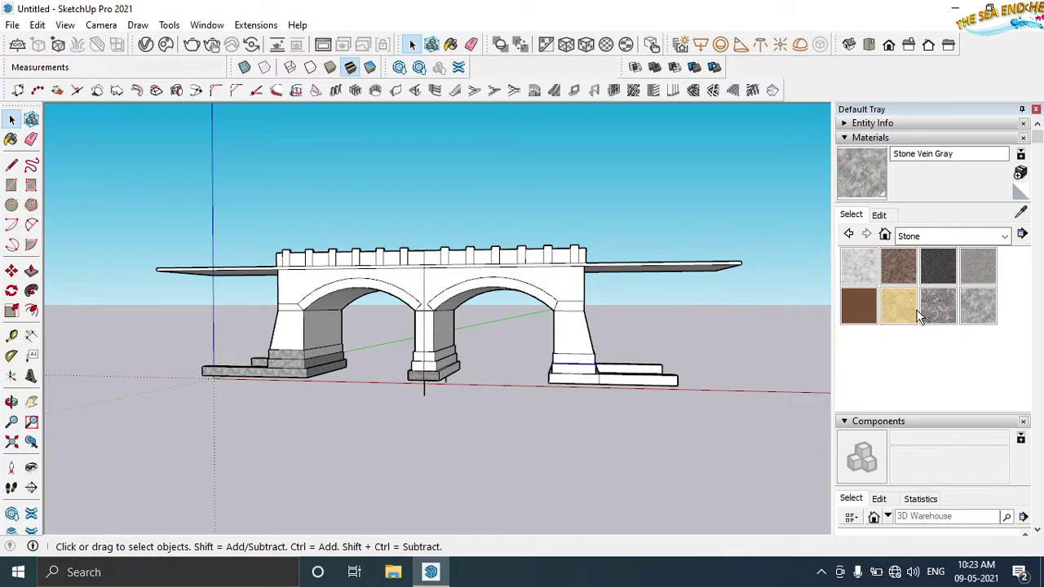
left_click_drag(136, 349, 689, 455)
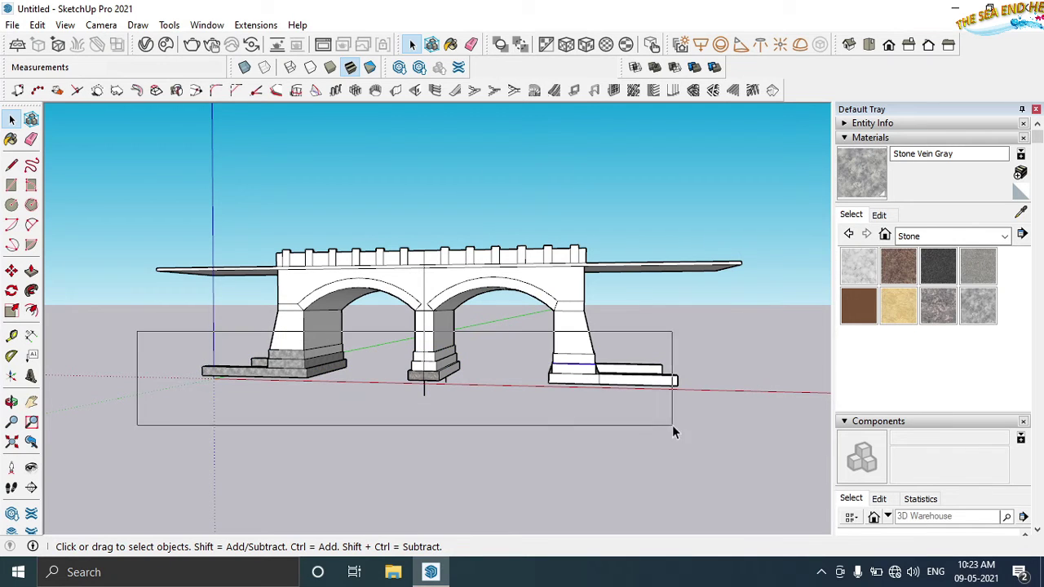
left_click(978, 306)
left_click(613, 368)
mouse_move(608, 399)
middle_mouse_down()
mouse_move(598, 431)
mouse_move(658, 435)
mouse_move(636, 421)
mouse_move(193, 384)
mouse_move(237, 415)
mouse_move(566, 464)
mouse_move(603, 452)
middle_mouse_up()
left_click(11, 119)
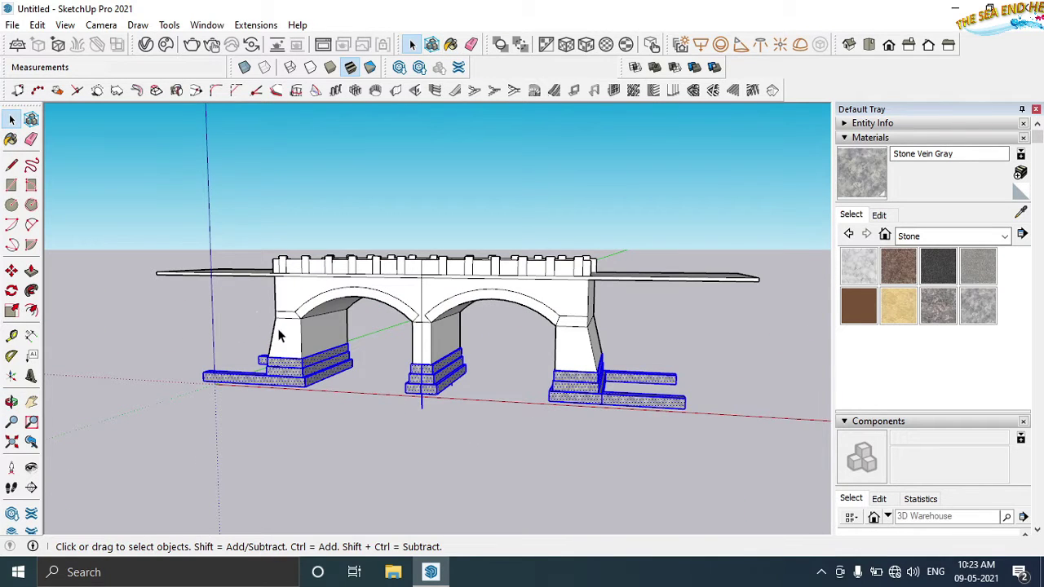
Step: Select the upper pier faces from a frontal view
left_click(221, 305)
middle_click_drag(228, 281, 247, 284)
left_click_drag(246, 284, 652, 361)
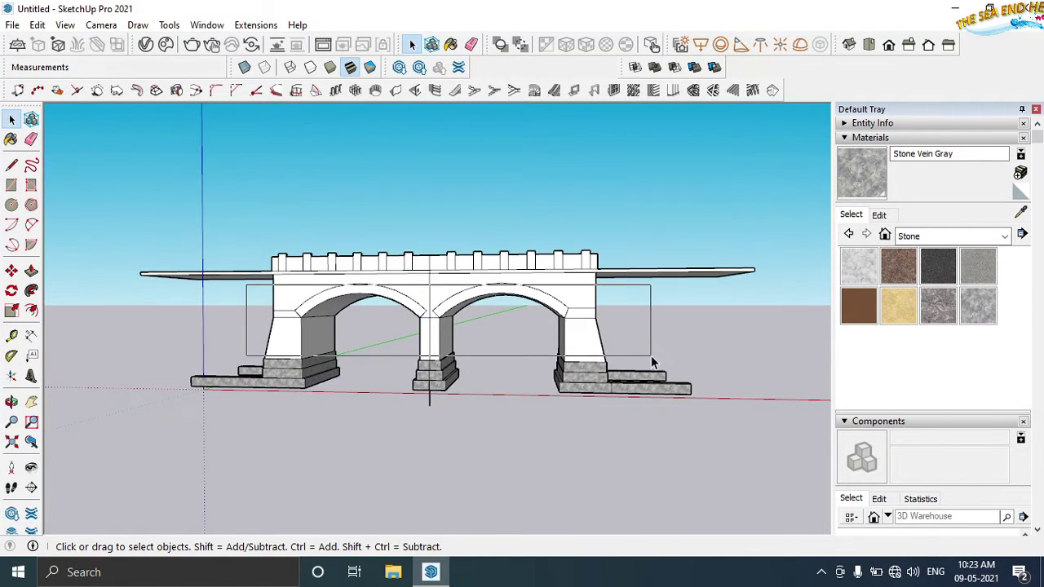
left_click_drag(280, 332, 243, 325)
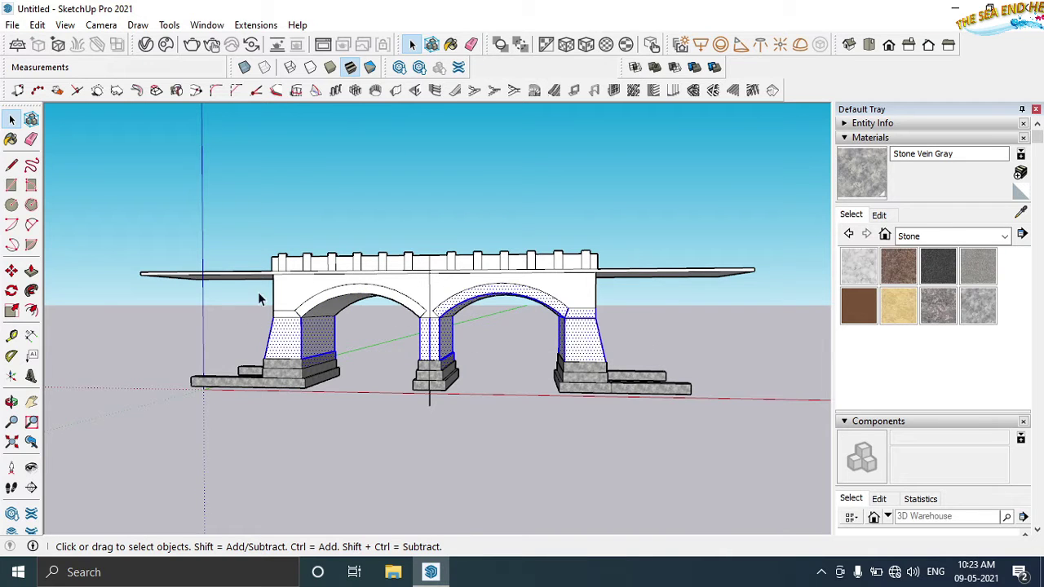
left_click_drag(657, 354, 256, 326)
Step: Try Granite Light Gray, Stone Brushed Khaki and Carrera Marble, settling on Stone Marble for the piers
left_click(977, 266)
left_click(601, 337)
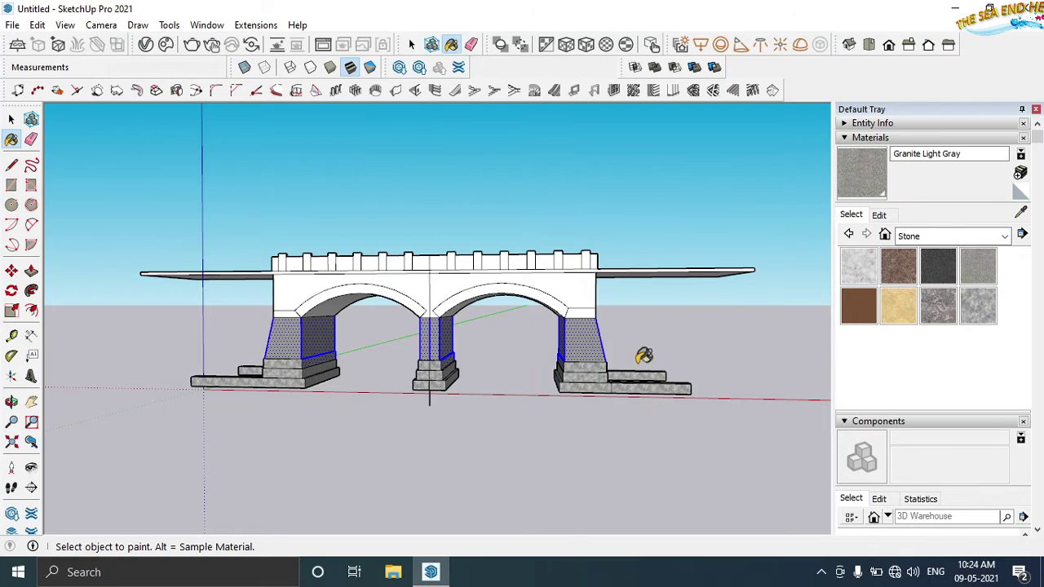
middle_click_drag(634, 354, 473, 410)
left_click(898, 305)
left_click(575, 361)
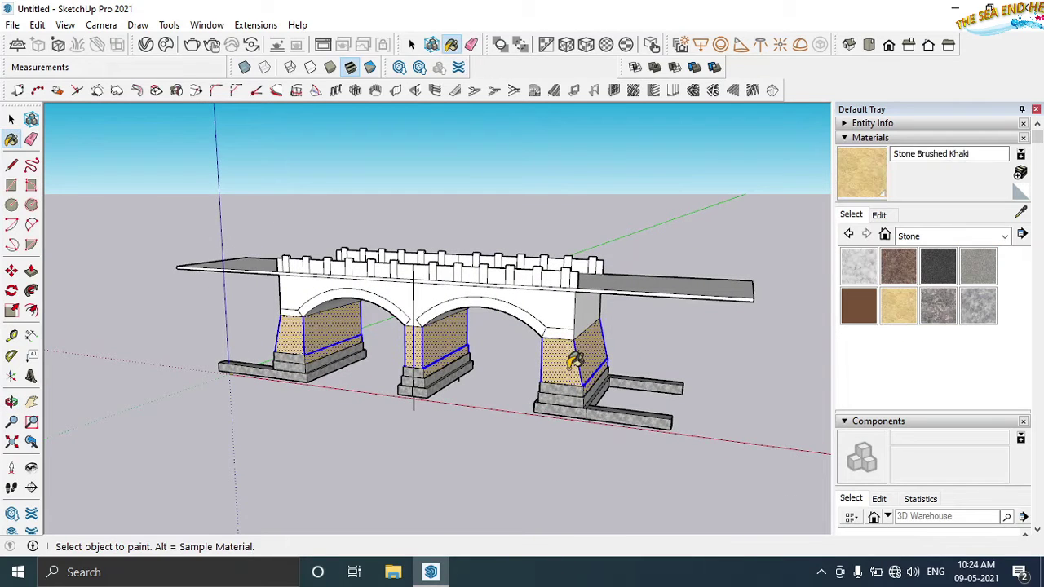
left_click(858, 265)
left_click(571, 355)
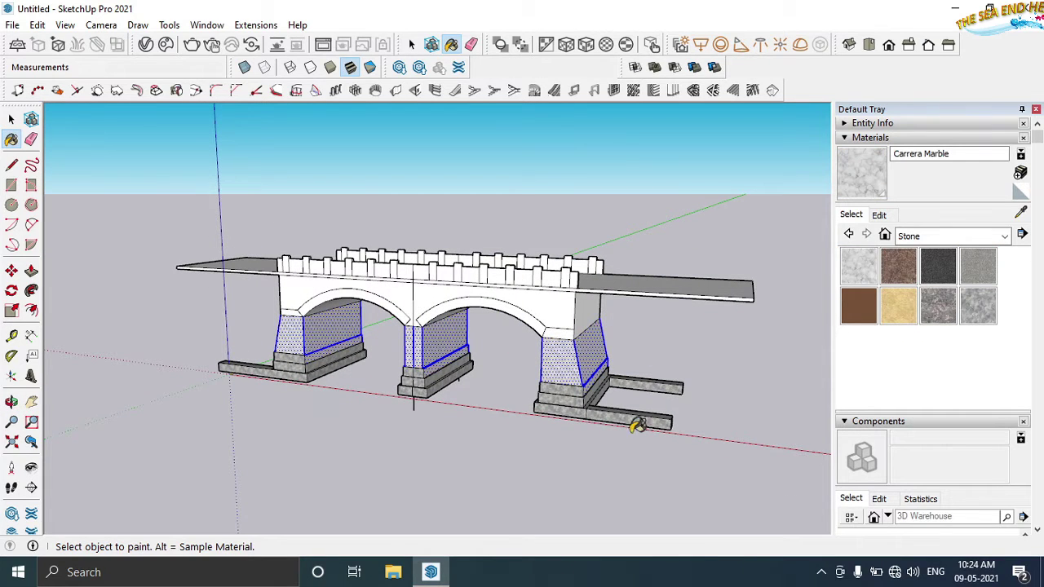
left_click(930, 309)
left_click(570, 359)
middle_click_drag(514, 368, 740, 306)
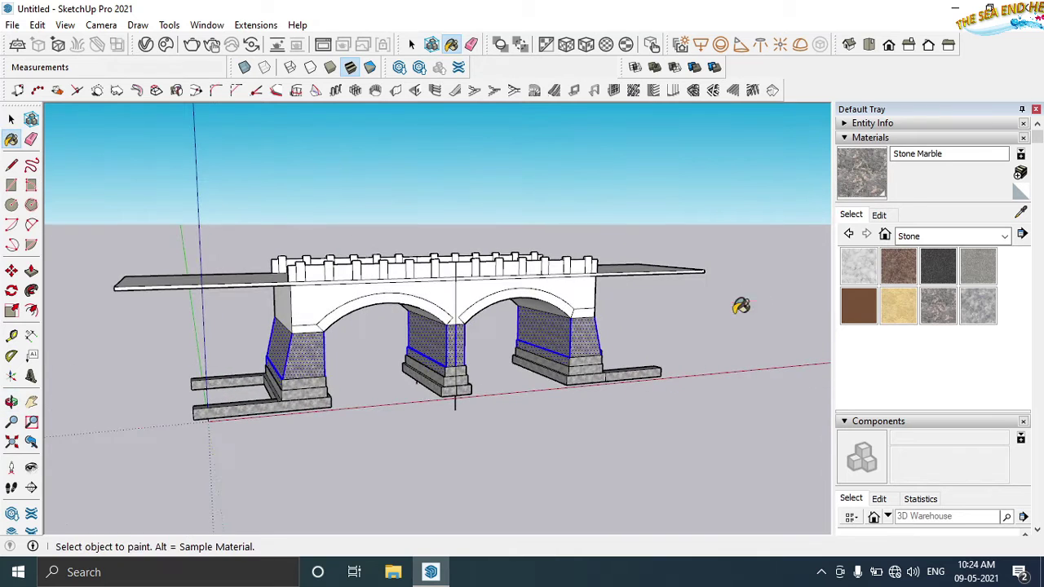
Step: Tint Stone Marble a light green in the material's colour settings
left_click(878, 214)
left_click(883, 284)
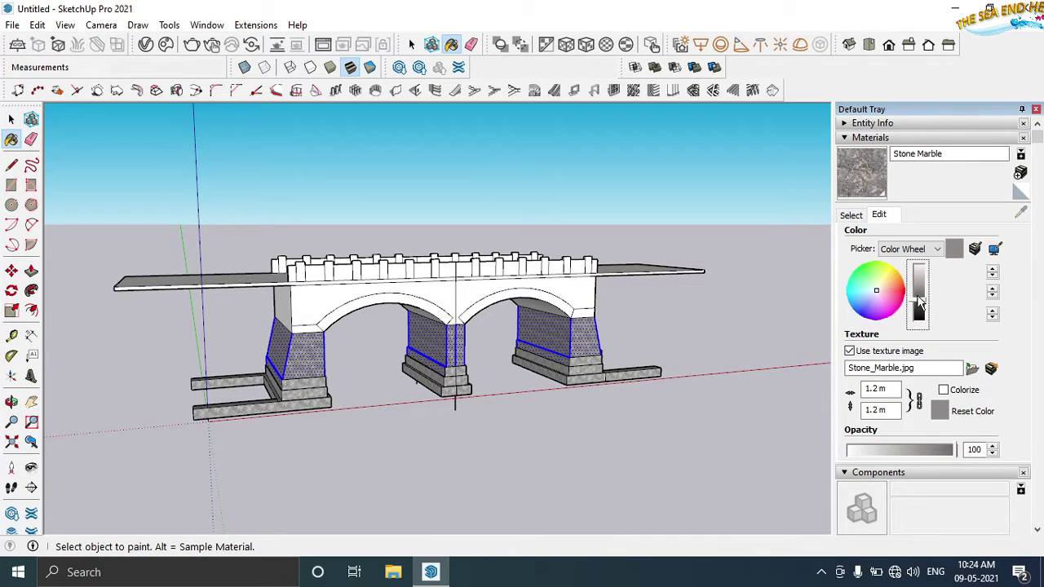
left_click(878, 278)
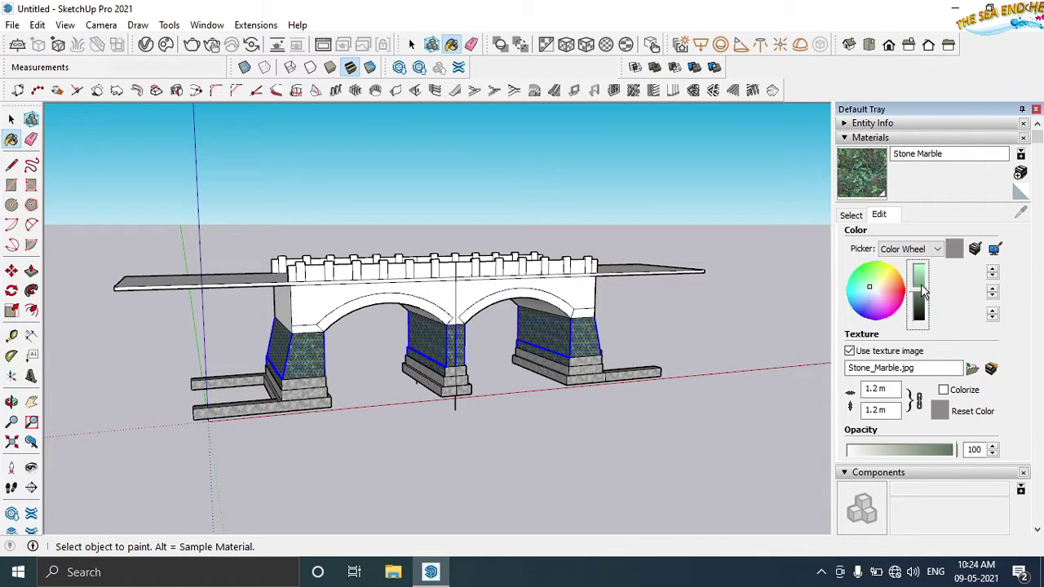
left_click(919, 269)
left_click(11, 121)
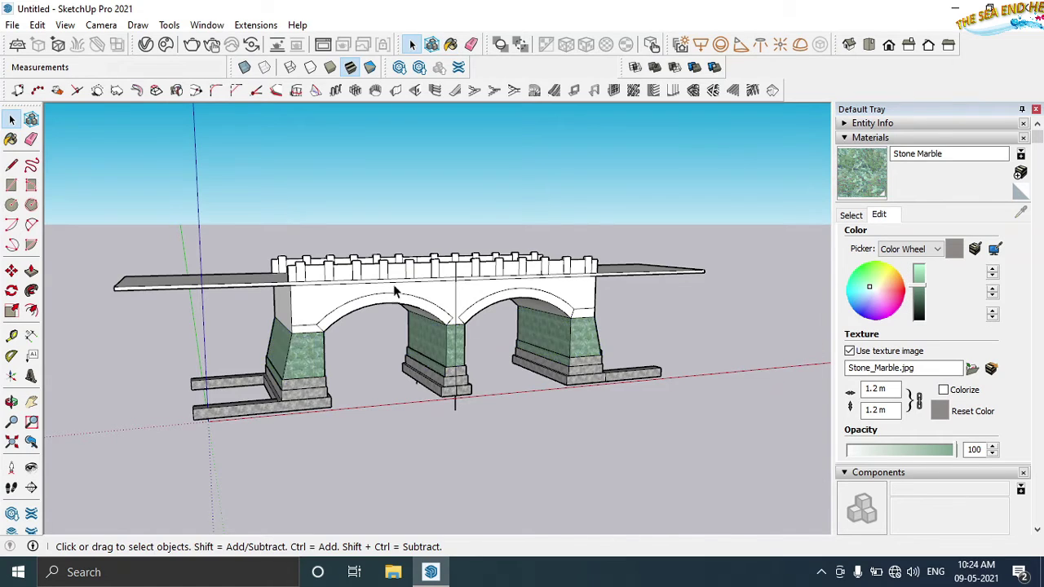
mouse_move(397, 291)
middle_mouse_down()
mouse_move(593, 370)
mouse_move(614, 361)
mouse_move(310, 361)
mouse_move(336, 334)
mouse_move(392, 308)
middle_mouse_up()
scroll(392, 308, "up", 1)
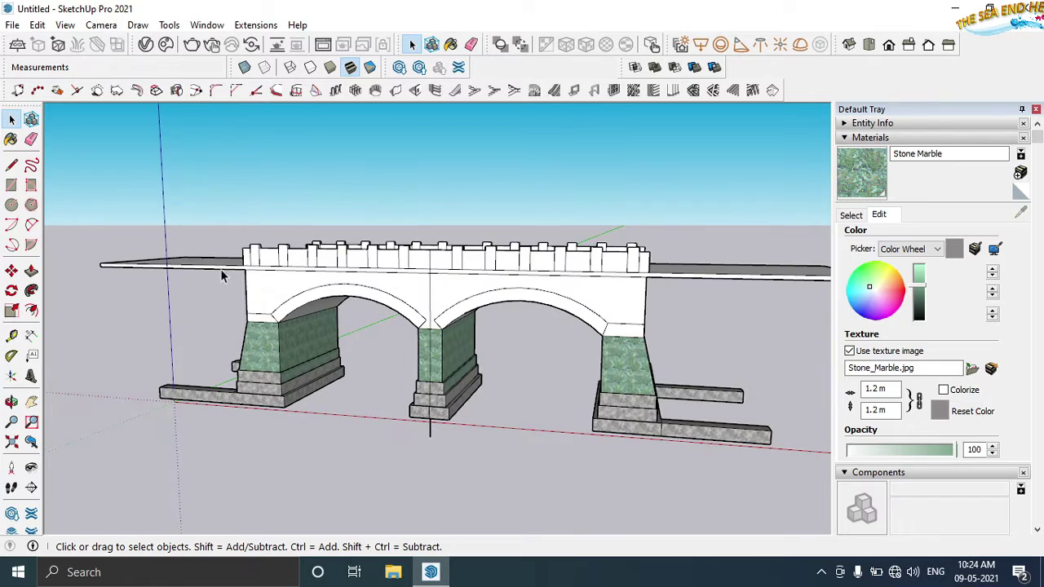
left_click(850, 215)
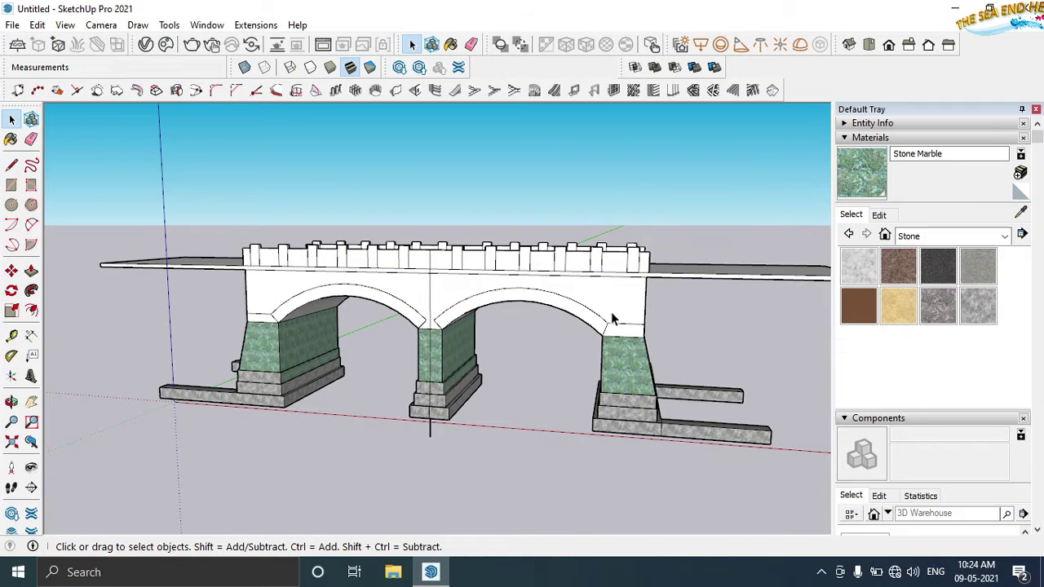
Step: Paint the spandrel walls and both bridge end faces with green Stone Marble
key("b")
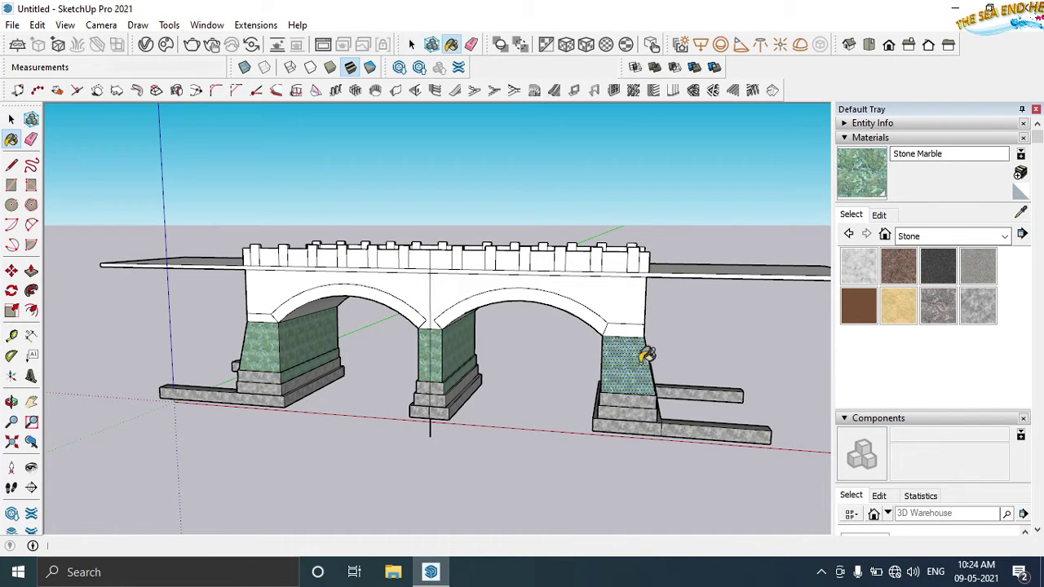
left_click(626, 304)
left_click(391, 281)
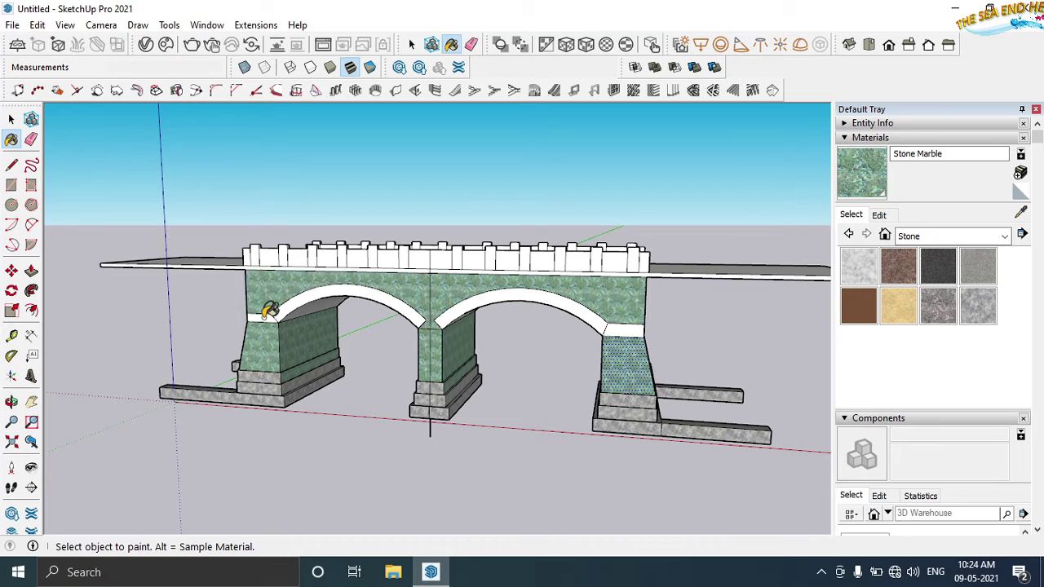
middle_click_drag(269, 309, 396, 334)
left_click(604, 318)
middle_click_drag(702, 340, 280, 282)
left_click(279, 282)
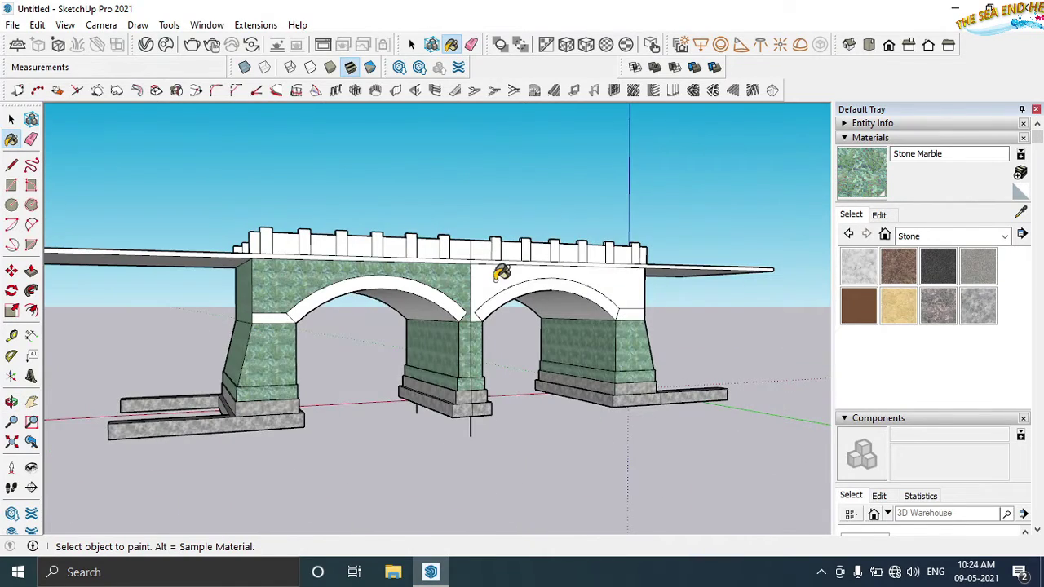
left_click(501, 272)
middle_click_drag(501, 272, 345, 331)
left_click(601, 298)
mouse_move(601, 299)
middle_mouse_down()
mouse_move(517, 387)
mouse_move(823, 424)
mouse_move(635, 408)
middle_mouse_up()
Step: Paint the right arch underside with Carrera Marble
left_click(864, 273)
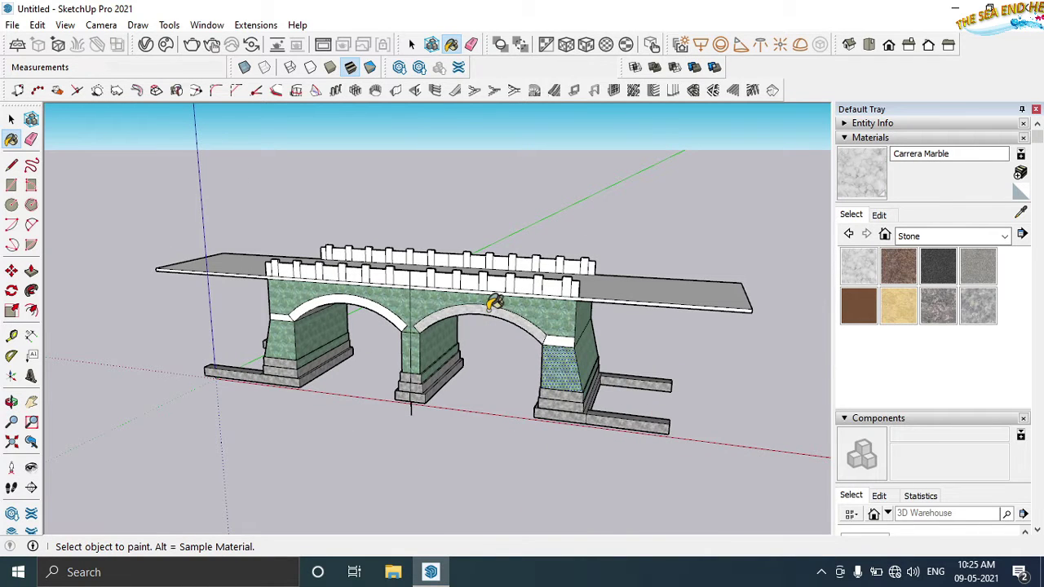
left_click(470, 301)
scroll(470, 302, "up", 3)
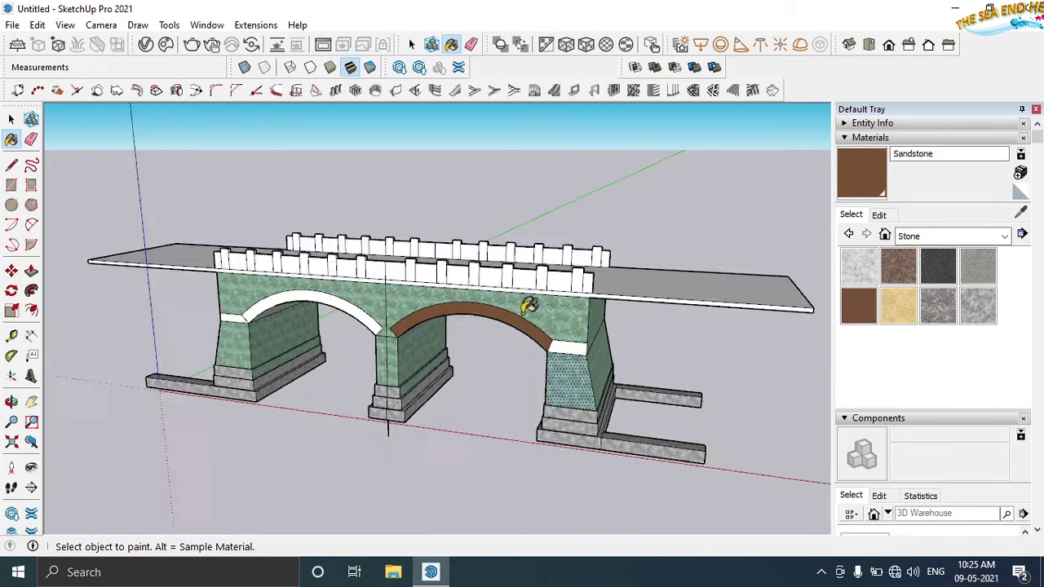
left_click(870, 277)
left_click(533, 328)
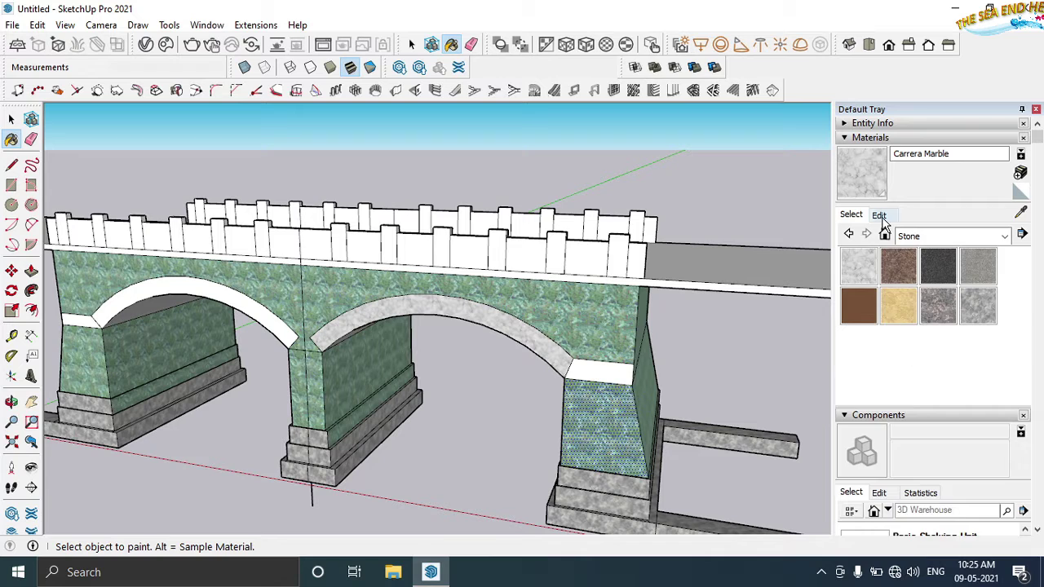
Step: Make Carrera Marble very dark green at 4.0 m texture size and paint the left arch underside
left_click(879, 216)
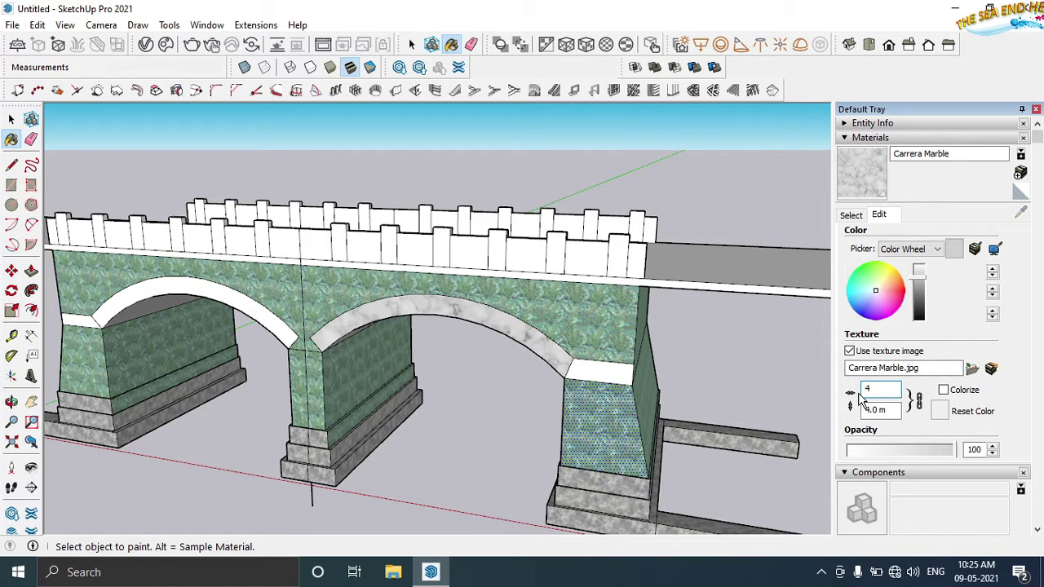
left_click(870, 281)
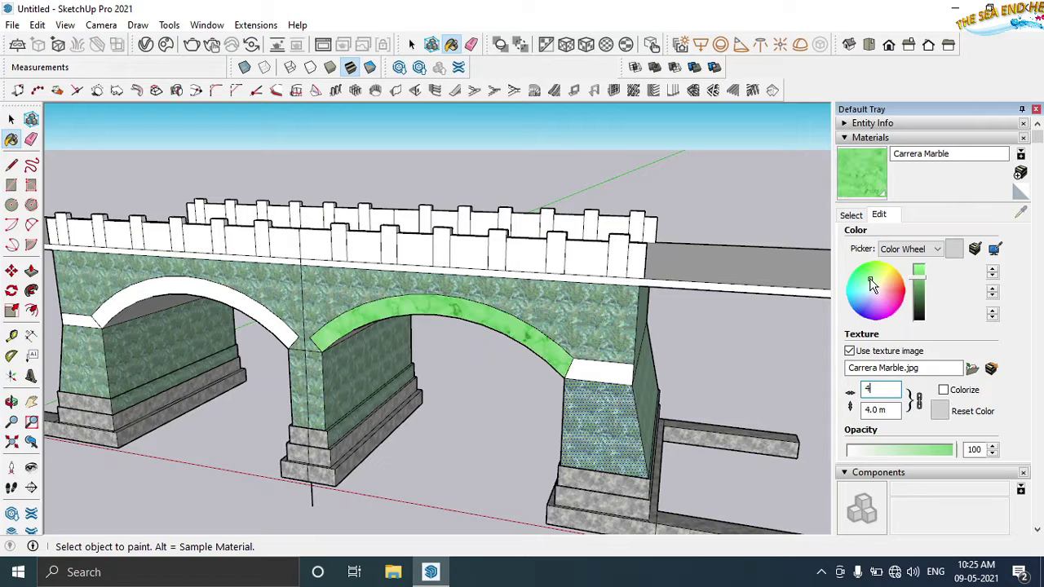
left_click_drag(922, 295, 918, 270)
left_click(919, 314)
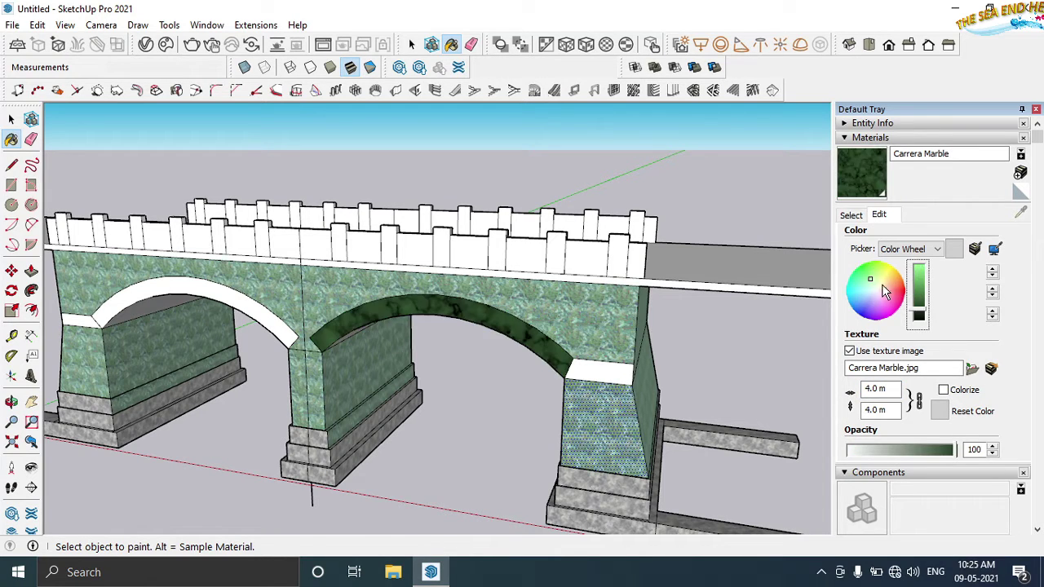
left_click(883, 289)
left_click(851, 217)
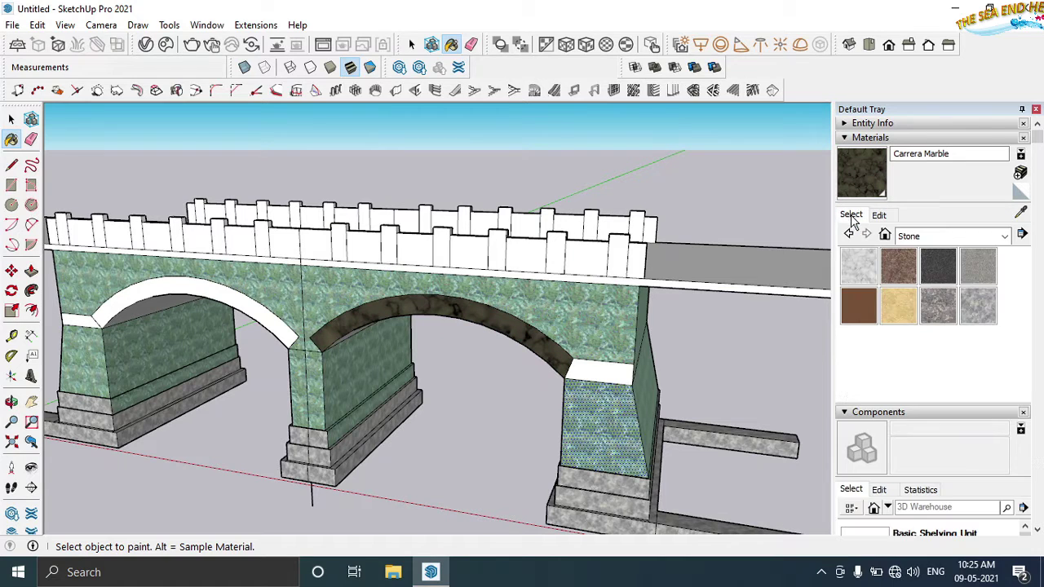
left_click(292, 330)
scroll(465, 419, "down", 3)
Step: Paint the left and right arch soffits in dark Carrera Marble
middle_click_drag(466, 419, 186, 367)
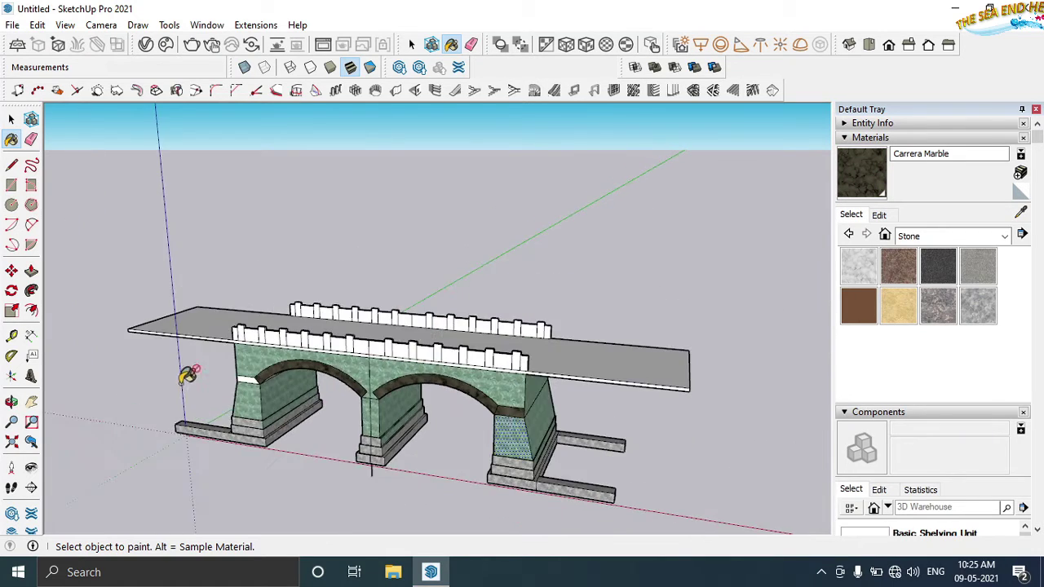
scroll(187, 368, "up", 5)
scroll(300, 366, "down", 3)
mouse_move(345, 400)
middle_mouse_down()
mouse_move(349, 443)
mouse_move(539, 381)
middle_mouse_up()
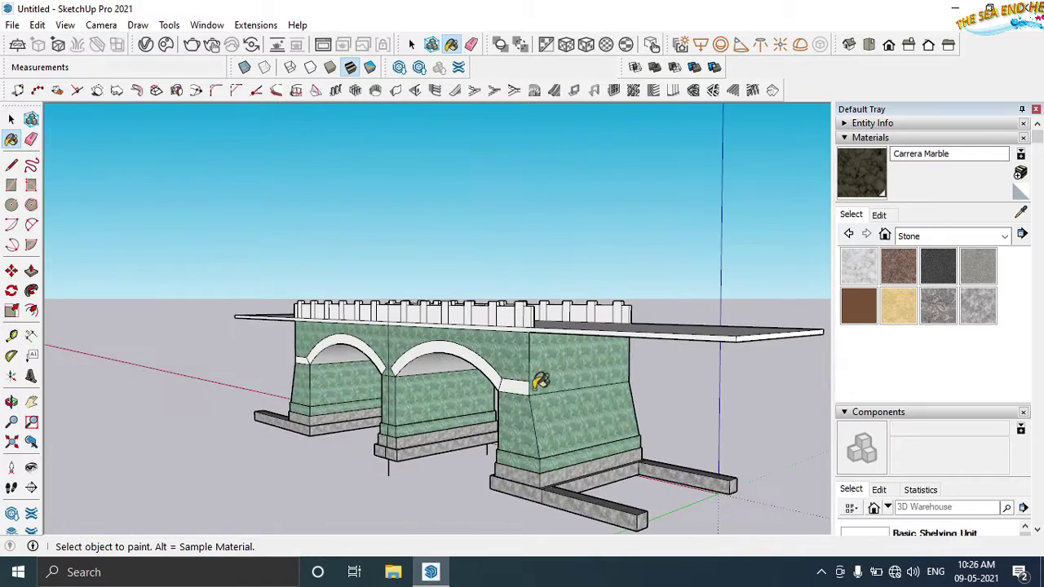
left_click(489, 364)
middle_click_drag(373, 454, 408, 366)
left_click(276, 371)
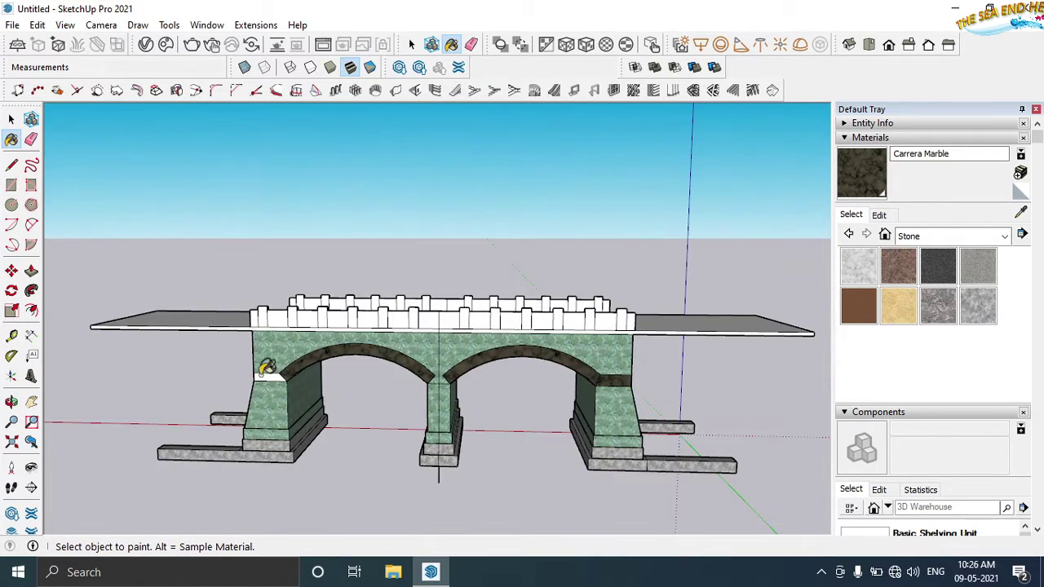
mouse_move(264, 441)
middle_mouse_down()
mouse_move(513, 415)
mouse_move(389, 396)
middle_mouse_up()
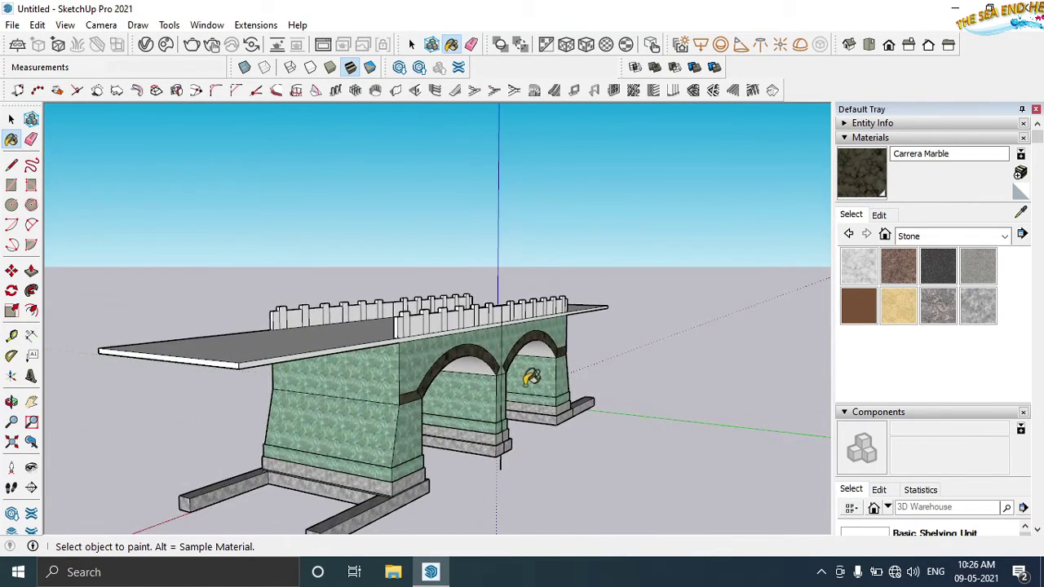
middle_click_drag(540, 368, 452, 324)
left_click(452, 324)
left_click(536, 362)
mouse_move(536, 361)
middle_mouse_down()
mouse_move(408, 345)
mouse_move(664, 508)
middle_mouse_up()
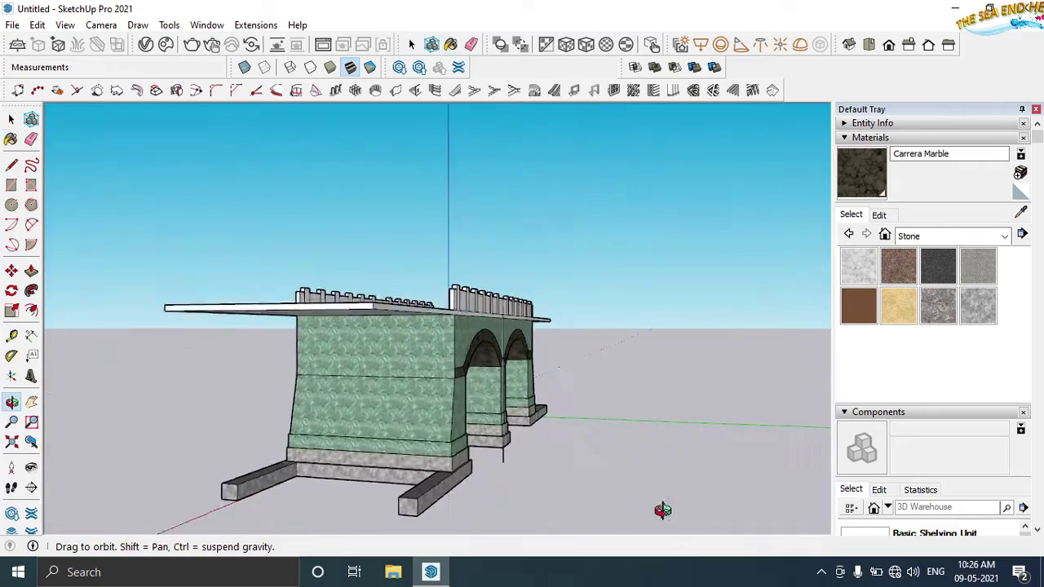
Step: Draw a horizontal line across each of the bridge's two end walls
key("l")
scroll(459, 354, "up", 3)
left_click(453, 368)
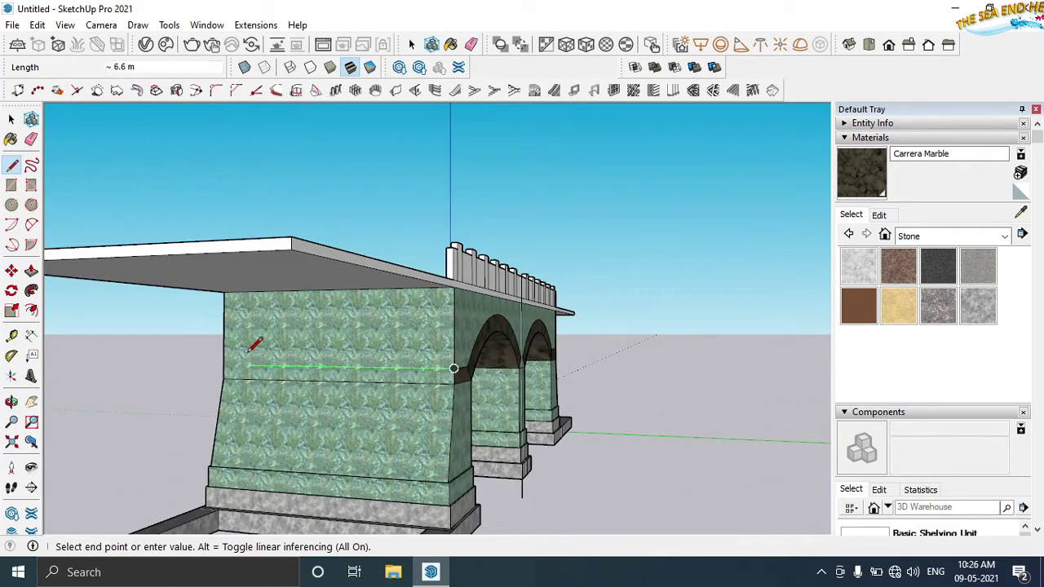
left_click(223, 359)
middle_click_drag(233, 356, 437, 371)
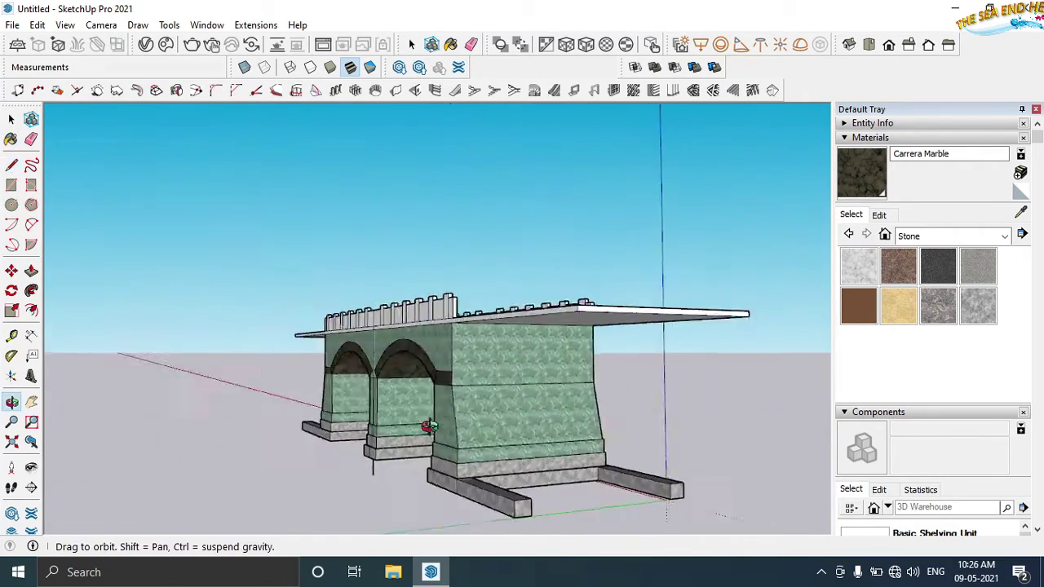
left_click(438, 371)
scroll(587, 373, "up", 3)
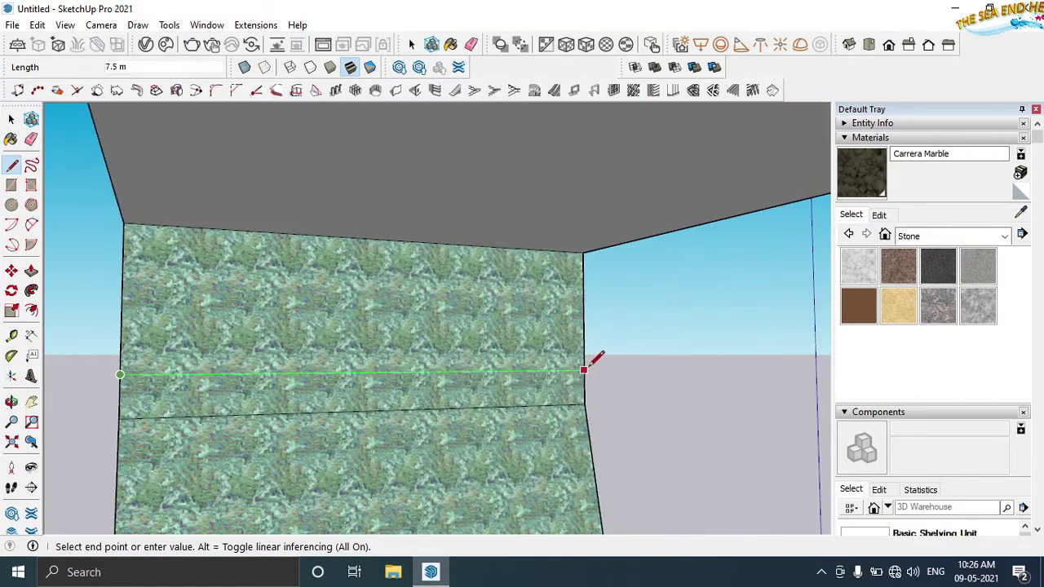
left_click(583, 369)
mouse_move(584, 368)
middle_mouse_down()
mouse_move(343, 373)
mouse_move(676, 427)
mouse_move(620, 423)
middle_mouse_up()
Step: Zoom in close on the centre pier where the arches meet
left_click(11, 119)
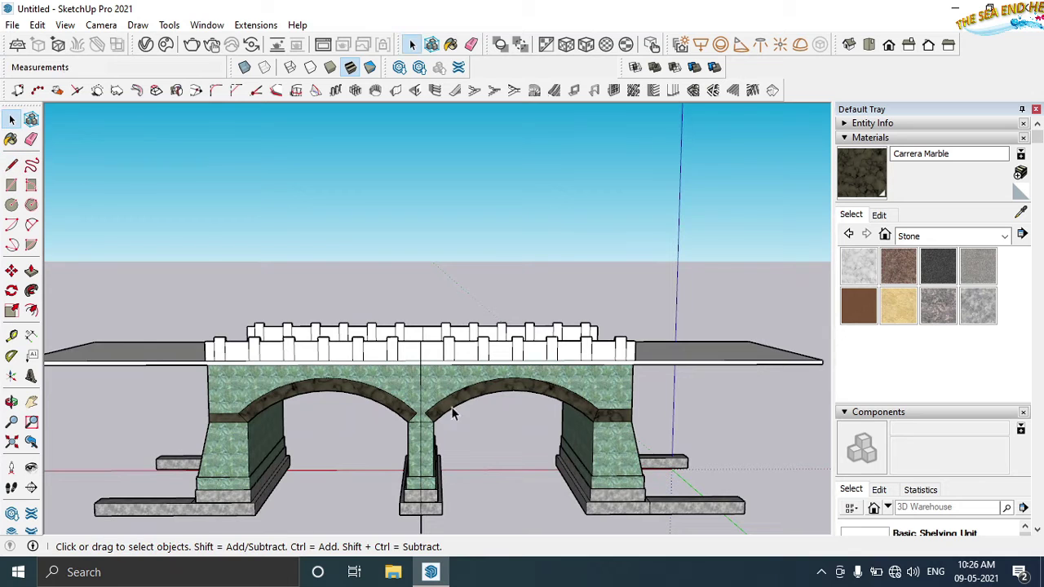
scroll(419, 441, "up", 2)
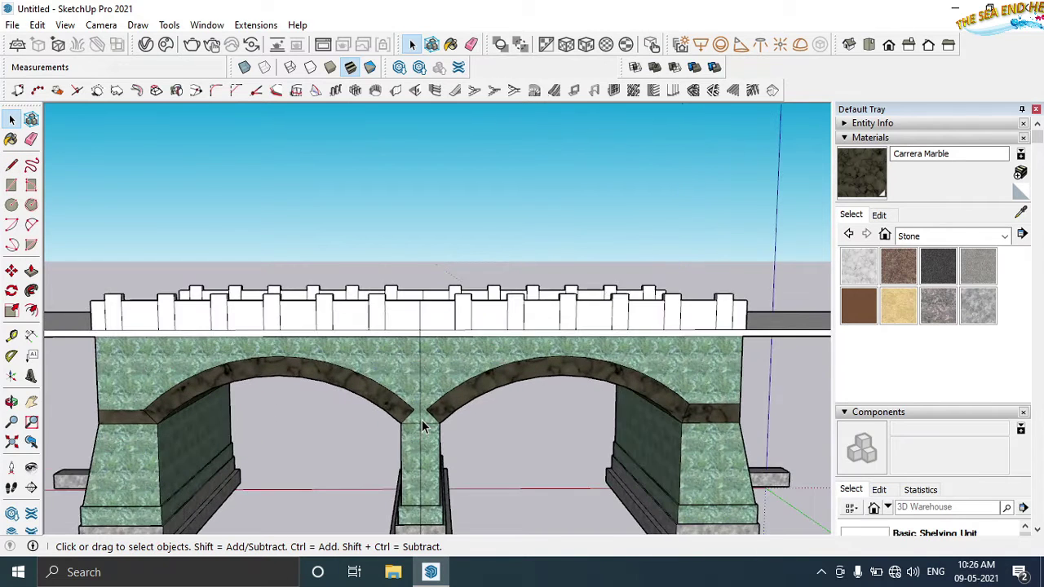
scroll(420, 433, "up", 1)
scroll(421, 429, "up", 1)
scroll(422, 425, "up", 2)
scroll(422, 426, "up", 1)
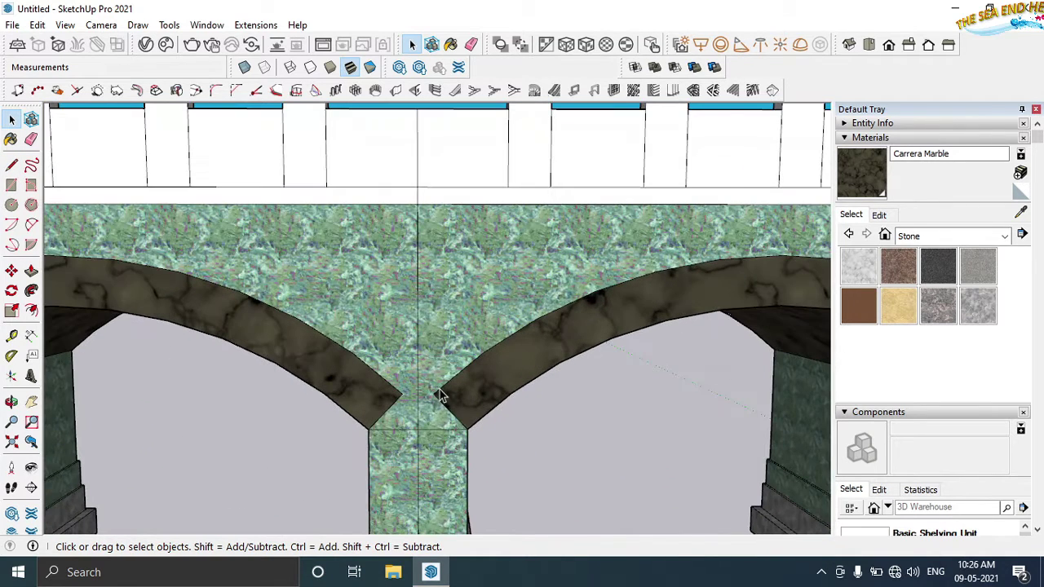
Step: Draw a short edge from the centre pier's apex to the arch edge
left_click(12, 164)
left_click(416, 407)
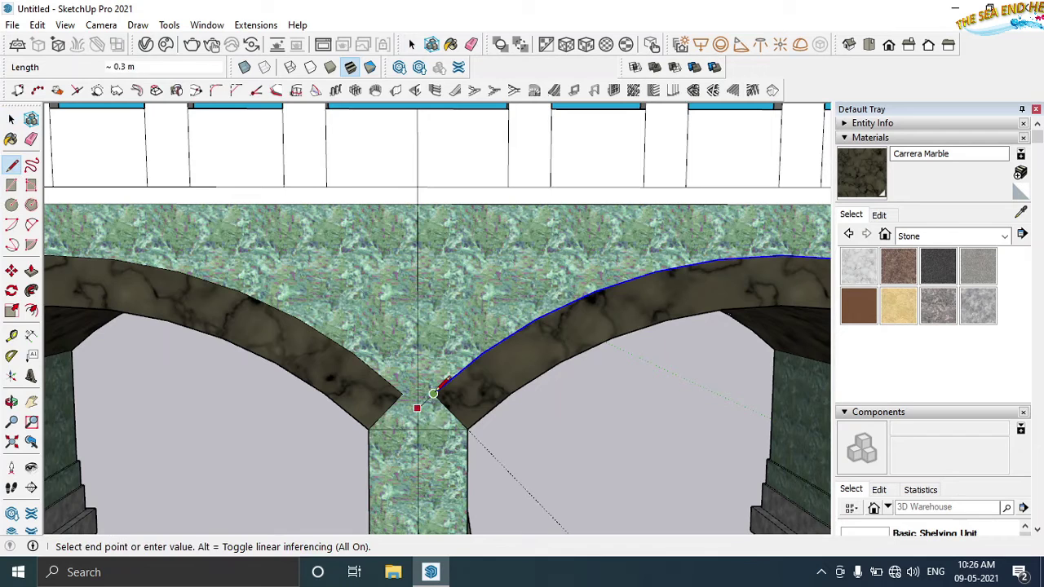
left_click(402, 393)
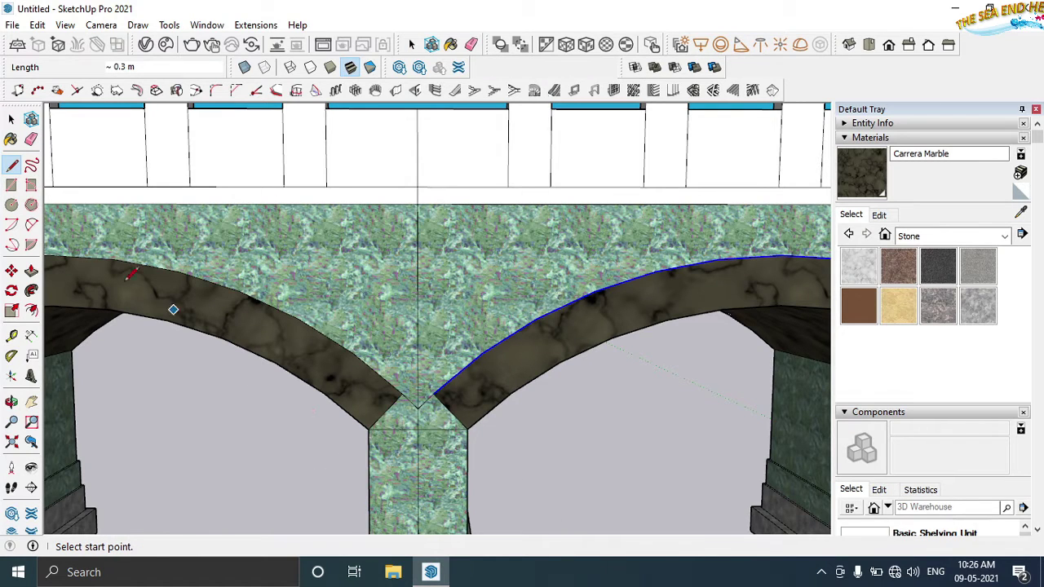
left_click(471, 44)
scroll(483, 446, "down", 2)
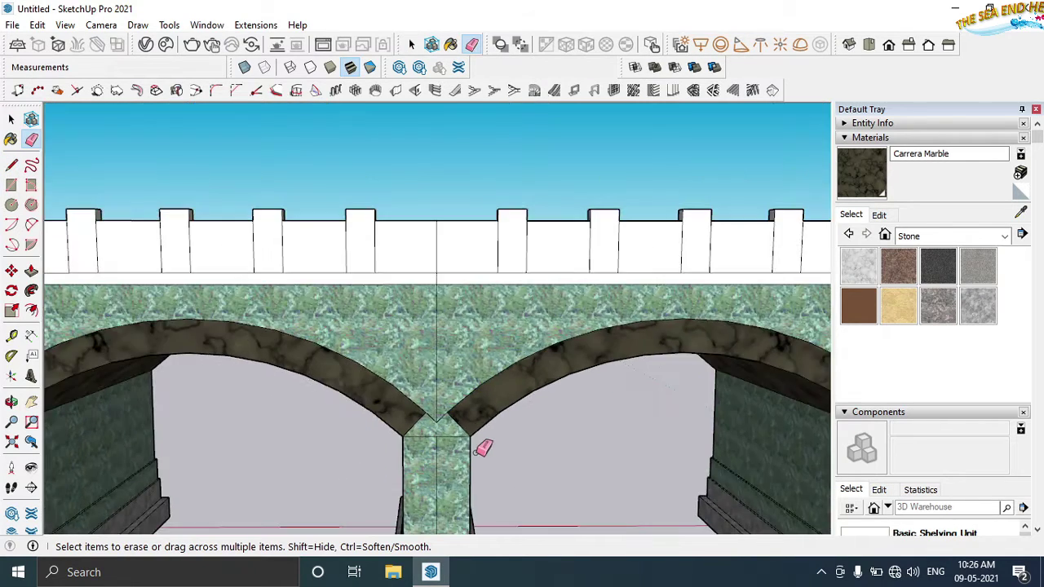
key("b")
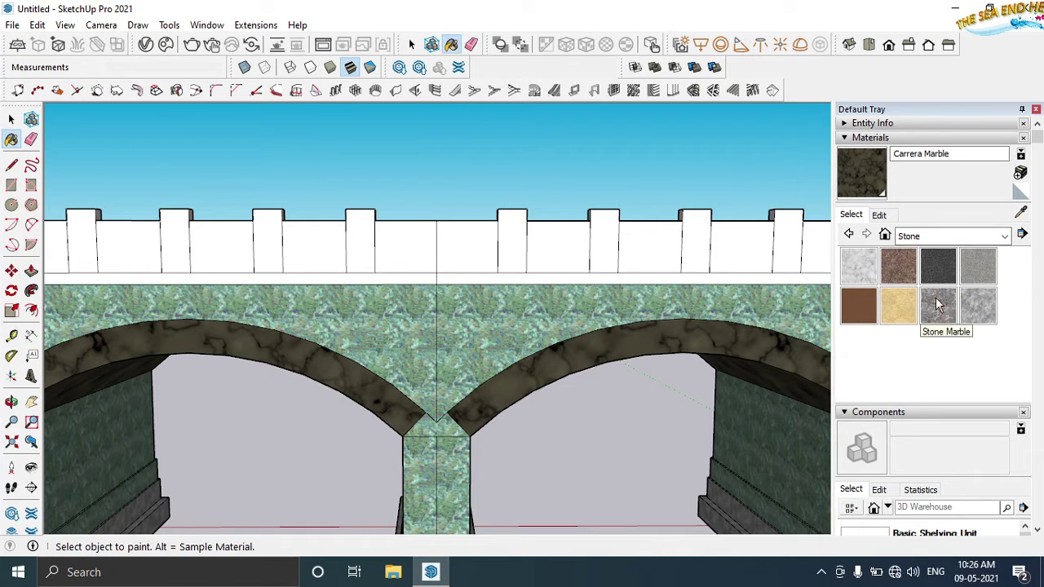
scroll(384, 419, "down", 3)
middle_click_drag(664, 422, 122, 439)
Step: Paint the bridge deck with the Granite Brown material
scroll(586, 430, "down", 5)
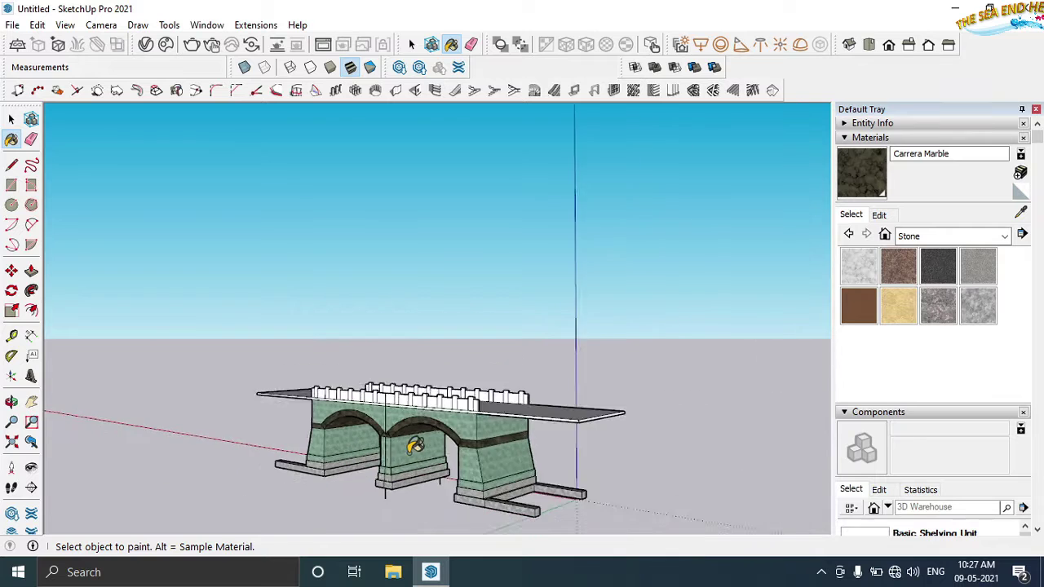
middle_click_drag(415, 431, 540, 449)
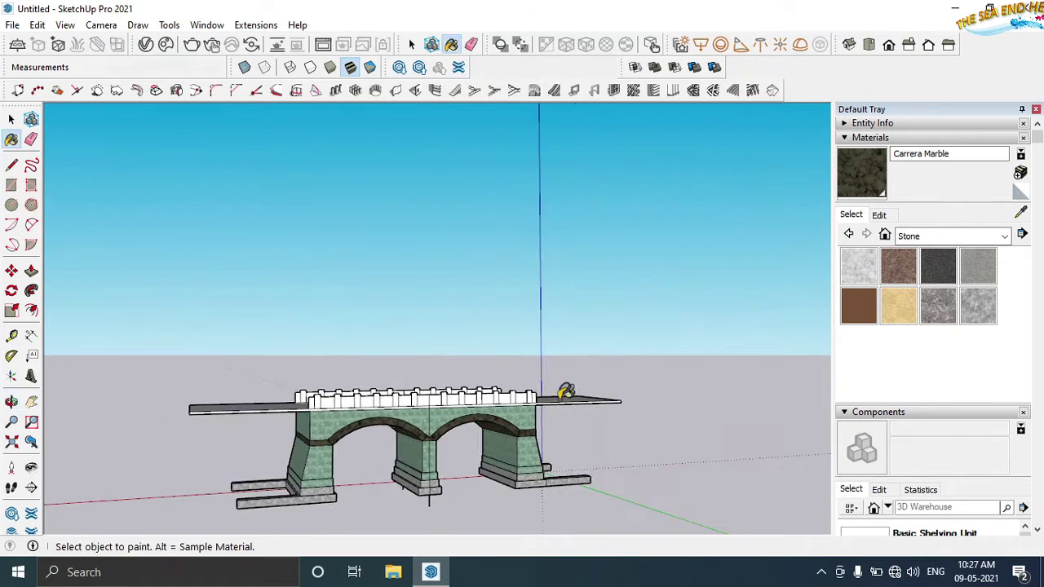
middle_click_drag(563, 396, 620, 342)
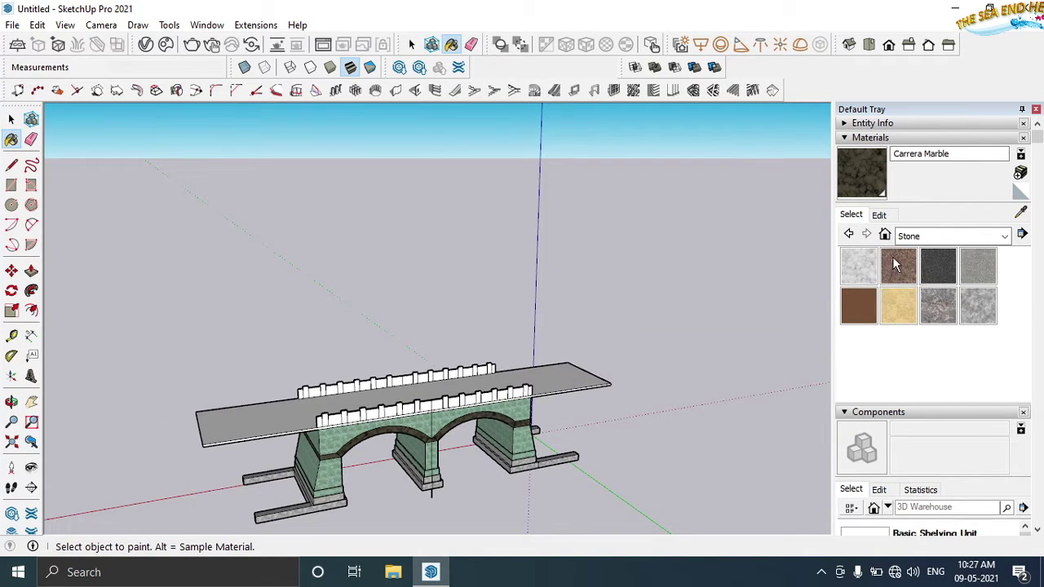
left_click(895, 263)
left_click(879, 215)
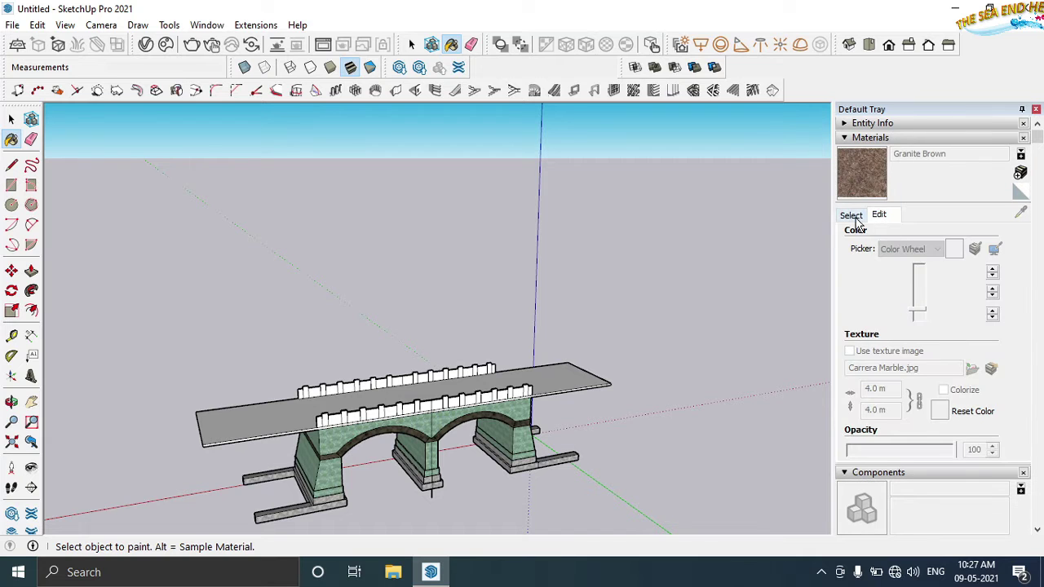
left_click(559, 366)
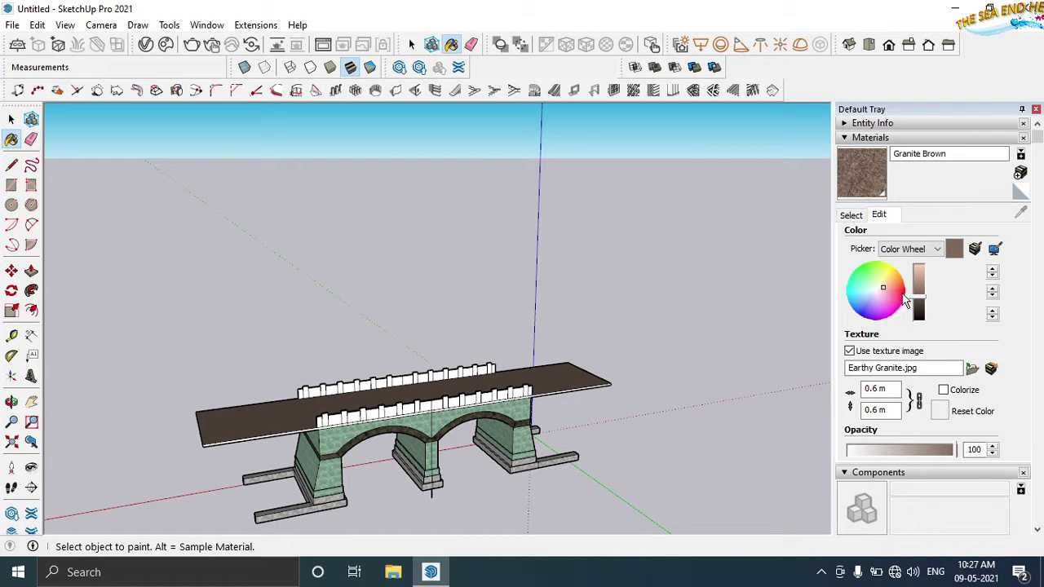
Step: Set the Granite Brown texture width to 1.7 m
middle_click_drag(742, 387, 441, 410)
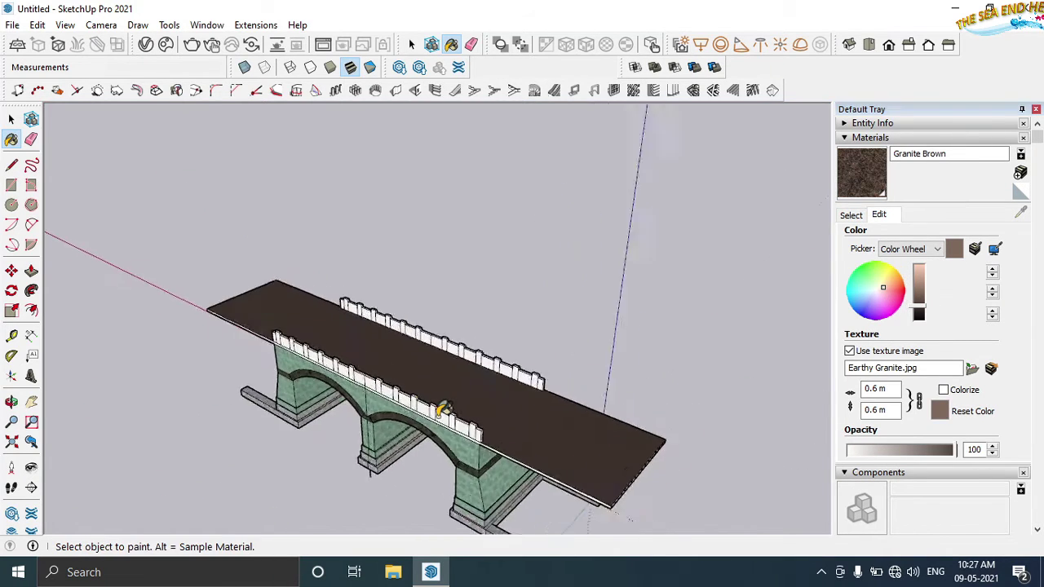
scroll(441, 410, "up", 1)
left_click_drag(912, 392, 845, 399)
type("1.7")
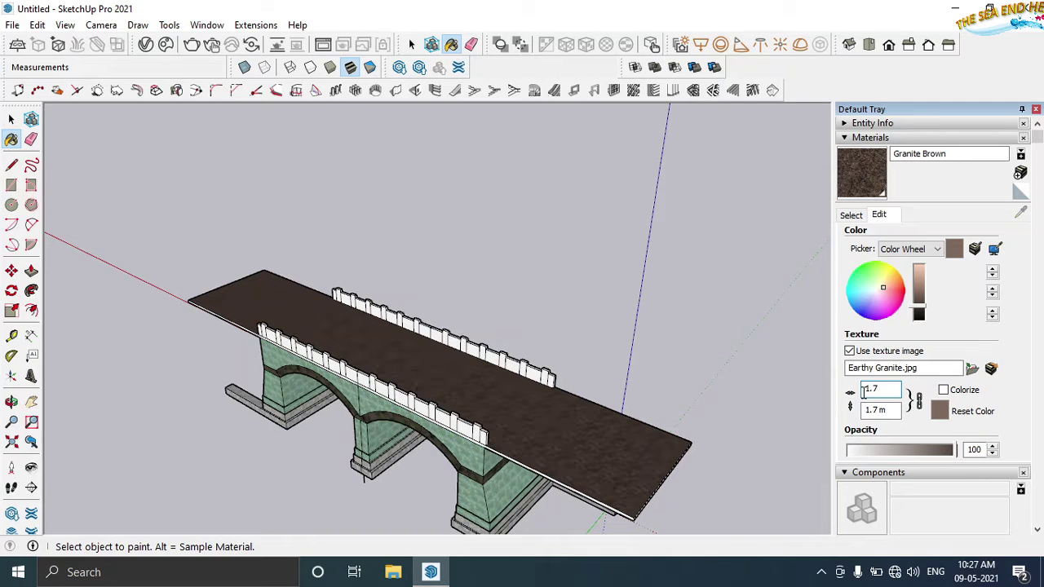
key("Return")
middle_click_drag(755, 429, 737, 429)
left_click(924, 250)
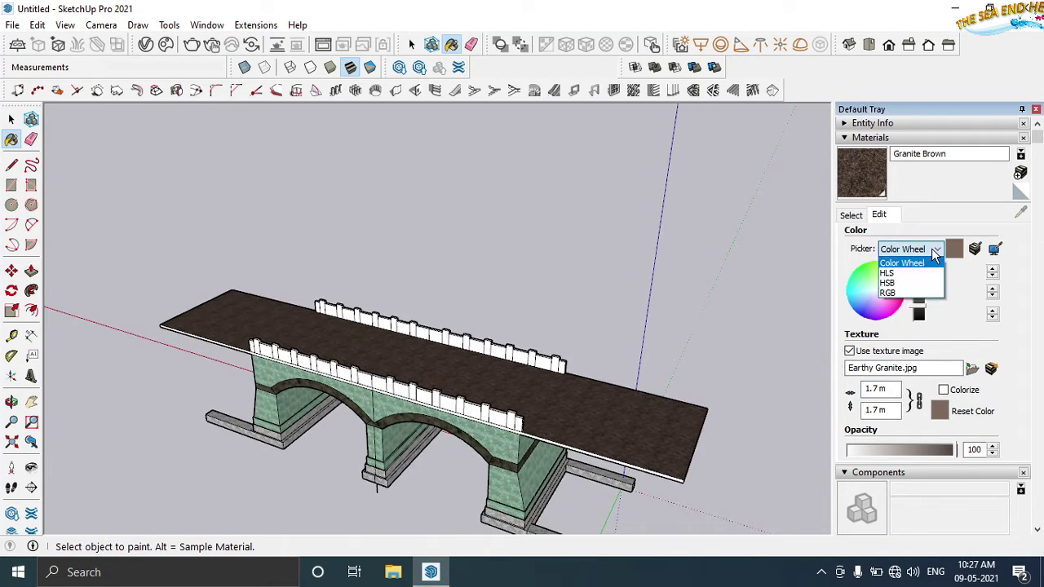
left_click(901, 260)
Step: Window-select the crenellated parapets along both sides of the deck
left_click(851, 216)
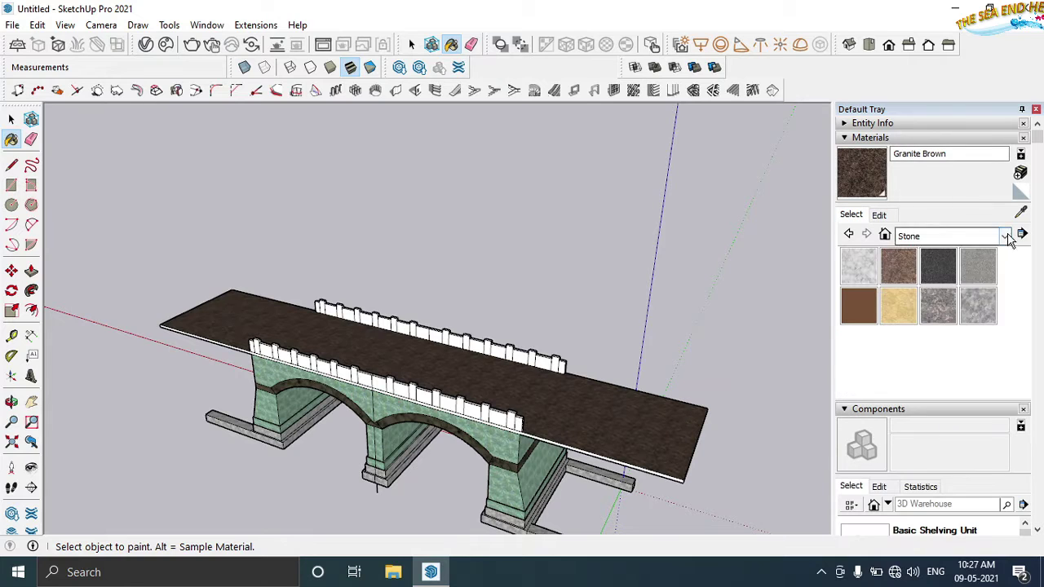
left_click(1004, 236)
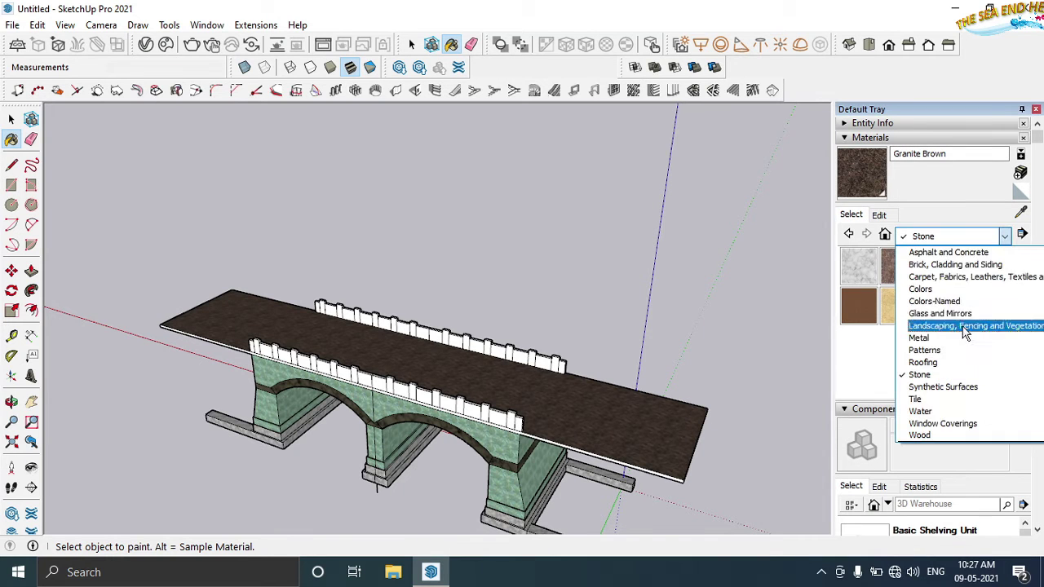
left_click(976, 278)
mouse_move(783, 464)
middle_mouse_down()
mouse_move(741, 504)
mouse_move(522, 457)
middle_mouse_up()
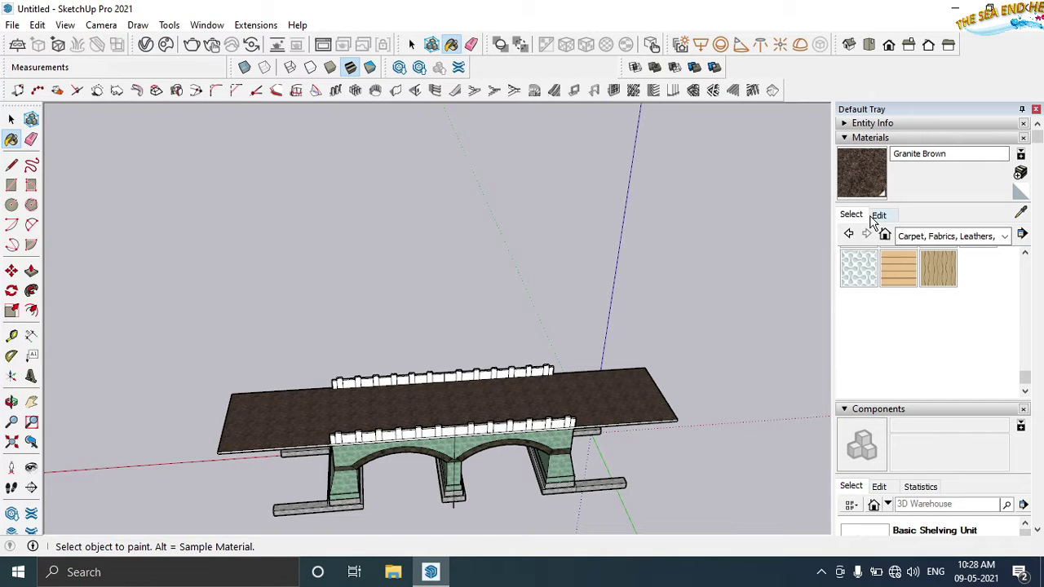
left_click(11, 119)
mouse_move(274, 285)
middle_mouse_down()
mouse_move(449, 270)
mouse_move(465, 345)
mouse_move(478, 329)
middle_mouse_up()
scroll(466, 345, "up", 2)
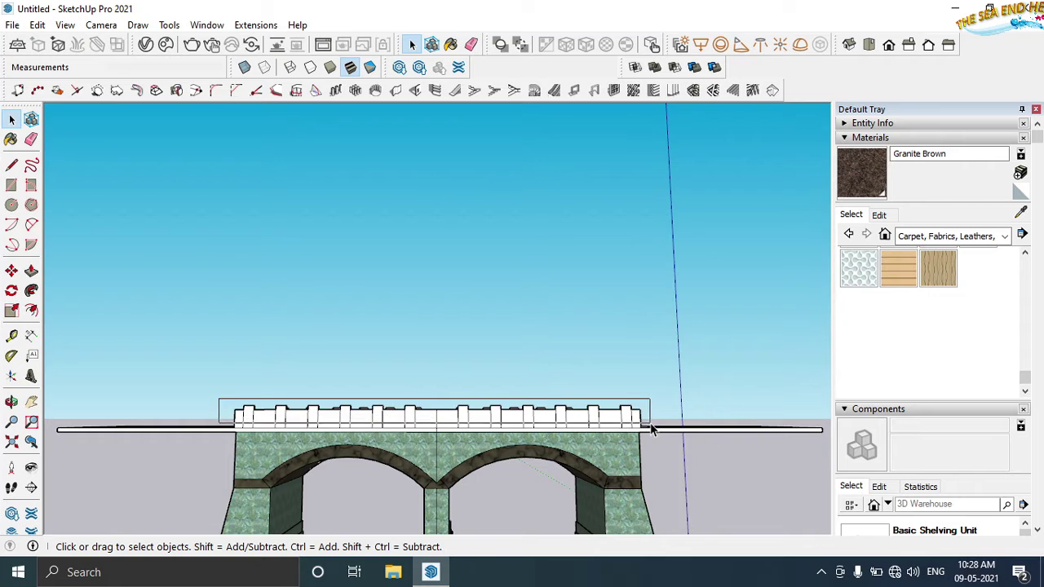
left_click_drag(470, 420, 650, 429)
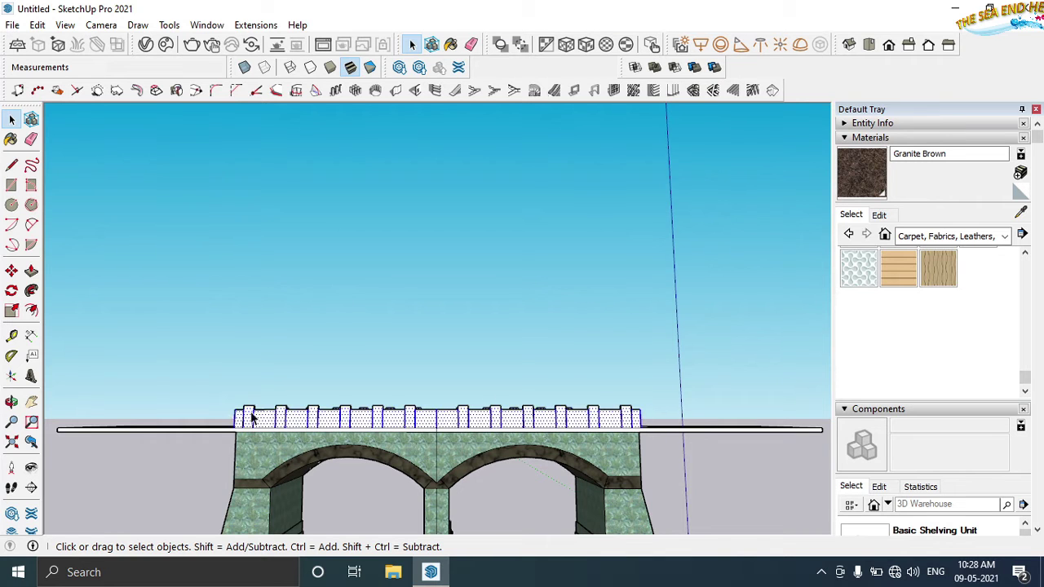
Step: Open the Metal material category and pick Metal Embossed
mouse_move(245, 415)
middle_mouse_down()
mouse_move(478, 433)
mouse_move(570, 407)
middle_mouse_up()
left_click(879, 215)
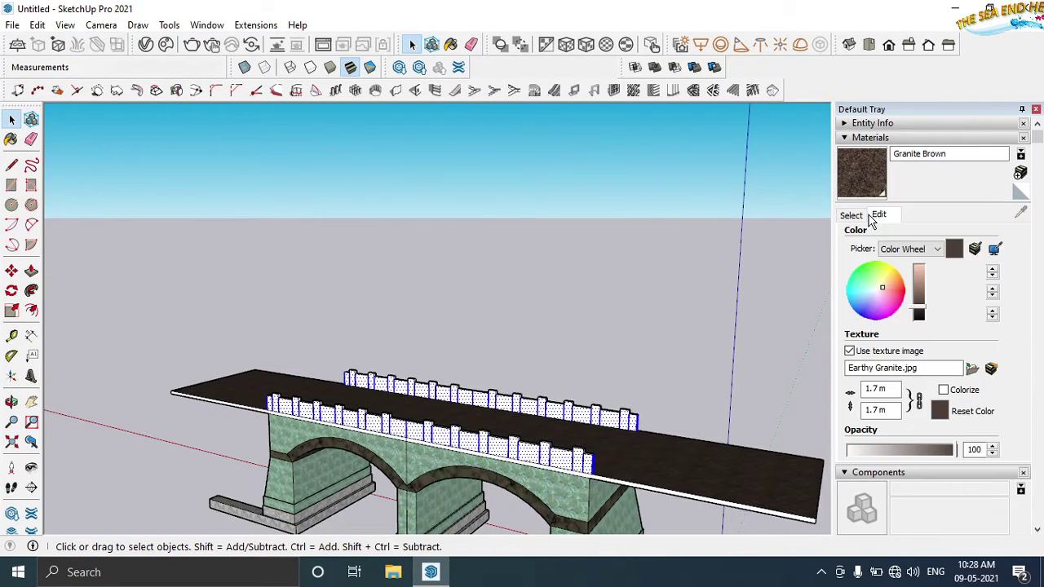
left_click(851, 215)
left_click(1003, 235)
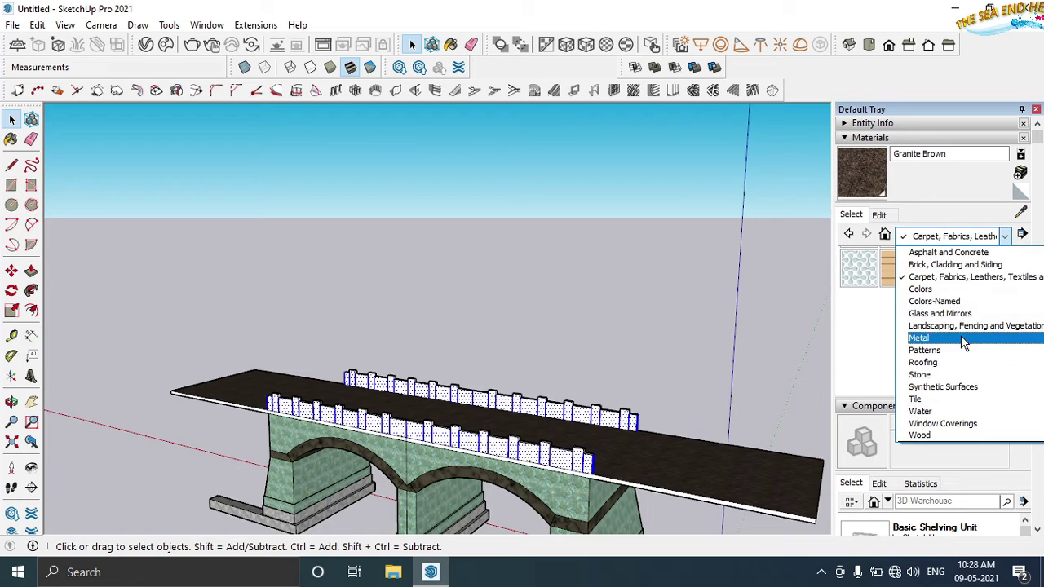
left_click(960, 335)
left_click(969, 275)
Step: Paint the parapet crenellations Metal Embossed, after briefly trying Metal Steel Textured White
left_click(581, 457)
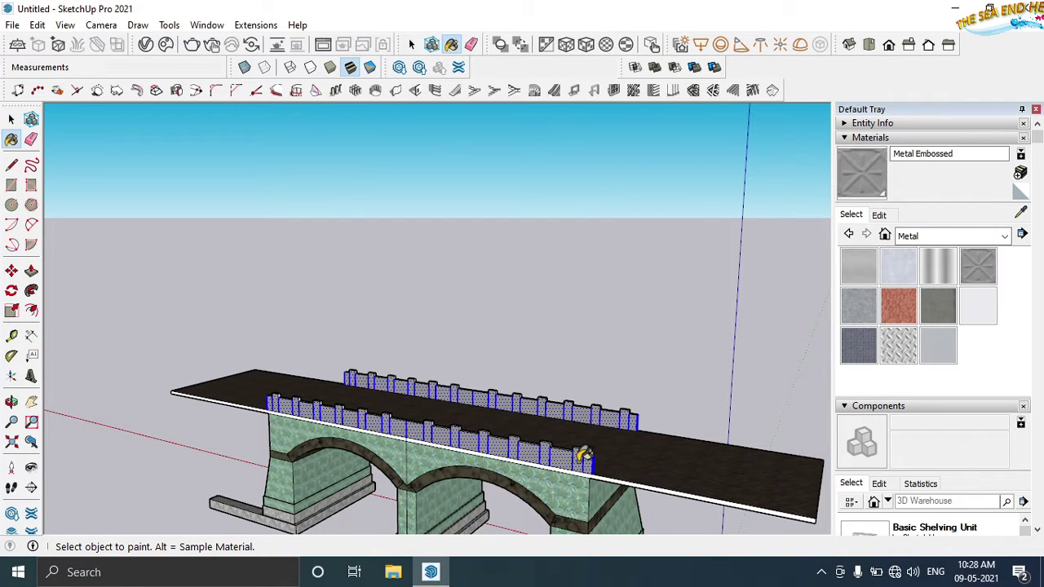
left_click(899, 345)
left_click(559, 453)
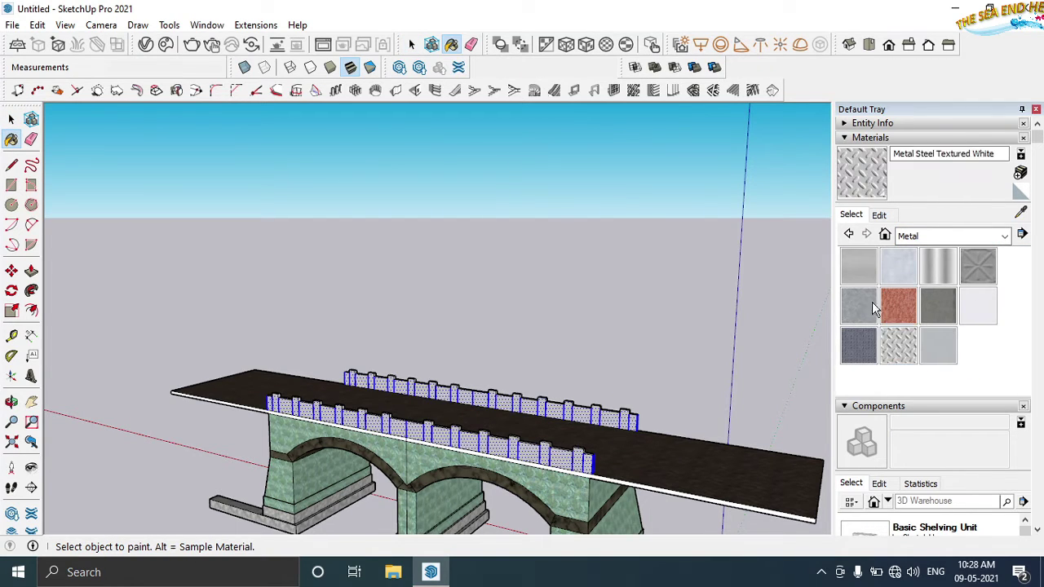
left_click(978, 265)
left_click(617, 458)
Step: Clear the selection and orbit down to eye level with the parapet
middle_click_drag(484, 396, 585, 361)
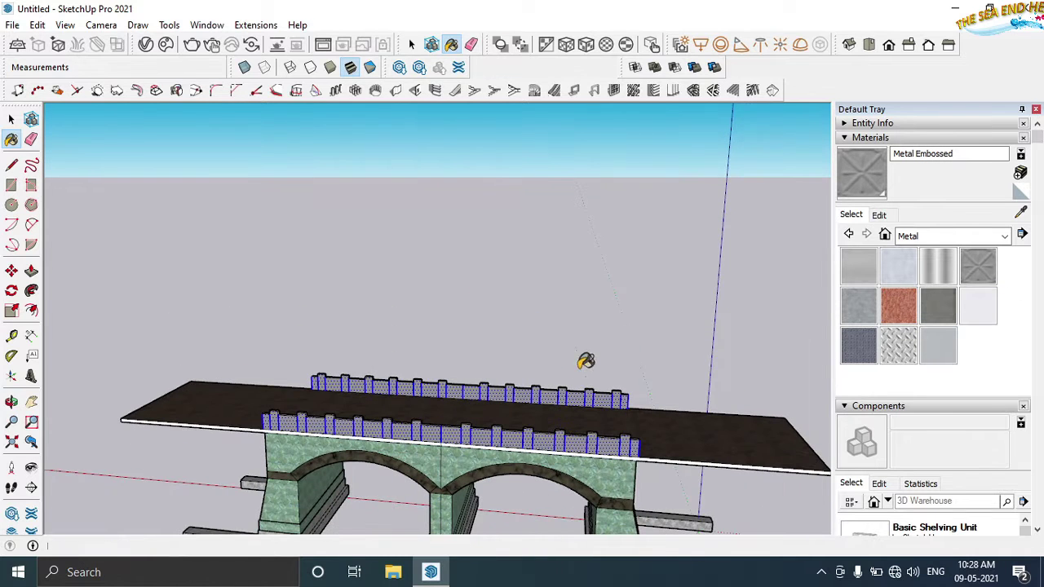
key("space")
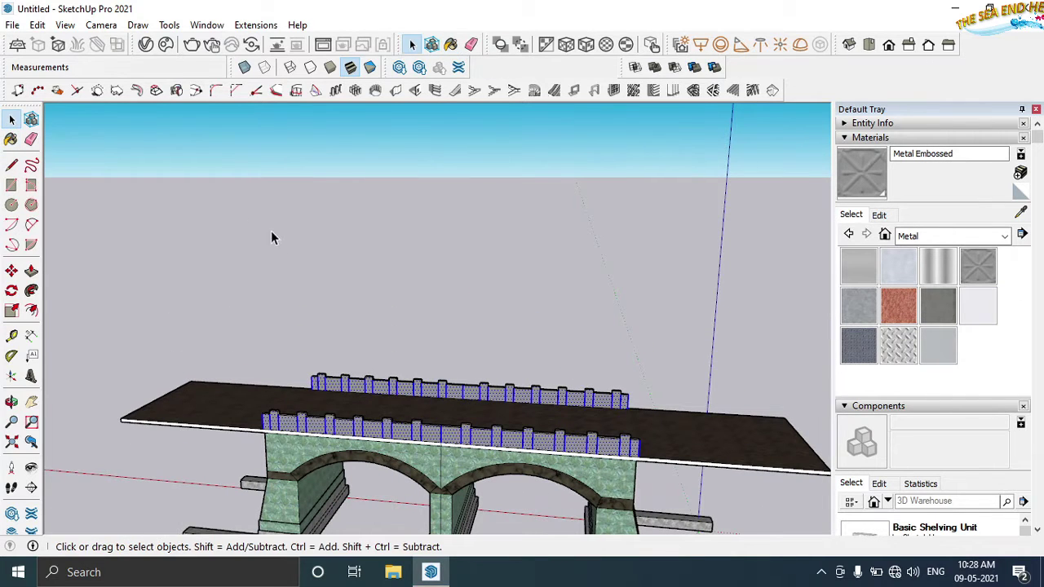
left_click(273, 235)
mouse_move(304, 391)
middle_mouse_down()
mouse_move(484, 454)
mouse_move(427, 305)
middle_mouse_up()
scroll(594, 428, "up", 3)
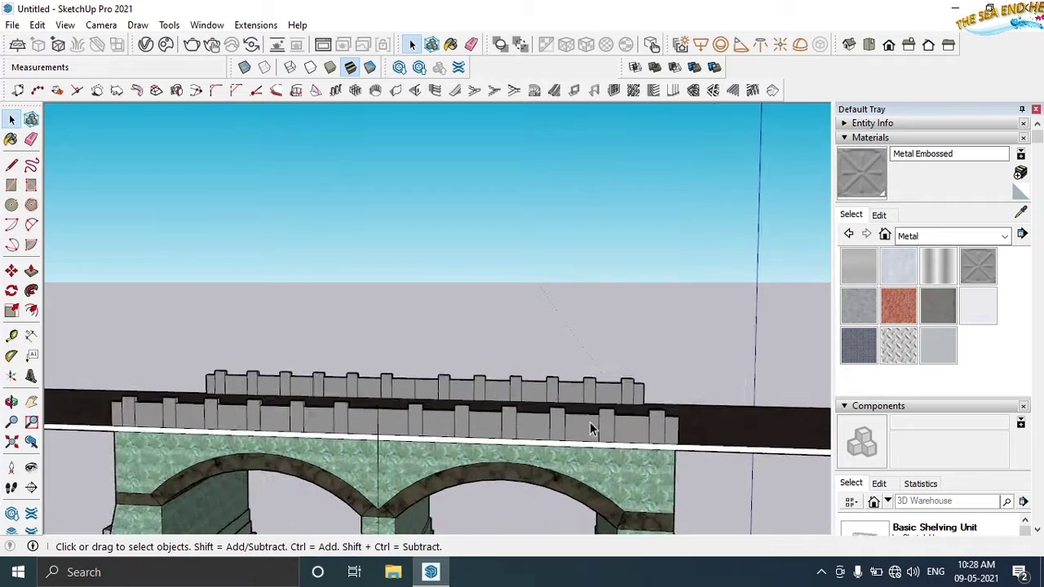
middle_click_drag(594, 429, 609, 406)
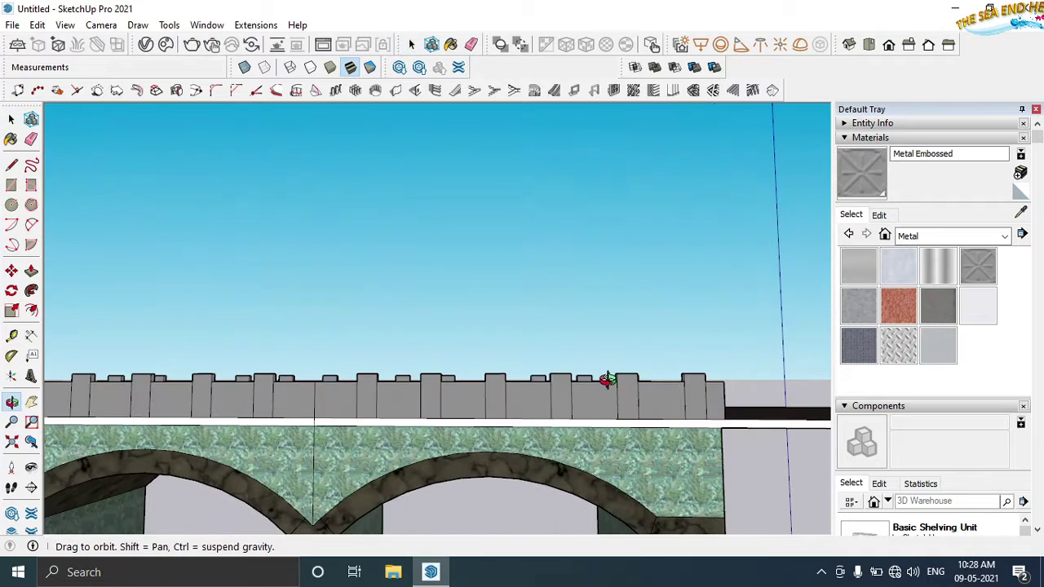
Step: Set the Metal Embossed texture width to 0.7 m in the material's Edit settings
left_click(879, 215)
double_click(864, 389)
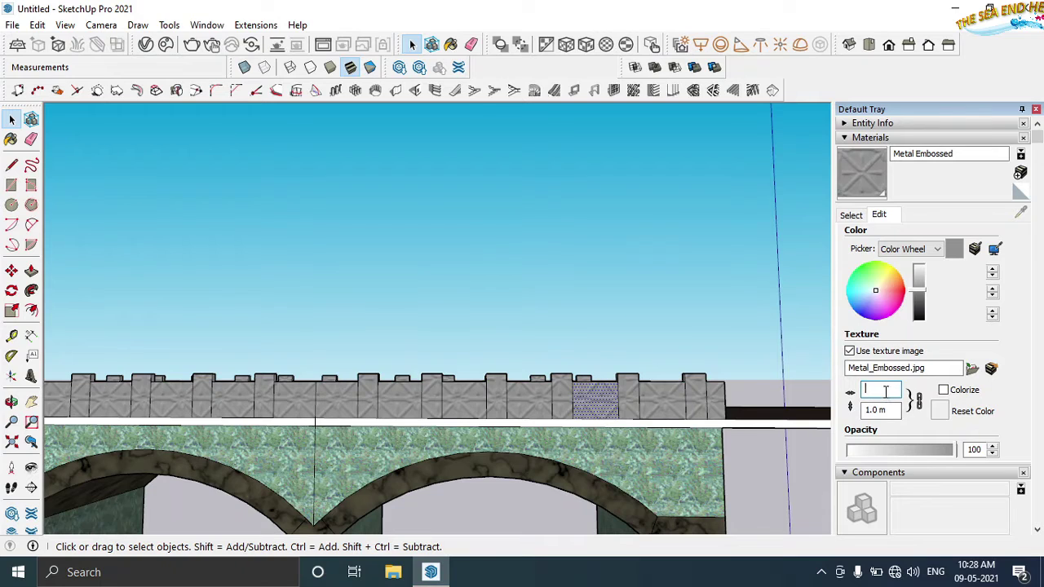
type("2")
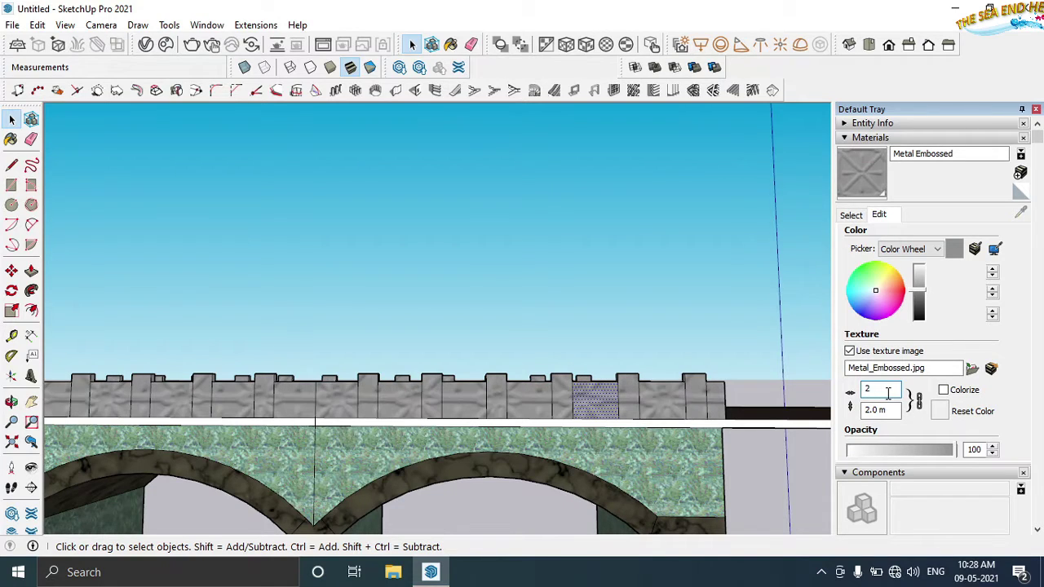
type("9")
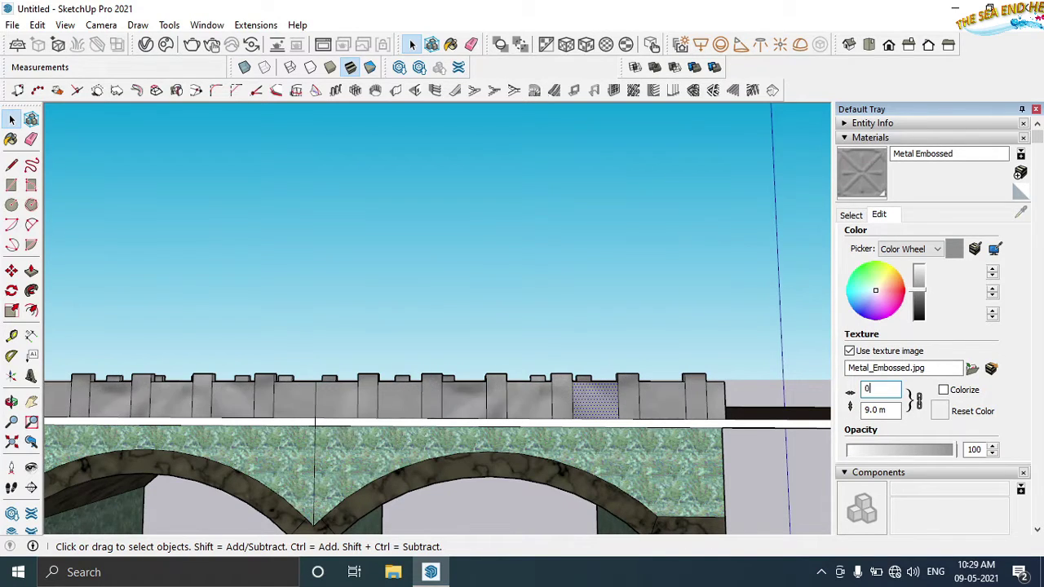
type(".7 m")
scroll(734, 354, "down", 3)
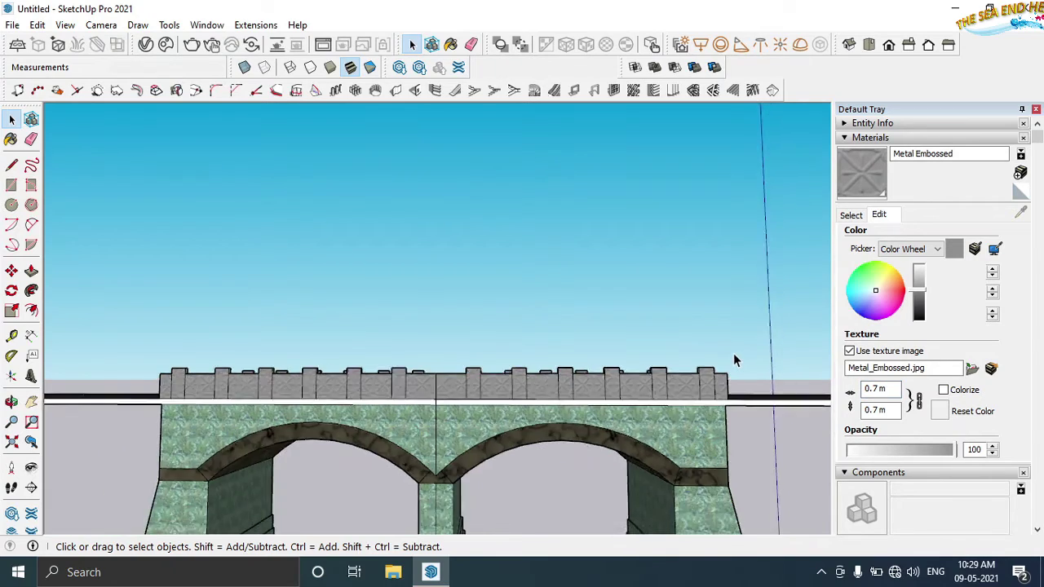
mouse_move(734, 355)
middle_mouse_down()
mouse_move(609, 369)
mouse_move(598, 361)
mouse_move(655, 339)
mouse_move(813, 497)
mouse_move(722, 415)
mouse_move(687, 442)
mouse_move(699, 421)
mouse_move(702, 430)
middle_mouse_up()
scroll(653, 368, "down", 3)
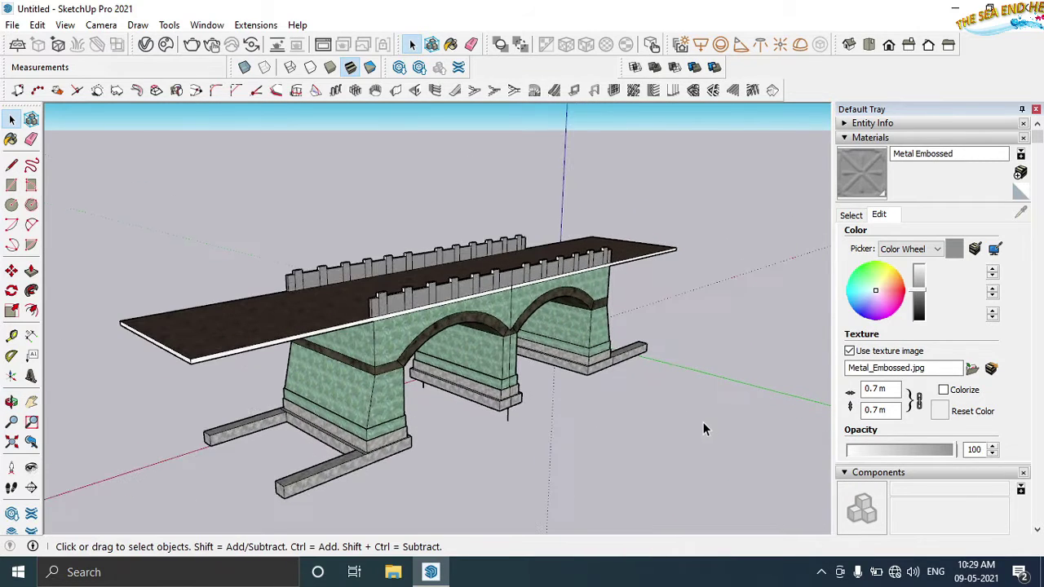
Step: Choose Brick Antique 01 from the Brick, Cladding and Siding category
left_click(850, 214)
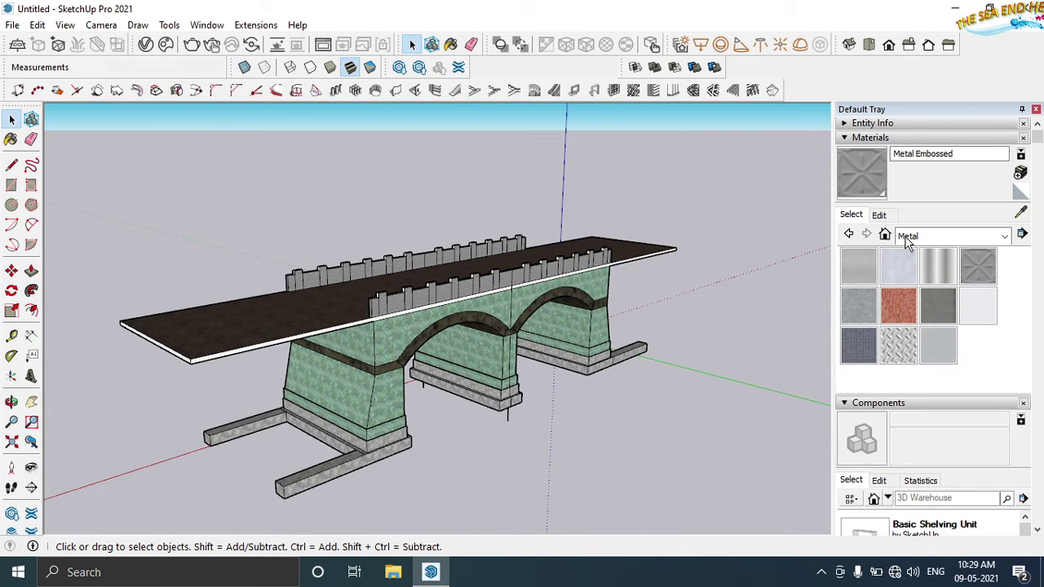
left_click(962, 237)
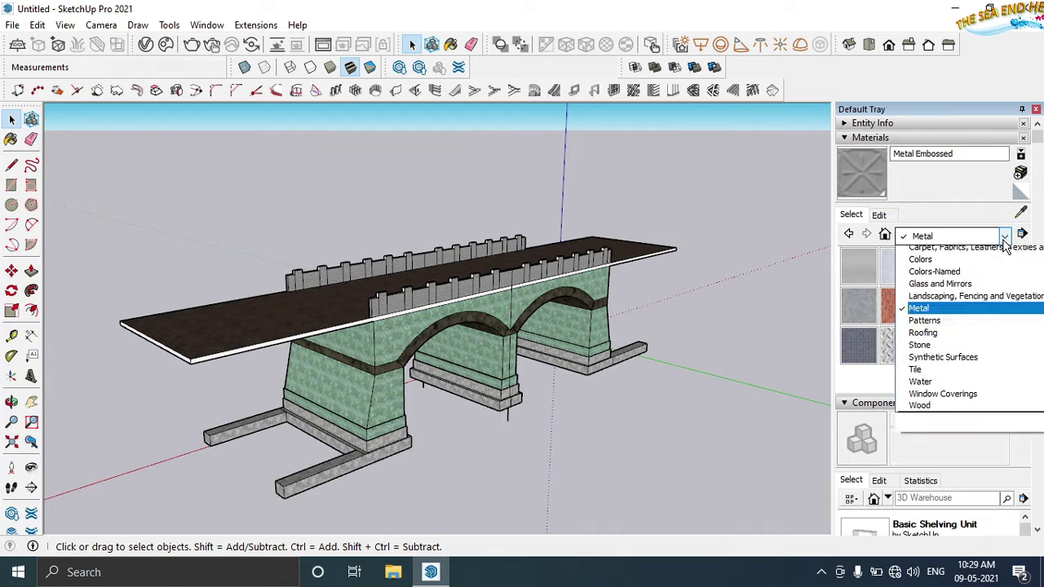
left_click(922, 275)
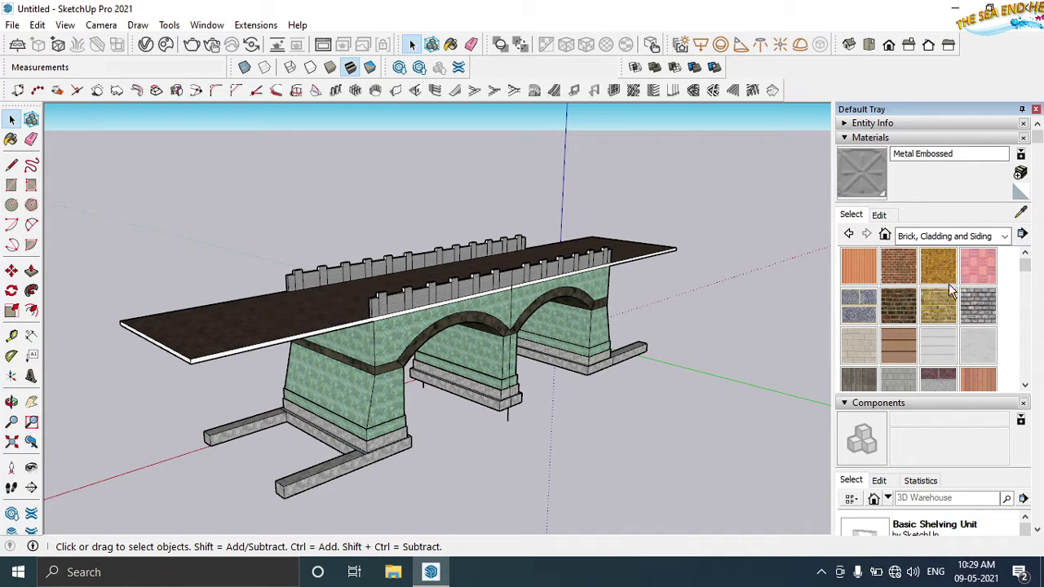
scroll(950, 285, "down", 1)
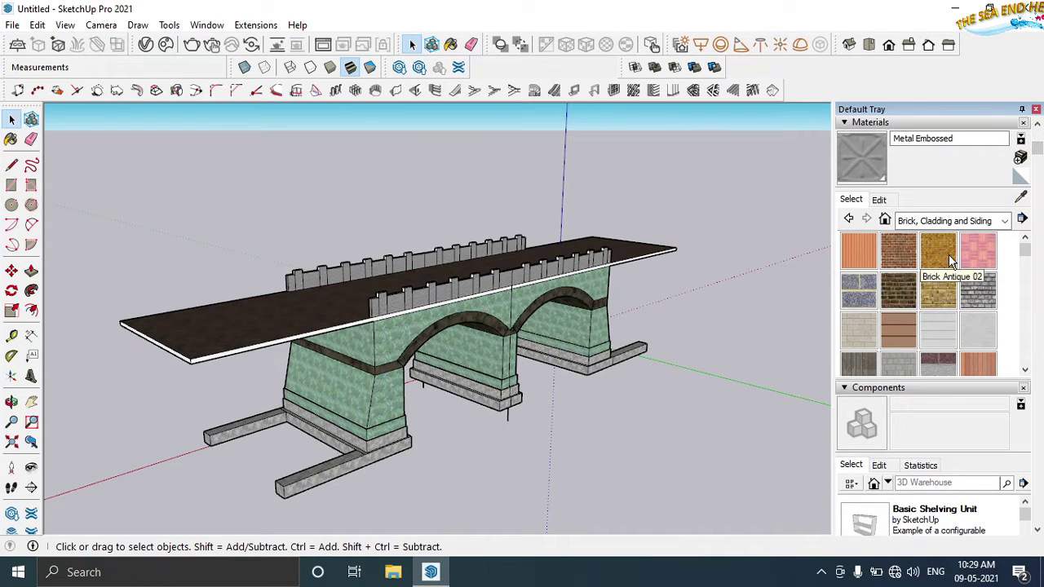
left_click(902, 252)
Step: Paint the spandrel faces above the arches brick on the near and far sides
left_click(396, 326)
left_click(549, 290)
left_click(376, 341)
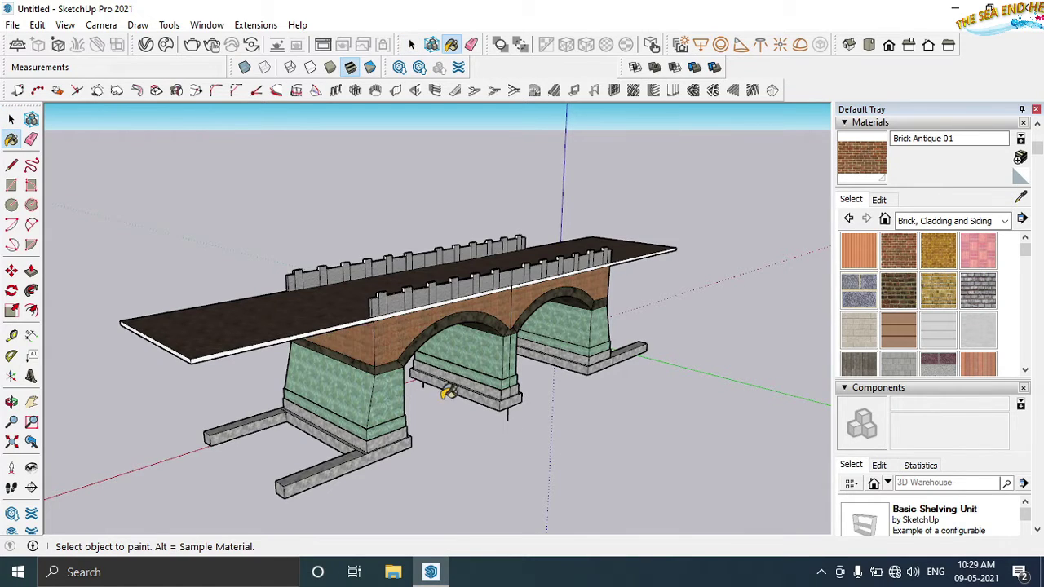
mouse_move(448, 392)
middle_mouse_down()
mouse_move(424, 302)
mouse_move(356, 366)
mouse_move(606, 242)
mouse_move(527, 307)
mouse_move(366, 207)
middle_mouse_up()
left_click(366, 207)
left_click(692, 239)
mouse_move(692, 240)
middle_mouse_down()
mouse_move(431, 307)
mouse_move(548, 384)
mouse_move(475, 373)
mouse_move(496, 415)
mouse_move(522, 417)
middle_mouse_up()
Step: Set the Brick Antique 01 texture width to 6 m, about 3.8 m tall
left_click(879, 198)
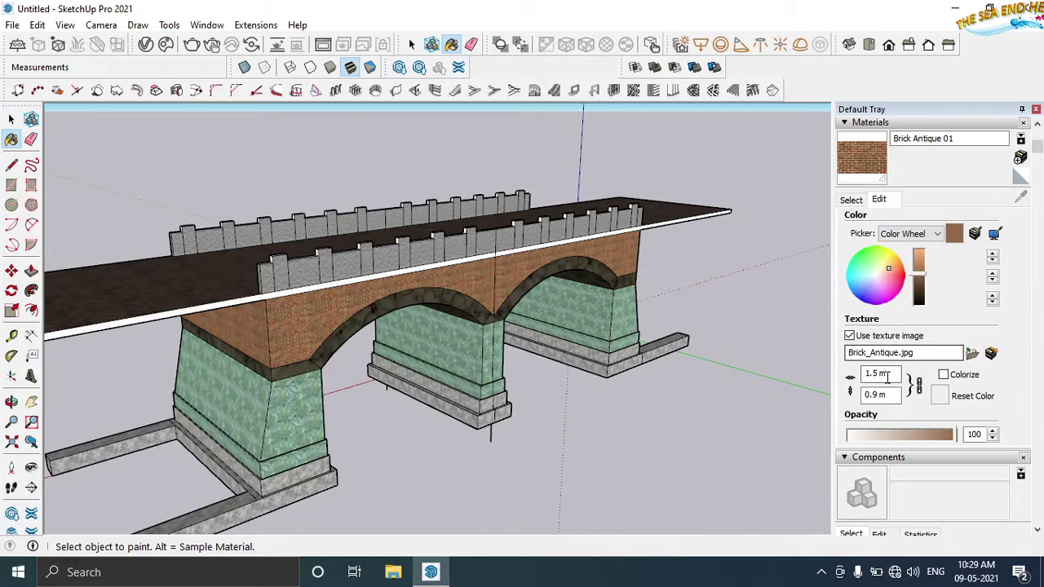
left_click(875, 373)
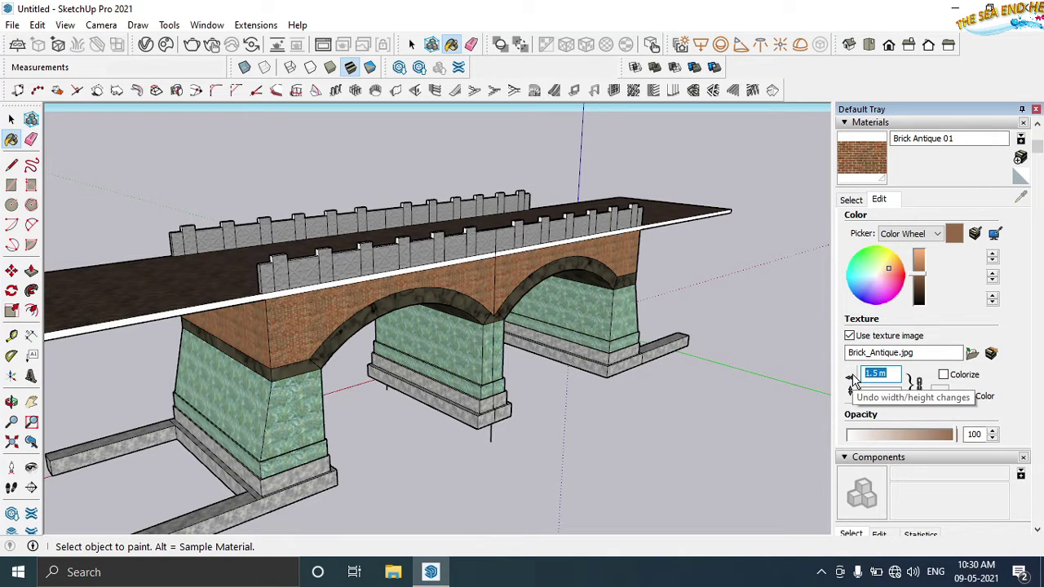
type("2")
type("4")
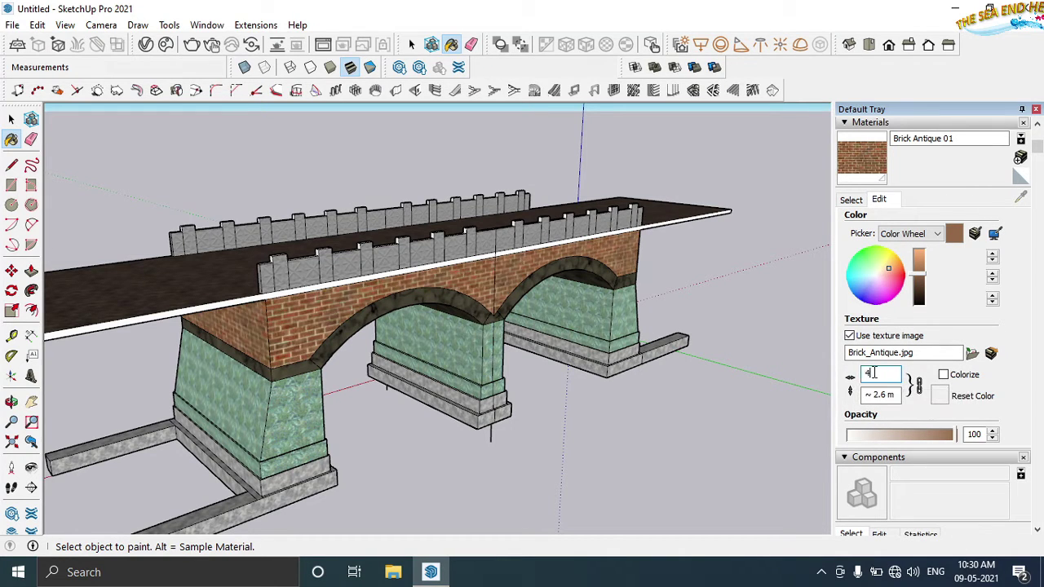
type("6")
key("Return")
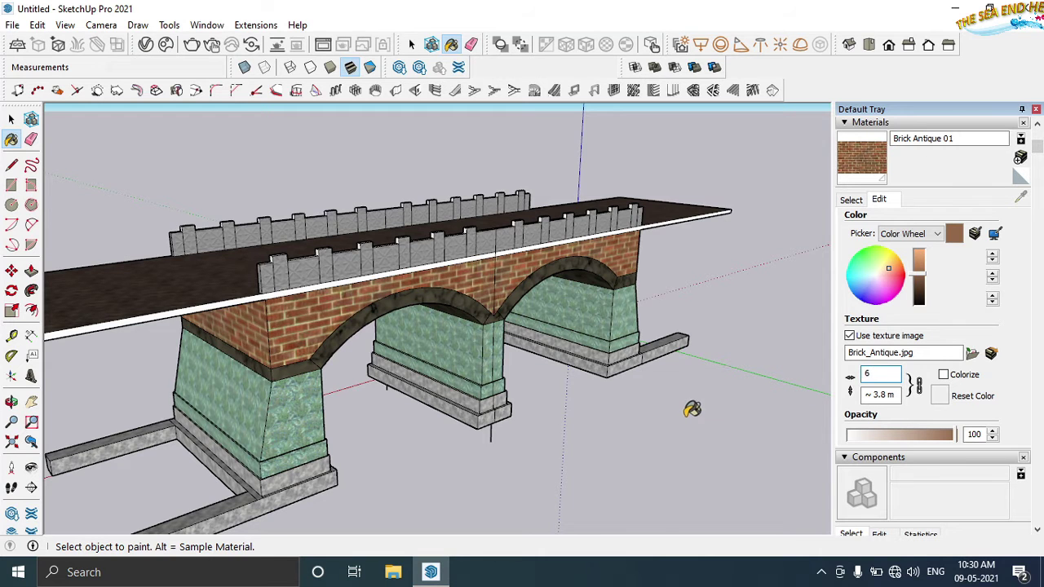
middle_click_drag(692, 410, 485, 379)
scroll(484, 379, "down", 3)
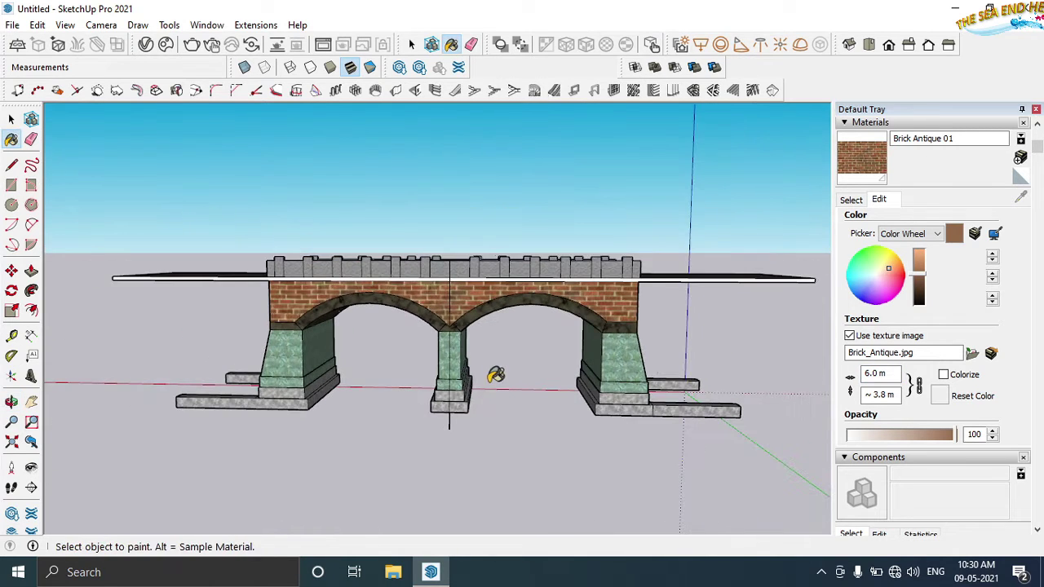
scroll(308, 269, "up", 1)
left_click(851, 200)
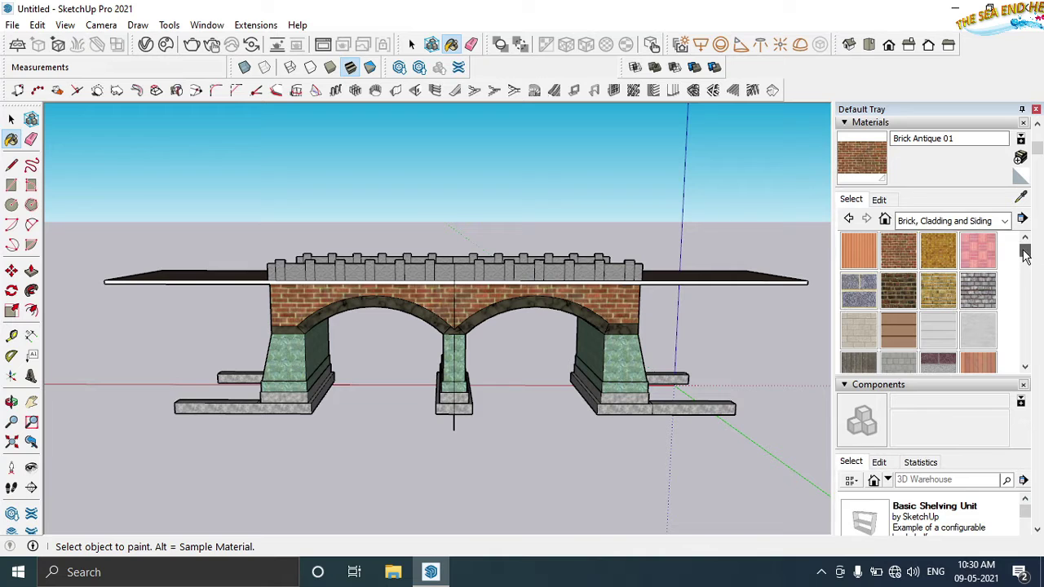
Step: Paint the deck's front ledge and left and right edge strips with Modern Siding
left_click_drag(1024, 255, 1025, 316)
left_click(977, 244)
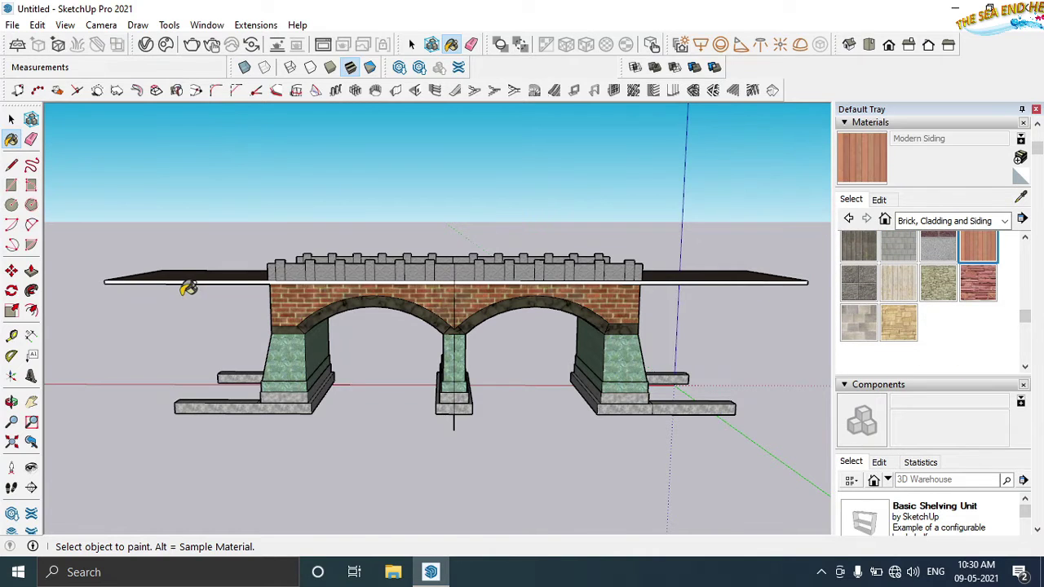
scroll(188, 288, "up", 2)
left_click(201, 268)
scroll(408, 261, "down", 1)
left_click(628, 270)
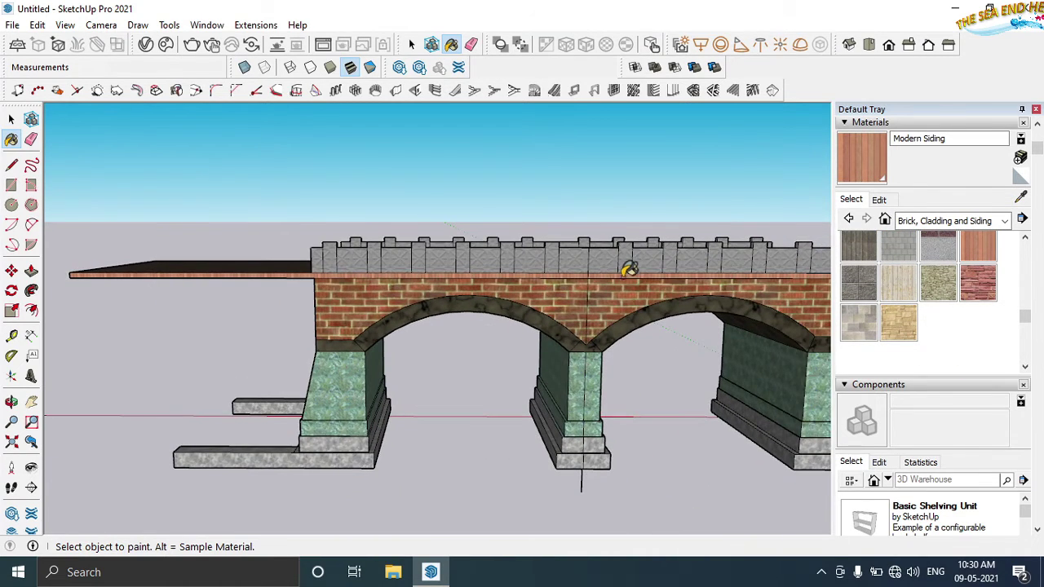
mouse_move(629, 270)
middle_mouse_down()
mouse_move(367, 302)
mouse_move(198, 264)
mouse_move(205, 240)
middle_mouse_up()
left_click(210, 247)
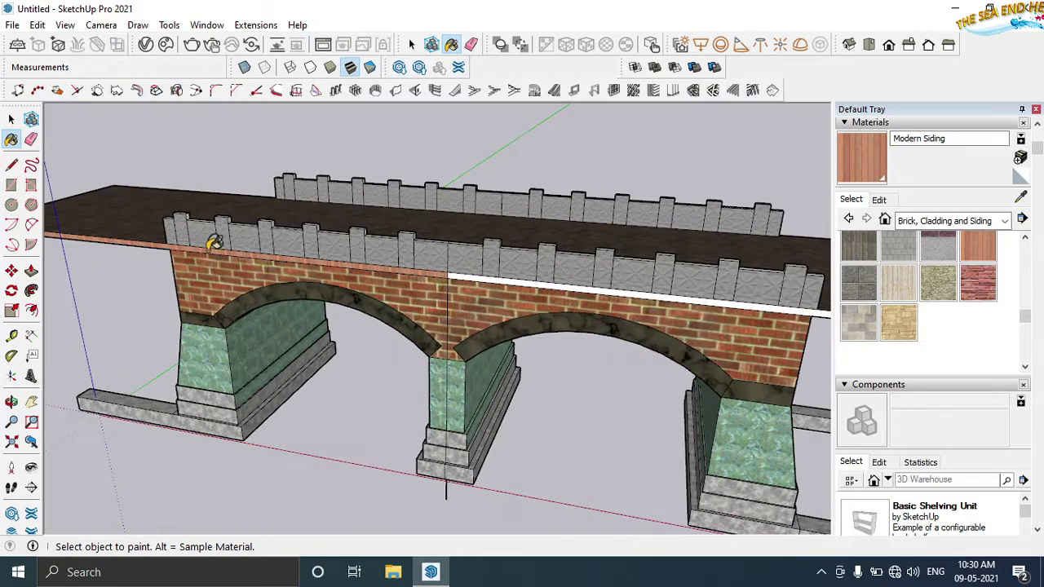
left_click(459, 267)
middle_click_drag(461, 265, 436, 295)
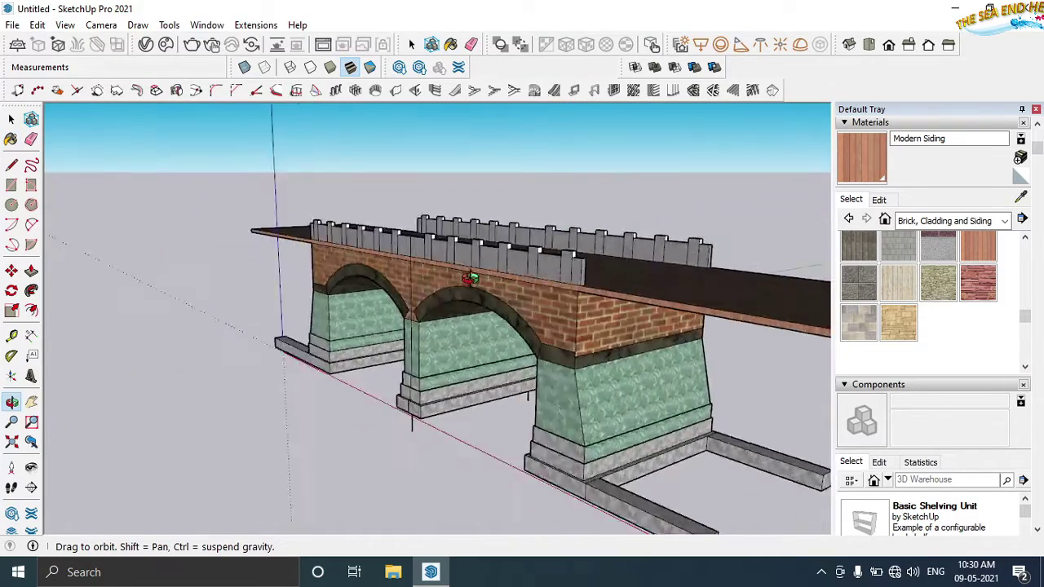
Step: Draw lines at the junction where the two arches meet above the central pier
scroll(436, 295, "up", 2)
key("l")
left_click(475, 331)
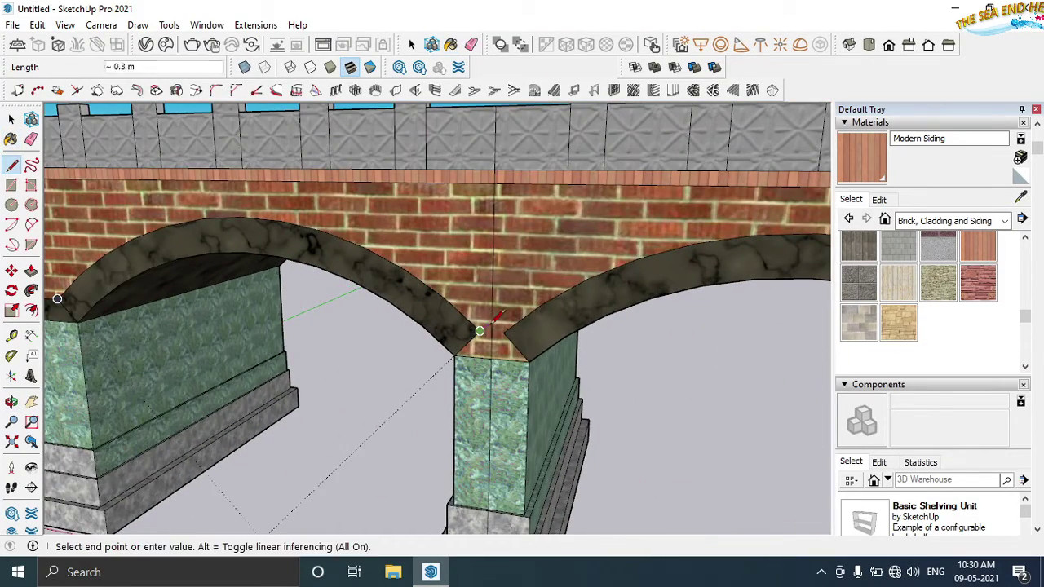
left_click(497, 318)
scroll(493, 324, "up", 2)
left_click(479, 326)
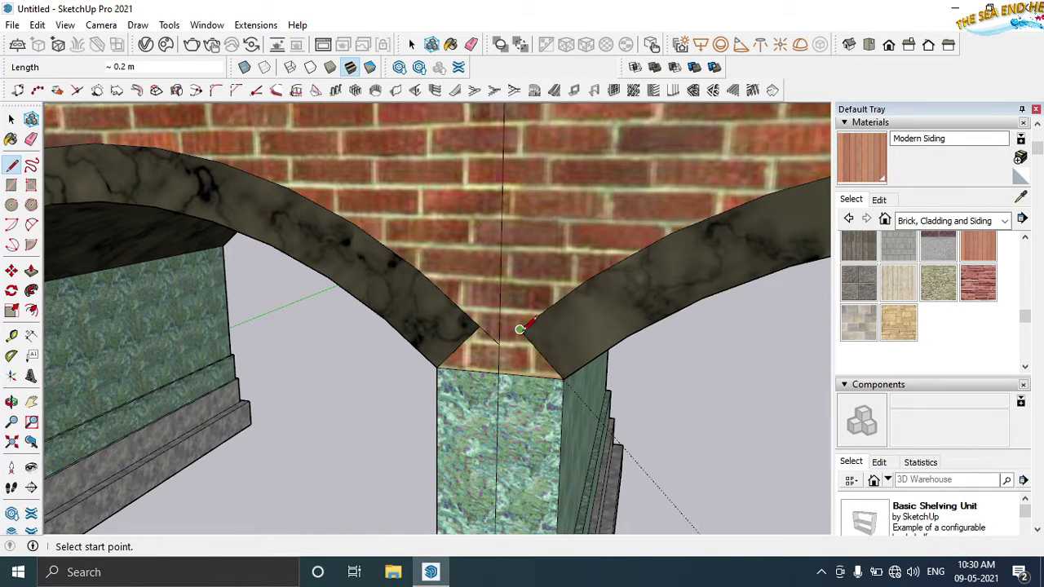
key("e")
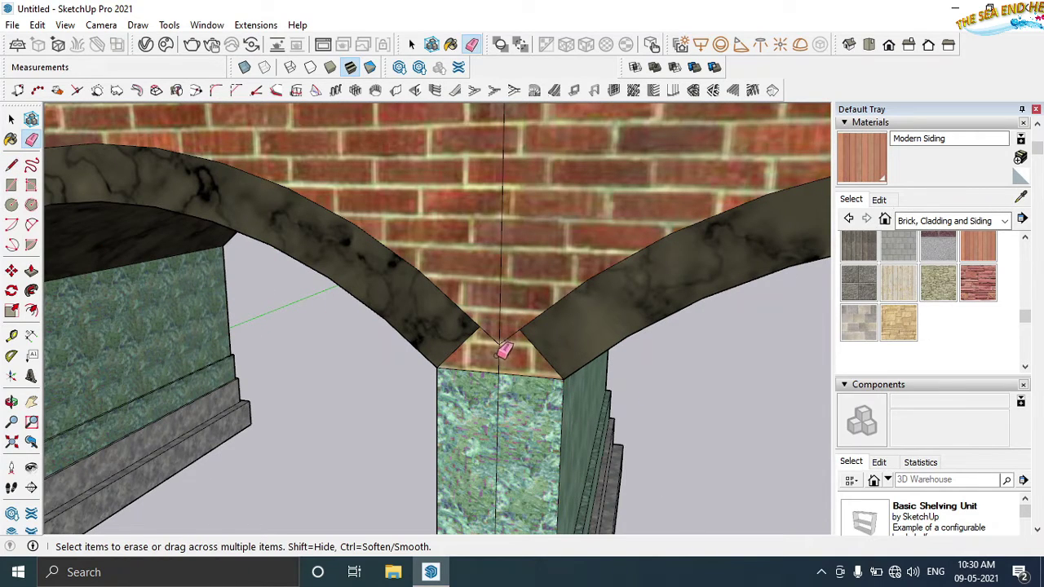
Step: Sample the arch's Carrera Marble as the active paint material
left_click(1020, 197)
left_click(461, 347)
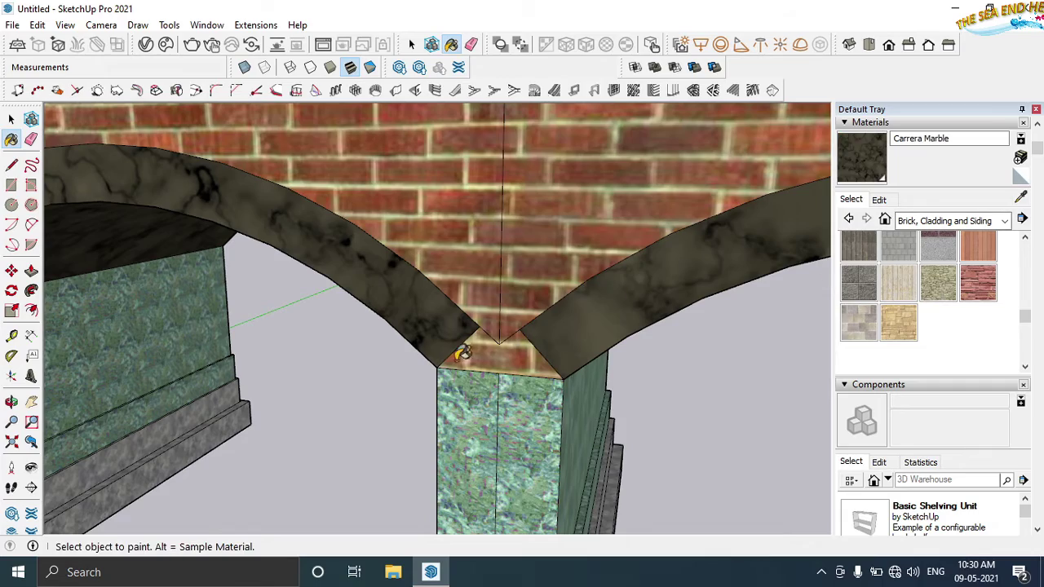
scroll(444, 341, "down", 3)
middle_click_drag(444, 341, 449, 373)
Step: Sample Modern Siding from the deck's side edge and paint the deck's front edge with it
scroll(380, 373, "down", 2)
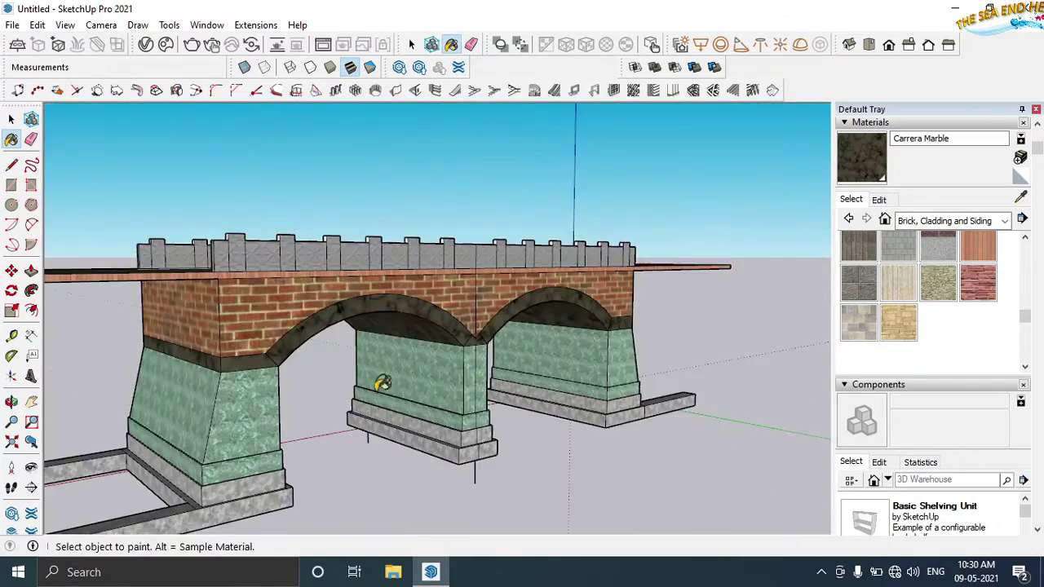
mouse_move(380, 373)
middle_mouse_down()
mouse_move(392, 441)
mouse_move(408, 408)
mouse_move(384, 513)
mouse_move(350, 459)
mouse_move(191, 438)
mouse_move(550, 345)
middle_mouse_up()
scroll(317, 472, "up", 2)
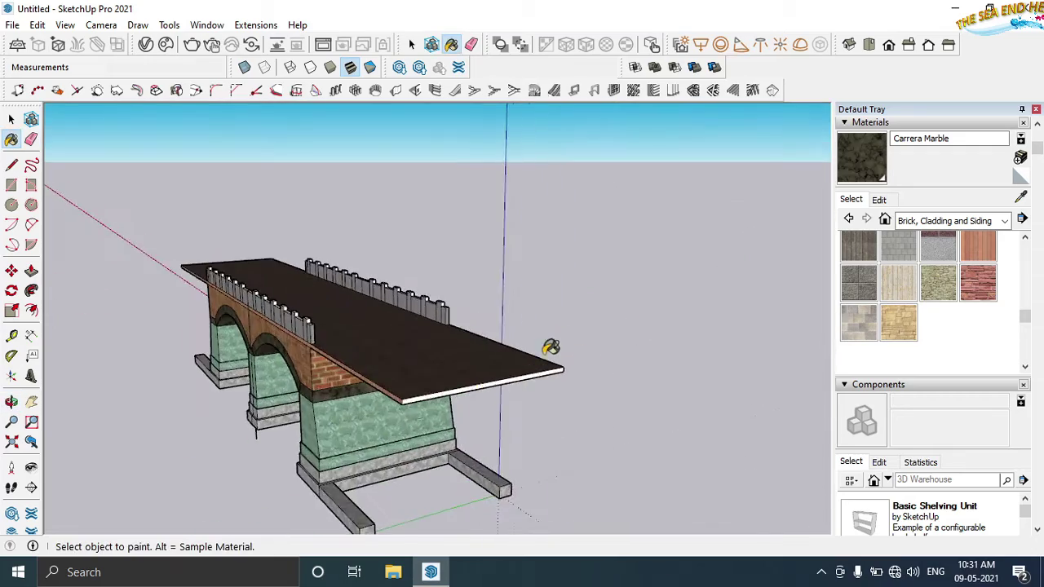
scroll(381, 359, "up", 4)
left_click(1019, 196)
left_click(722, 432)
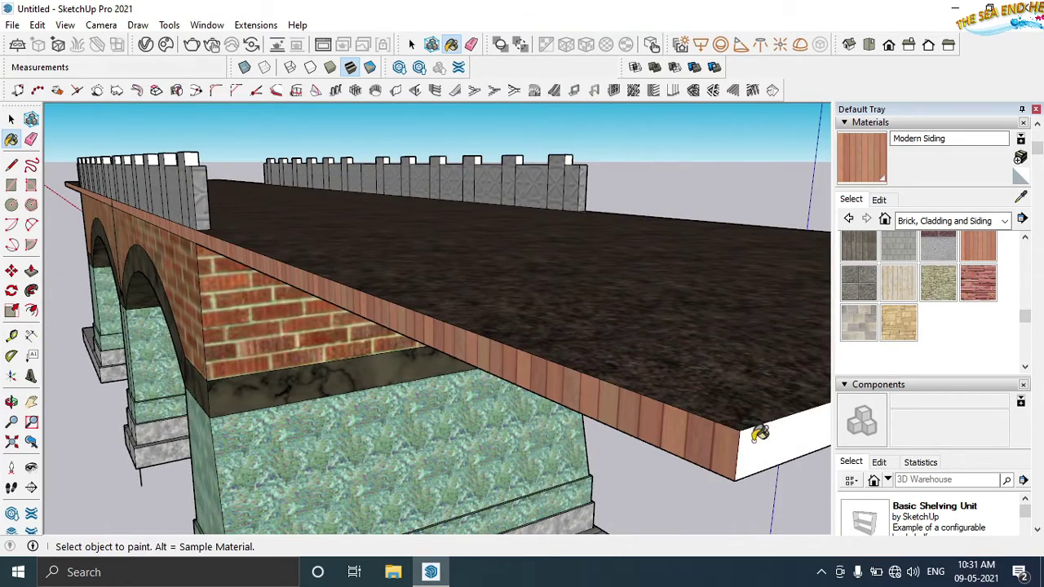
scroll(607, 394, "down", 3)
mouse_move(607, 394)
middle_mouse_down()
mouse_move(366, 330)
mouse_move(629, 315)
mouse_move(566, 340)
middle_mouse_up()
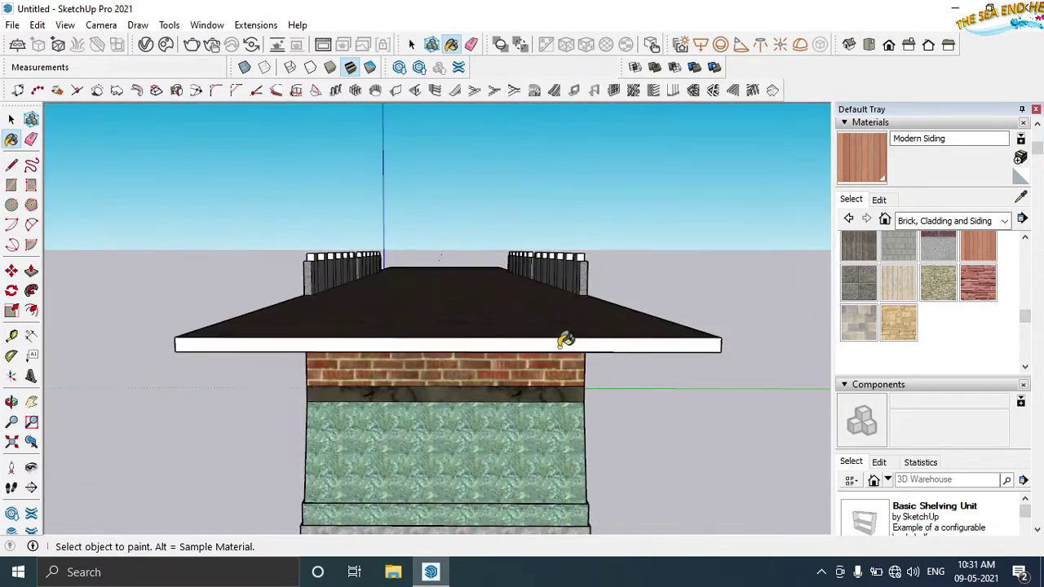
left_click(566, 340)
Step: Orbit to a front-on view of the whole bridge, take the Eraser, and collapse the Components panel
middle_click_drag(349, 298, 412, 345)
scroll(412, 345, "down", 2)
scroll(501, 354, "down", 2)
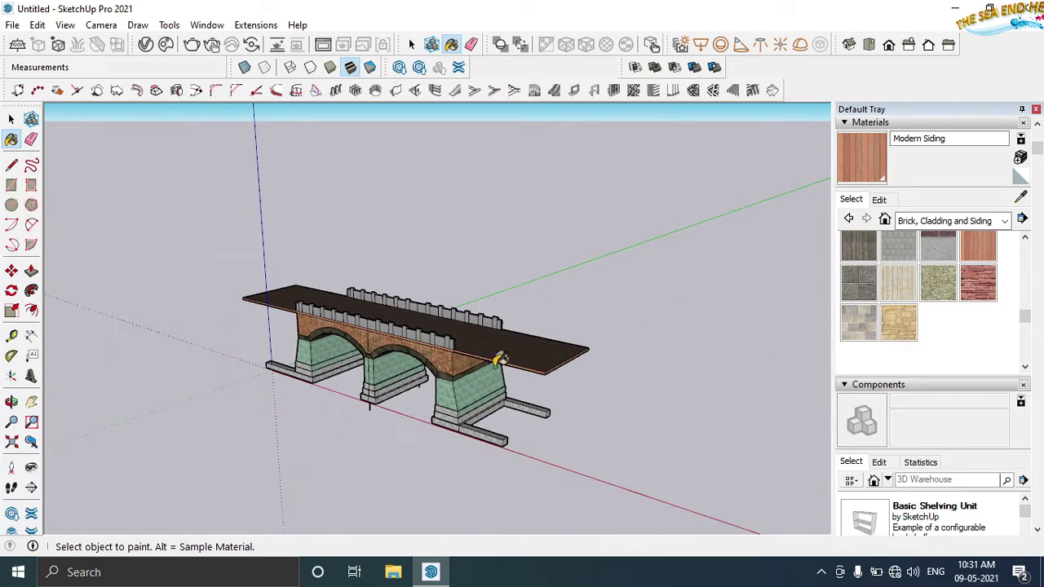
mouse_move(631, 397)
middle_mouse_down()
mouse_move(526, 435)
mouse_move(415, 433)
middle_mouse_up()
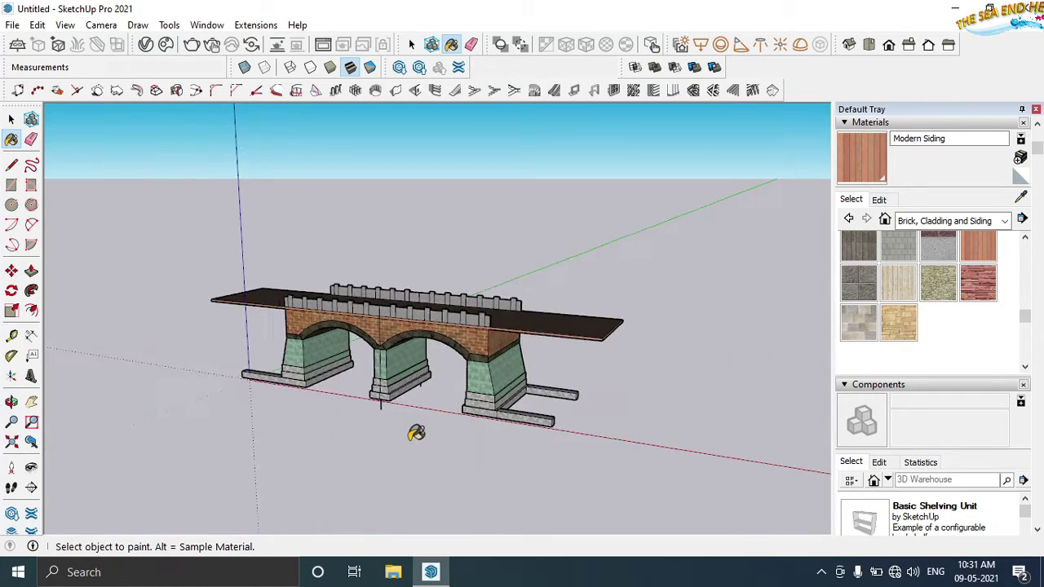
scroll(415, 433, "up", 2)
scroll(391, 366, "up", 2)
left_click(32, 140)
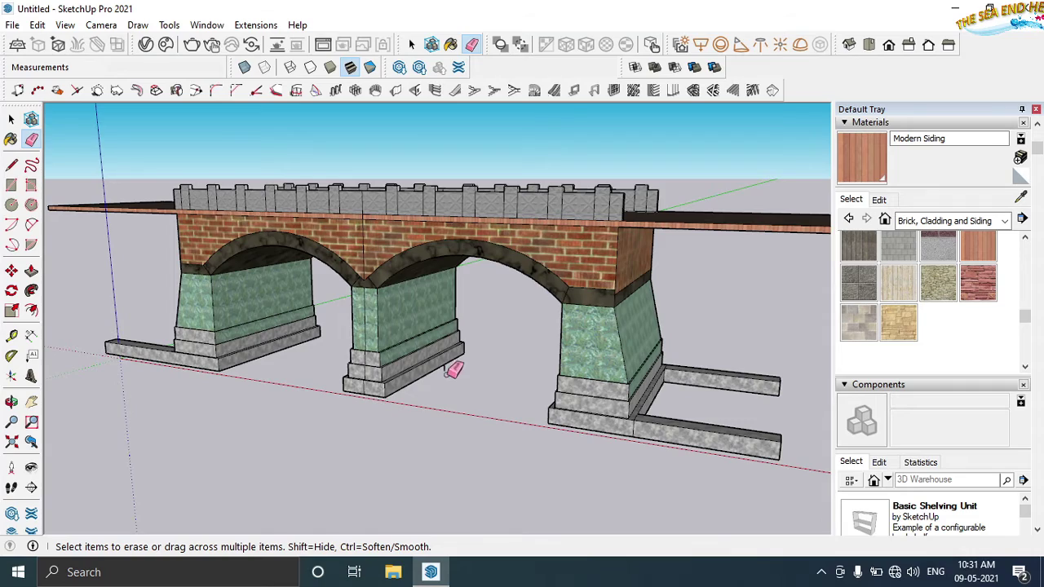
scroll(450, 369, "up", 3)
scroll(447, 369, "down", 5)
mouse_move(443, 380)
middle_mouse_down()
mouse_move(633, 386)
mouse_move(580, 449)
mouse_move(352, 452)
mouse_move(419, 438)
mouse_move(430, 447)
mouse_move(421, 449)
mouse_move(457, 452)
middle_mouse_up()
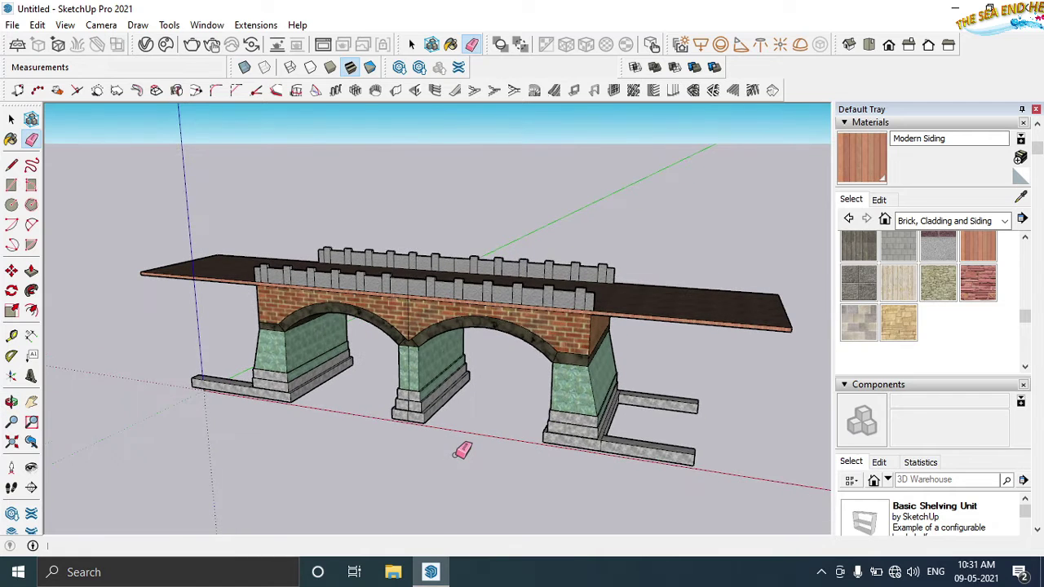
left_click(971, 384)
Step: Switch the Components panel's collection to the Components Sampler
left_click(971, 384)
left_click(978, 421)
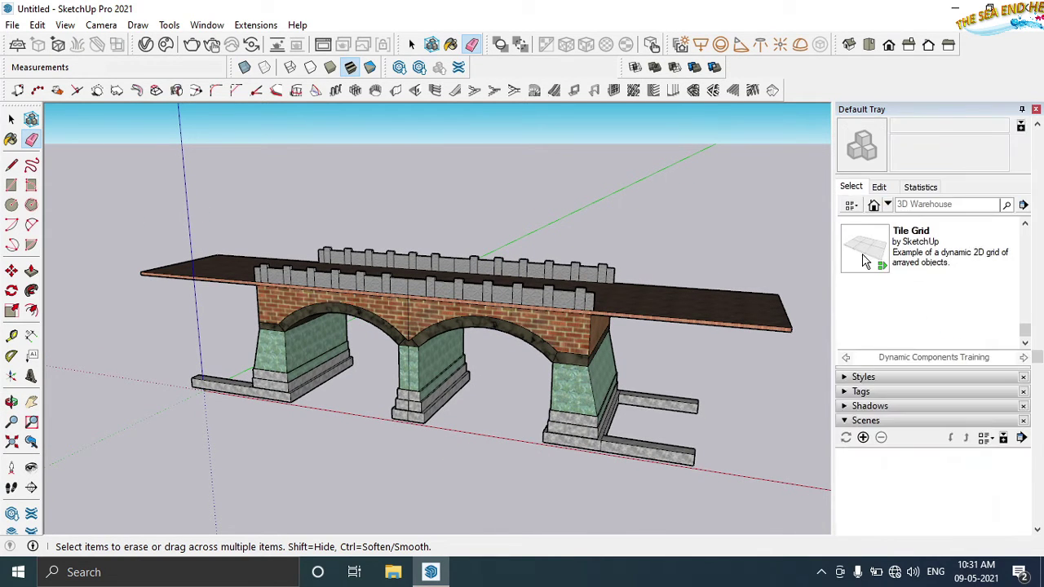
scroll(859, 326, "up", 3)
scroll(859, 326, "up", 5)
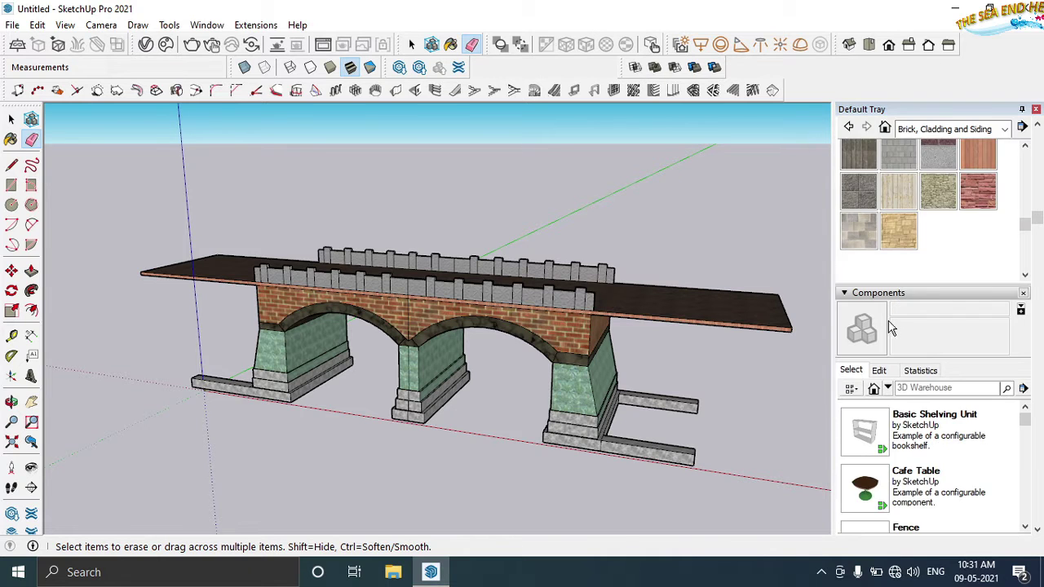
scroll(894, 323, "down", 2)
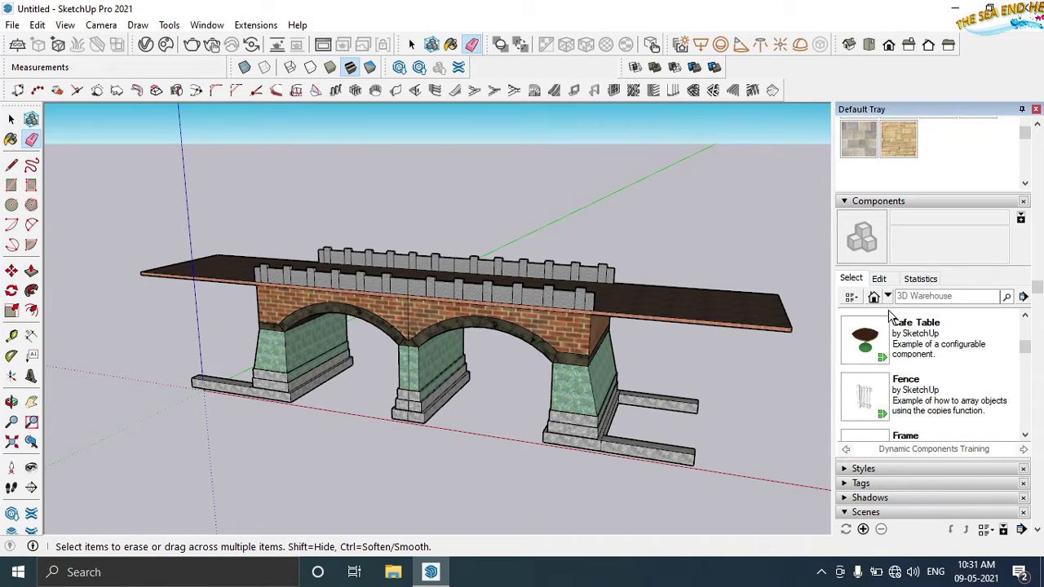
scroll(1032, 350, "up", 1)
left_click(887, 296)
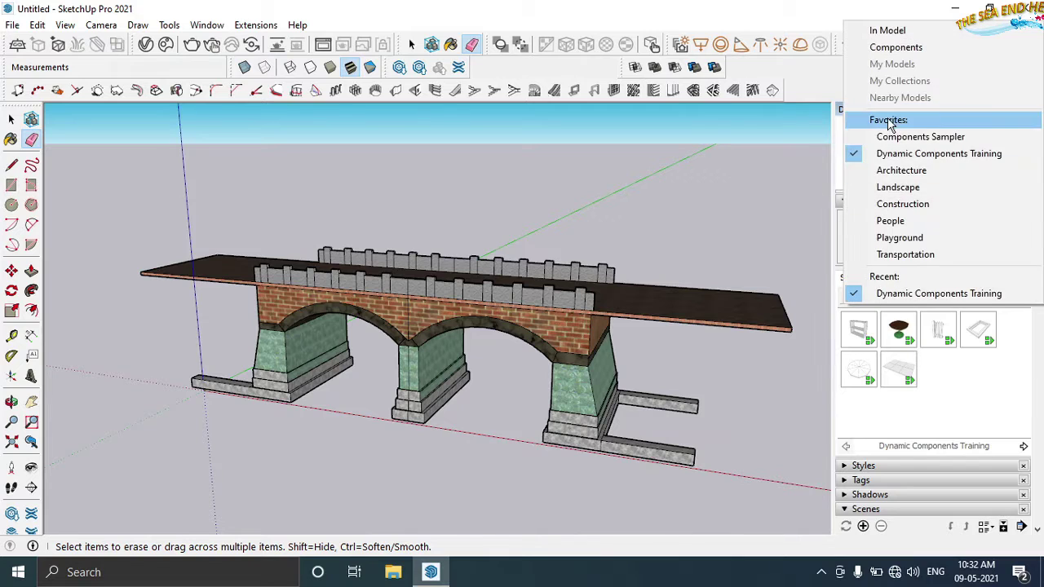
left_click(912, 139)
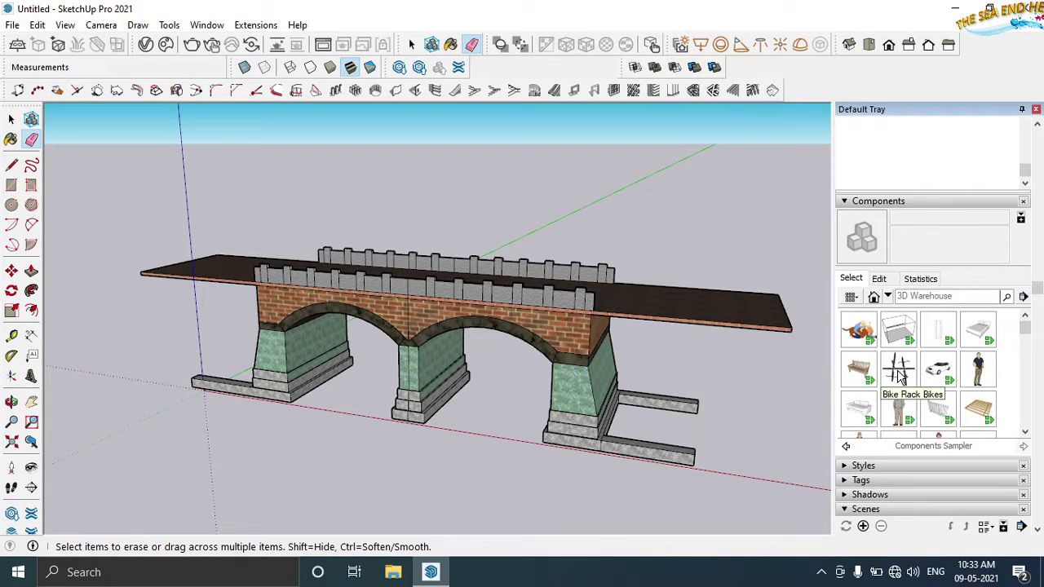
Step: Place Truck Delivery on the deck's left end and Car Sedan in the deck's middle
left_click_drag(1025, 337, 1026, 401)
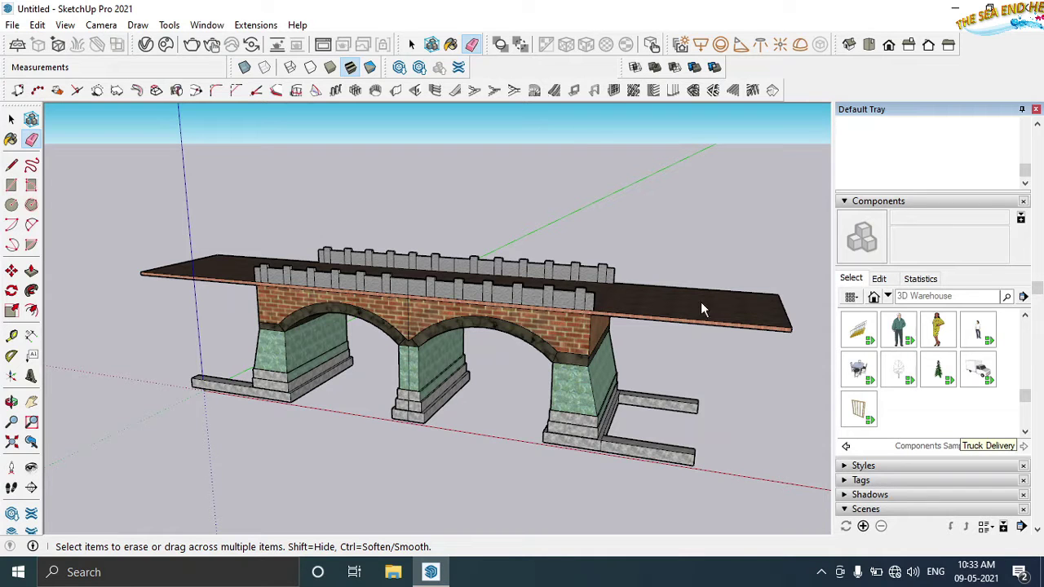
left_click(983, 371)
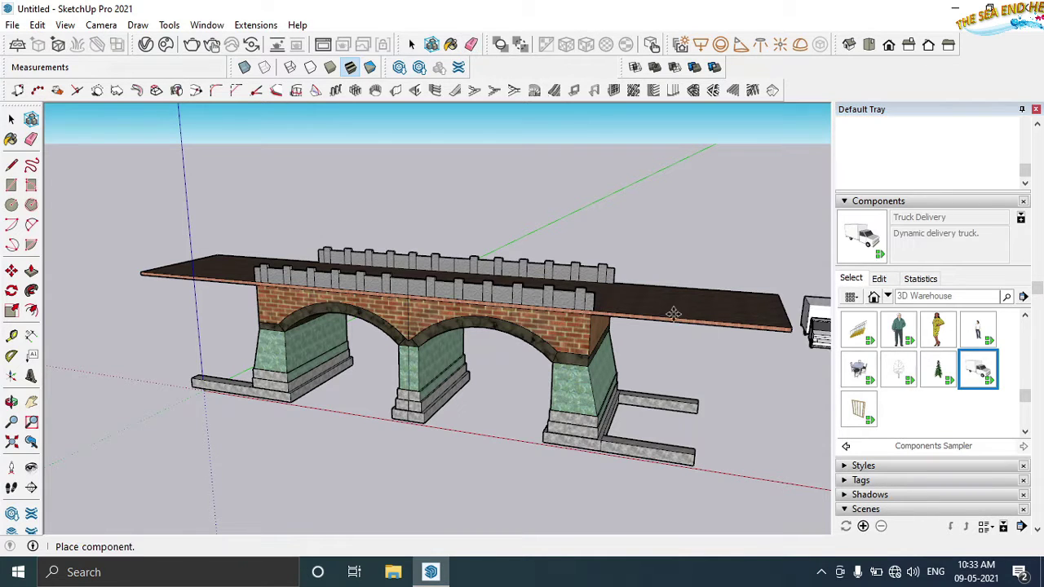
middle_click_drag(326, 236, 167, 297)
scroll(167, 298, "up", 2)
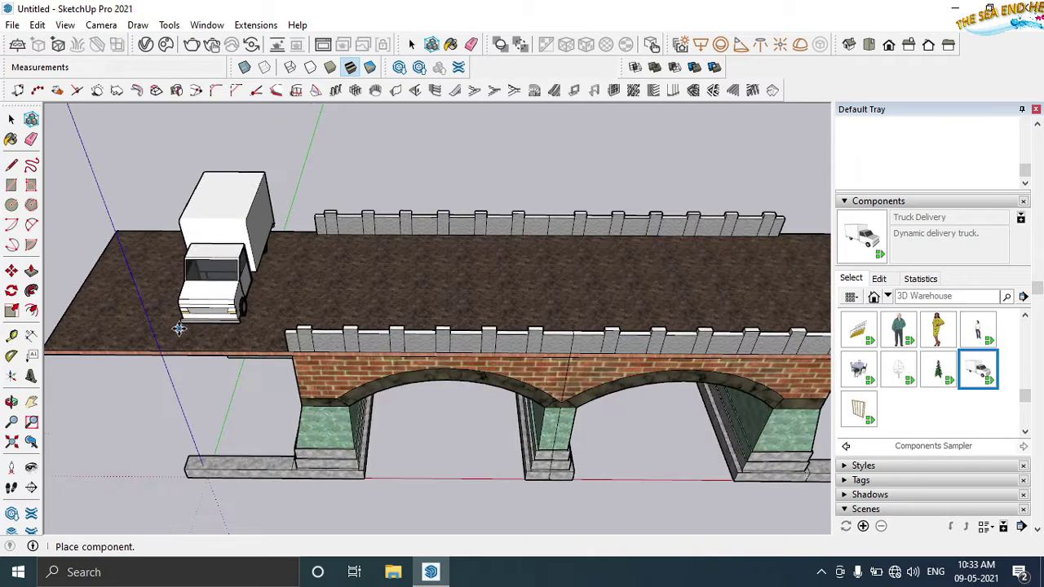
left_click(181, 328)
left_click_drag(1026, 399, 1025, 346)
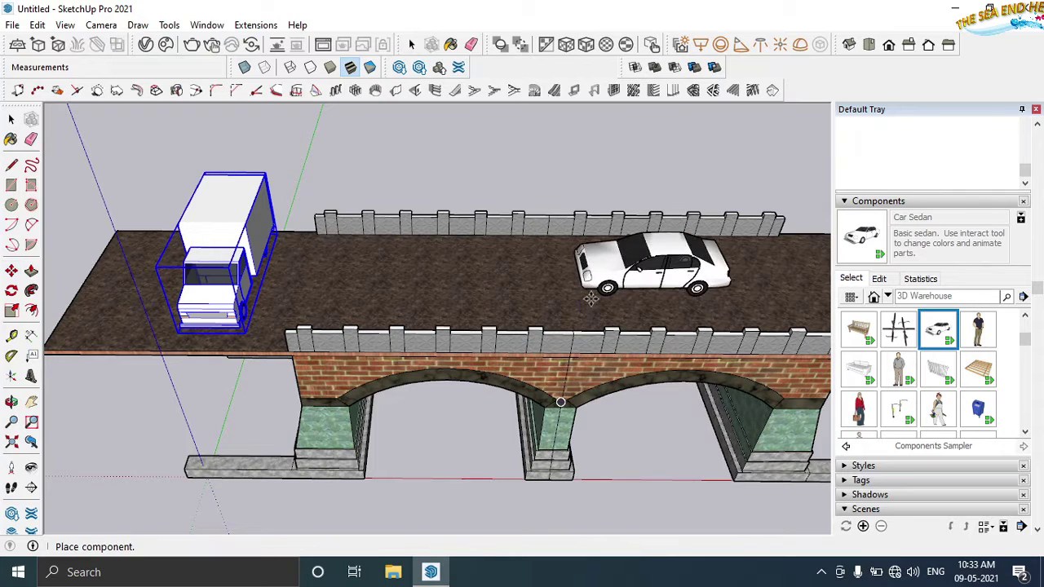
left_click(734, 311)
scroll(1028, 337, "up", 1)
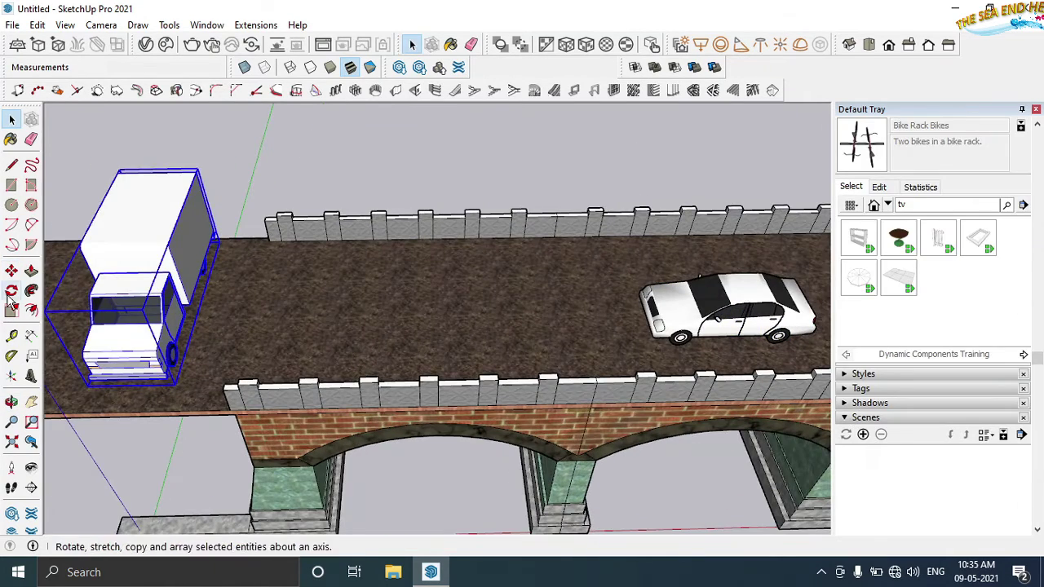
Step: Rotate the delivery truck about 90° so it faces along the road
left_click(11, 294)
left_click_drag(204, 287, 399, 280)
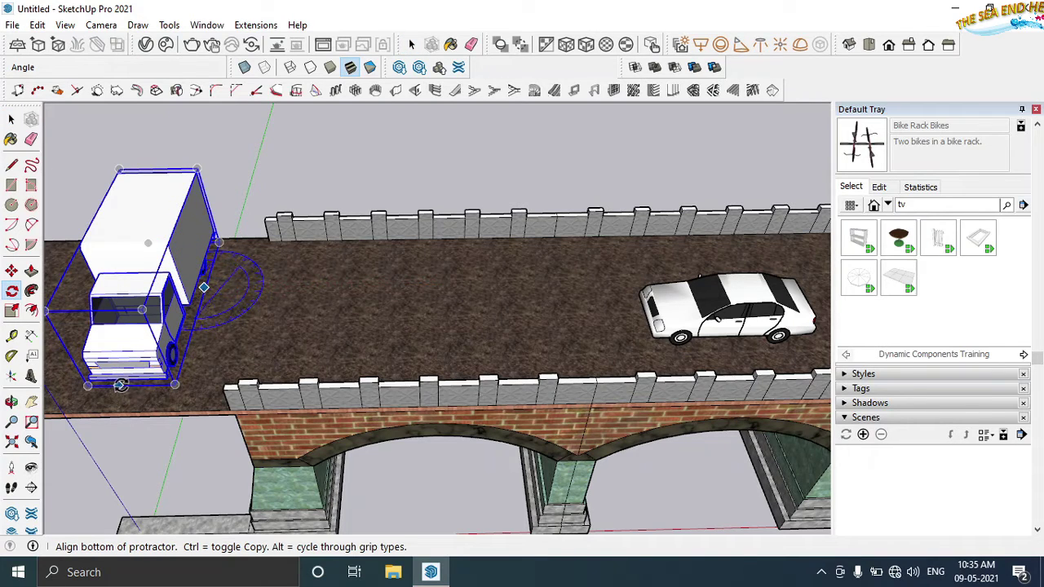
left_click(173, 388)
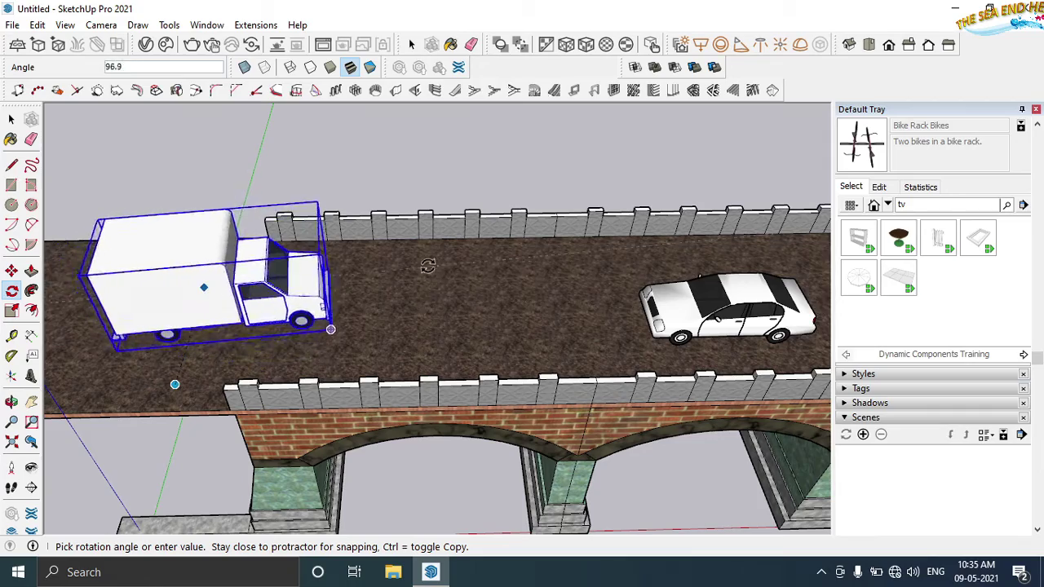
middle_click_drag(435, 291, 424, 245)
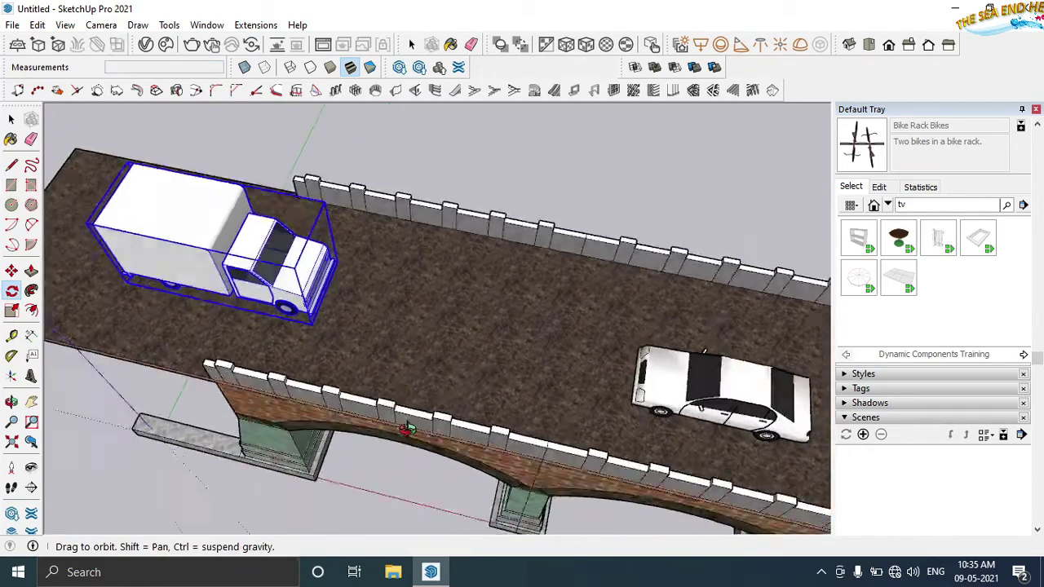
left_click(326, 302)
Step: Move the truck and the white sedan into their lanes on the deck
left_click(12, 271)
left_click(158, 233)
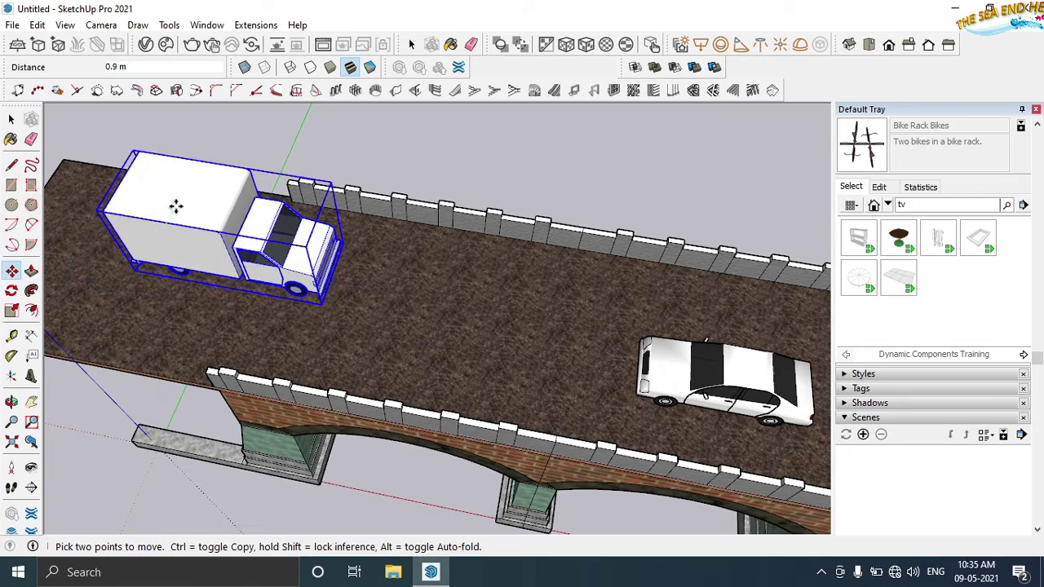
left_click(196, 188)
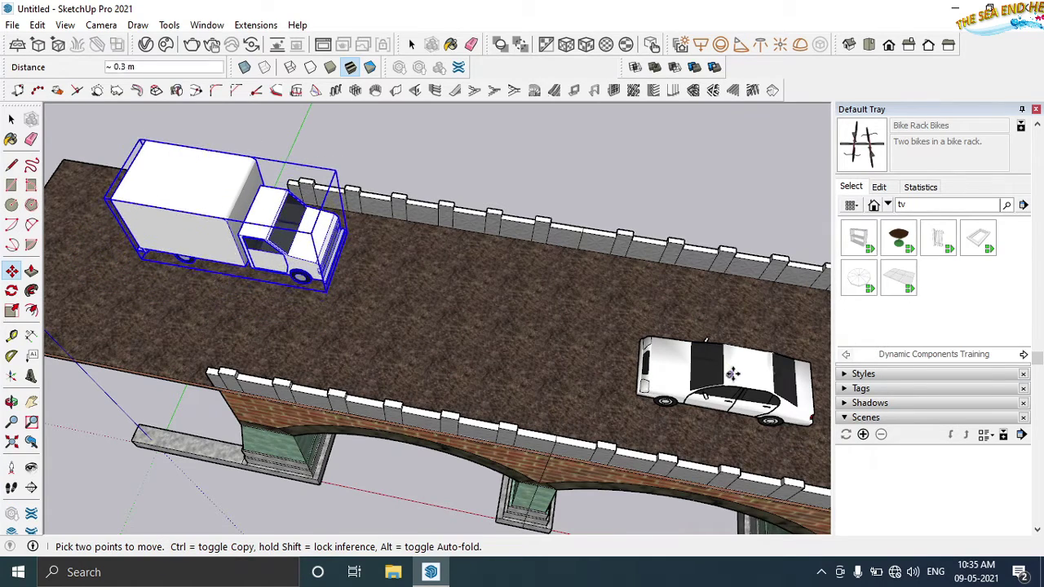
left_click(734, 363)
left_click(740, 396)
mouse_move(740, 397)
middle_mouse_down()
mouse_move(617, 373)
mouse_move(717, 468)
mouse_move(724, 459)
mouse_move(736, 471)
mouse_move(741, 449)
middle_mouse_up()
scroll(658, 389, "down", 5)
scroll(720, 472, "down", 2)
scroll(687, 482, "up", 2)
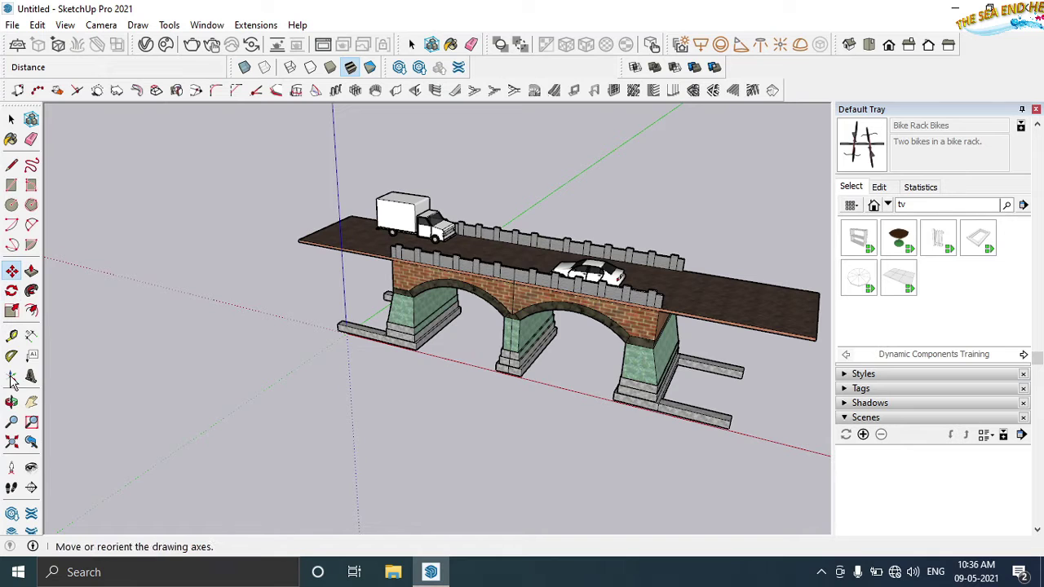
Step: Zoom to the whole bridge, turn on the Enscape toolbar and dock it further left
left_click(11, 441)
middle_click_drag(301, 423, 302, 410)
key("space")
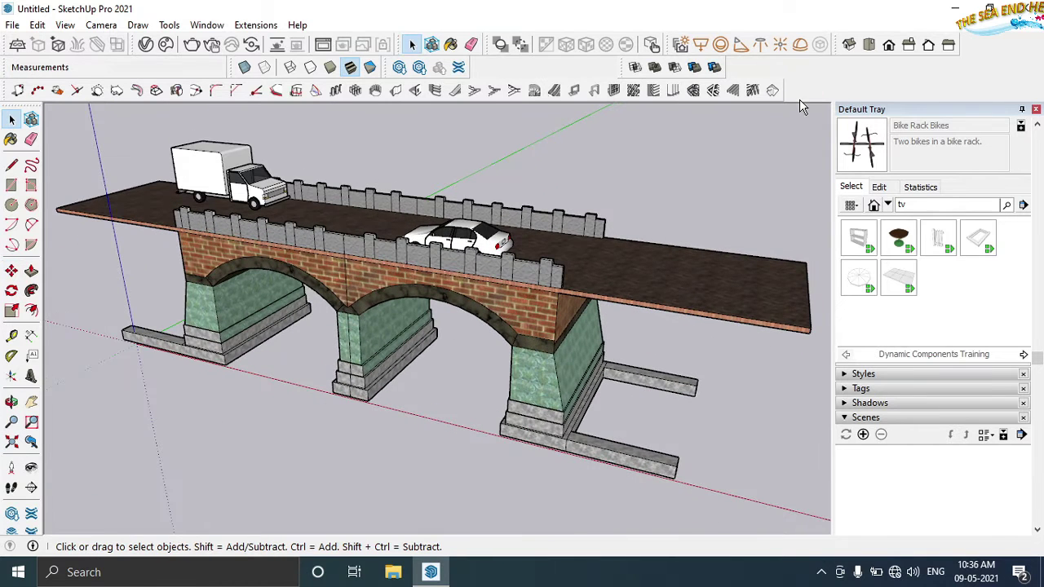
right_click(803, 96)
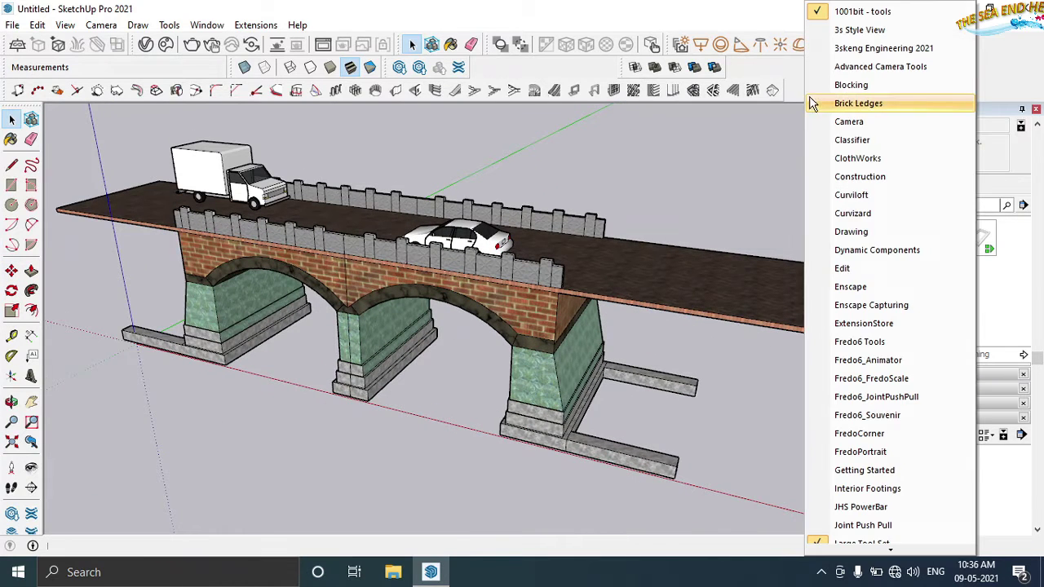
left_click(823, 285)
left_click_drag(628, 66, 496, 66)
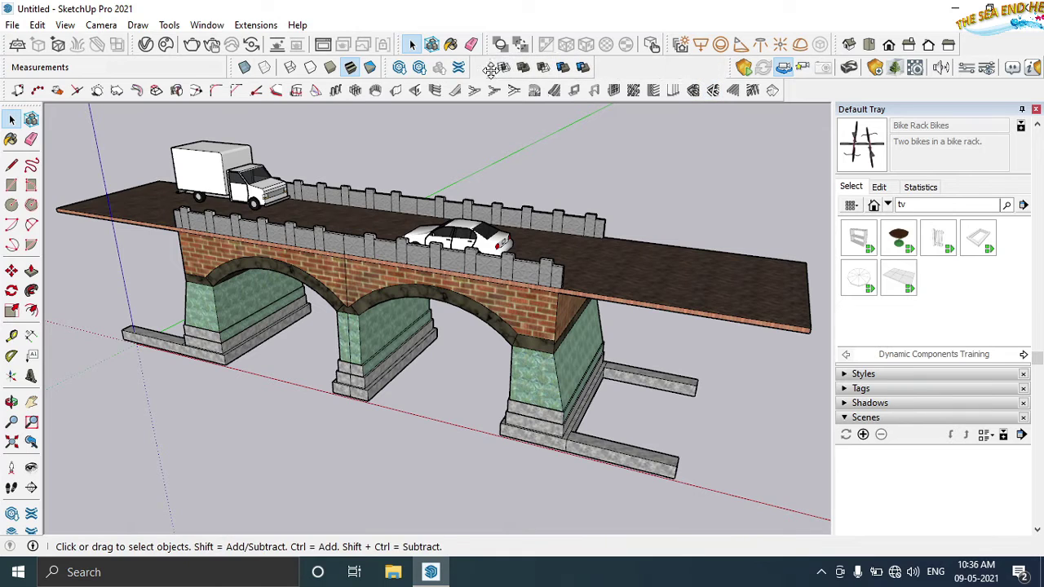
left_click_drag(733, 66, 621, 67)
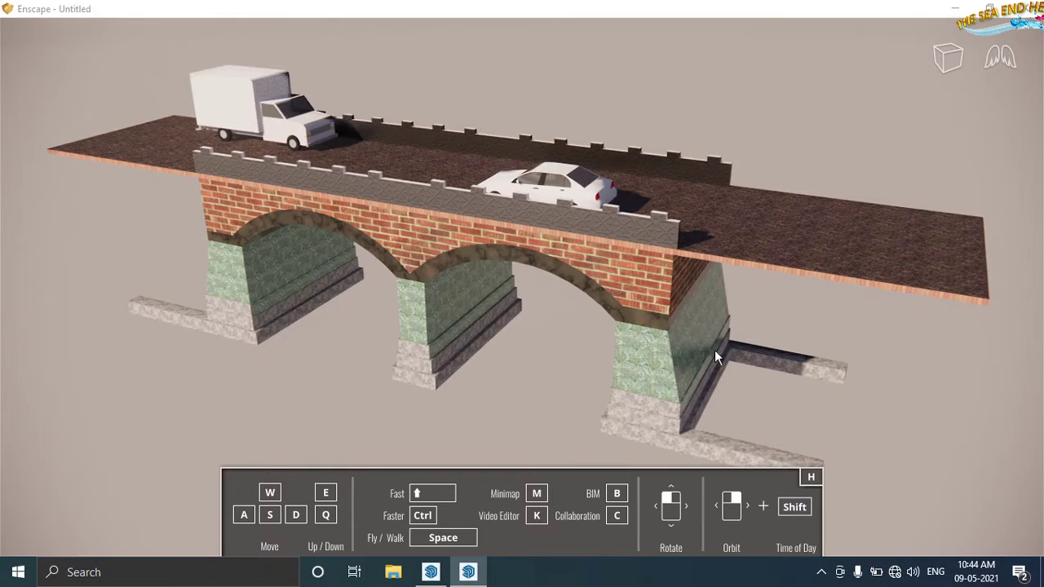
scroll(714, 350, "down", 2)
Step: In Enscape Visual Settings, keep rendering mode None and set the Atmosphere horizon to Mountains
left_click(988, 18)
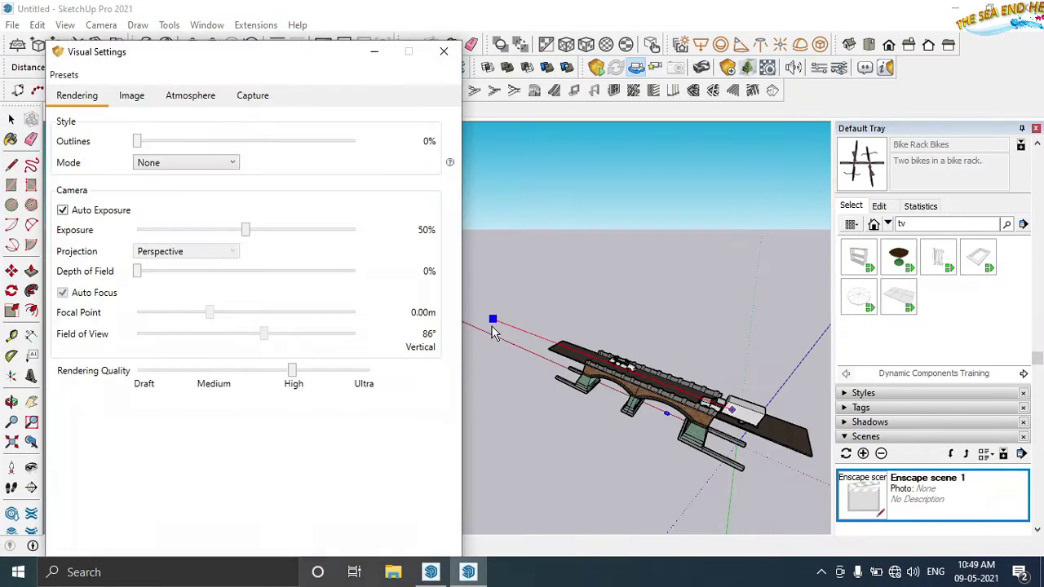
left_click(186, 163)
left_click(167, 145)
left_click(130, 96)
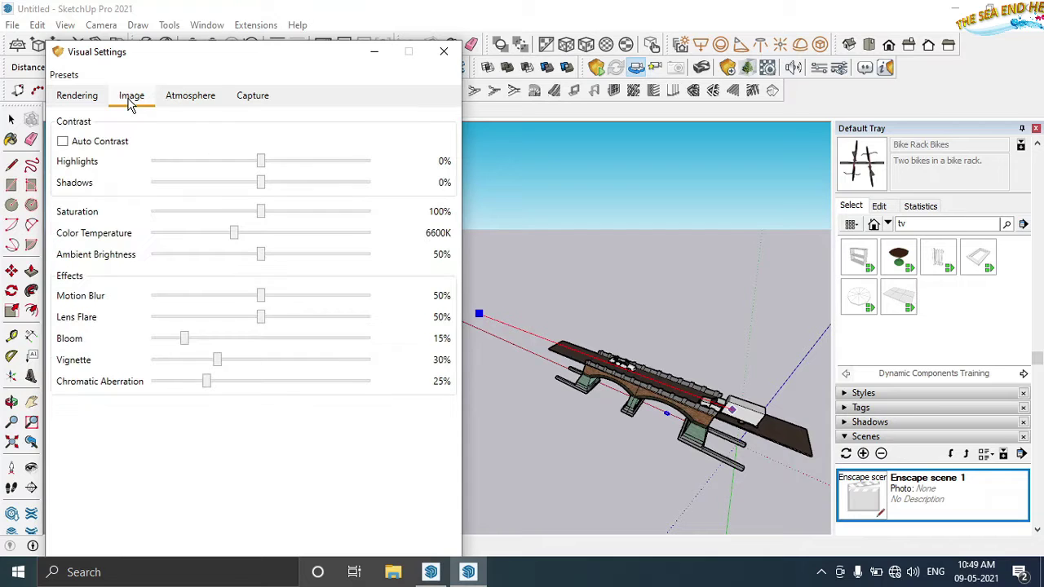
left_click(166, 97)
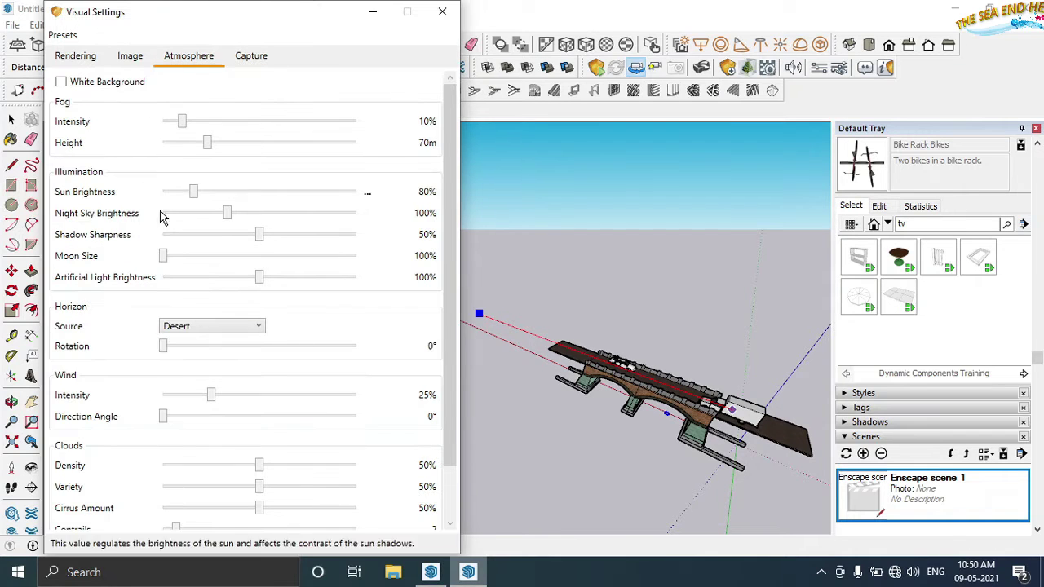
left_click(195, 326)
left_click(215, 405)
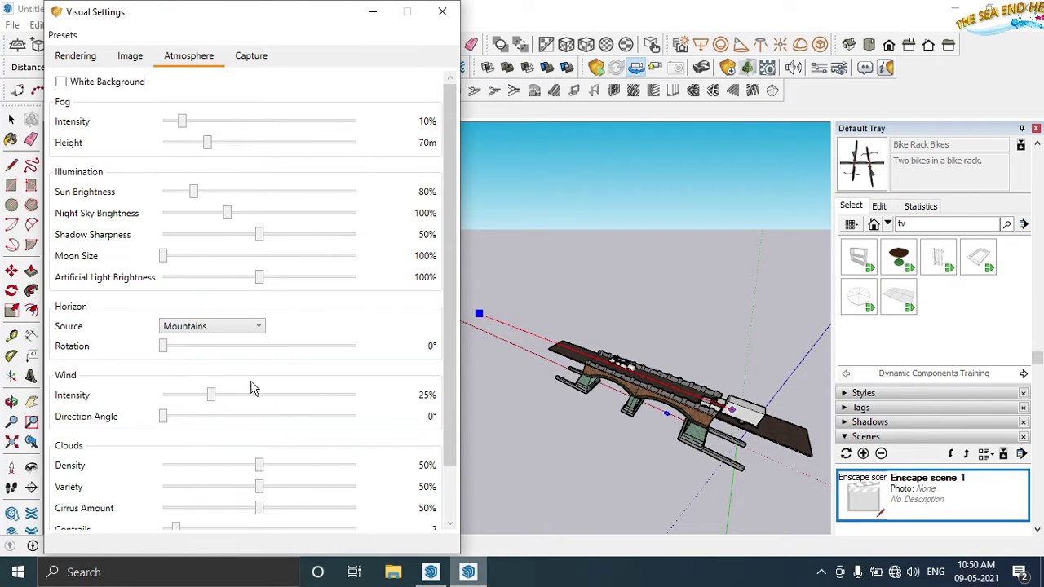
left_click(443, 12)
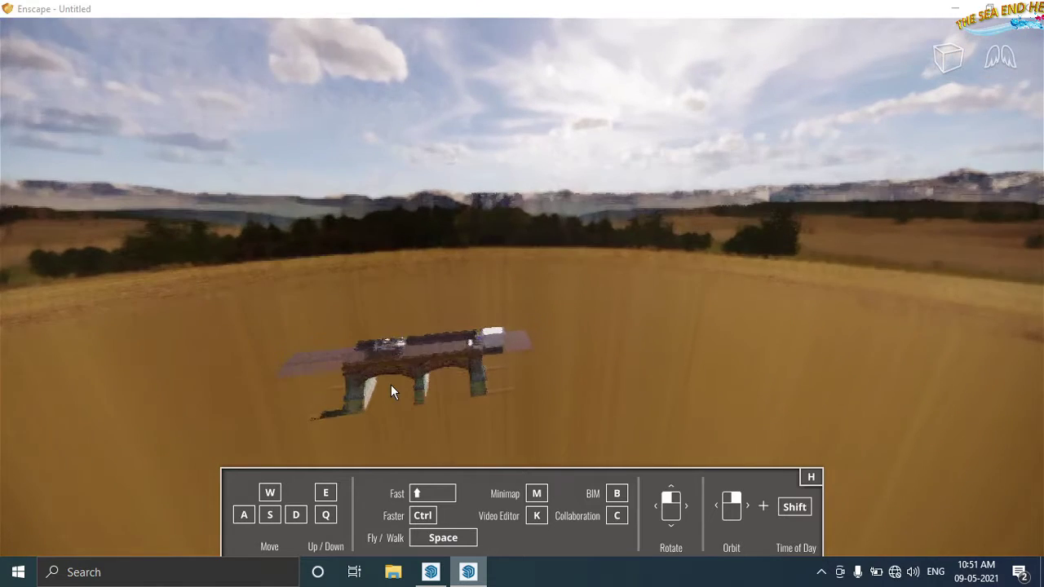
Step: Back in SketchUp, orbit to a larger view of the bridge and close the Materials window
left_click(430, 571)
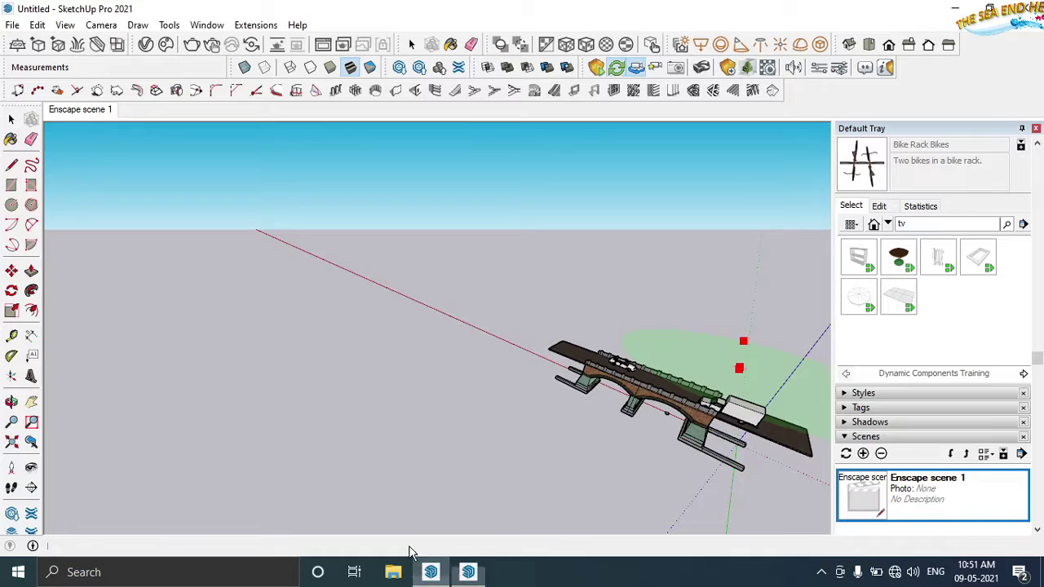
mouse_move(522, 457)
middle_mouse_down()
mouse_move(633, 442)
mouse_move(607, 341)
middle_mouse_up()
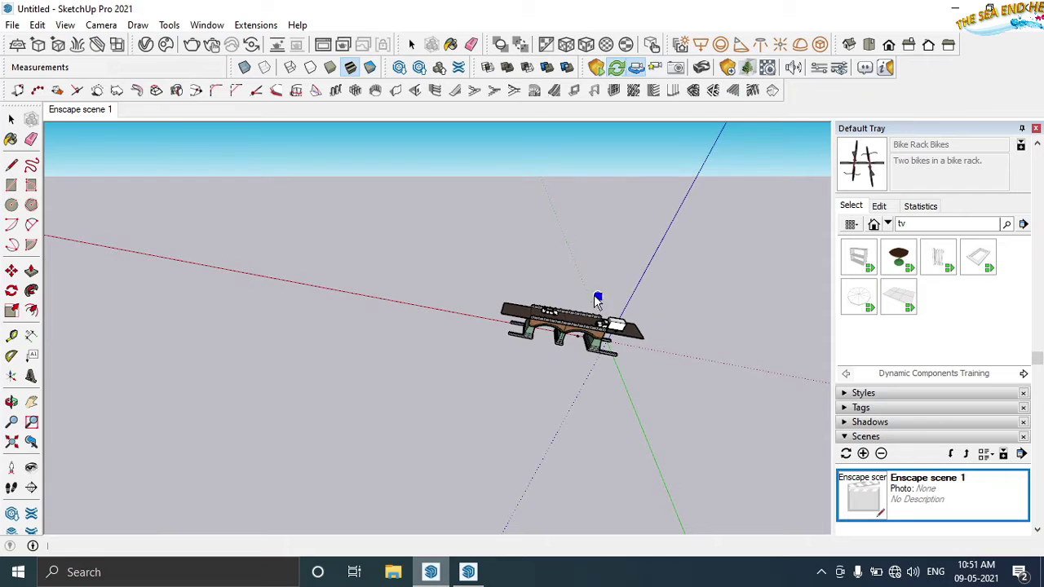
left_click(14, 119)
scroll(568, 340, "up", 1)
scroll(587, 341, "up", 2)
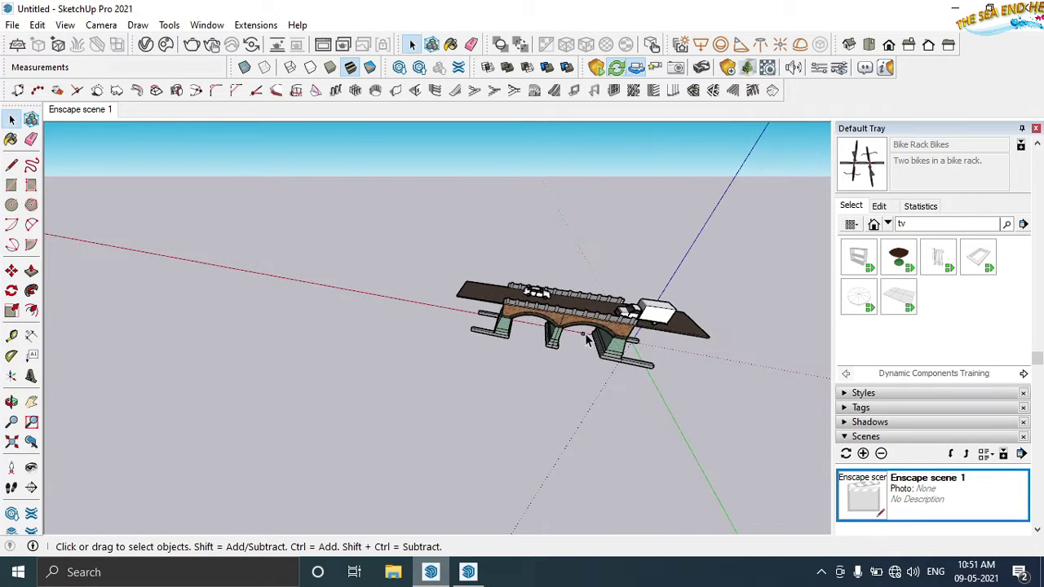
middle_click_drag(261, 340, 426, 514)
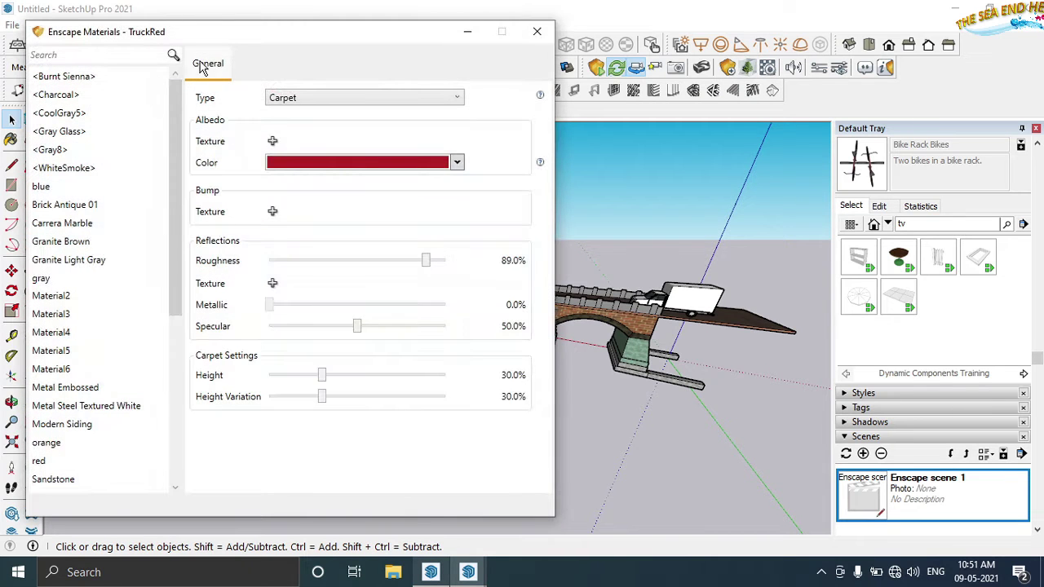
left_click(536, 31)
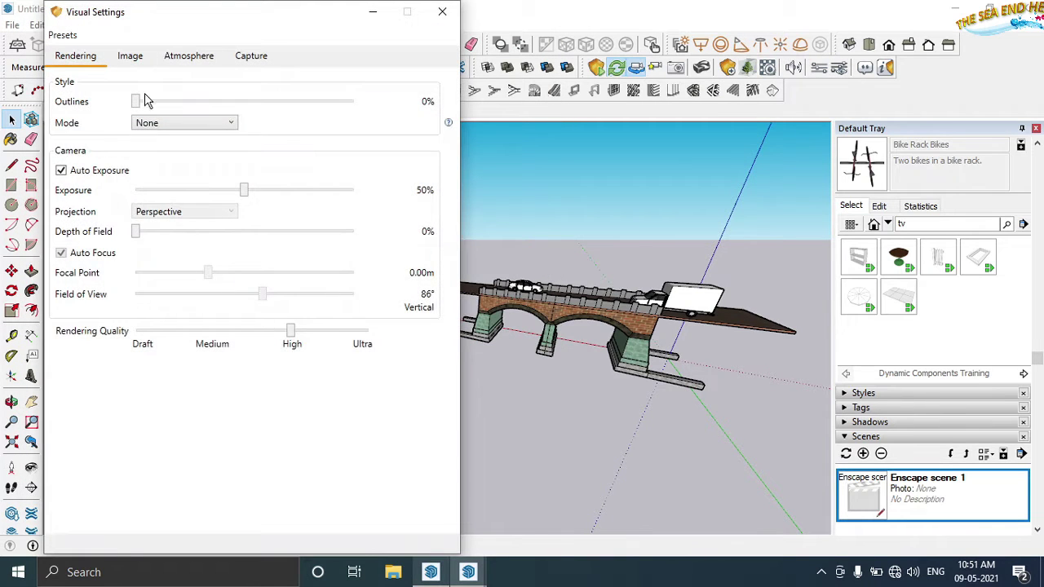
Step: Set the Enscape horizon source to Construction Site
left_click(188, 55)
left_click(212, 326)
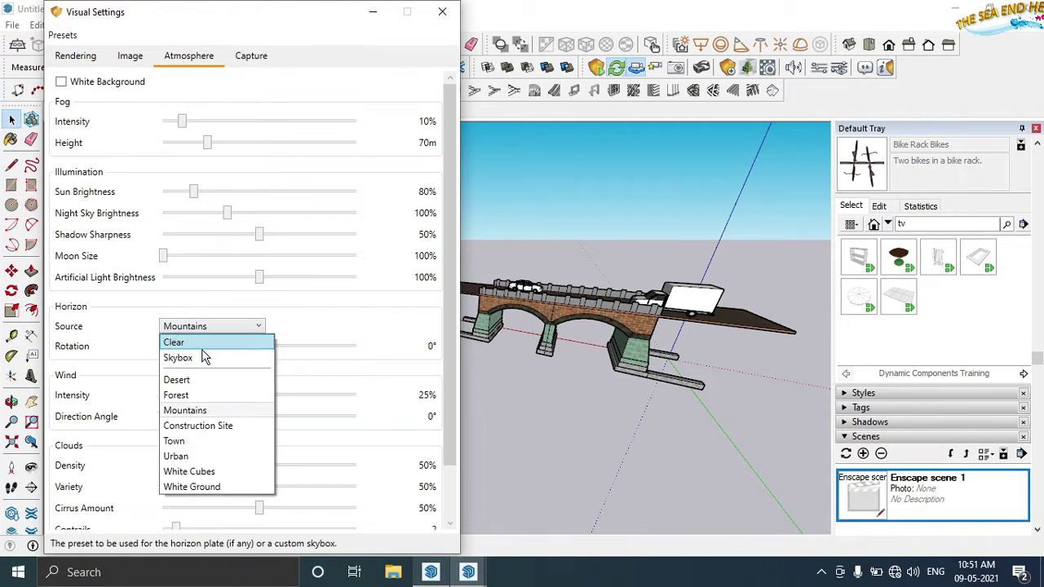
left_click(193, 426)
left_click(442, 11)
Step: Fly the Enscape camera toward the bridge for a frontal view, then return to SketchUp
left_click(594, 70)
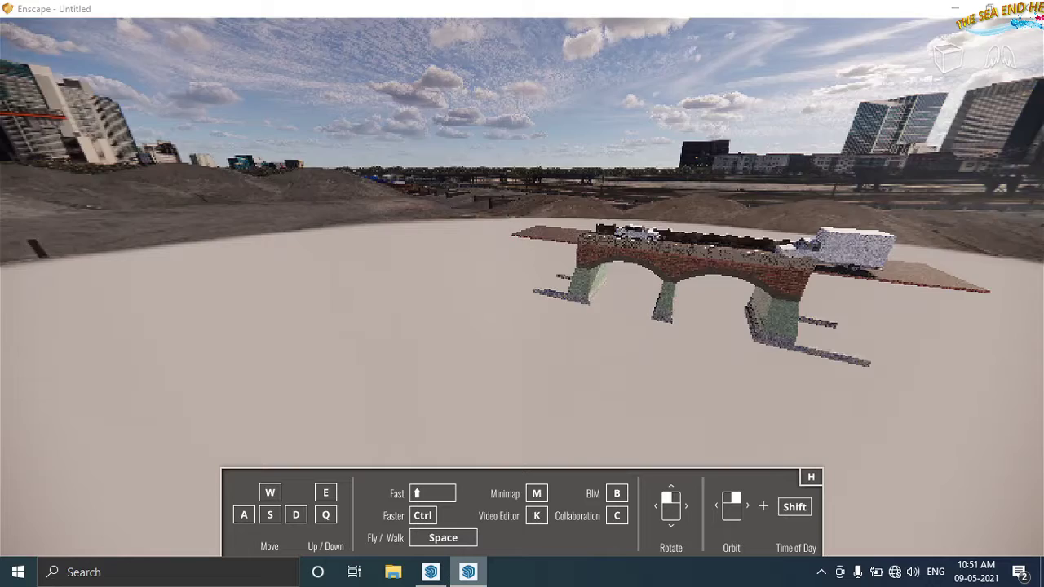
right_click_drag(521, 245, 481, 214)
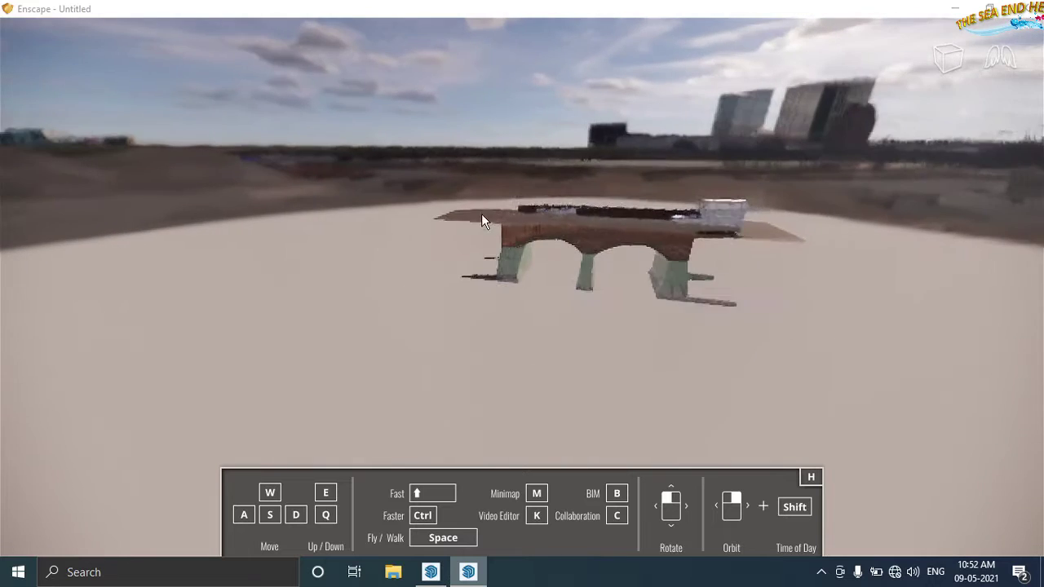
right_click_drag(634, 366, 550, 197)
right_click_drag(522, 244, 487, 152)
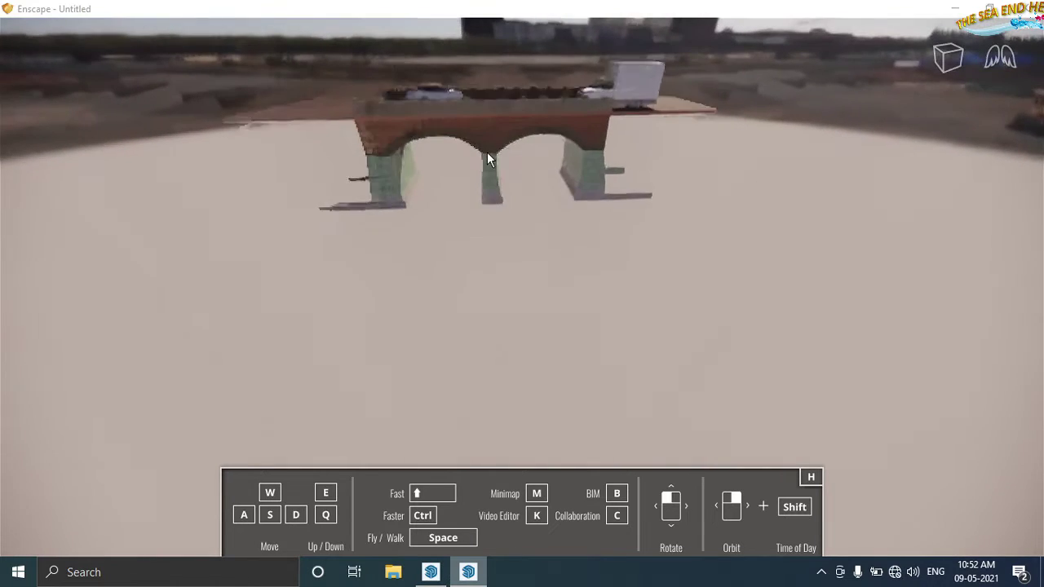
key("w")
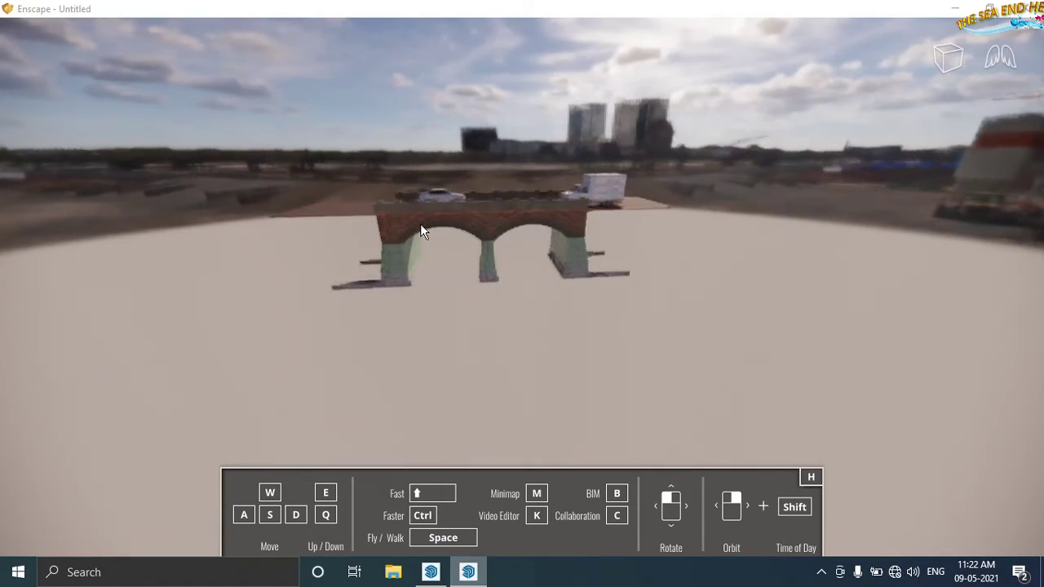
scroll(417, 222, "up", 5)
scroll(417, 223, "down", 3)
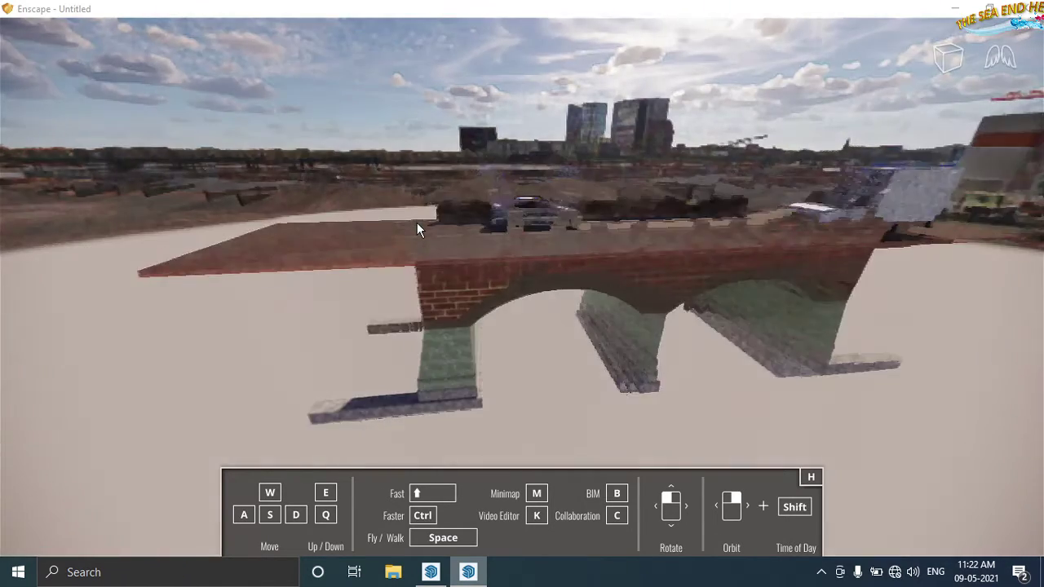
scroll(416, 223, "down", 3)
right_click_drag(417, 223, 455, 309)
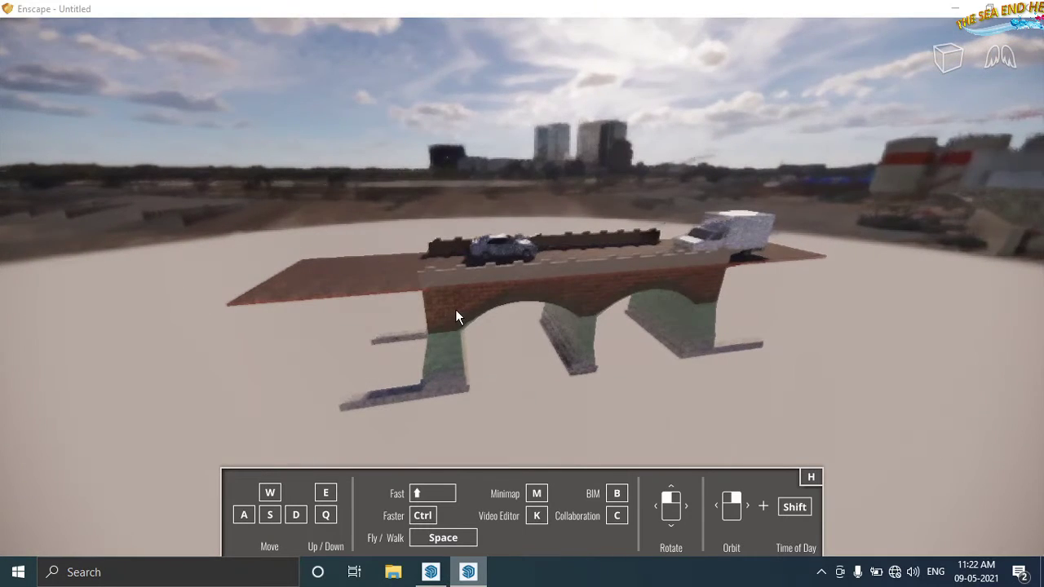
left_click(420, 574)
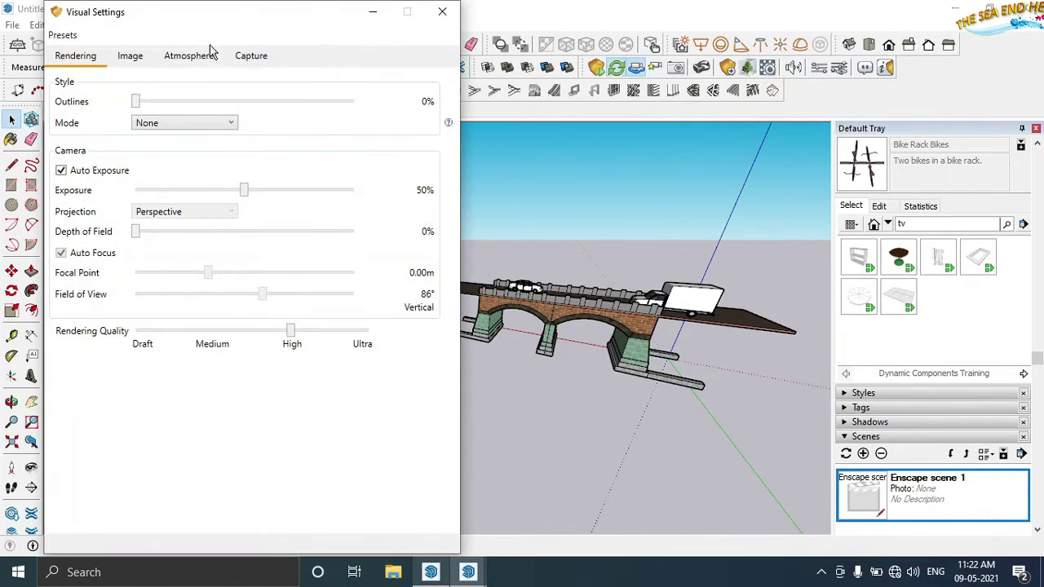
Step: Set the Enscape horizon source to Town and close Visual Settings
left_click(210, 52)
left_click(256, 326)
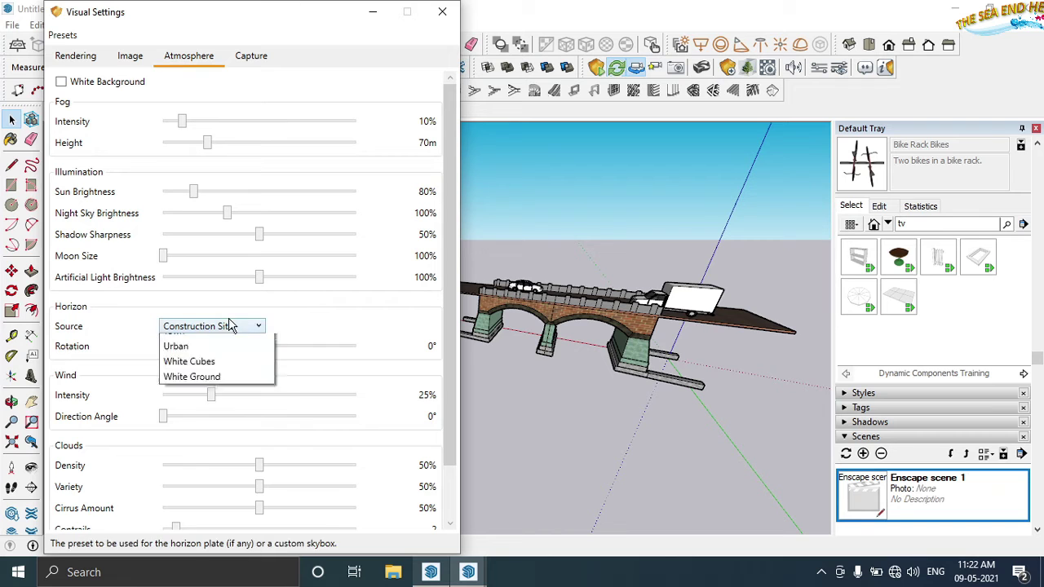
left_click(194, 442)
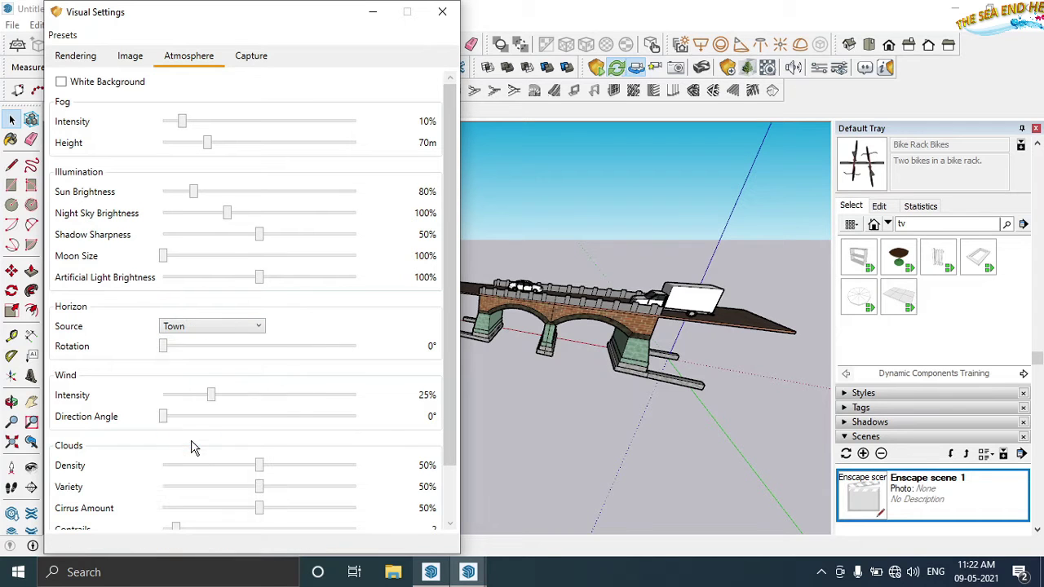
left_click(438, 9)
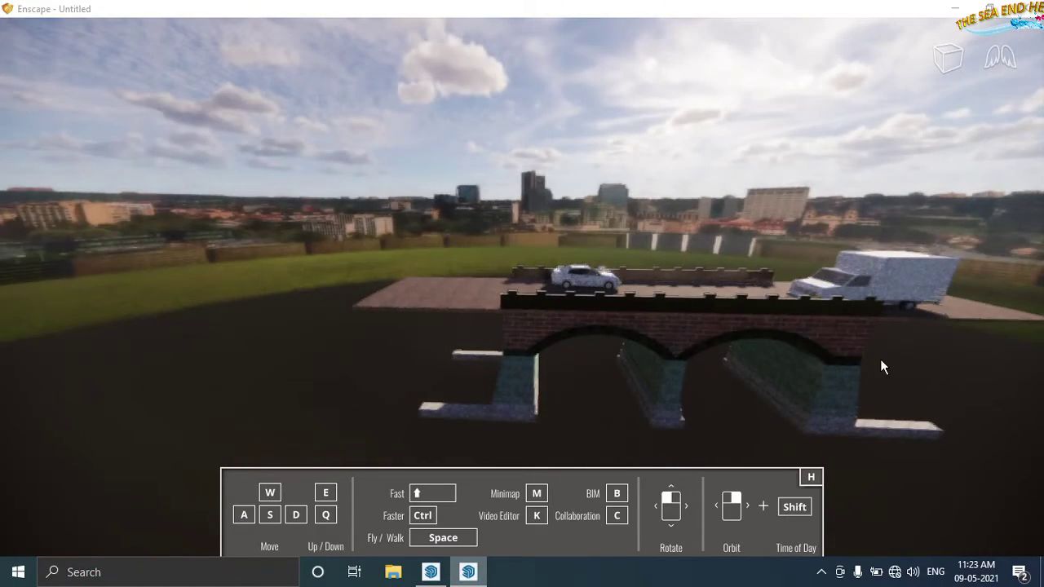
Step: Orbit and zoom the Enscape camera around the bridge, inspecting the brick arches from low angles
mouse_move(829, 376)
left_mouse_down()
mouse_move(782, 383)
mouse_move(821, 376)
left_mouse_up()
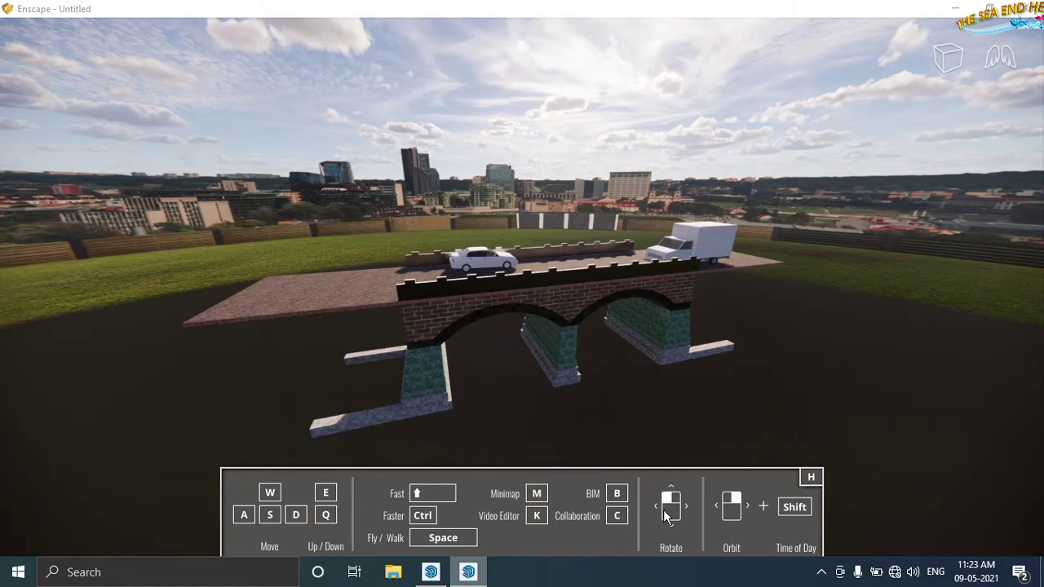
left_click_drag(550, 321, 506, 326)
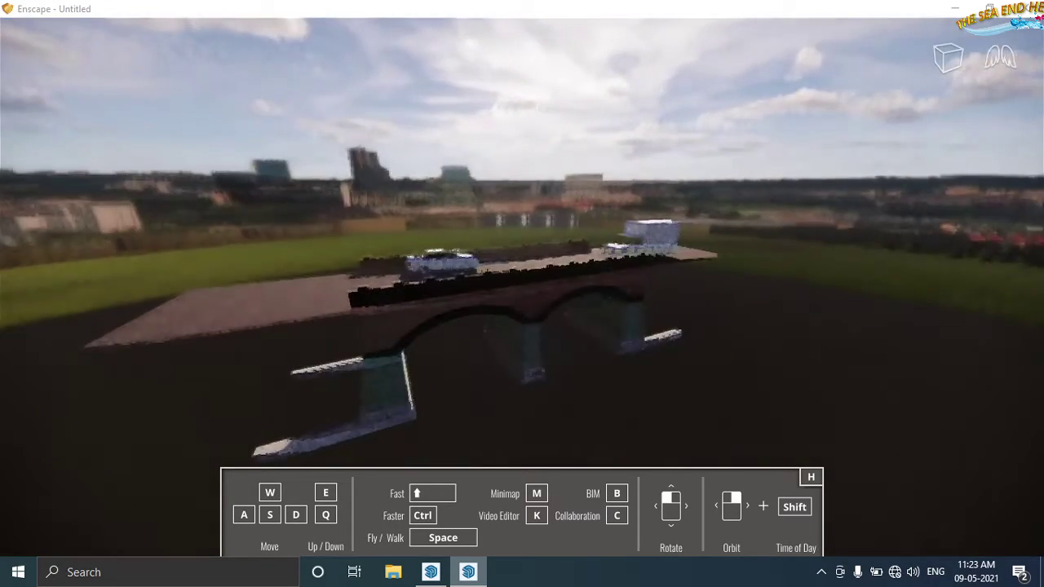
right_click_drag(523, 304, 522, 304)
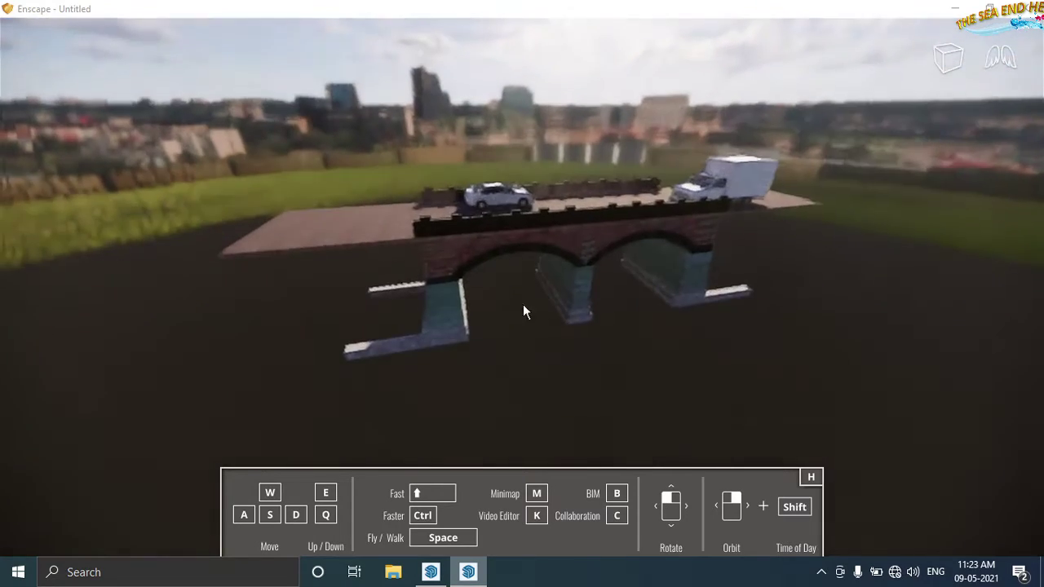
right_click(514, 237)
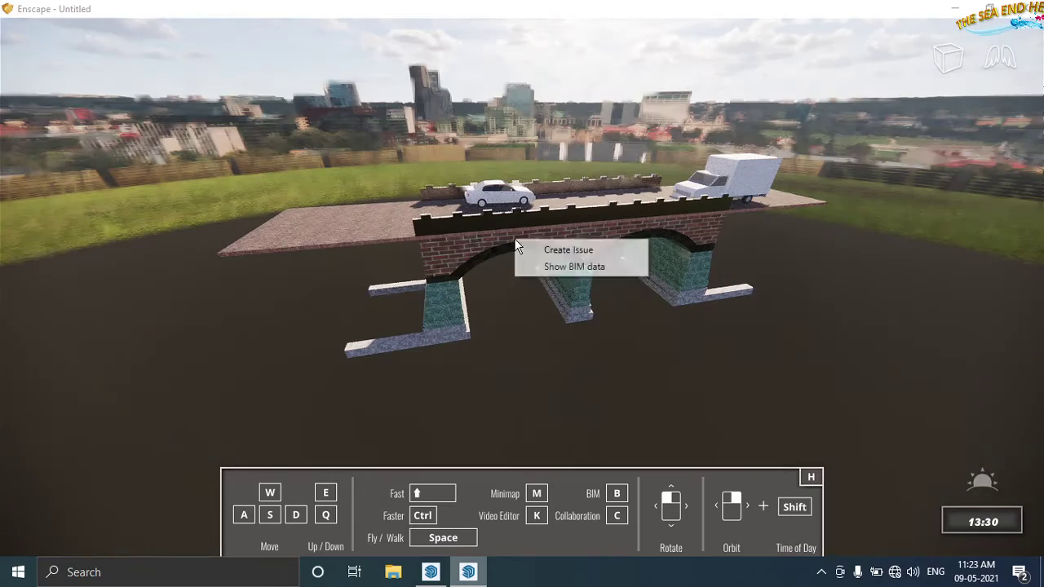
left_click(514, 236)
right_click(494, 248)
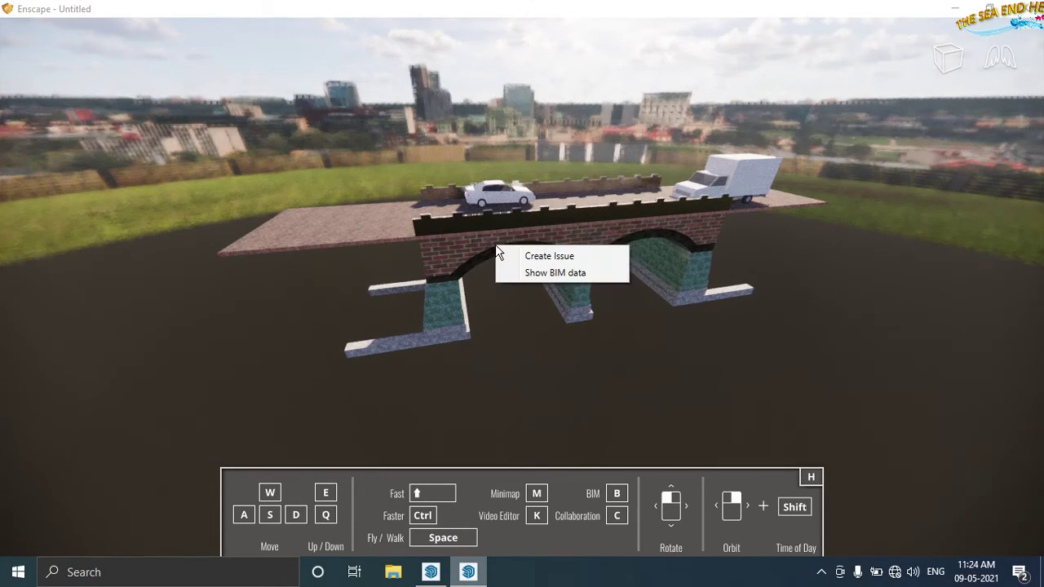
scroll(456, 256, "up", 5)
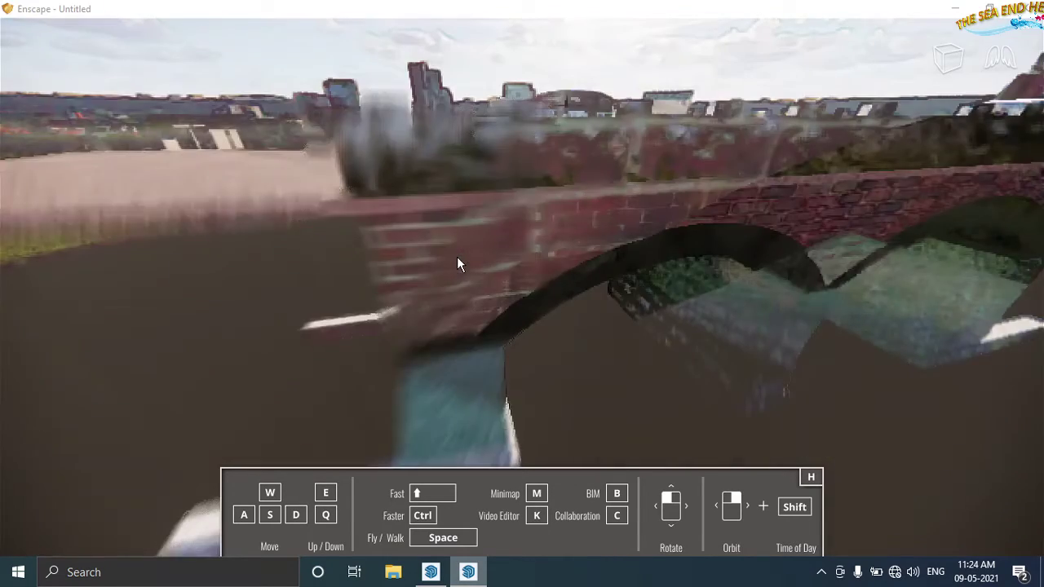
right_click(458, 263)
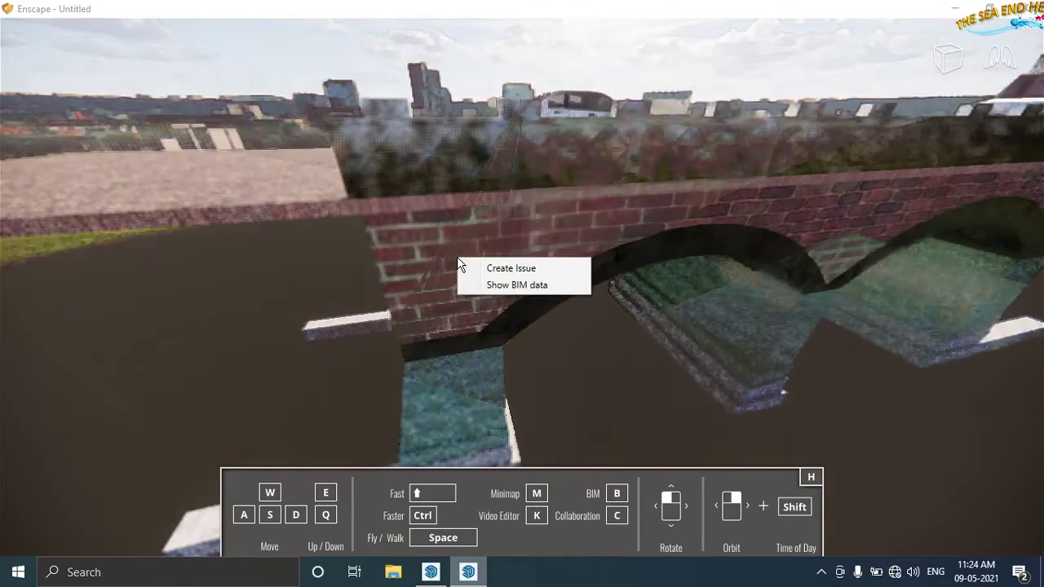
scroll(425, 259, "down", 5)
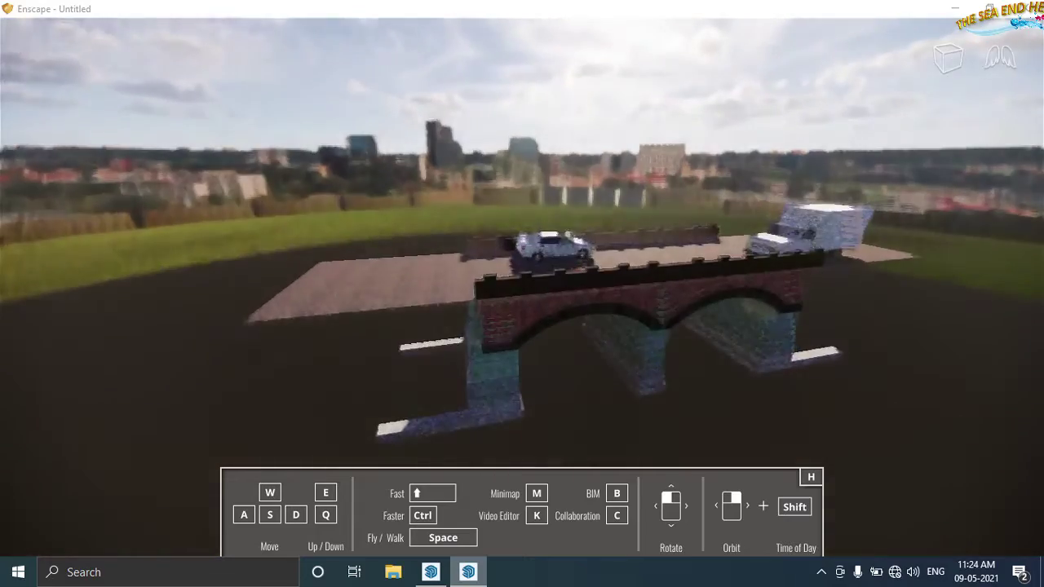
mouse_move(426, 258)
right_mouse_down()
mouse_move(503, 330)
mouse_move(610, 294)
mouse_move(677, 290)
right_mouse_up()
scroll(887, 277, "down", 3)
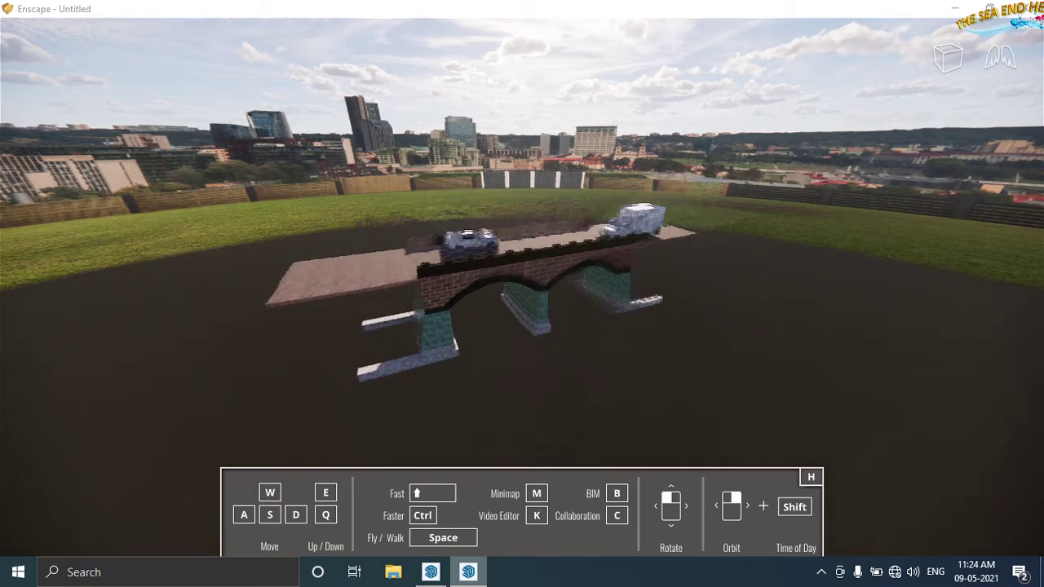
mouse_move(887, 282)
right_mouse_down()
mouse_move(424, 297)
mouse_move(539, 339)
right_mouse_up()
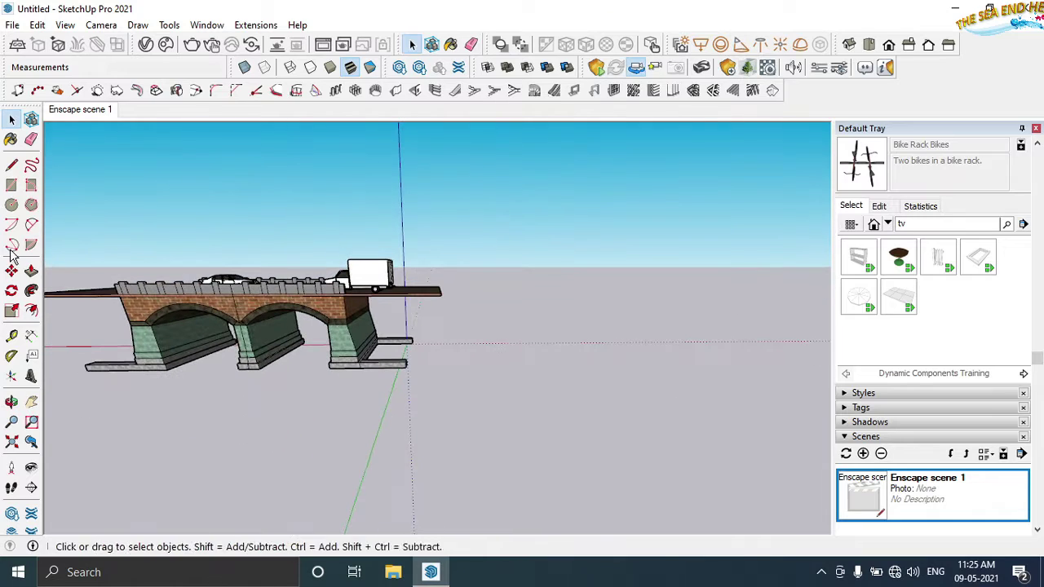
Step: Look down on the bridge and complete the ground rectangle beneath it
mouse_move(199, 394)
middle_mouse_down()
mouse_move(324, 431)
mouse_move(196, 449)
middle_mouse_up()
scroll(199, 428, "up", 2)
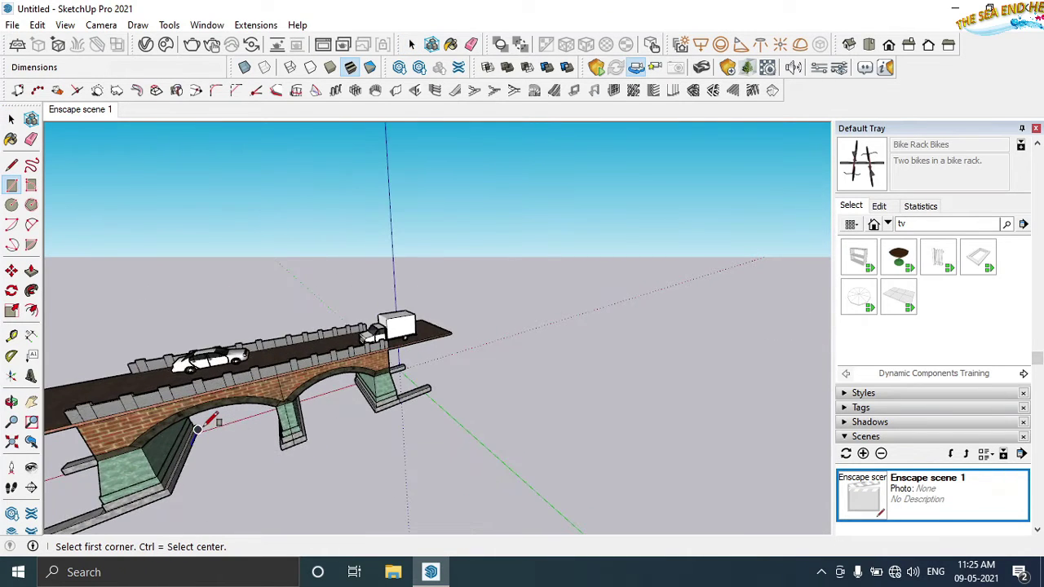
left_click(447, 504)
mouse_move(447, 504)
middle_mouse_down()
mouse_move(536, 492)
mouse_move(314, 459)
mouse_move(259, 494)
mouse_move(269, 453)
middle_mouse_up()
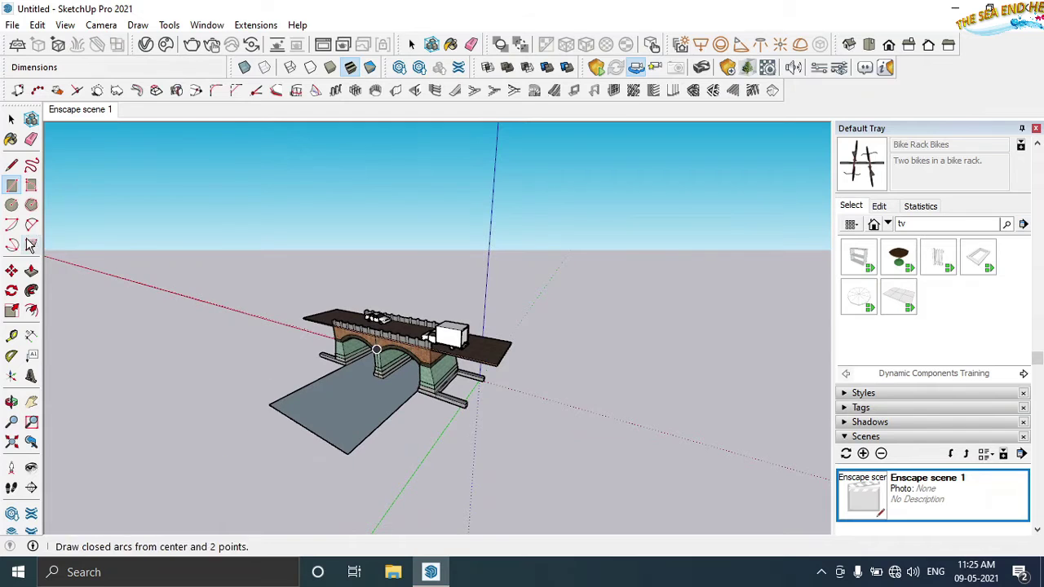
Step: Push/Pull the grey ground face out 5 m into a slab
left_click(31, 270)
left_click(327, 414)
left_click(318, 431)
scroll(310, 447, "up", 1)
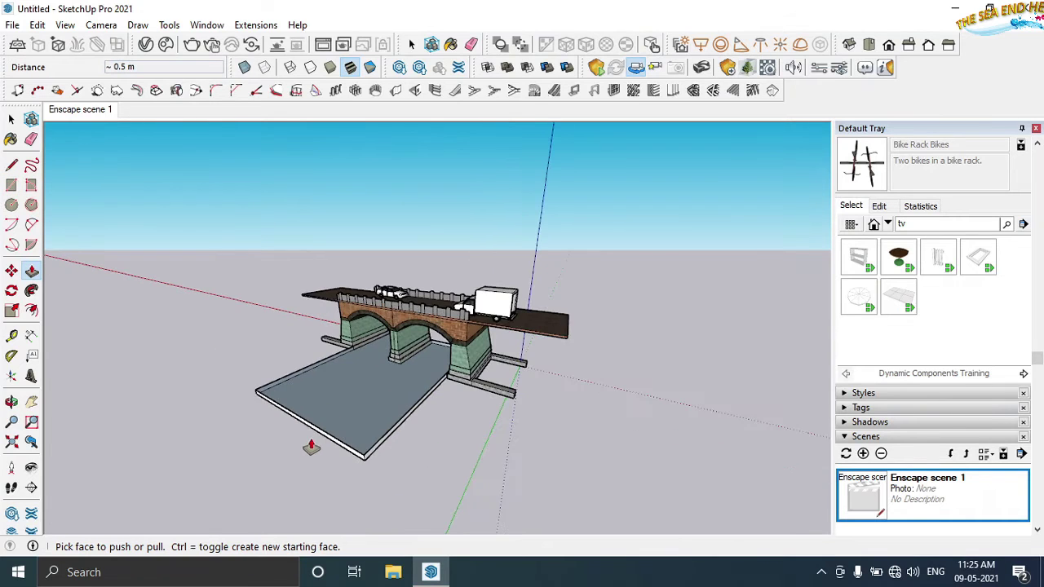
scroll(317, 430, "up", 1)
left_click(312, 429)
scroll(186, 470, "down", 1)
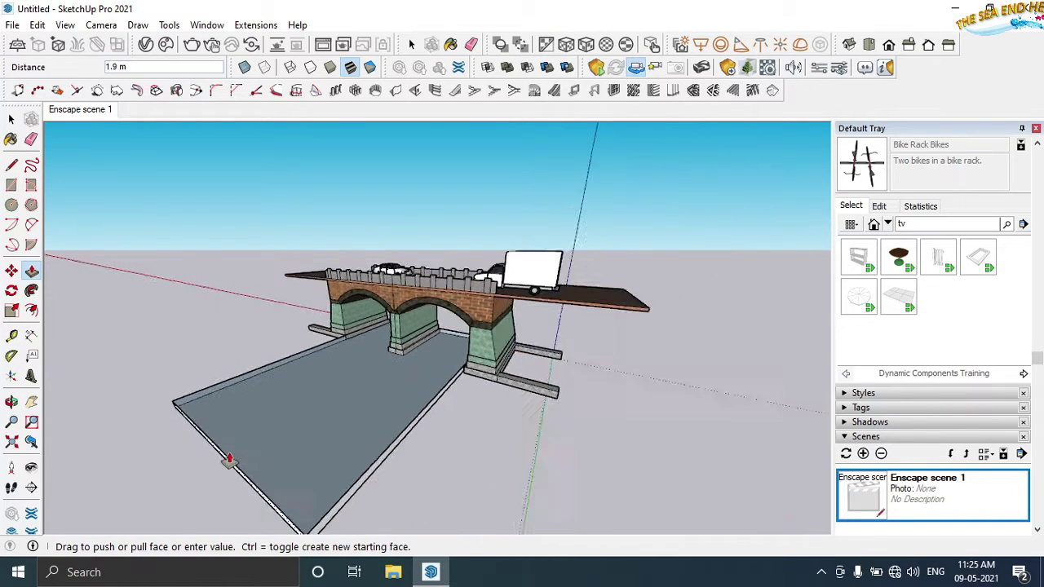
mouse_move(184, 473)
middle_mouse_down()
mouse_move(296, 422)
mouse_move(204, 424)
middle_mouse_up()
scroll(487, 377, "up", 5)
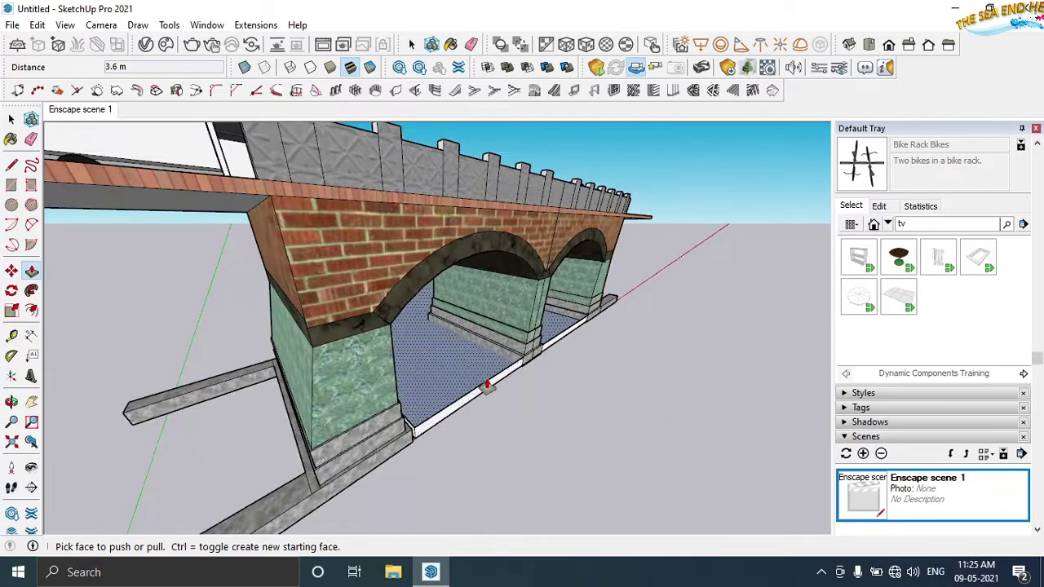
type("5")
key("Return")
Step: Start pulling the narrow face by the arch base, then return to a full bridge view
left_click(556, 344)
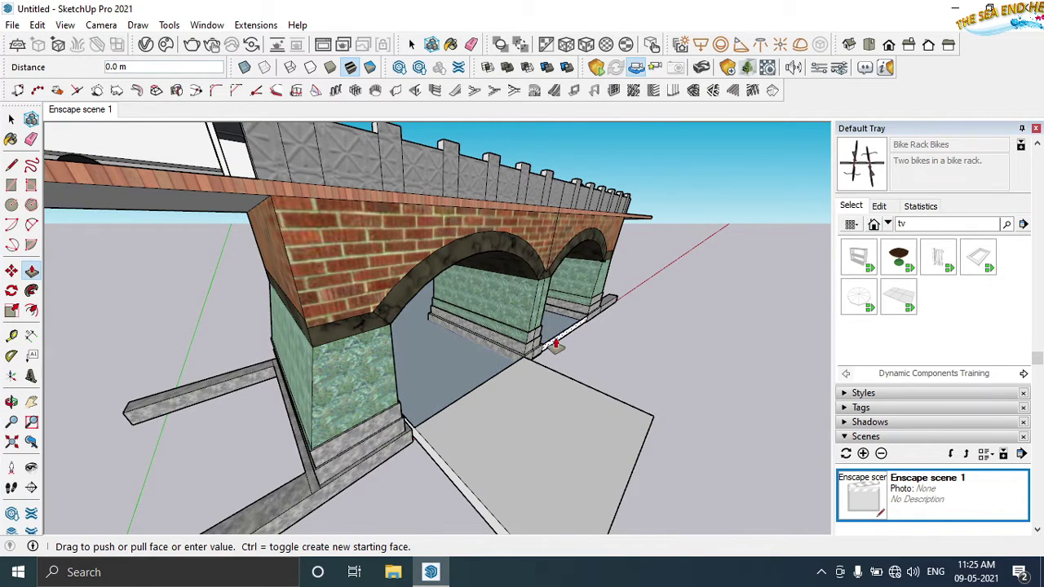
scroll(588, 372, "down", 3)
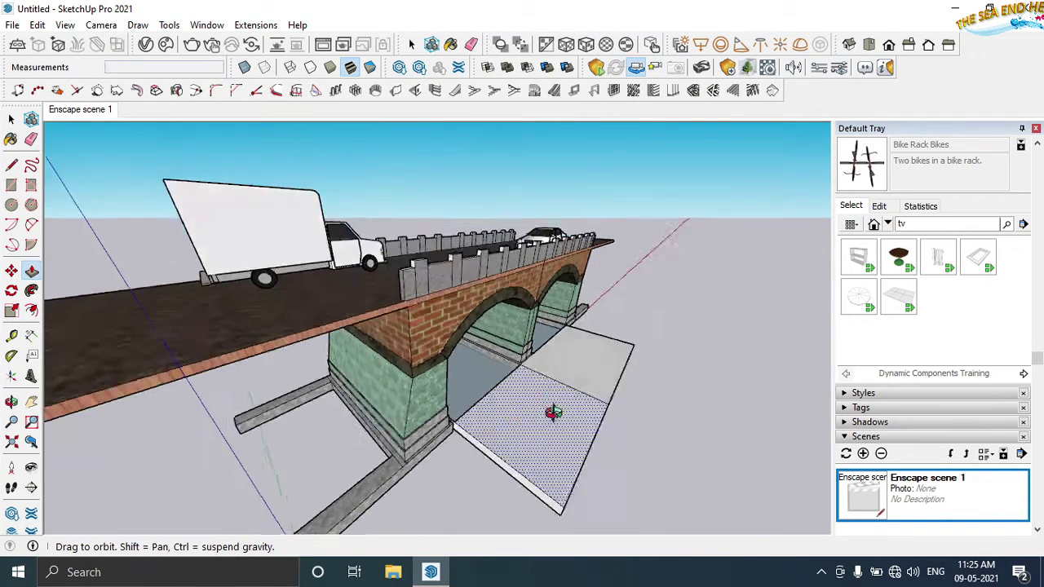
middle_click_drag(549, 411, 292, 410)
scroll(564, 429, "up", 5)
scroll(564, 430, "down", 5)
middle_click_drag(414, 411, 326, 481)
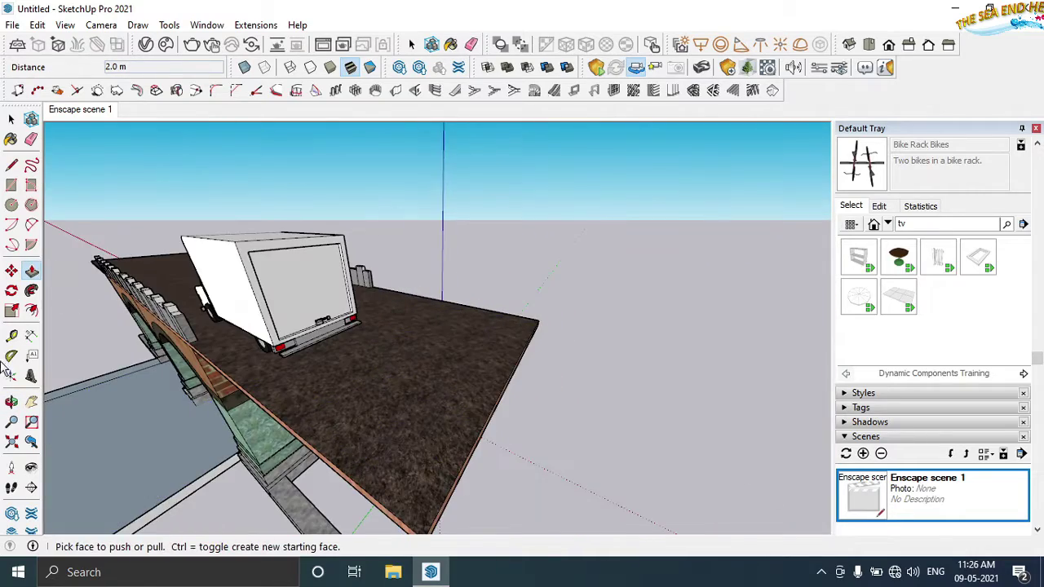
left_click(11, 441)
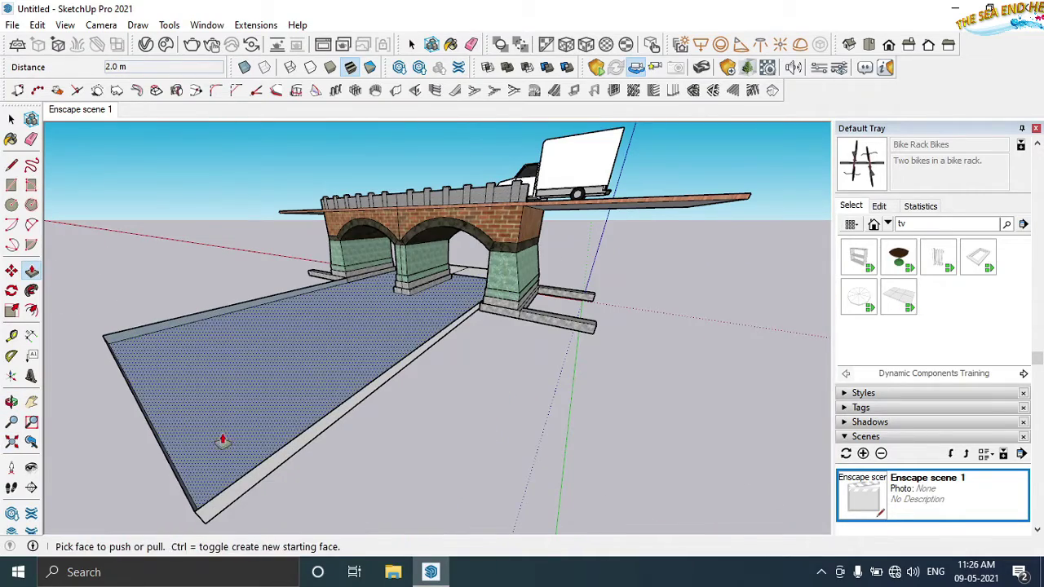
Step: Draw an edge from the face's left corner to close the ground face
key("space")
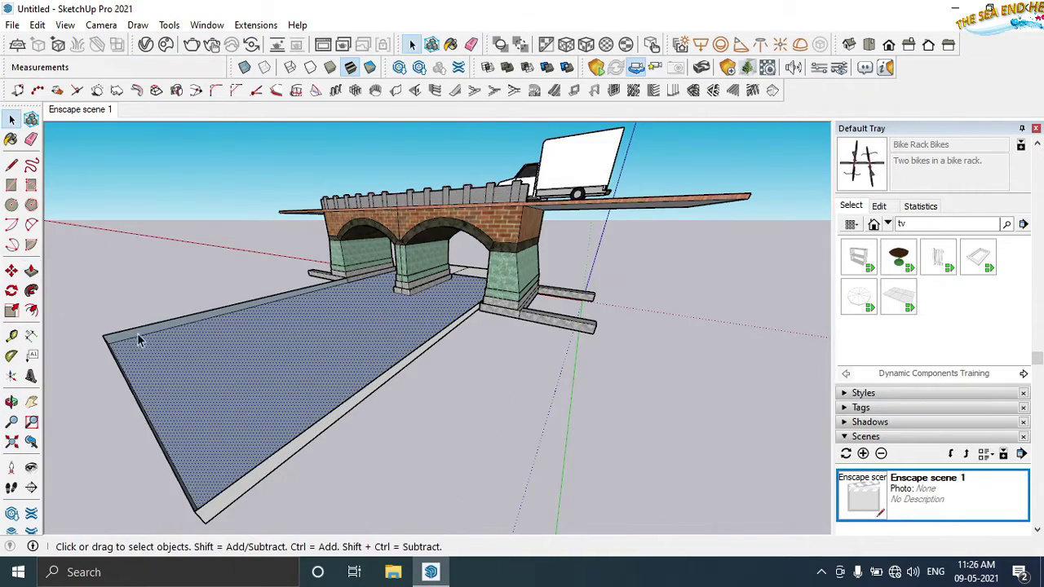
left_click(11, 165)
left_click(102, 335)
left_click(196, 510)
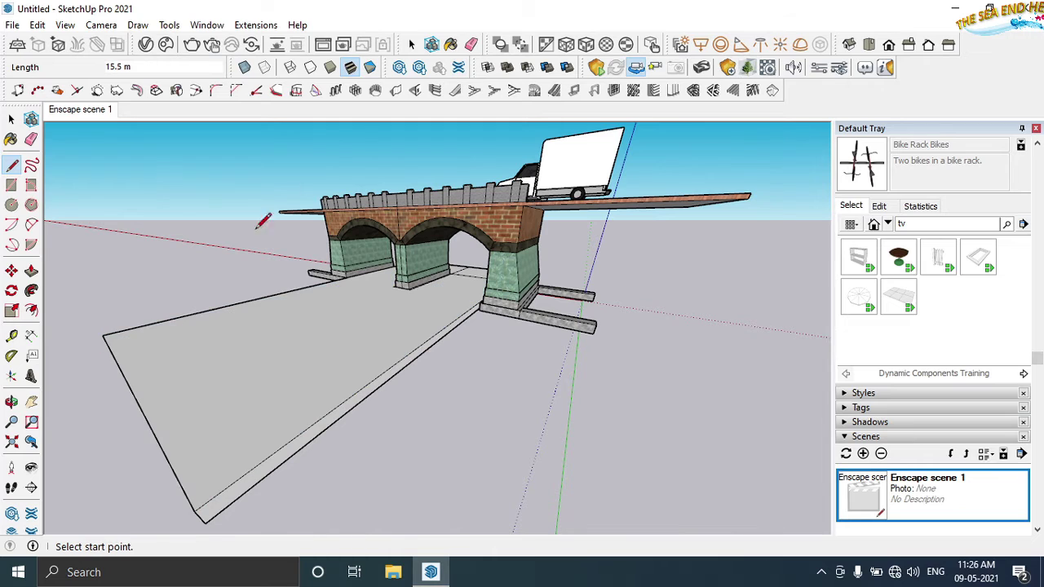
left_click(12, 120)
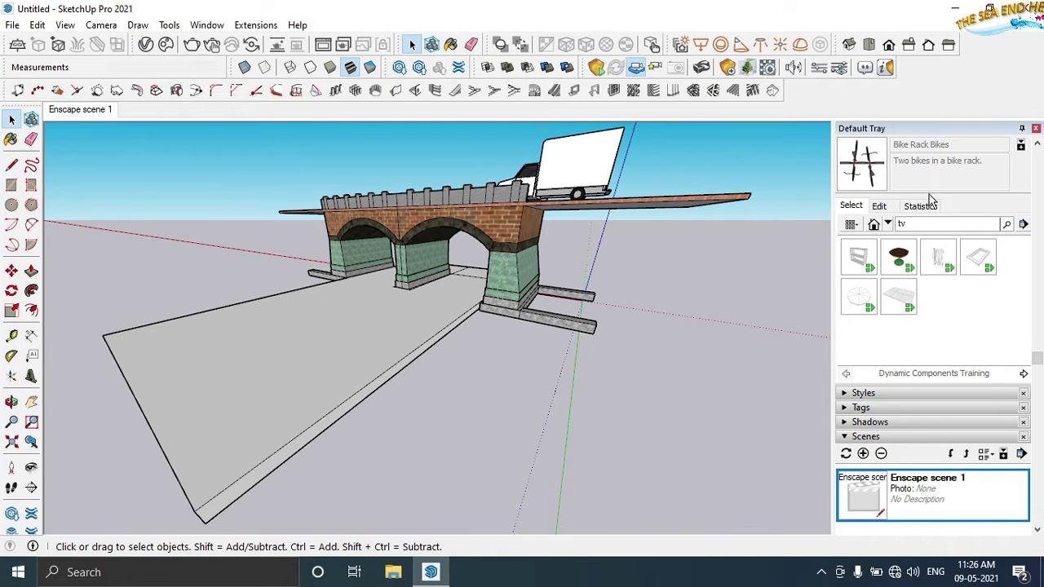
Step: Paint the ground slab with Water Sparkling from the Water material category
key("b")
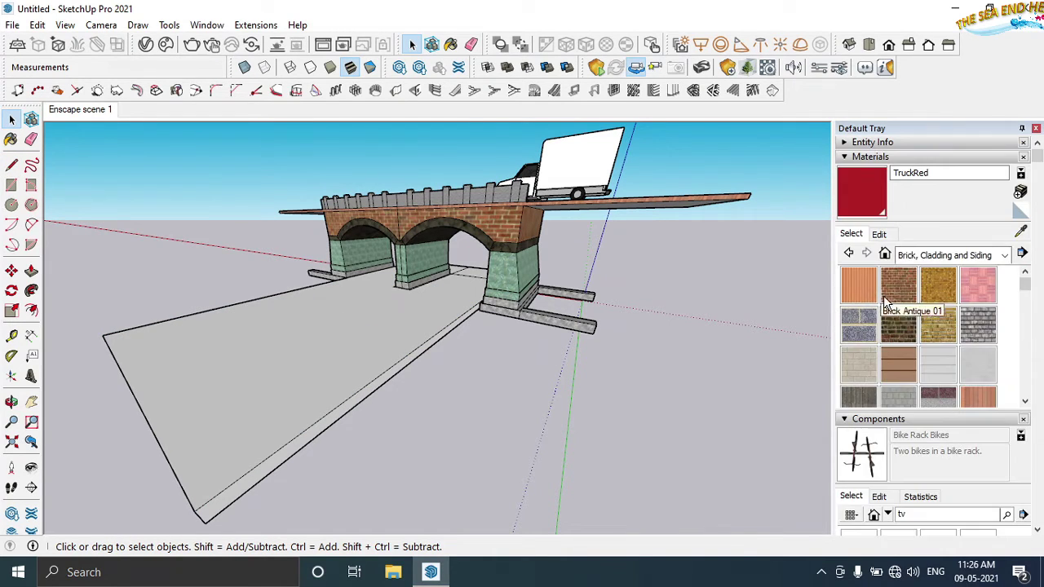
left_click(988, 260)
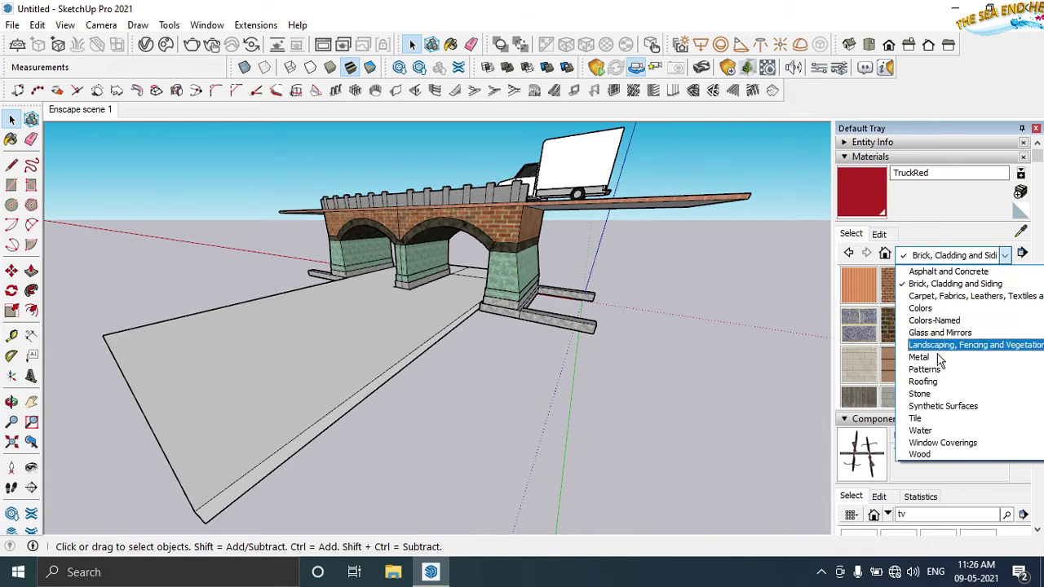
left_click(920, 429)
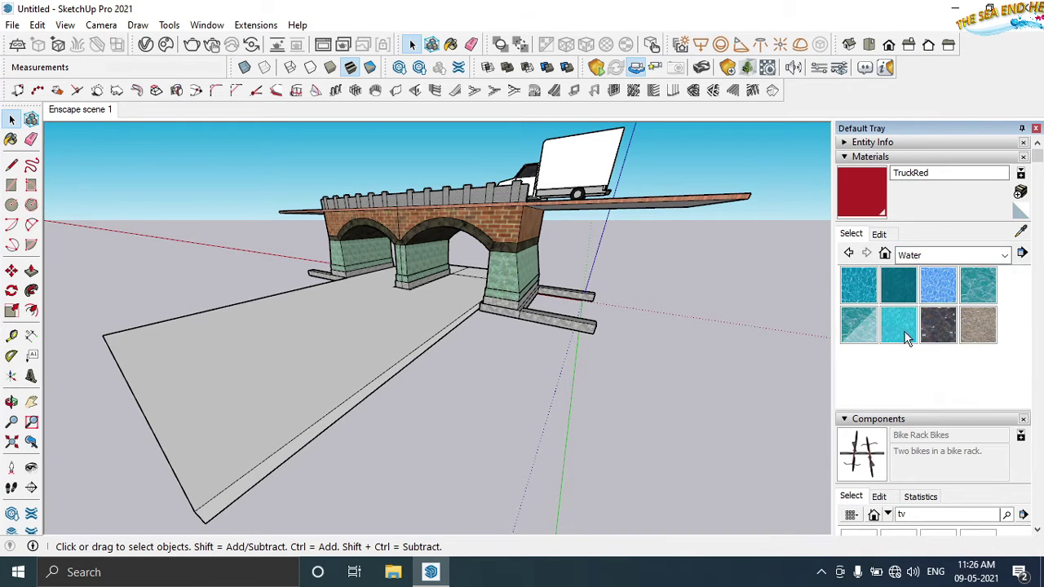
left_click(897, 324)
left_click(406, 328)
middle_click_drag(320, 359, 327, 442)
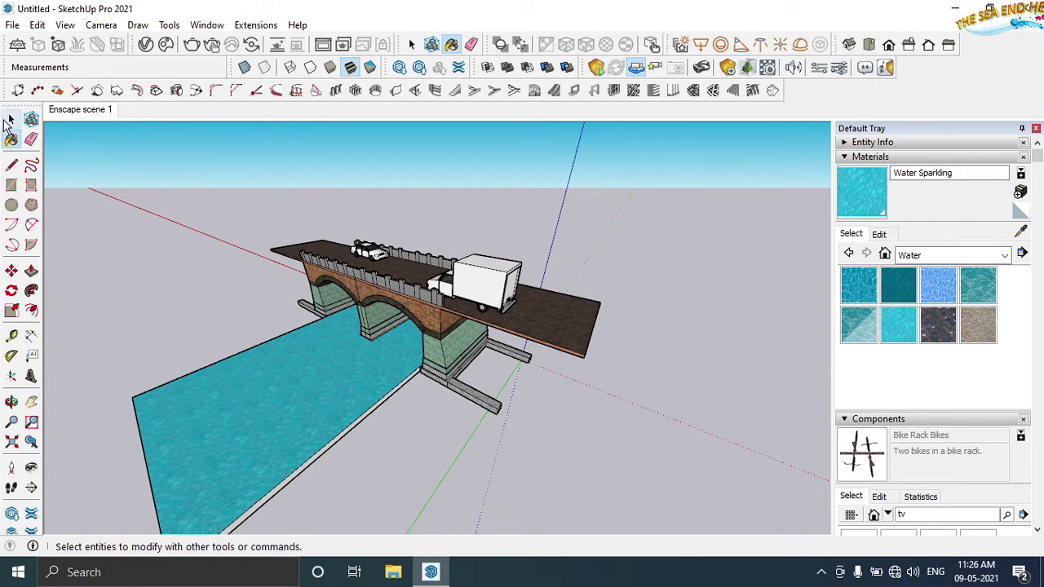
Step: Select just the water face and repaint it with Water Dark Blue
left_click(11, 120)
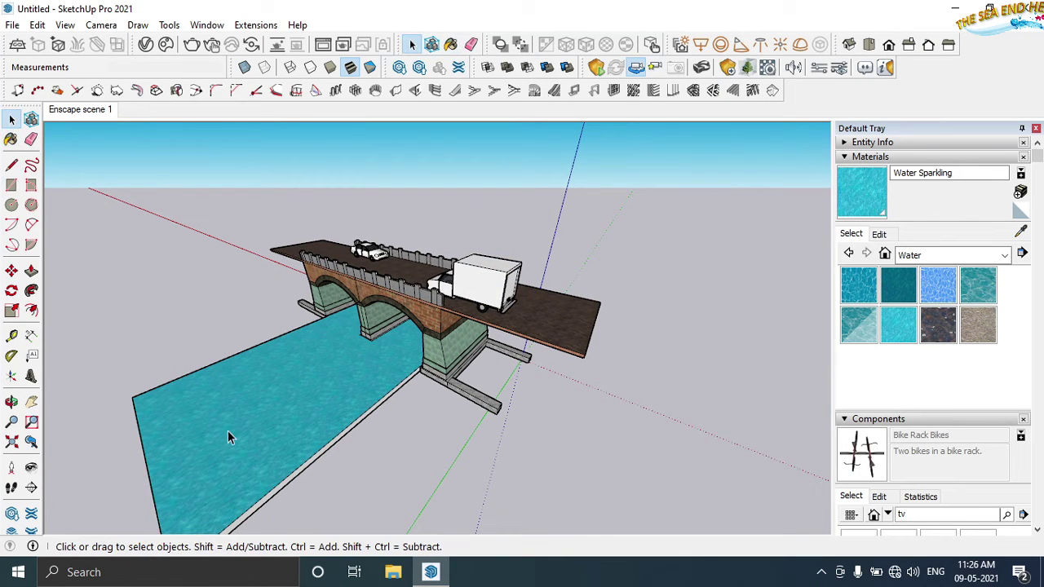
triple_click(227, 430)
left_click(243, 418)
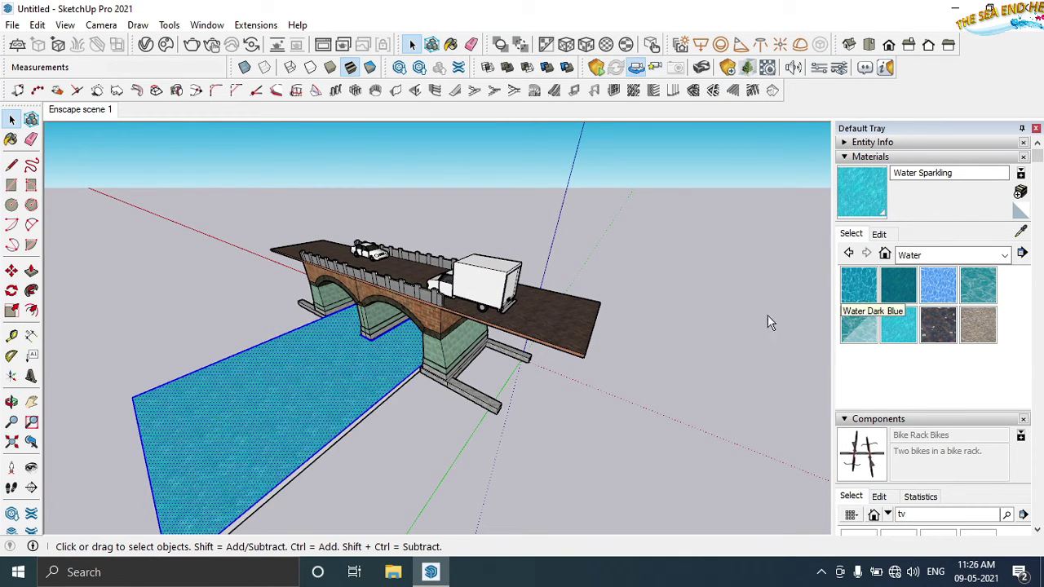
left_click(898, 284)
left_click(280, 426)
mouse_move(280, 426)
middle_mouse_down()
mouse_move(419, 349)
mouse_move(399, 408)
mouse_move(574, 379)
mouse_move(318, 475)
middle_mouse_up()
mouse_move(427, 445)
middle_mouse_down()
mouse_move(267, 431)
mouse_move(503, 466)
mouse_move(431, 426)
mouse_move(303, 392)
mouse_move(643, 426)
mouse_move(596, 326)
mouse_move(636, 426)
mouse_move(514, 337)
mouse_move(440, 364)
mouse_move(585, 483)
mouse_move(578, 443)
mouse_move(641, 491)
mouse_move(653, 443)
mouse_move(580, 454)
mouse_move(628, 427)
mouse_move(279, 466)
mouse_move(389, 510)
middle_mouse_up()
left_click(878, 234)
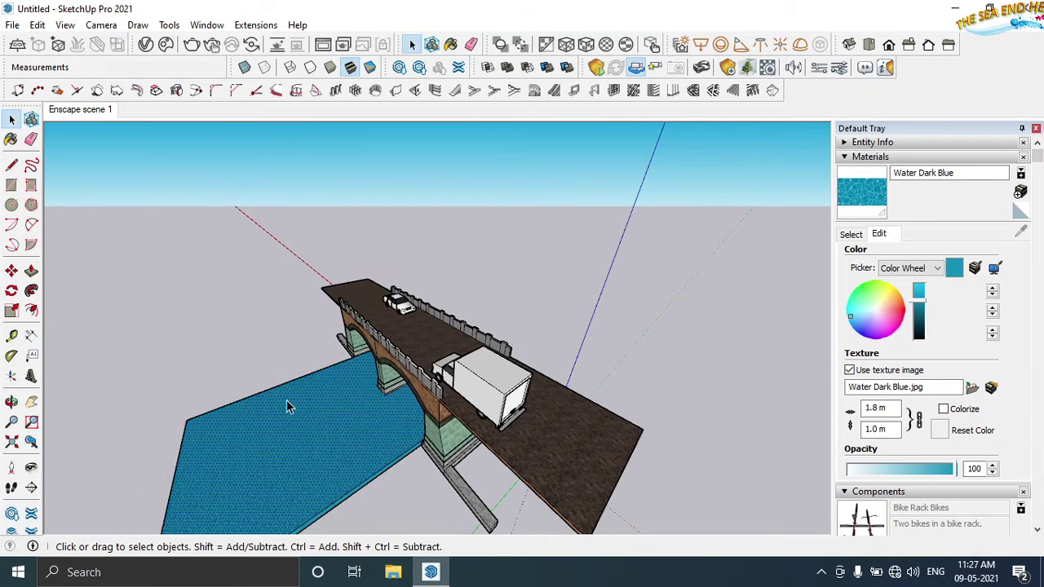
Step: Set the water texture width to 5 m
mouse_move(240, 348)
middle_mouse_down()
mouse_move(247, 378)
mouse_move(424, 452)
middle_mouse_up()
left_click_drag(887, 411, 848, 414)
type("5")
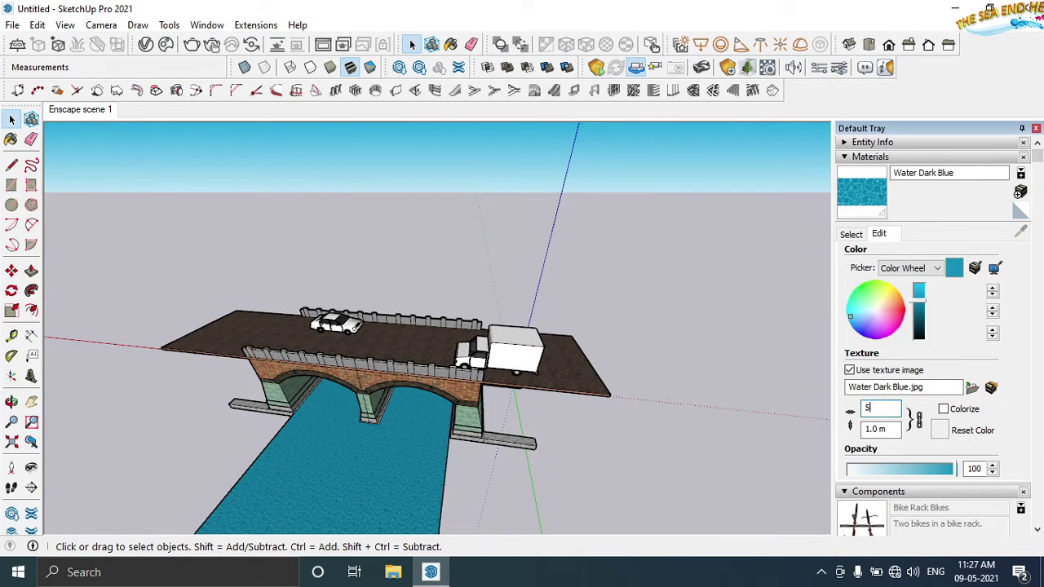
key("Return")
Step: Push/Pull the water face to give the slab thickness
mouse_move(792, 433)
middle_mouse_down()
mouse_move(362, 507)
mouse_move(402, 497)
mouse_move(280, 478)
middle_mouse_up()
key("p")
scroll(348, 502, "up", 3)
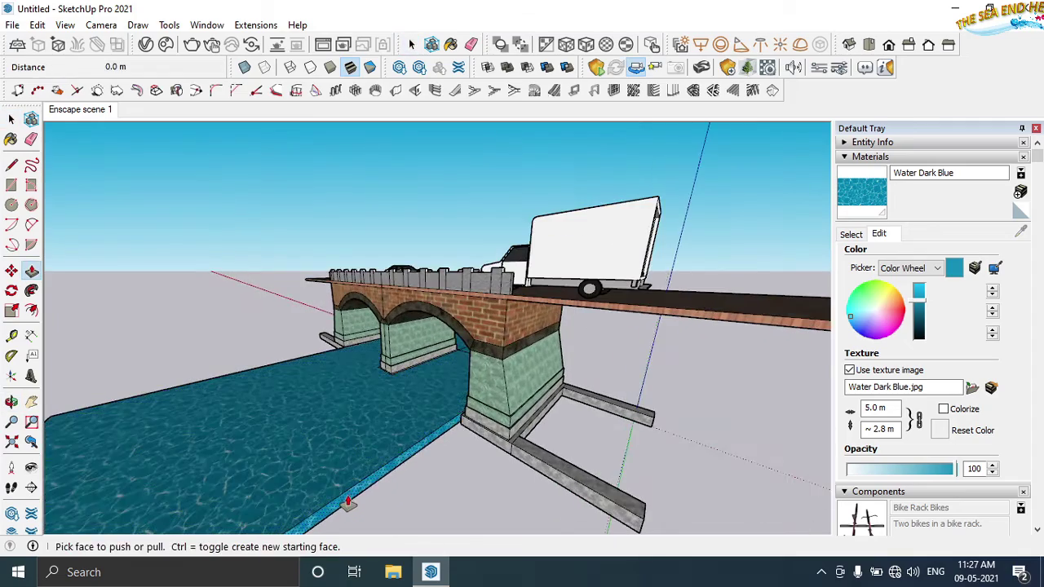
left_click(349, 501)
left_click(282, 433)
mouse_move(282, 433)
middle_mouse_down()
mouse_move(554, 454)
mouse_move(501, 511)
mouse_move(419, 478)
mouse_move(442, 410)
mouse_move(481, 399)
middle_mouse_up()
Step: Review the bridge and water from several angles, then run a V-Ray test render
left_click(851, 234)
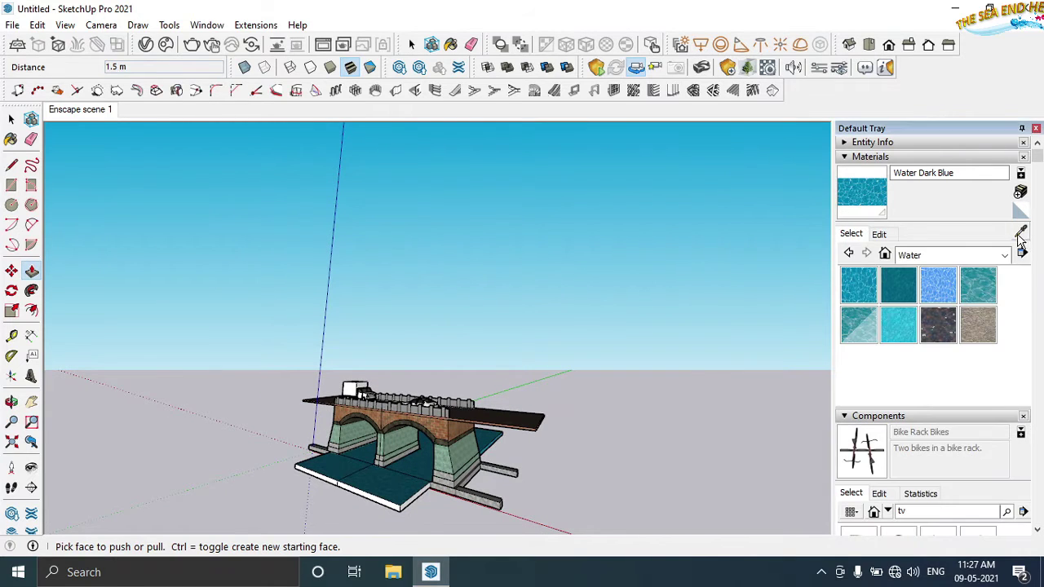
scroll(414, 450, "up", 2)
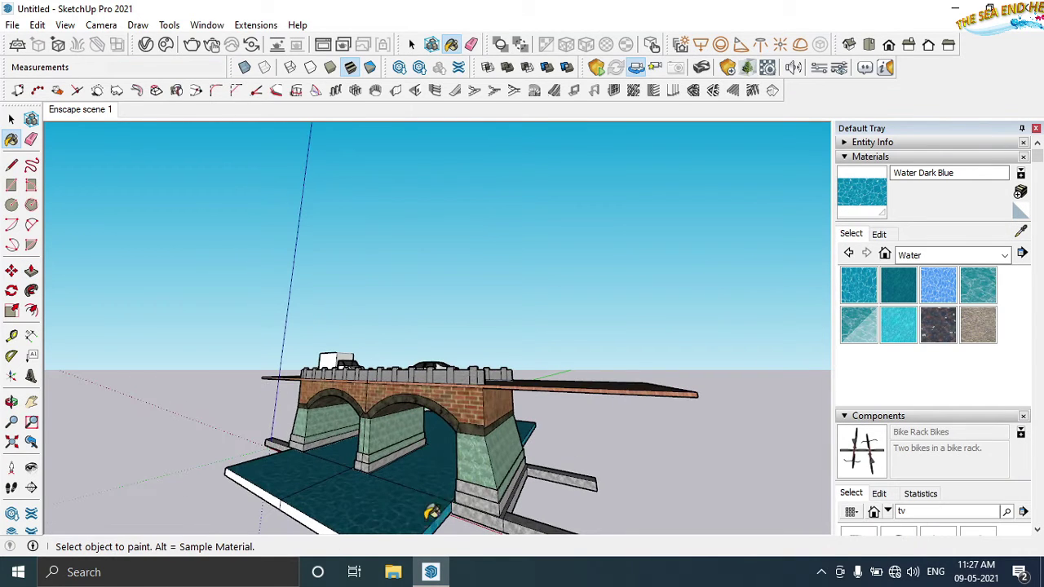
mouse_move(302, 496)
middle_mouse_down()
mouse_move(139, 478)
mouse_move(682, 456)
mouse_move(433, 477)
mouse_move(541, 508)
mouse_move(528, 481)
middle_mouse_up()
scroll(456, 473, "up", 5)
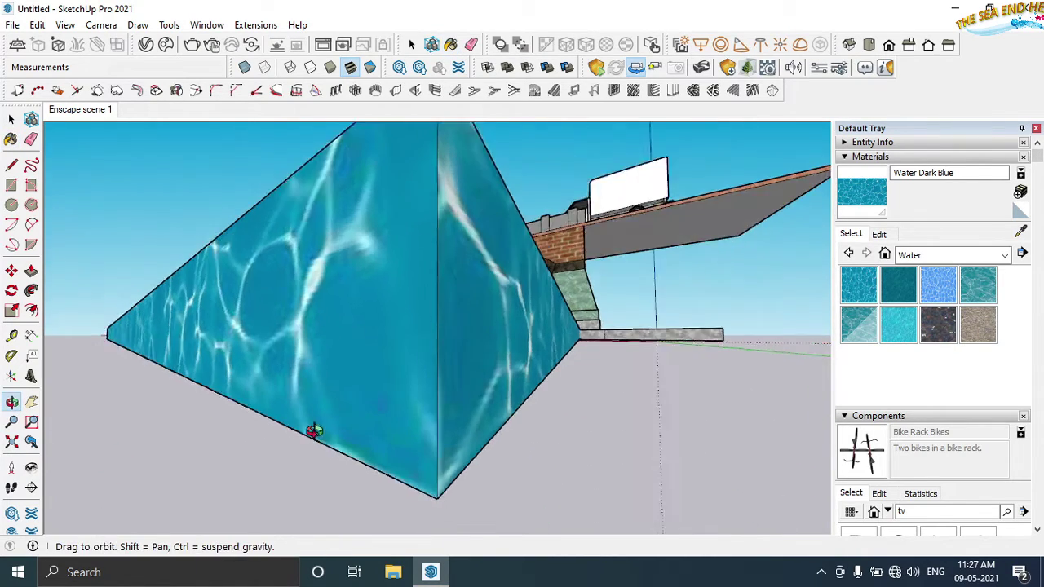
middle_click_drag(293, 383, 449, 376)
scroll(449, 377, "down", 5)
scroll(526, 413, "up", 3)
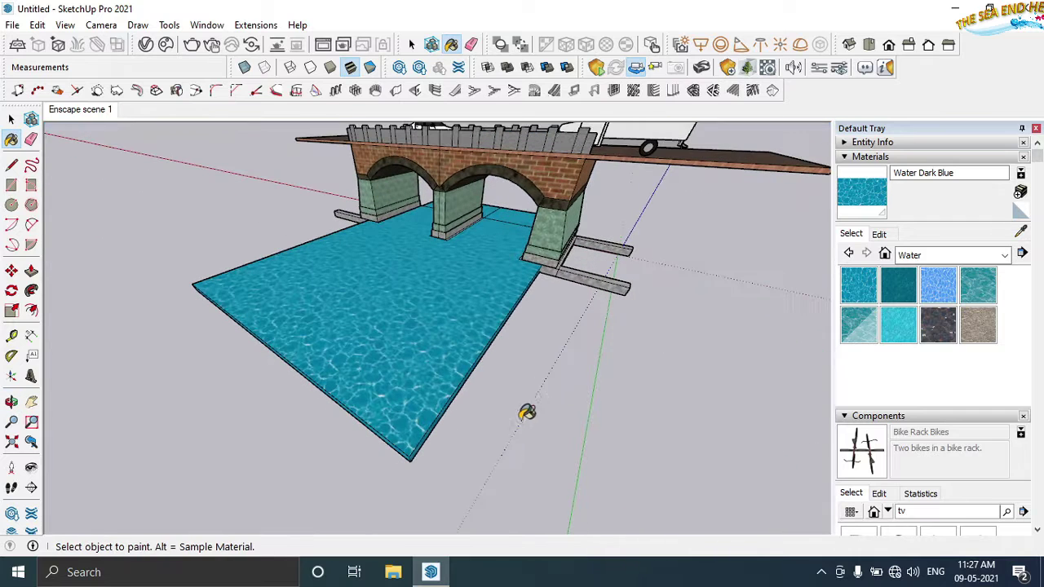
left_click(849, 44)
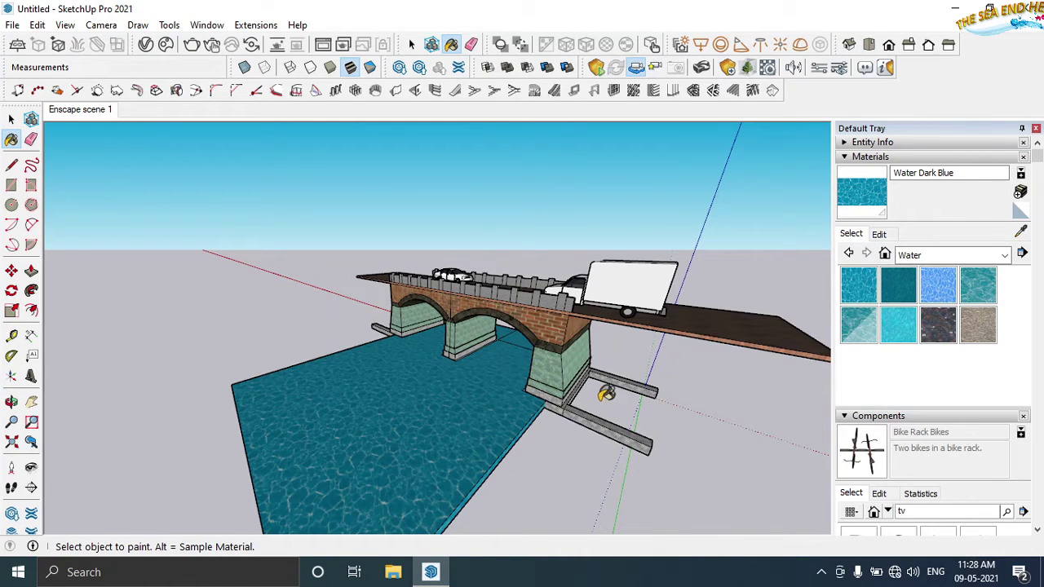
left_click(191, 45)
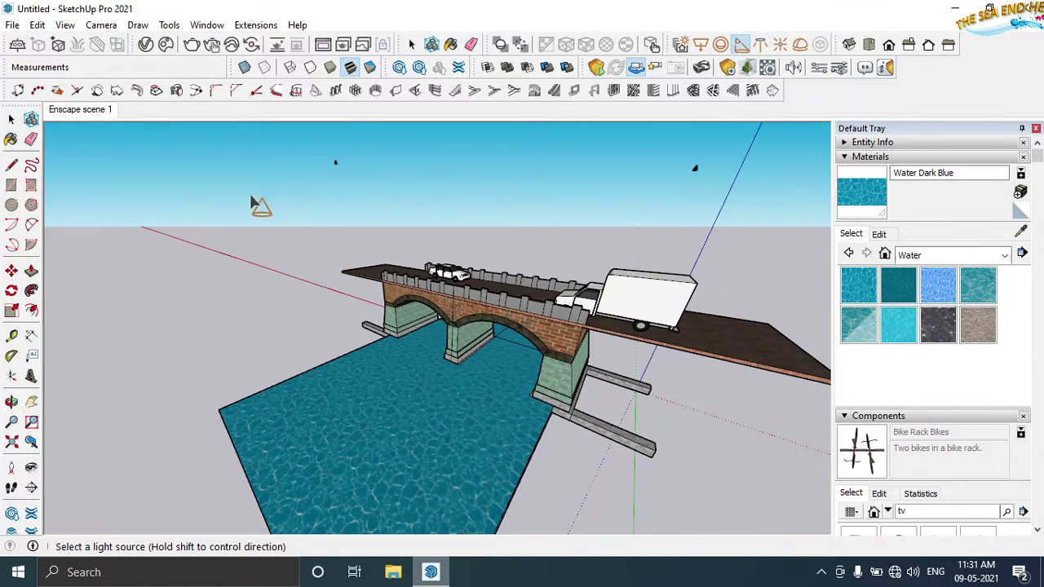
Step: Place an IES light on the water and move it toward the right pier
left_click(701, 44)
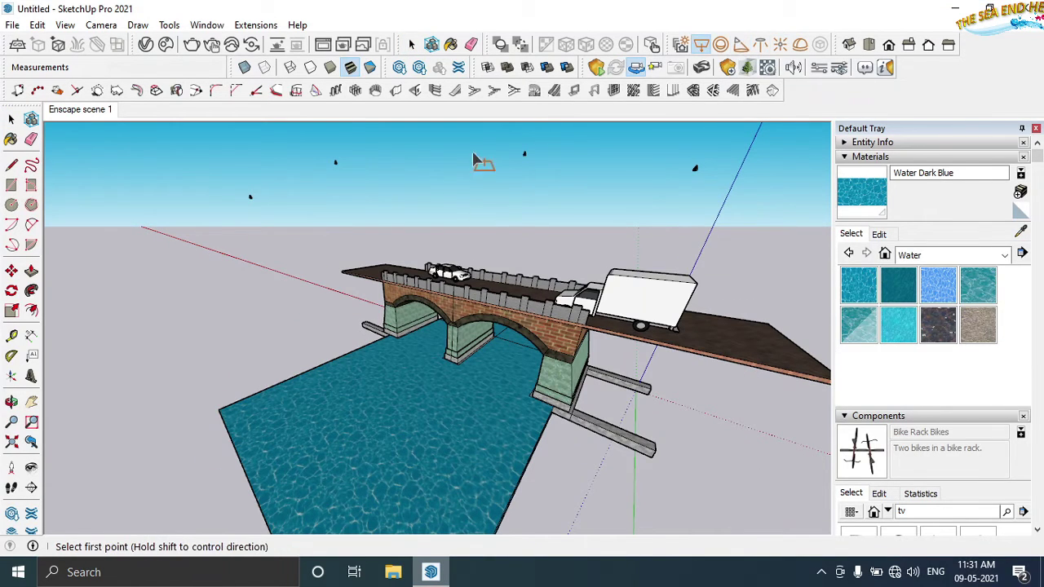
left_click(328, 465)
middle_click_drag(330, 463, 392, 408)
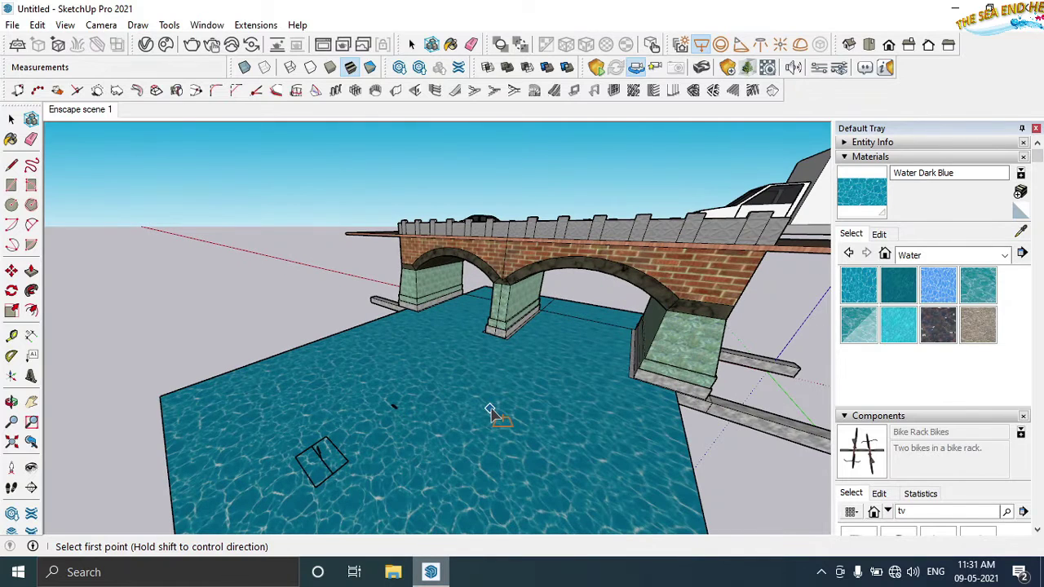
left_click(11, 119)
left_click(408, 352)
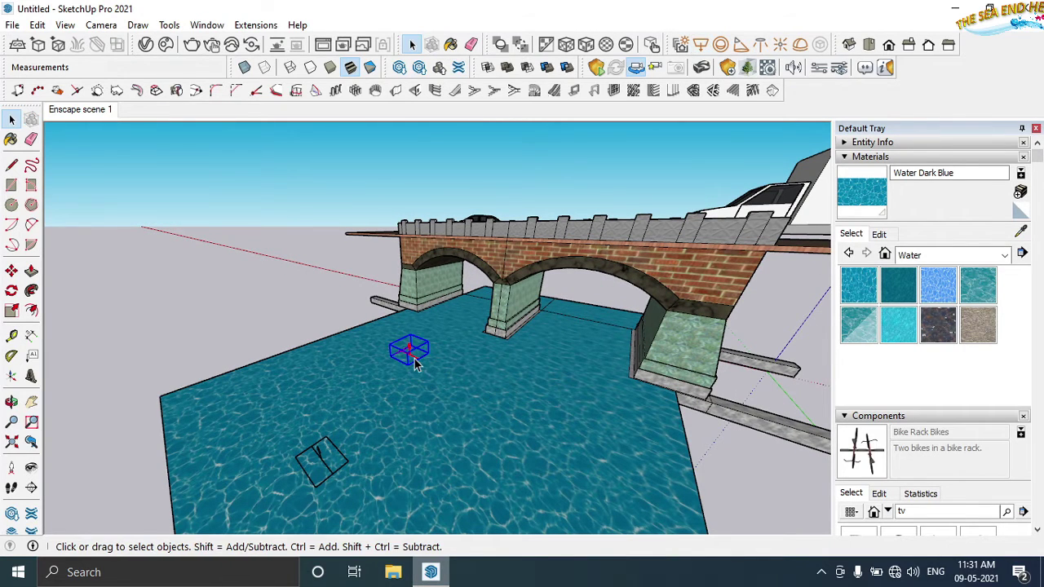
key("m")
left_click_drag(407, 352, 547, 327)
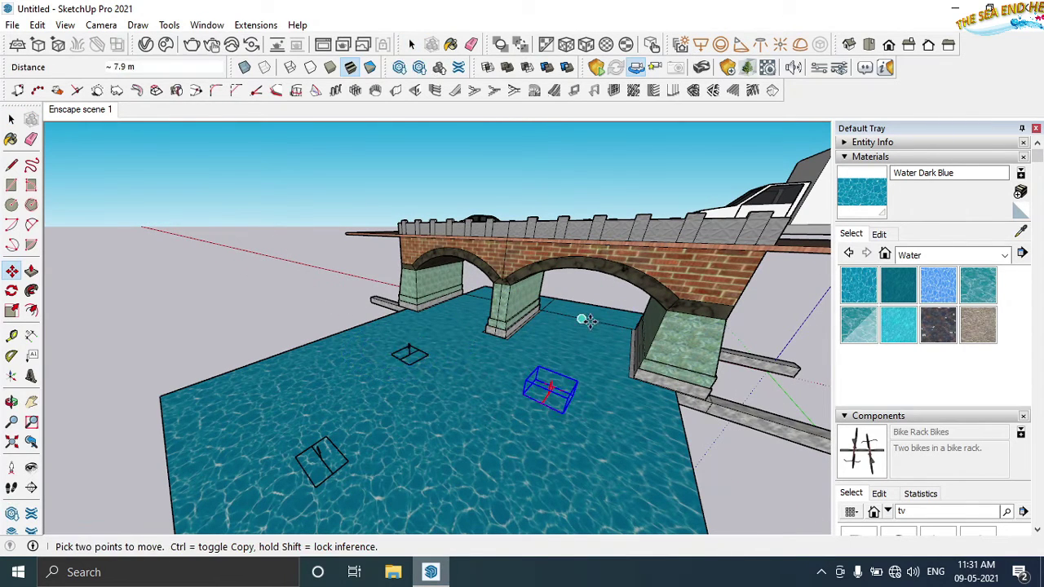
scroll(547, 328, "down", 5)
middle_click_drag(547, 327, 570, 310)
mouse_move(456, 457)
middle_mouse_down()
mouse_move(426, 383)
mouse_move(416, 440)
middle_mouse_up()
Step: Add a Light Mix render element grouped by Light IDs
left_click(412, 44)
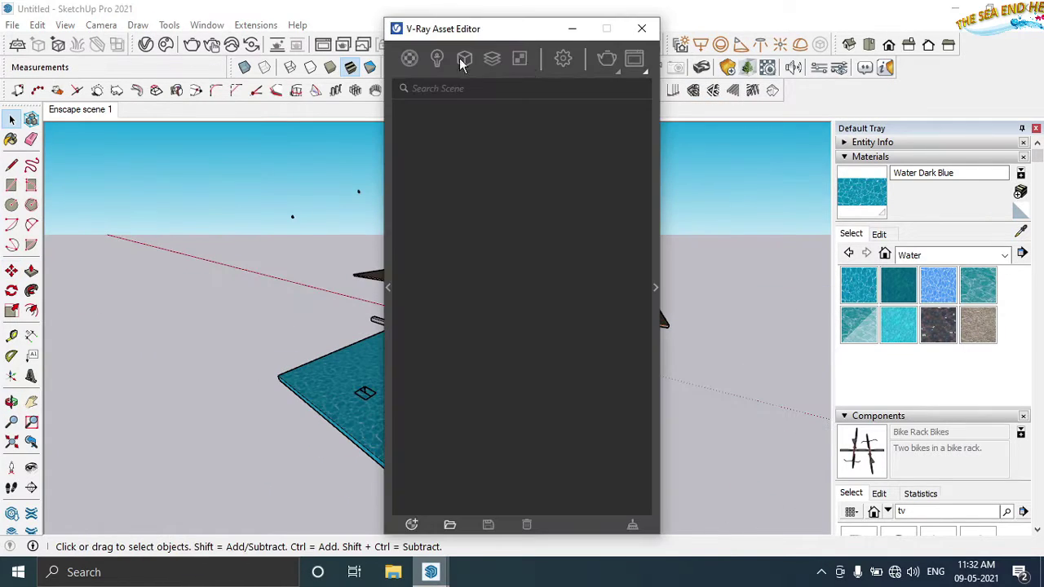
left_click(520, 58)
left_click(531, 283)
left_click(659, 286)
left_click(782, 292)
left_click(781, 347)
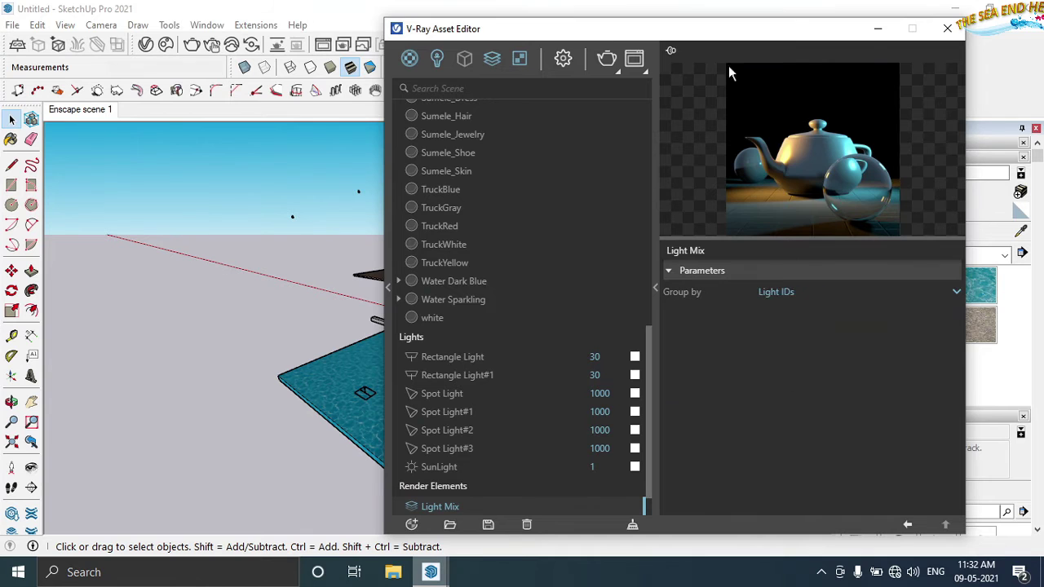
left_click(962, 28)
Step: Assign V-Ray object IDs to three light panels, starting with ID 1
right_click(365, 394)
left_click(699, 373)
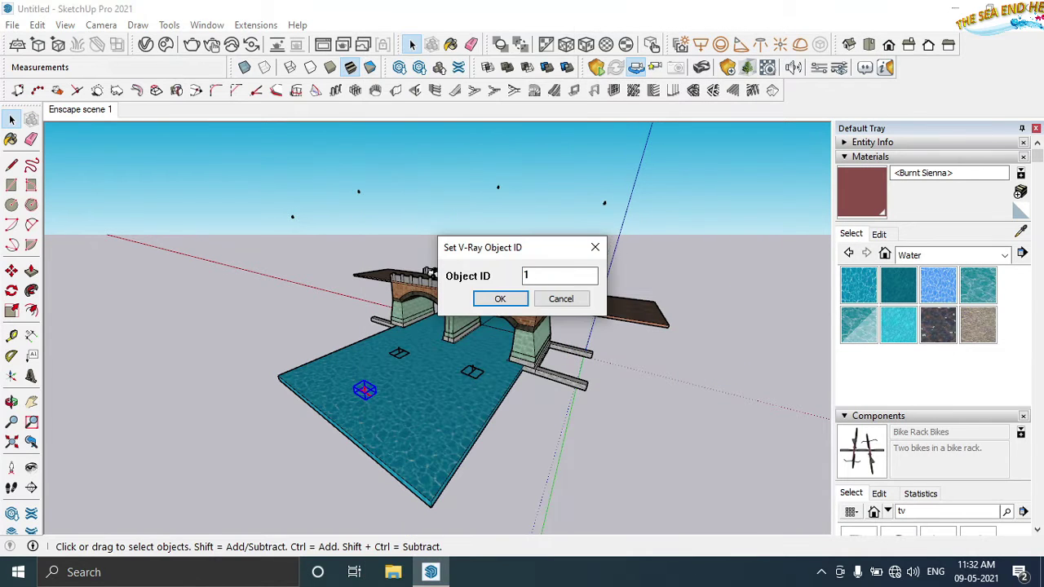
left_click(491, 299)
left_click(398, 352)
right_click(398, 359)
left_click(717, 373)
left_click(494, 299)
left_click(292, 219)
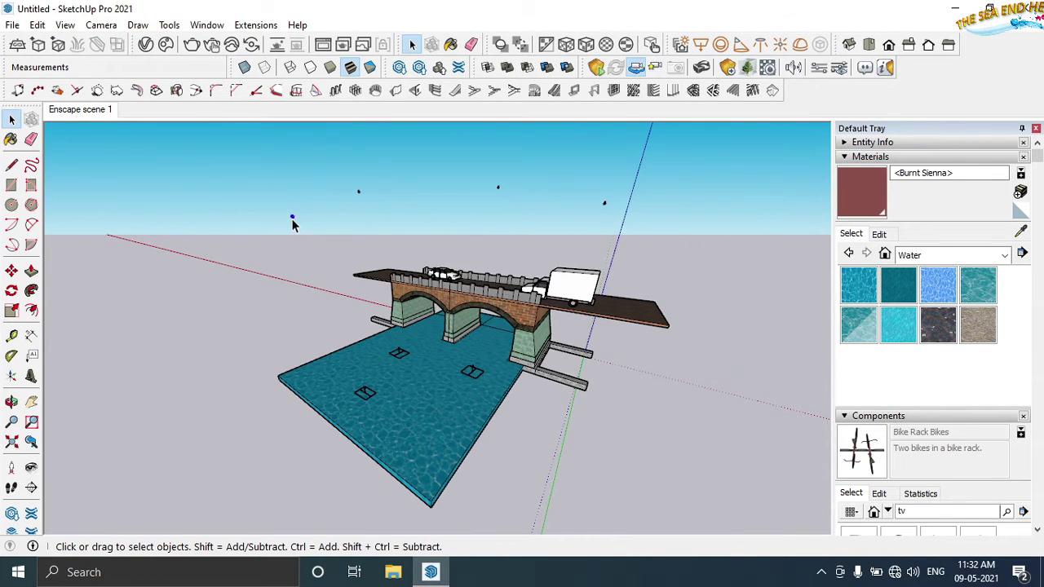
right_click(356, 196)
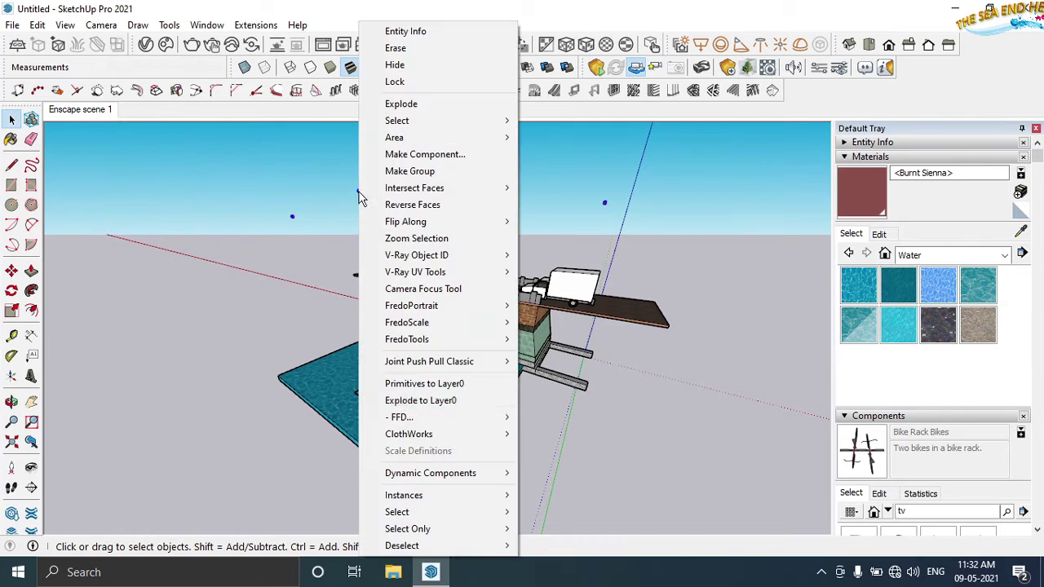
left_click(637, 259)
left_click(493, 300)
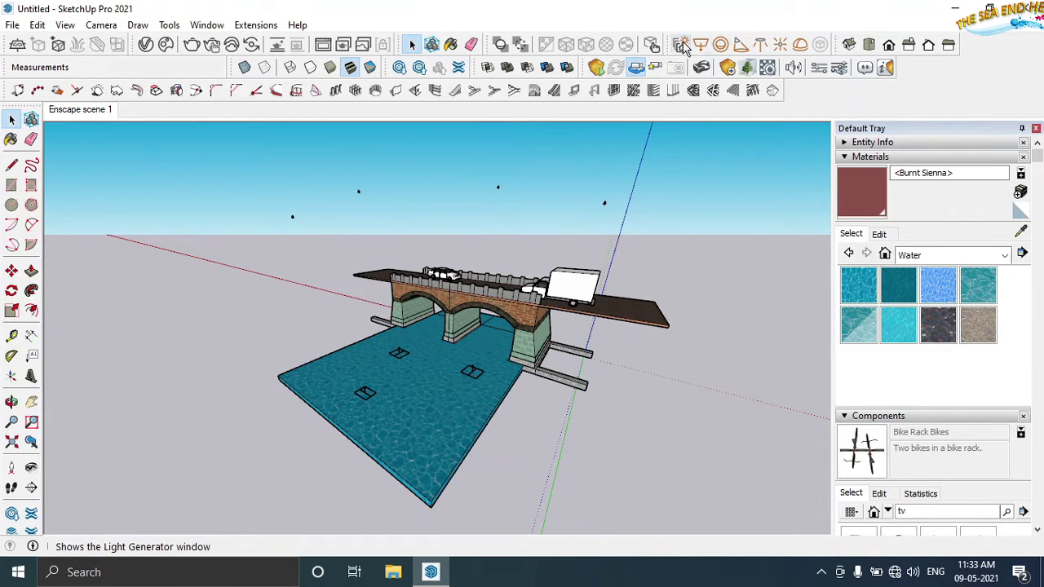
scroll(522, 428, "up", 1)
Step: Set the LightMix ID 4 intensity to 999 and toggle Environment on, then off
mouse_move(524, 423)
middle_mouse_down()
mouse_move(502, 462)
mouse_move(520, 443)
middle_mouse_up()
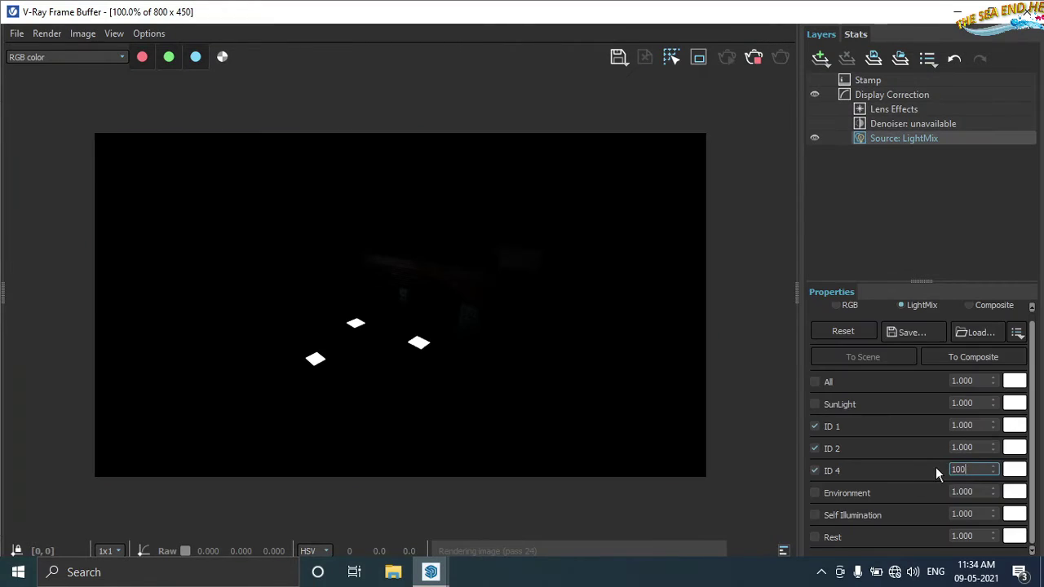
type("999")
key("Return")
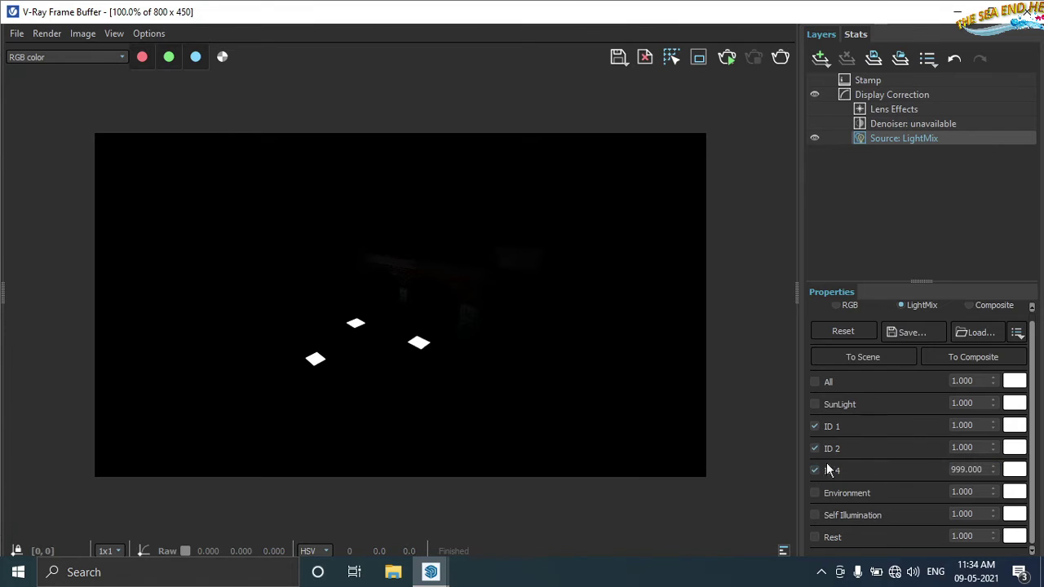
left_click(814, 491)
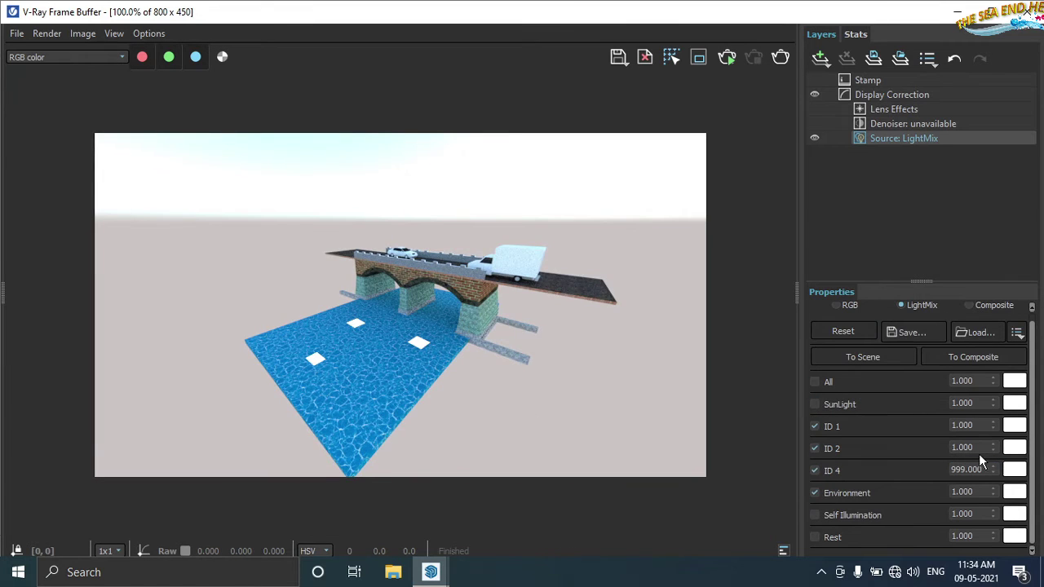
left_click(814, 493)
Step: Enter high LightMix intensities (100, 999) for the ID 2 light
type("100")
left_click(968, 425)
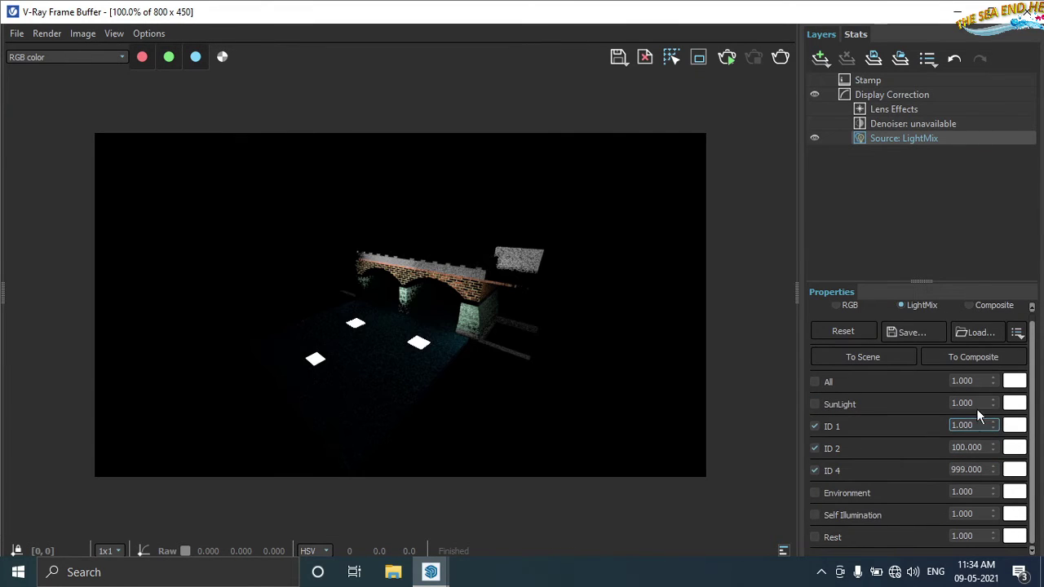
type("999")
left_click(977, 447)
Step: Draw a circle on the pier base and offset it into a ring
type("999")
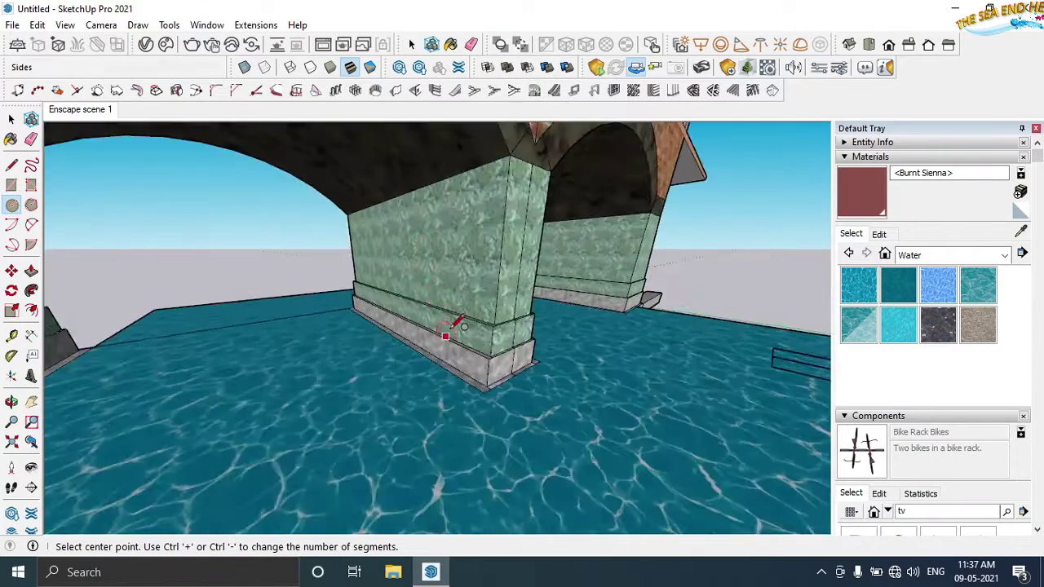
left_click(494, 431)
mouse_move(481, 385)
middle_mouse_down()
mouse_move(494, 432)
mouse_move(492, 391)
mouse_move(461, 364)
mouse_move(477, 380)
middle_mouse_up()
left_click(492, 391)
key("f")
left_click(452, 367)
left_click(460, 365)
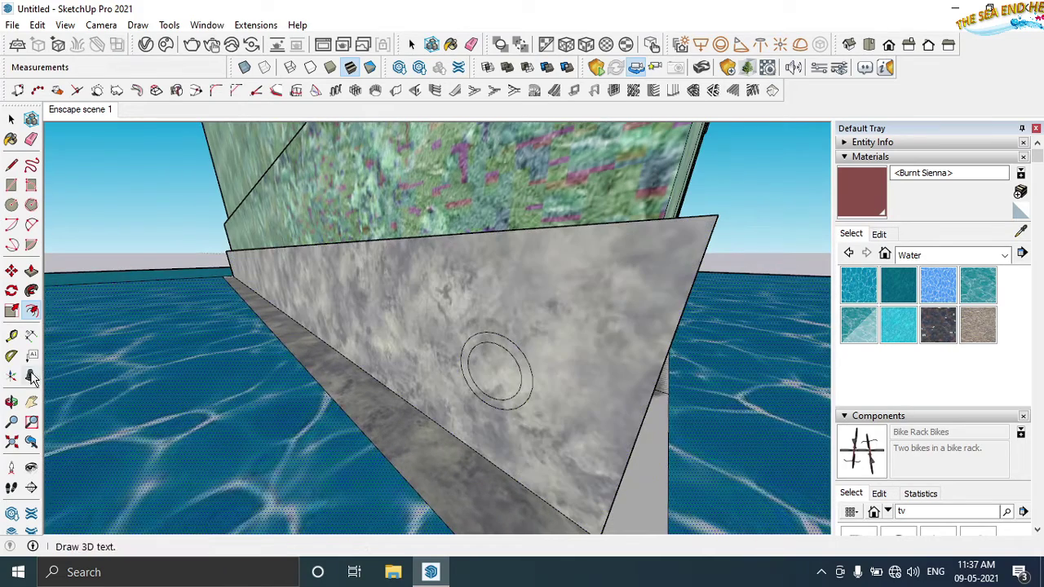
Step: Extrude the ring into a short tube with a recessed inner disc
left_click(31, 270)
middle_click_drag(525, 354, 482, 362)
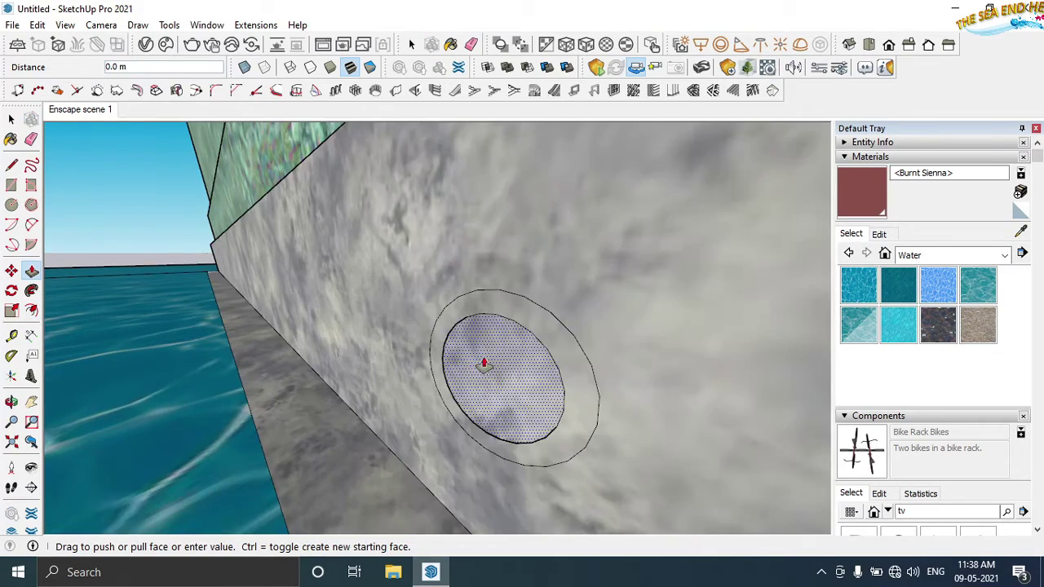
left_click(482, 361)
left_click(487, 343)
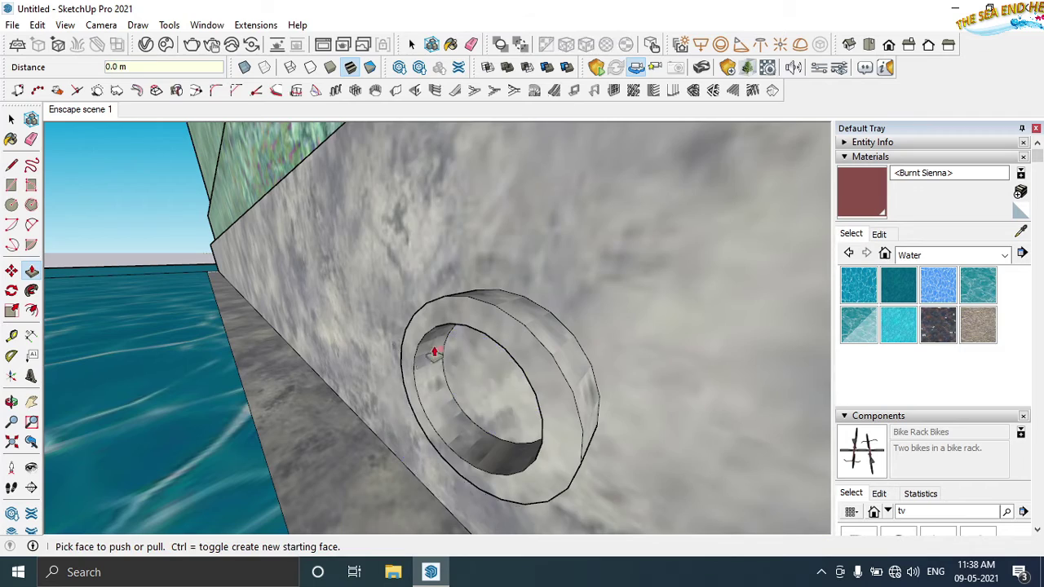
left_click(431, 352)
middle_click_drag(433, 410, 489, 366)
Step: Paint the ring white and its lens yellow Color E05 from the Colors library
key("space")
left_click(1004, 254)
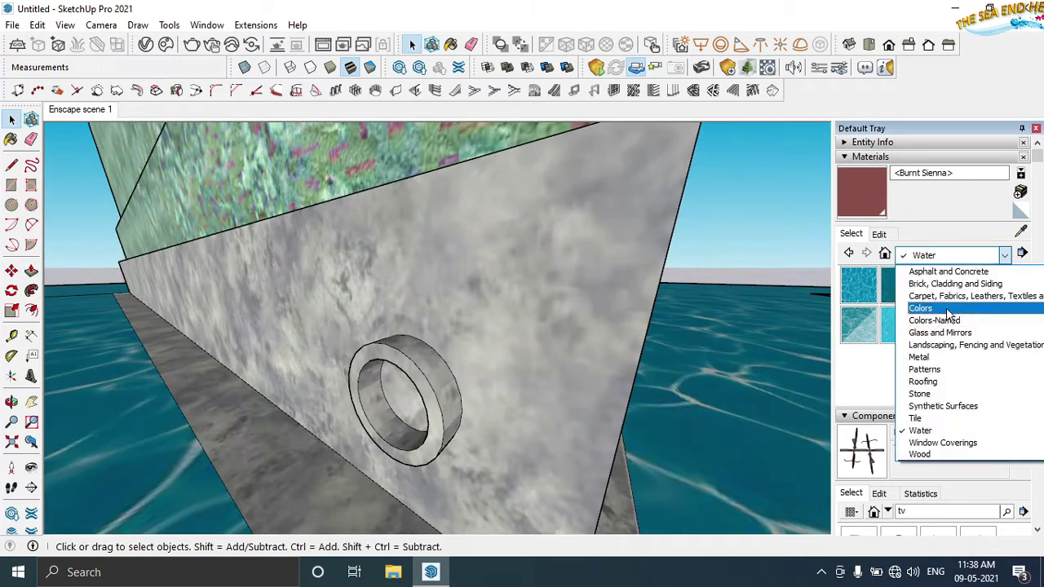
left_click(945, 308)
scroll(1026, 289, "down", 5)
left_click(859, 324)
left_click(375, 397)
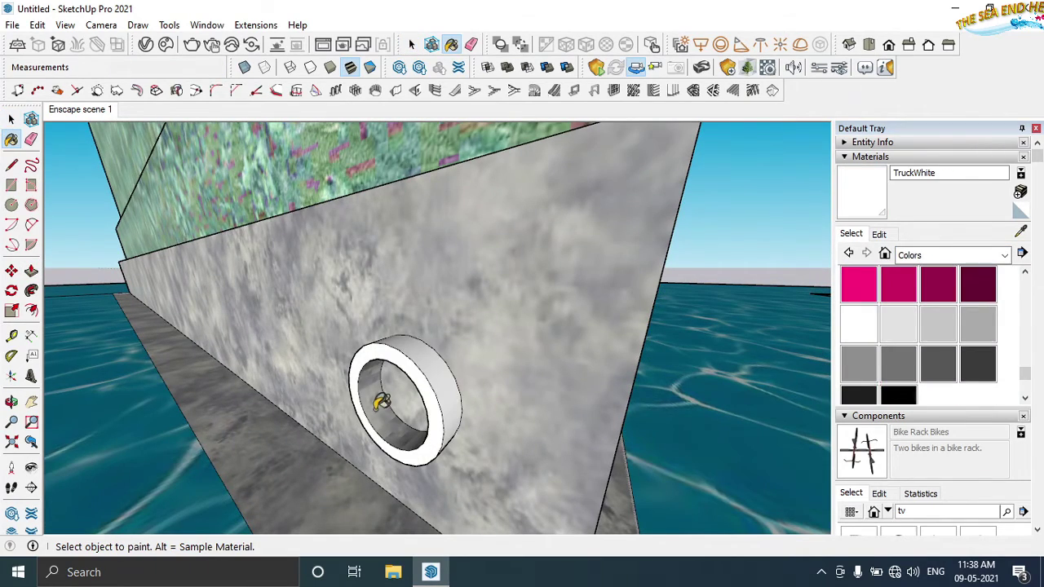
left_click(858, 283)
left_click(400, 396)
mouse_move(535, 403)
middle_mouse_down()
mouse_move(414, 388)
mouse_move(457, 383)
middle_mouse_up()
scroll(938, 334, "up", 5)
left_click(859, 344)
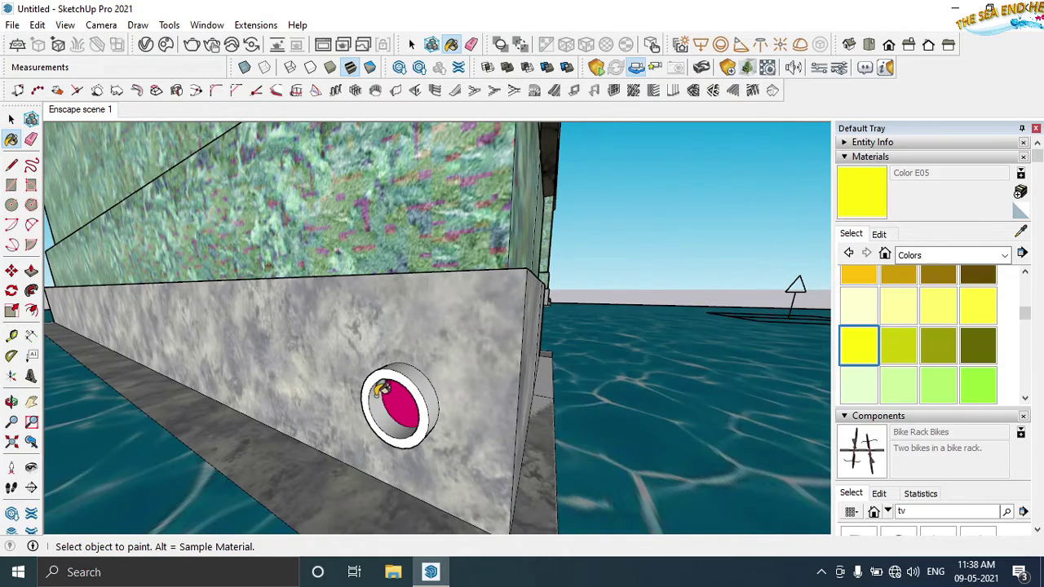
left_click(395, 404)
key("space")
left_click(422, 394)
Step: Make the ring a spot light component and copy it into a row of six along the pier
right_click(394, 410)
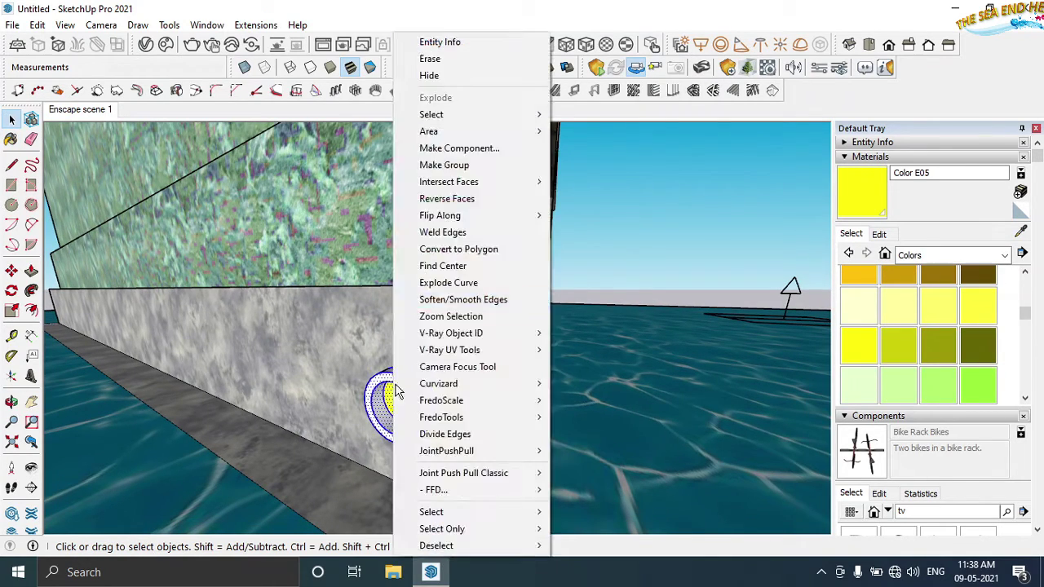
left_click(490, 148)
left_click(540, 444)
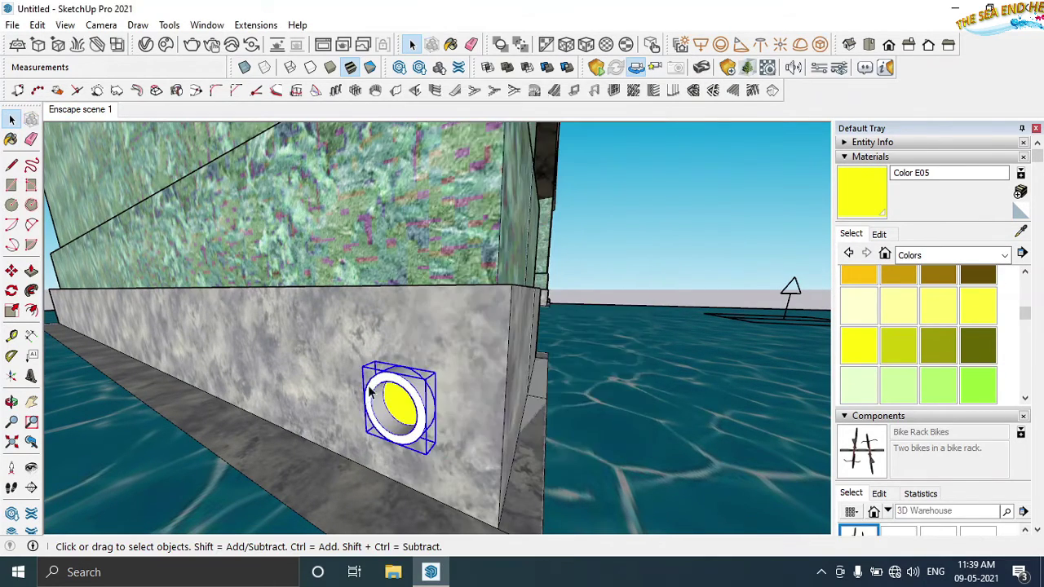
middle_click_drag(522, 423, 424, 407)
key("m")
left_click(419, 415, "ctrl")
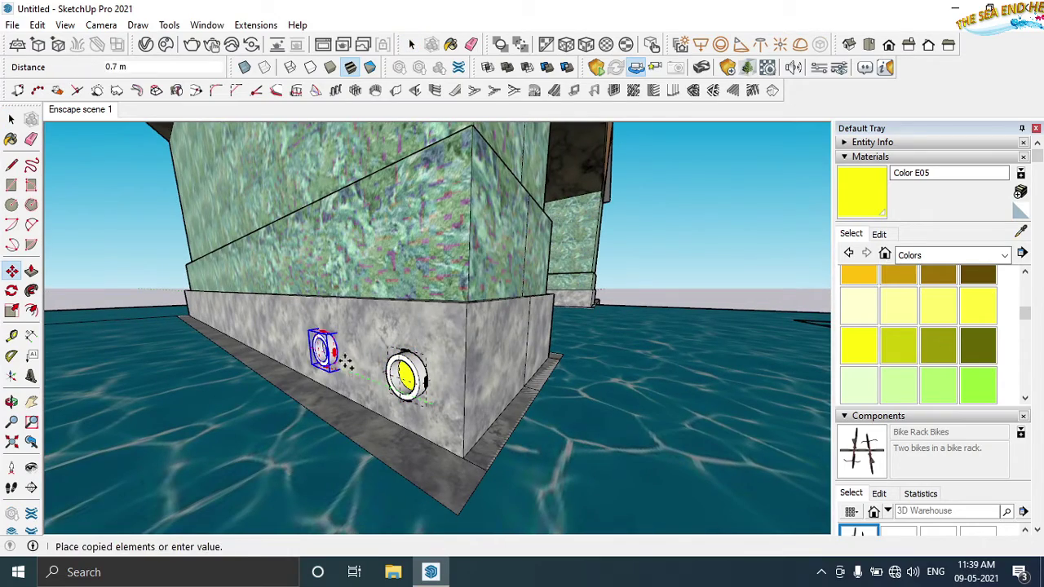
left_click(338, 371)
key("Return")
middle_click_drag(417, 333, 124, 316)
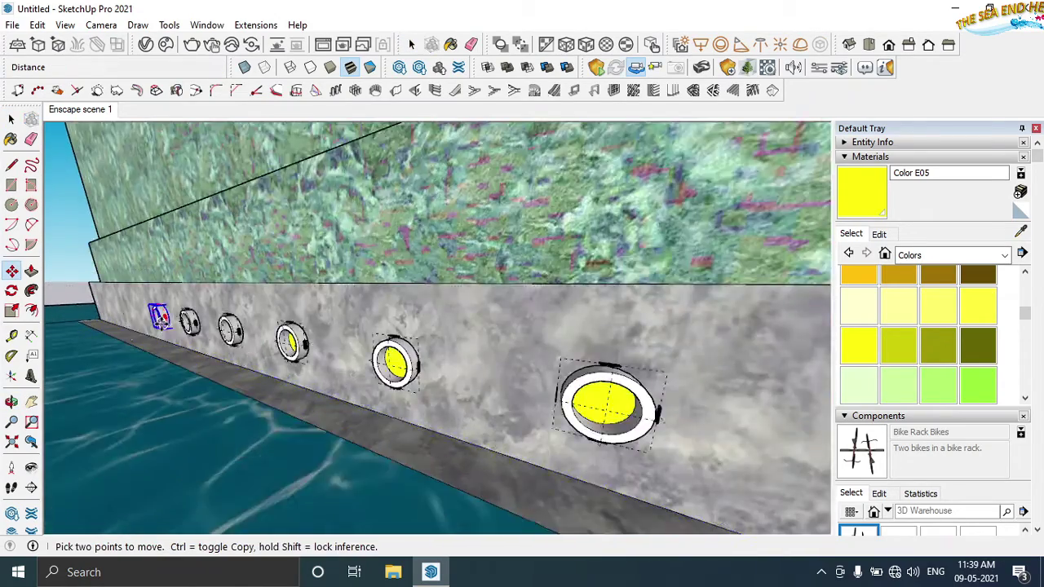
left_click(121, 303)
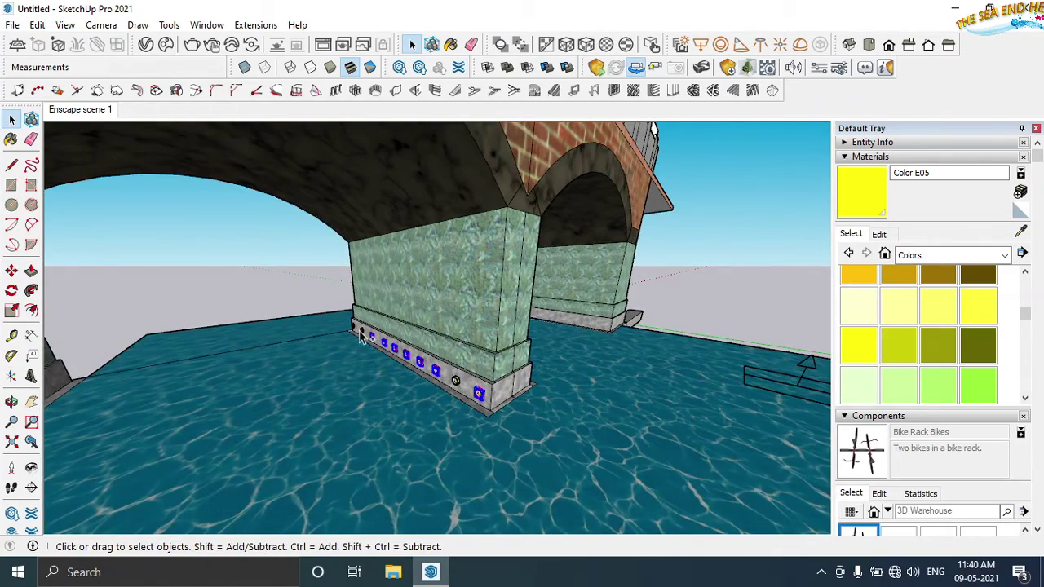
Step: Copy the spot lights onto the opposite pier
middle_click_drag(454, 385, 561, 424)
key("m")
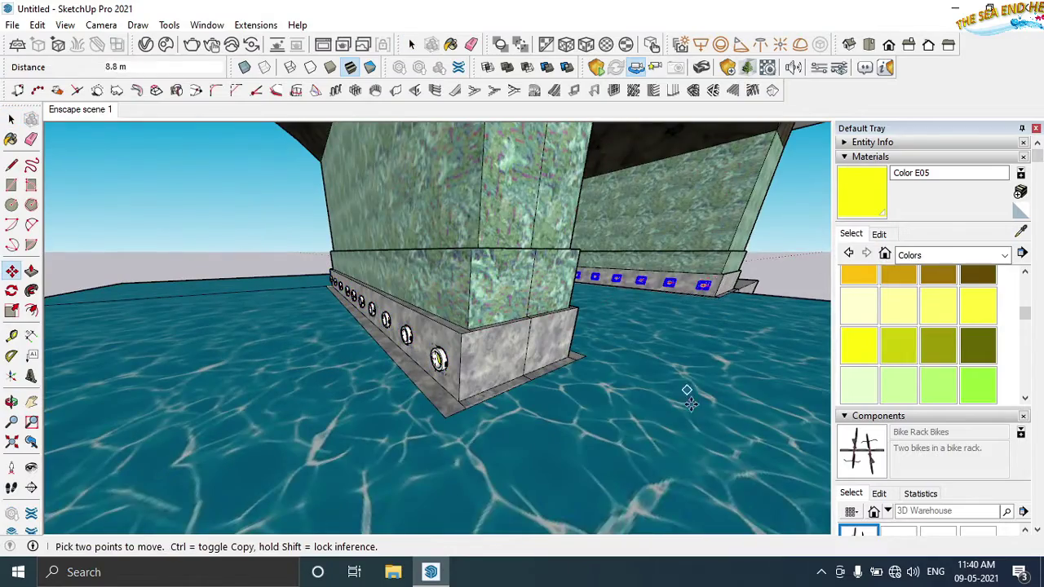
middle_click_drag(690, 391, 549, 385)
left_click(549, 385)
mouse_move(400, 396)
middle_mouse_down()
mouse_move(215, 396)
mouse_move(699, 338)
mouse_move(96, 506)
mouse_move(271, 397)
mouse_move(109, 340)
mouse_move(102, 487)
middle_mouse_up()
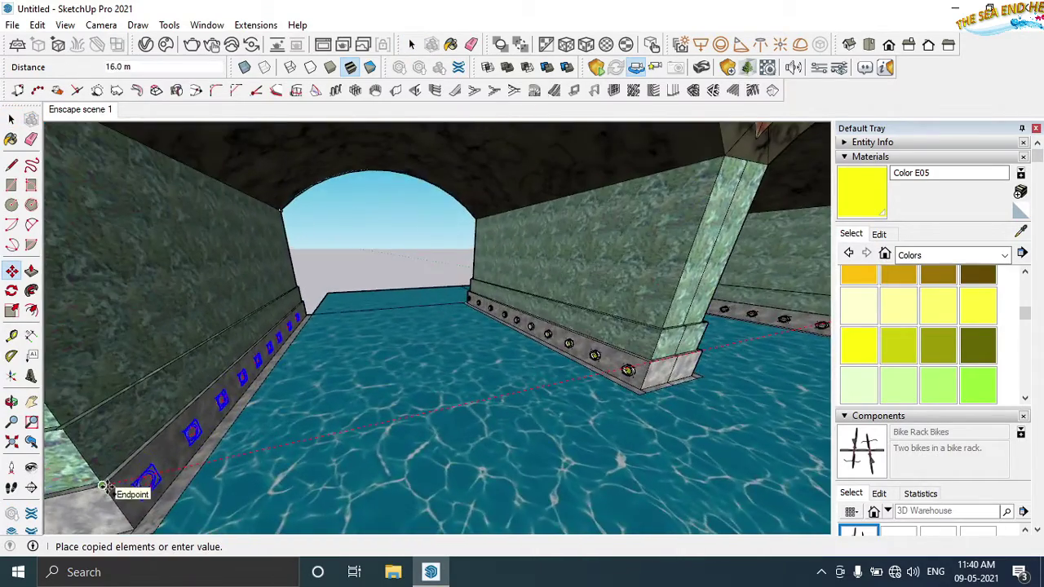
left_click(650, 363)
Step: Select the copied pier lights to assign them a V-Ray object ID
middle_click_drag(628, 424, 625, 379)
key("space")
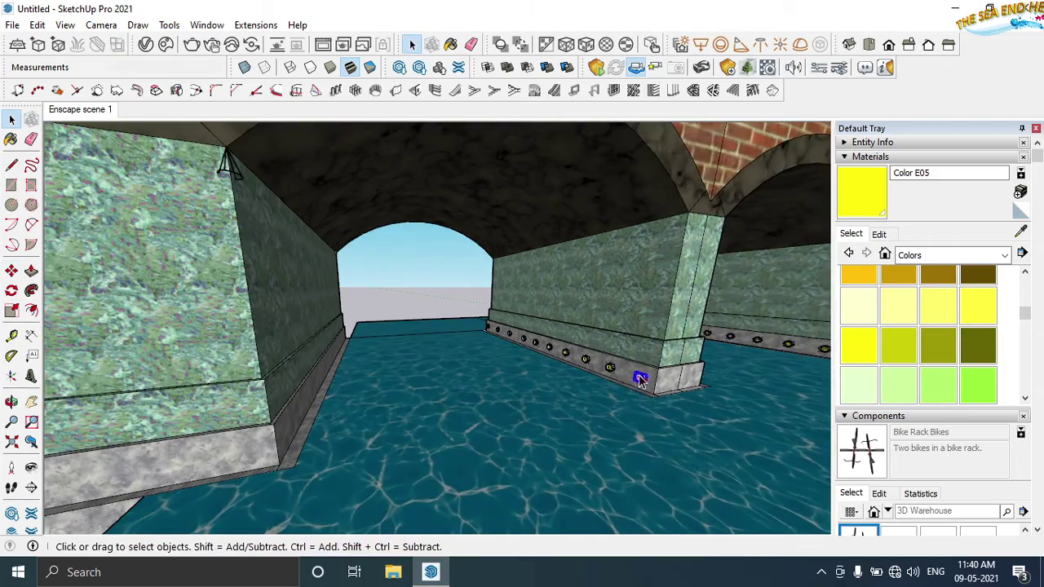
right_click(637, 377)
left_click(888, 392)
Step: Confirm the lights' object ID, then array spot light 1 into eight copies along the pier
left_click(544, 298)
scroll(544, 298, "down", 5)
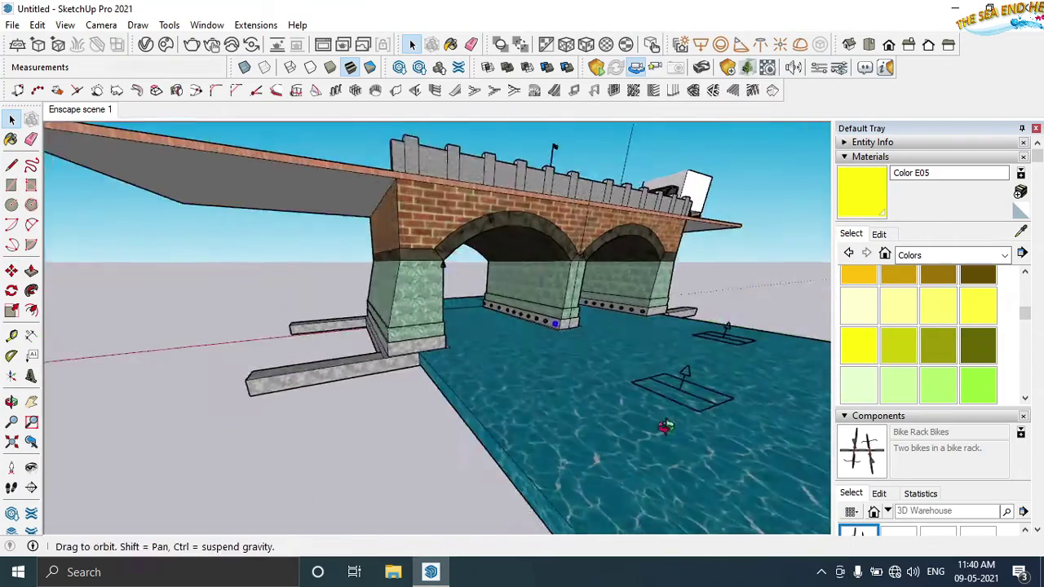
left_click(857, 440)
scroll(392, 399, "up", 5)
scroll(375, 371, "up", 4)
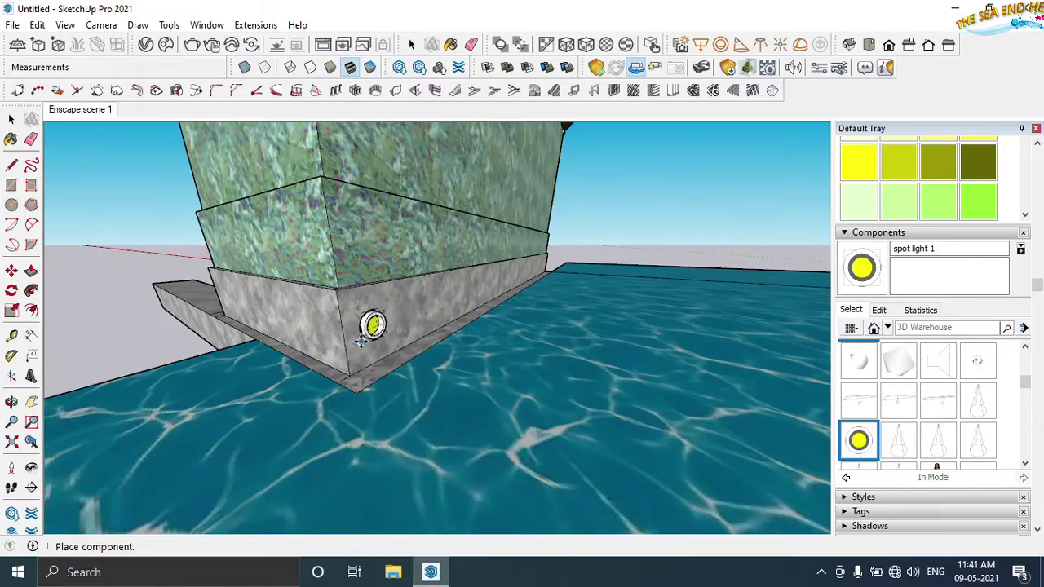
middle_click_drag(388, 334, 454, 291)
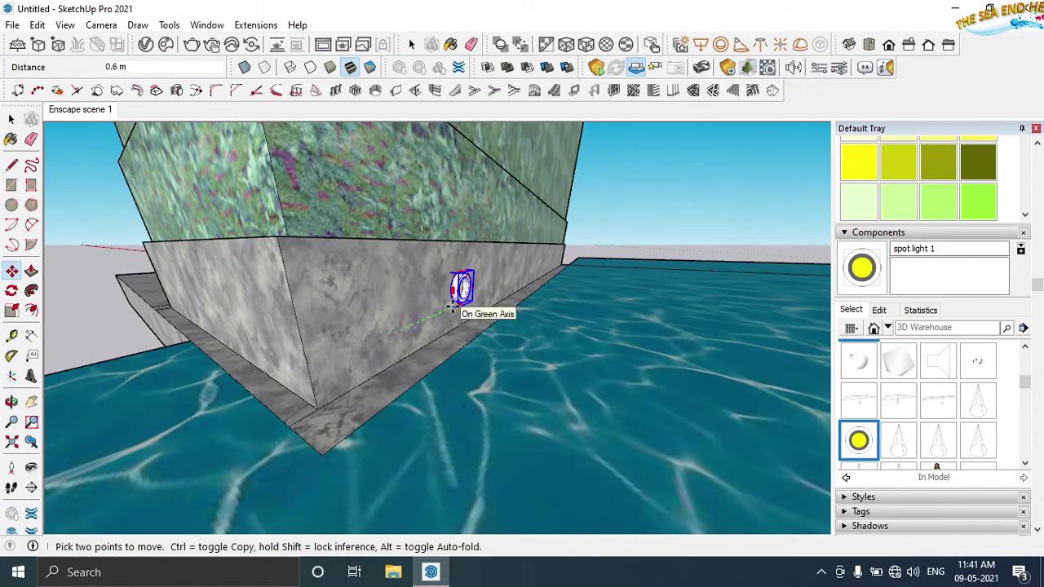
left_click(467, 287)
type("*8")
key("Return")
Step: Copy the row of pier lights to the pier's other face
mouse_move(549, 292)
middle_mouse_down()
mouse_move(512, 373)
mouse_move(745, 396)
mouse_move(734, 359)
middle_mouse_up()
key("ctrl")
left_click(773, 351)
left_click(777, 348)
key("space")
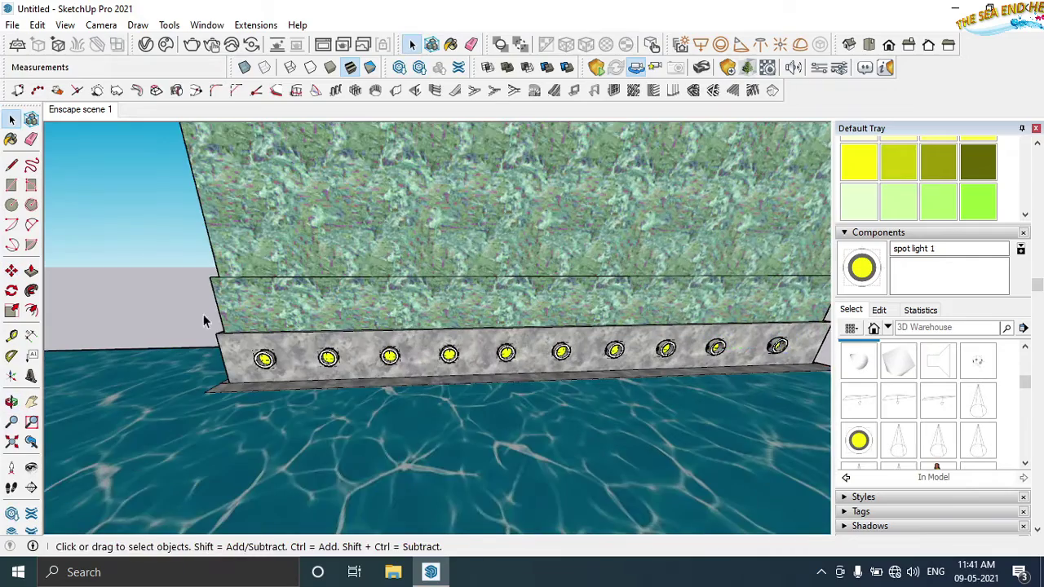
left_click_drag(776, 367, 236, 343)
key("m")
left_click(203, 380)
mouse_move(203, 380)
middle_mouse_down()
mouse_move(407, 367)
mouse_move(666, 424)
middle_mouse_up()
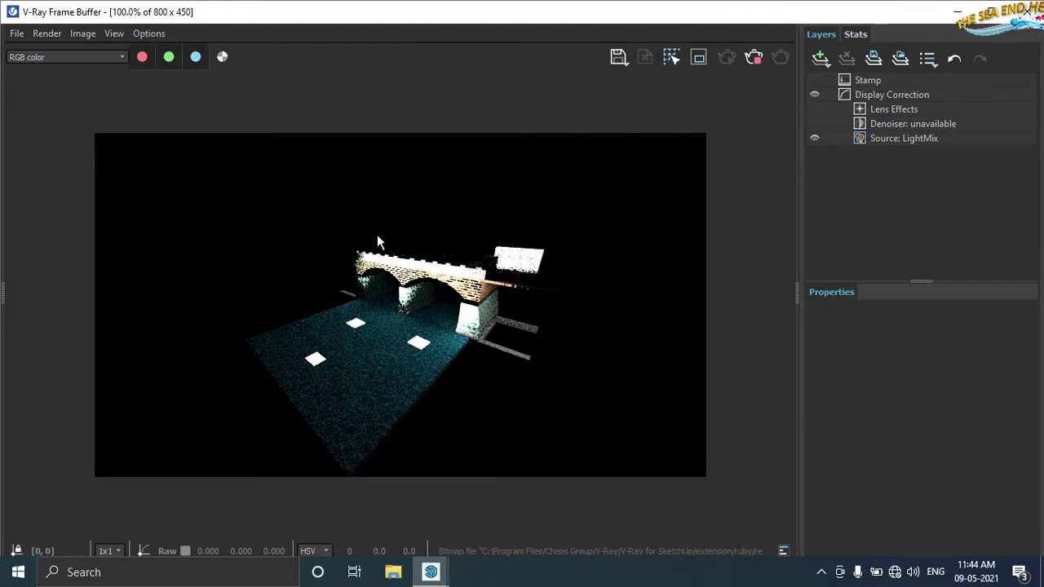
Step: Preview the LightMix light groups by toggling All, IDs 1–7 and Environment on and off
left_click(903, 138)
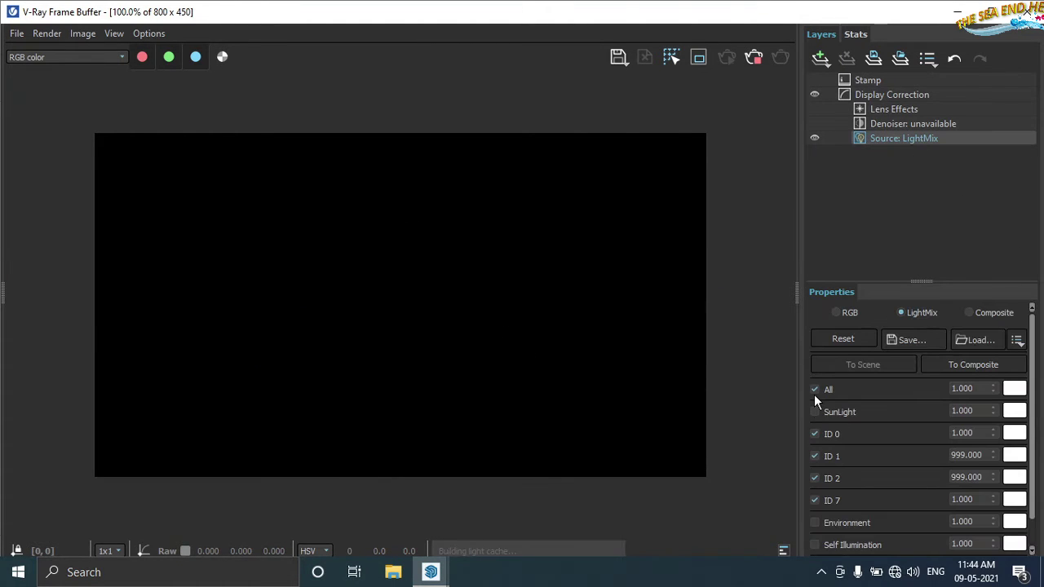
left_click(821, 572)
left_click(821, 572)
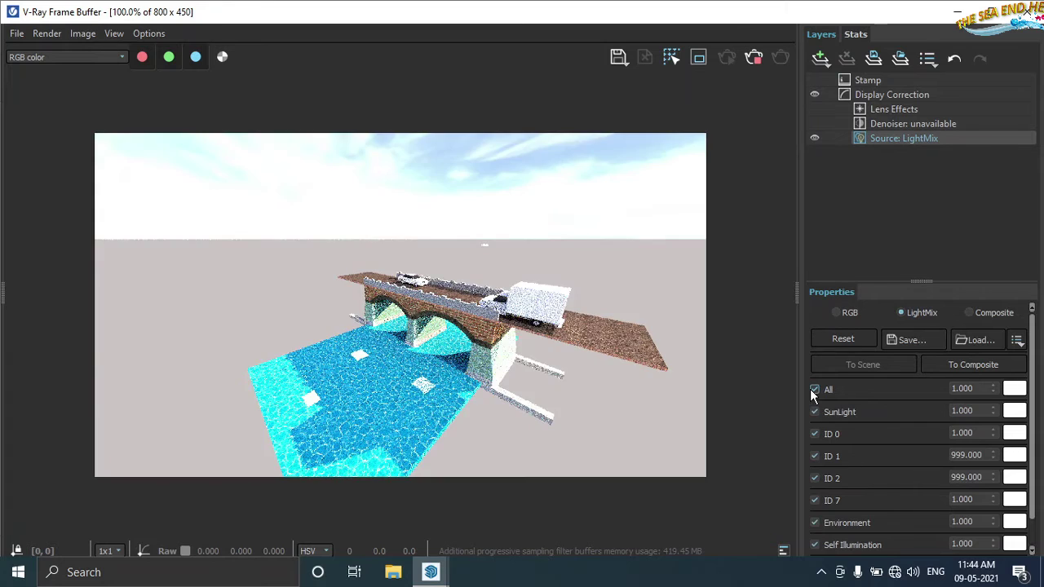
left_click(812, 390)
left_click(815, 434)
left_click(815, 456)
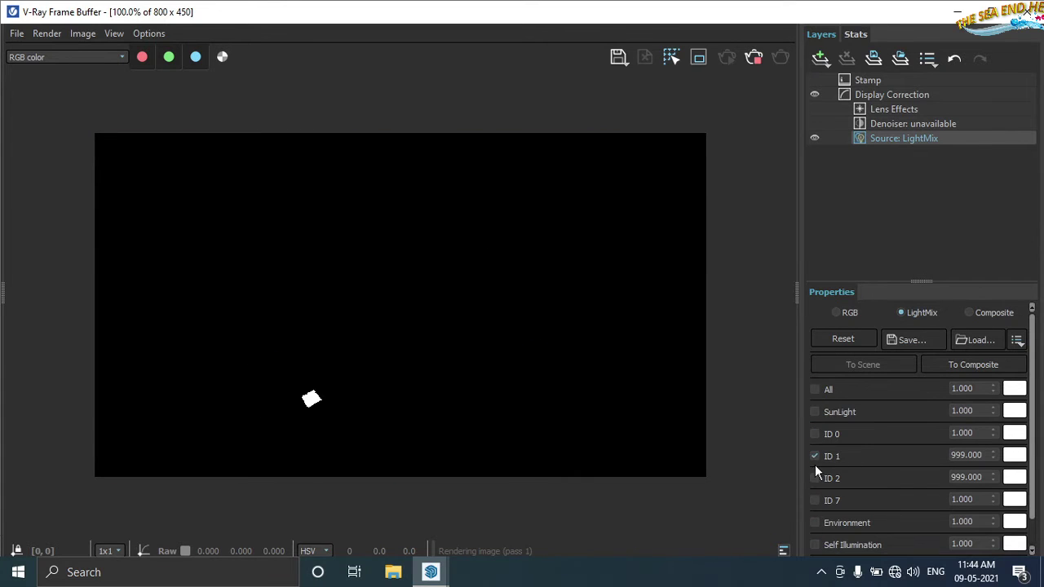
left_click(815, 477)
left_click(814, 500)
scroll(814, 500, "down", 1)
left_click(814, 493)
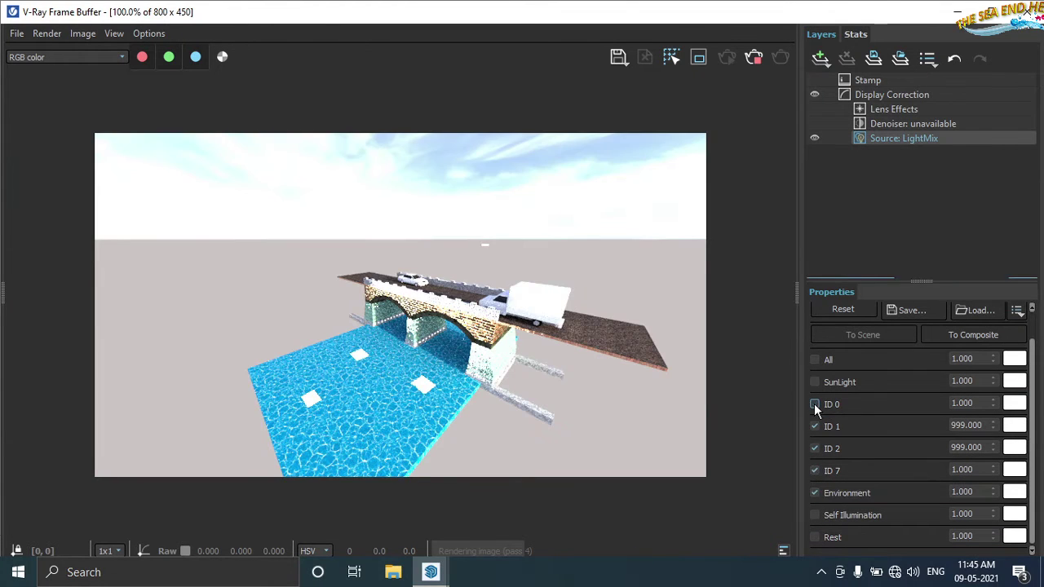
left_click(814, 492)
Step: Turn on the ID 0 light group at intensity 100, trying then discarding a warm colour
left_click(814, 404)
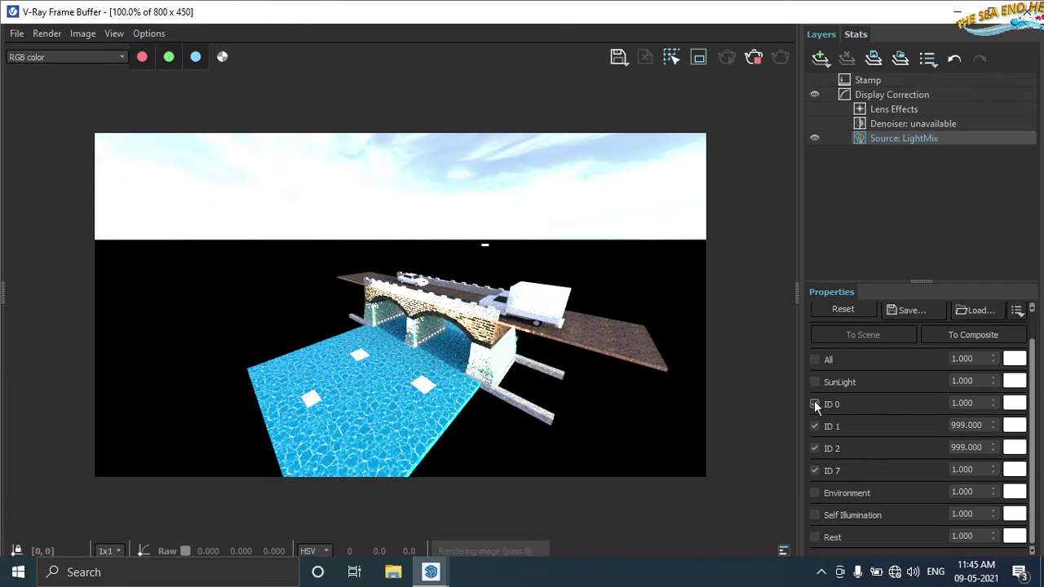
double_click(964, 402)
type("100")
key("Return")
left_click(1015, 402)
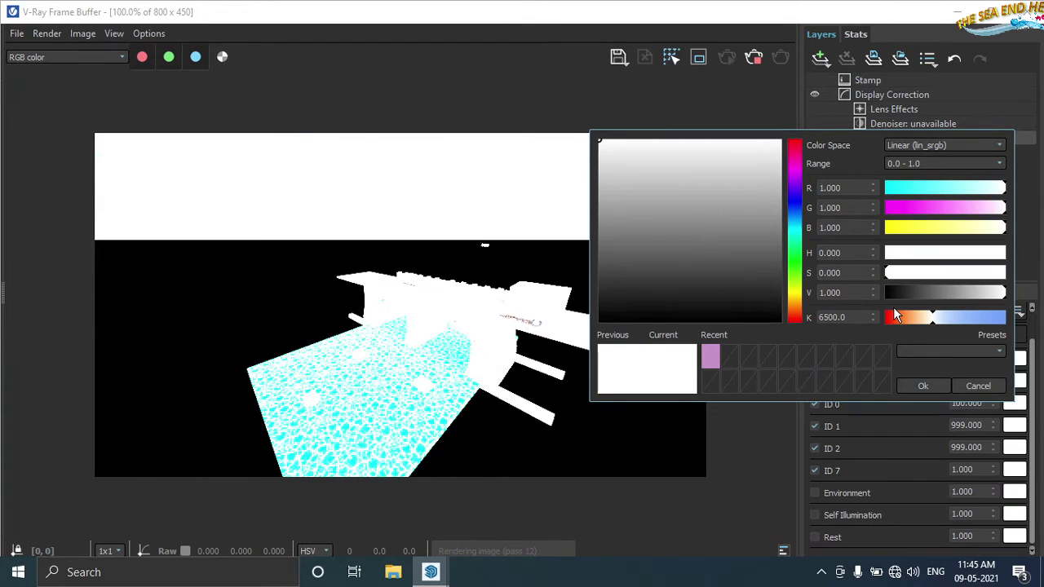
left_click(894, 316)
left_click(978, 386)
Step: Settle on ID 0 and Environment switched on for a daylight render of the bridge
left_click(814, 404)
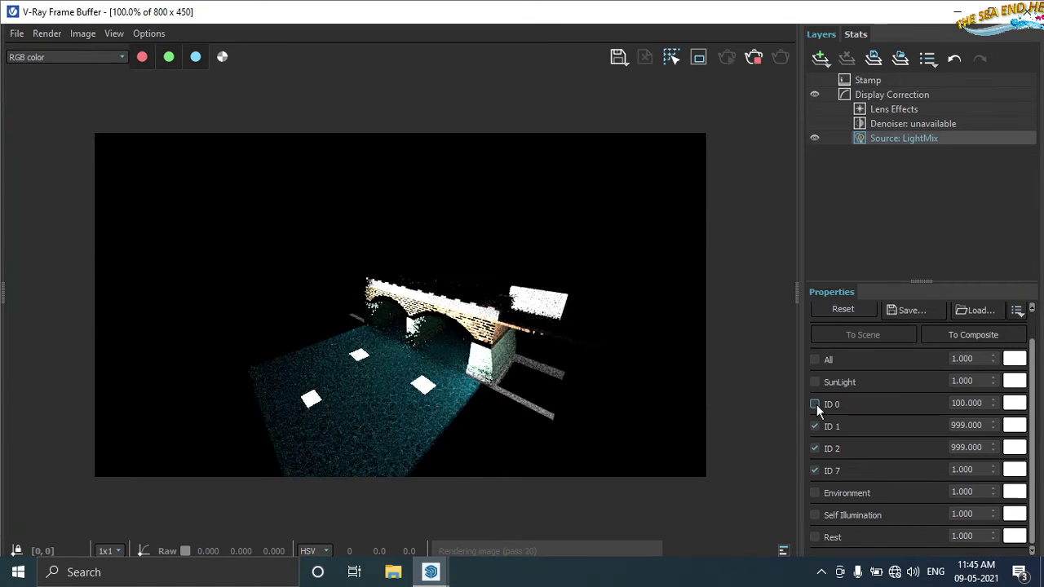
left_click(814, 404)
left_click(814, 405)
double_click(966, 403)
type("1.000")
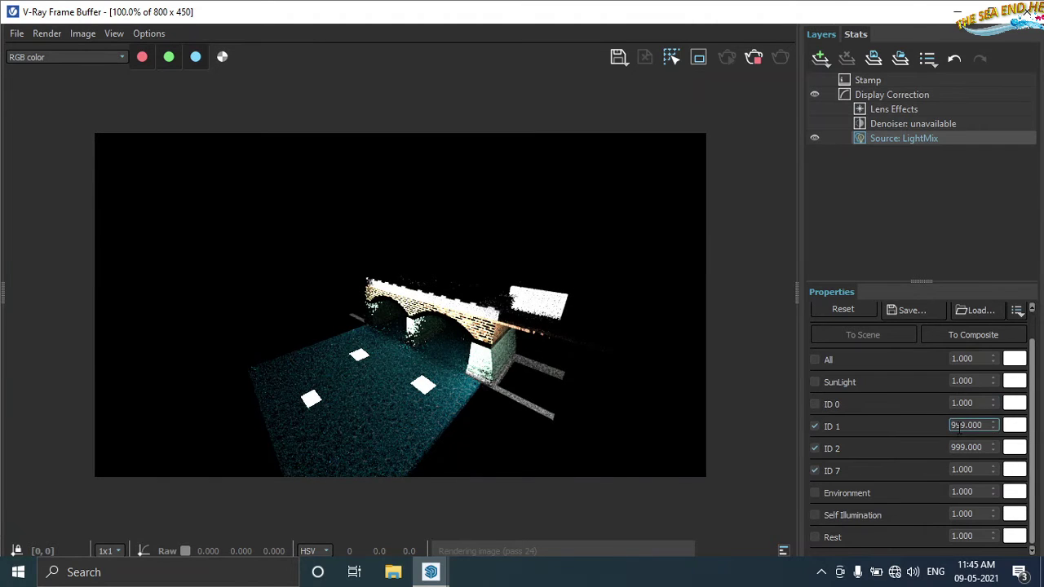
left_click(812, 407)
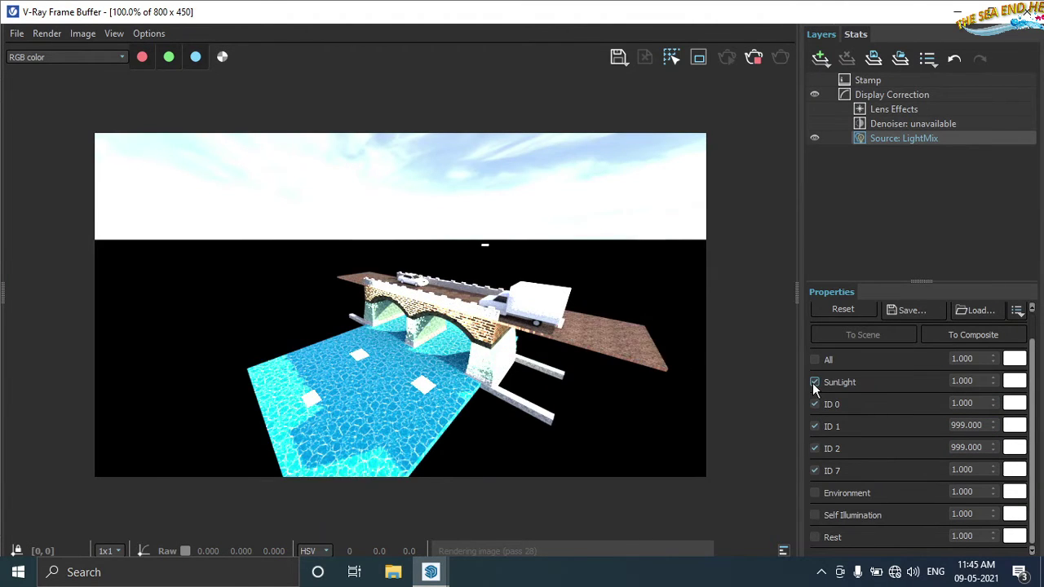
left_click(814, 493)
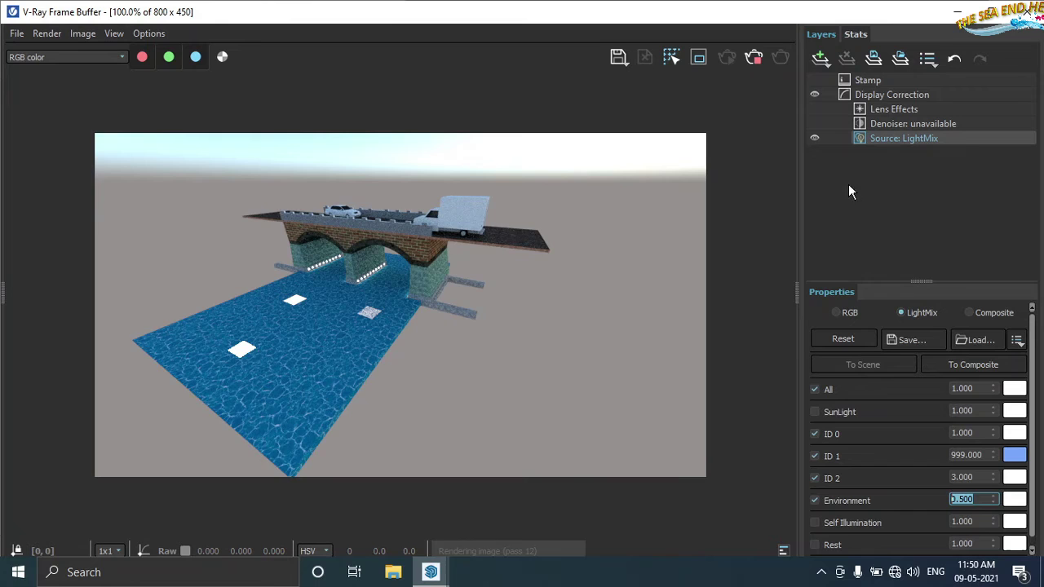
Step: Switch off the SunLight group and set the ID 0 intensity to 88
left_click(815, 412)
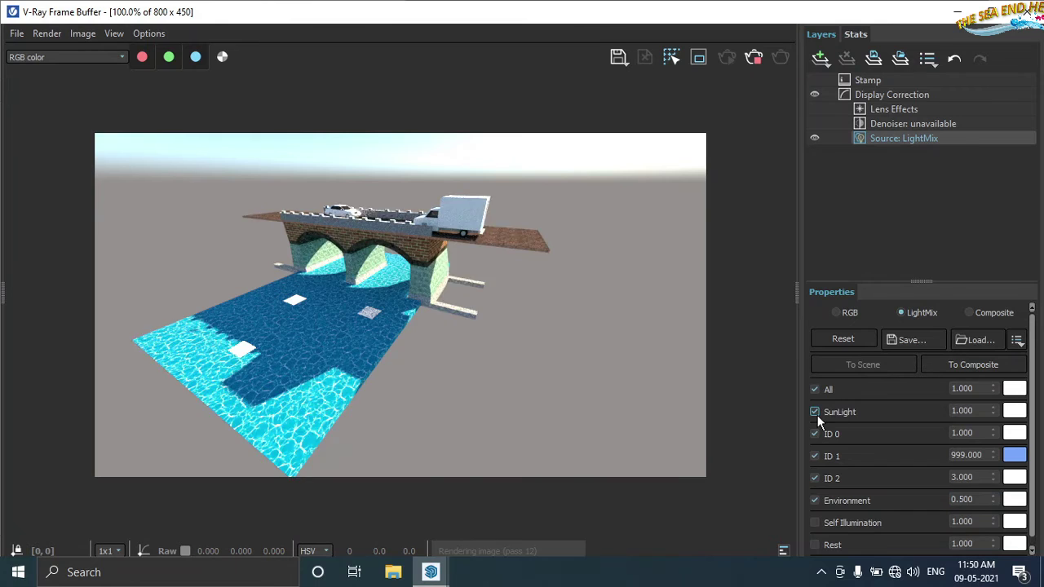
left_click(815, 412)
type("88")
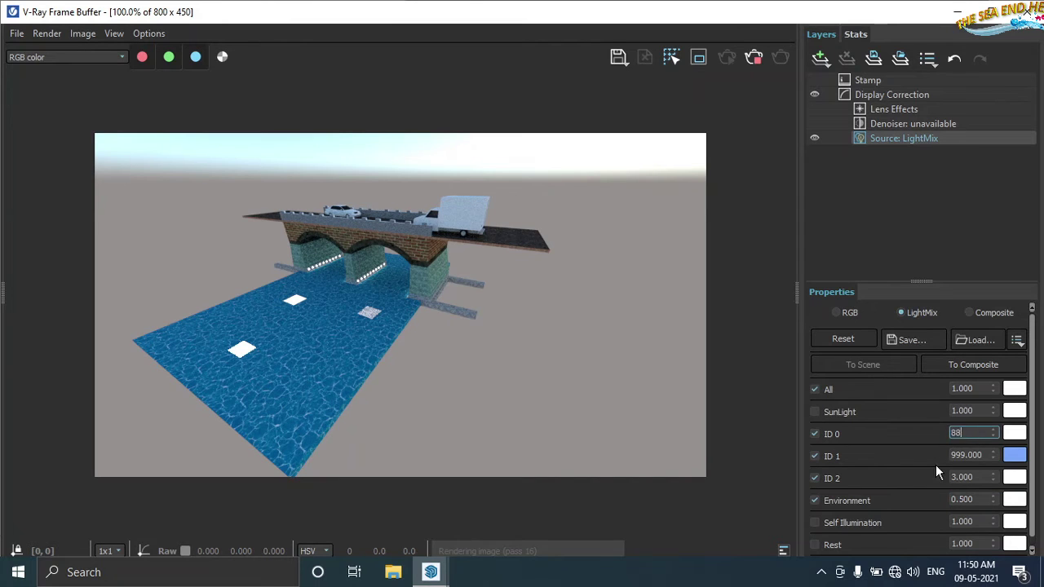
key("Return")
Step: Experiment with the ID 0 light colour, shifting it from blue toward red
left_click(1015, 433)
left_click(796, 226)
left_click(742, 194)
left_click_drag(742, 194, 740, 288)
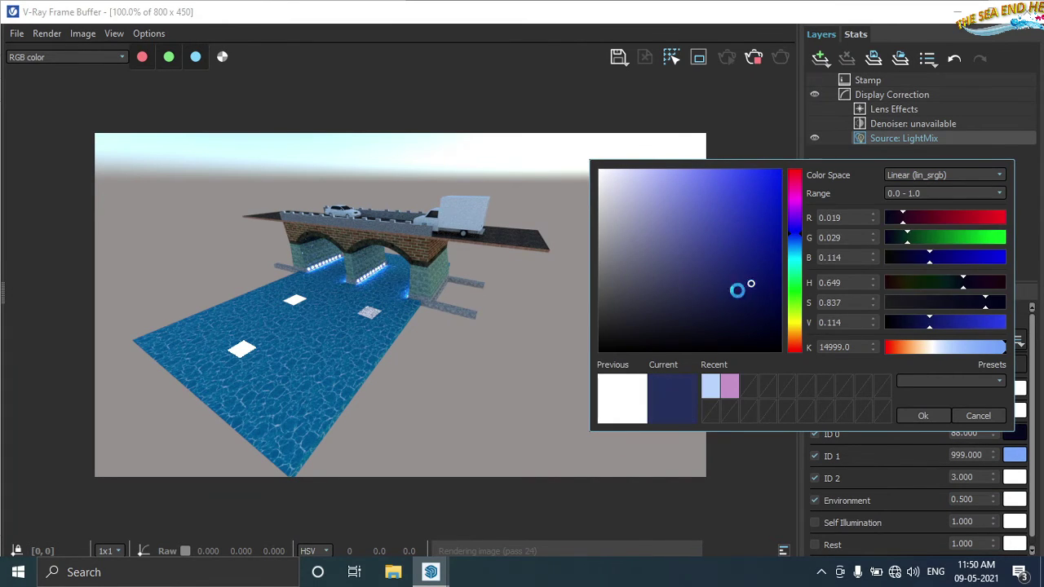
left_click(794, 182)
left_click(890, 349)
mouse_move(890, 349)
left_mouse_down()
mouse_move(945, 349)
mouse_move(900, 350)
left_mouse_up()
left_click(734, 224)
Step: Try the Incandescent and Candlelight presets, then make the ID 0 colour pure red
left_click(949, 380)
left_click(937, 440)
left_click(950, 381)
left_click(924, 502)
left_click(950, 381)
left_click(920, 516)
left_click(970, 303)
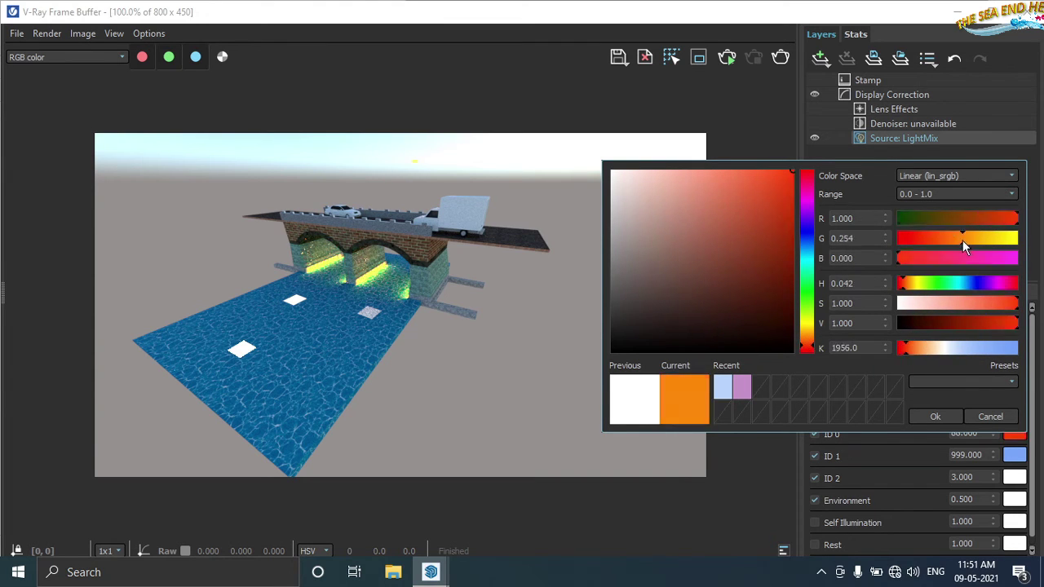
left_click_drag(962, 240, 916, 241)
left_click(934, 416)
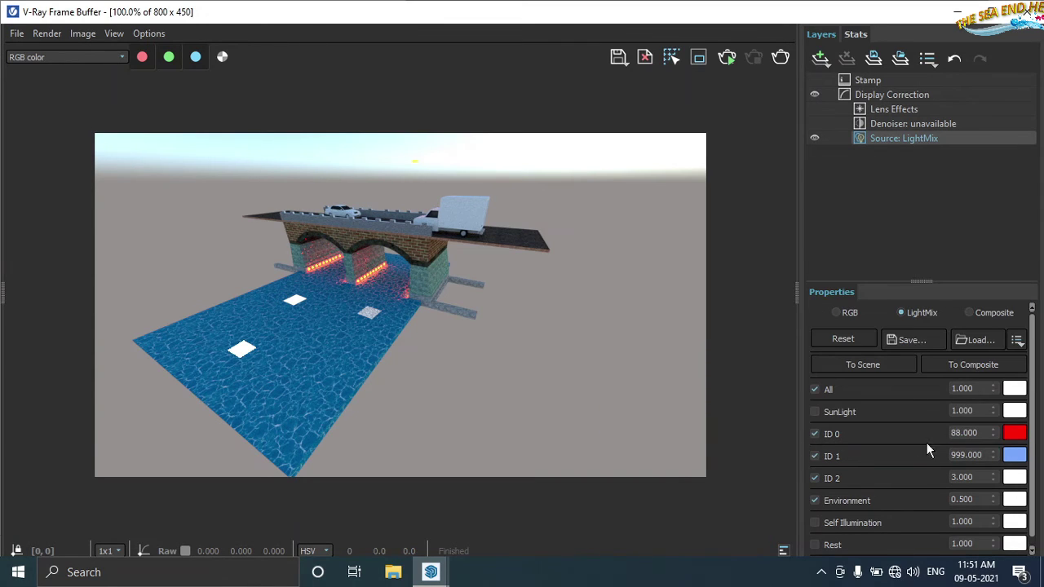
Step: Colour ID 1 red, and enable ID 2 as saturated green at intensity 999
left_click(1015, 454)
left_click(706, 408)
left_click(922, 435)
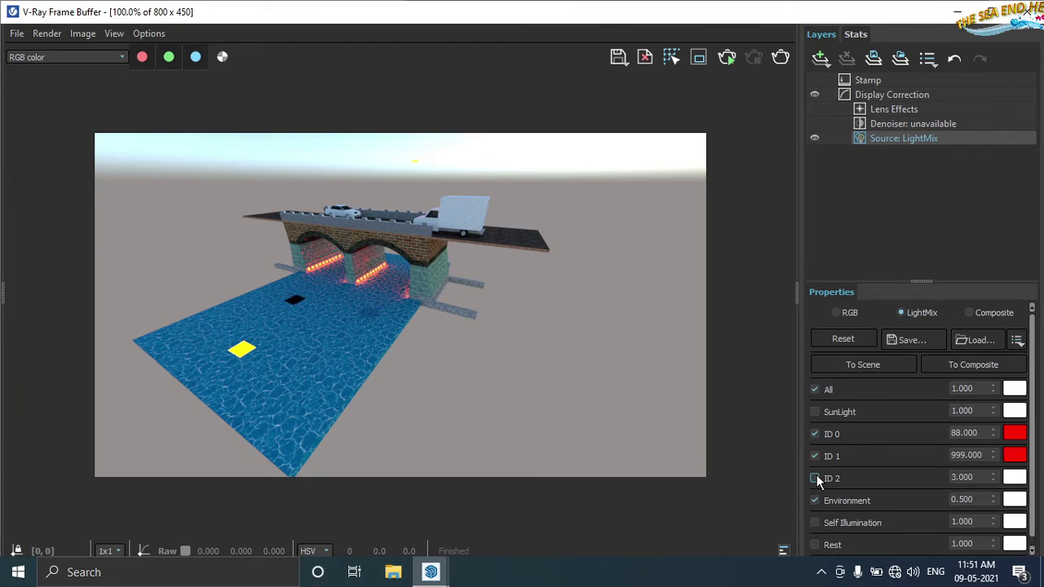
left_click(816, 479)
left_click(1015, 477)
left_click_drag(897, 346, 1003, 346)
left_click(921, 326)
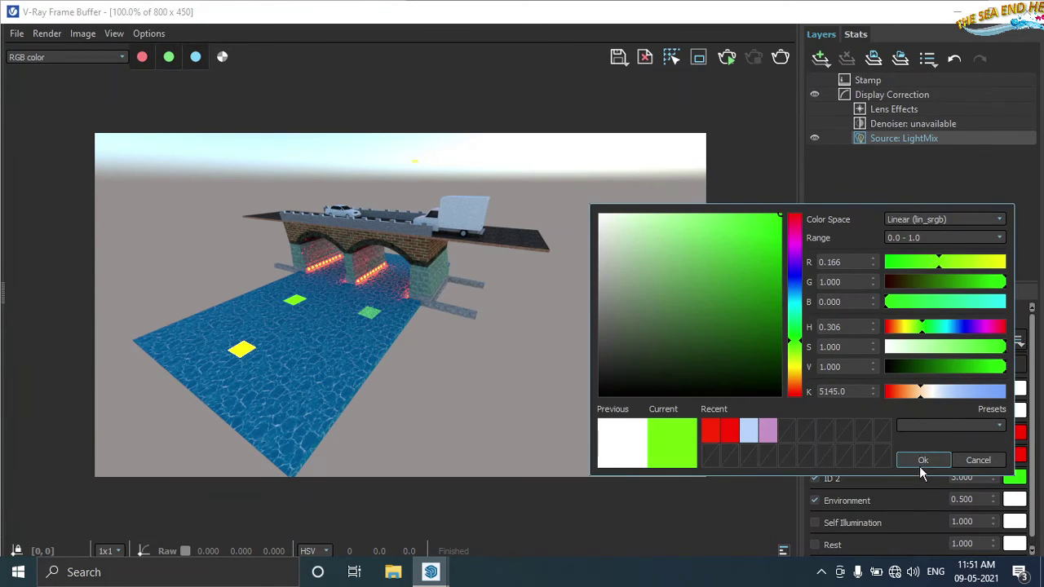
left_click(922, 462)
double_click(951, 477)
type("999")
Step: Dim the Environment light group to 0.100
left_click(813, 500)
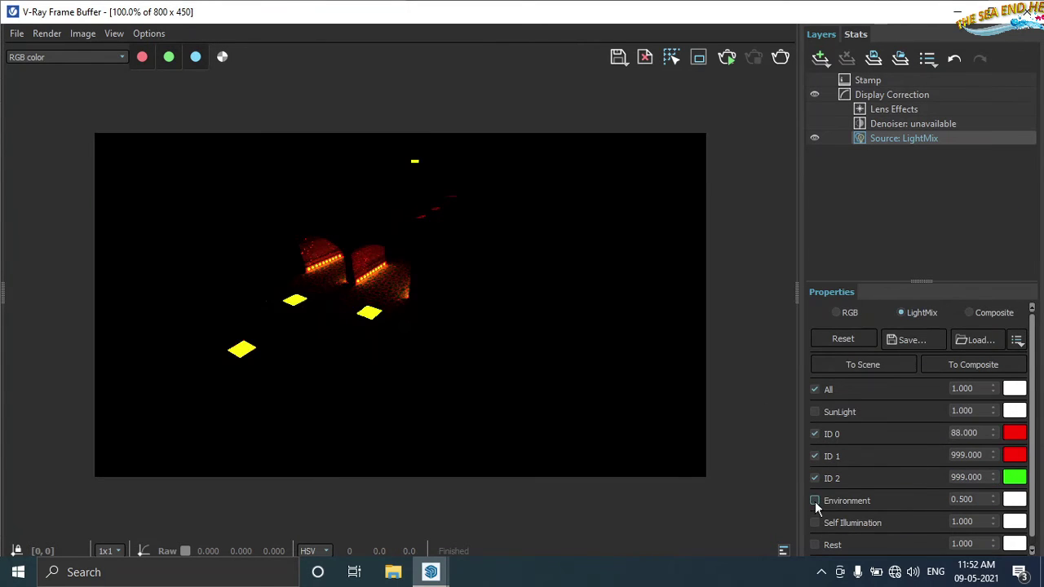
left_click(814, 499)
double_click(962, 499)
type("0")
key("Return")
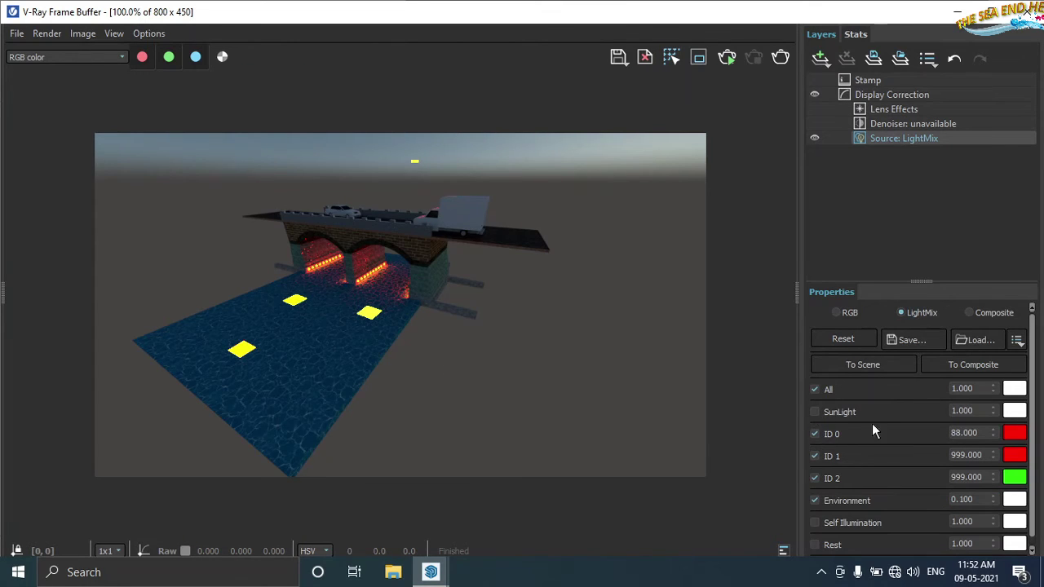
Step: Set SunLight intensity to 0.100 and switch it off
left_click(979, 410)
type("0")
key("Return")
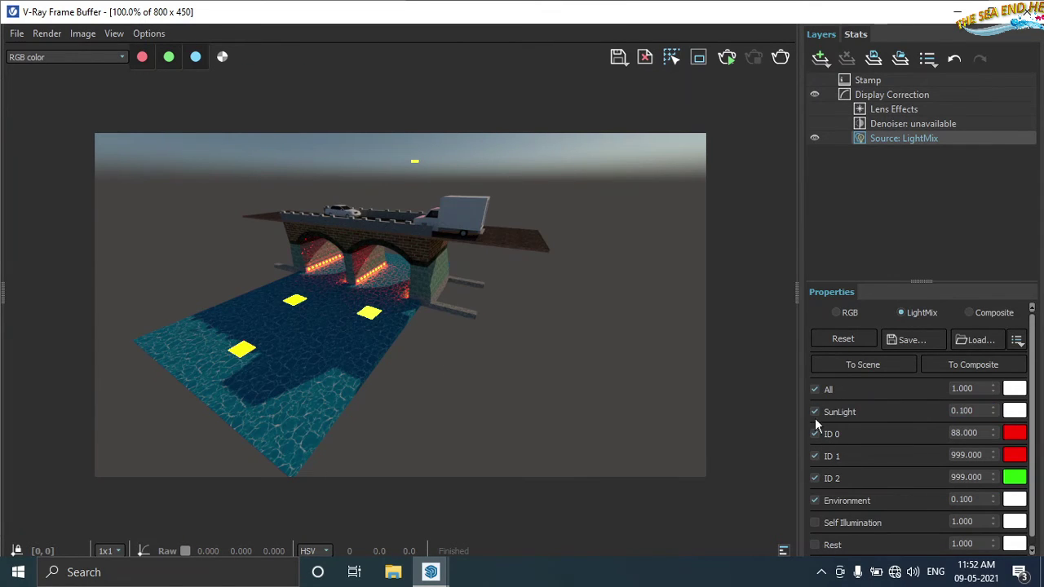
left_click(814, 411)
Step: Add the Rest light group at intensity 333 and pan to view the whole bridge
scroll(906, 482, "down", 1)
left_click(814, 536)
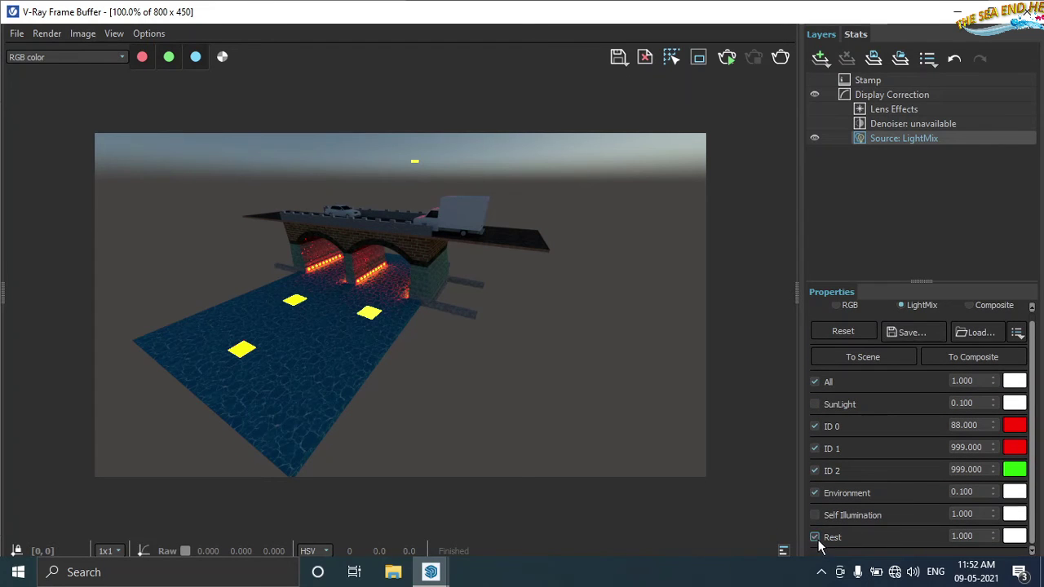
type("33")
key("Return")
scroll(620, 395, "up", 3)
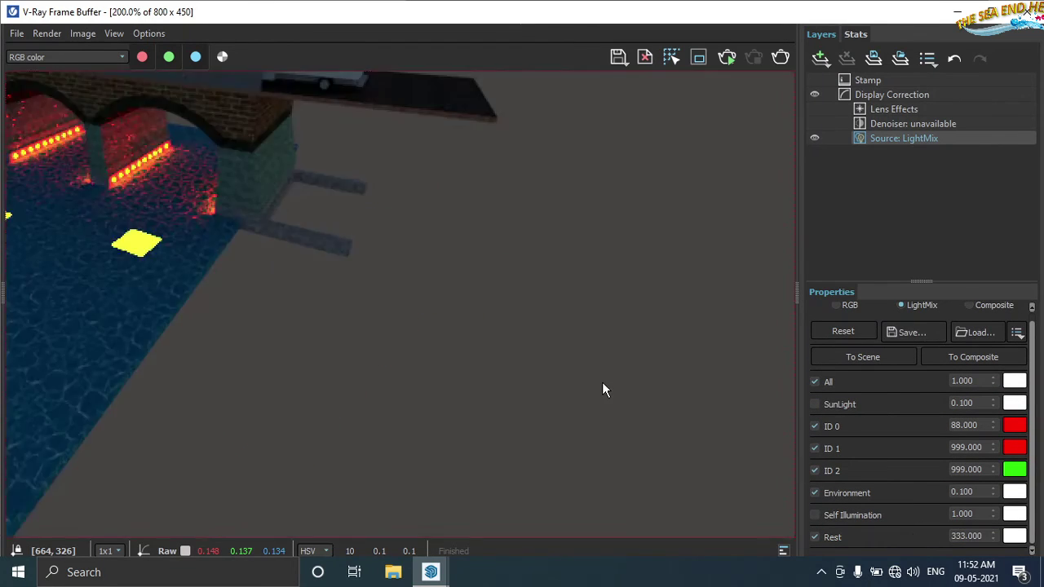
scroll(601, 381, "down", 1)
scroll(266, 329, "down", 2)
scroll(561, 337, "up", 2)
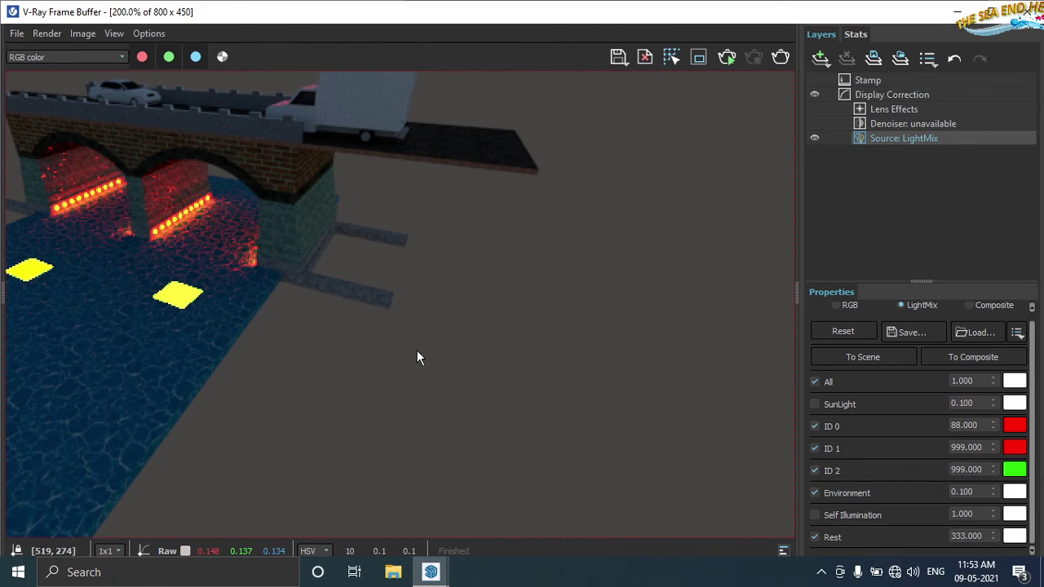
scroll(400, 343, "down", 2)
scroll(375, 326, "up", 1)
middle_click_drag(375, 326, 421, 333)
scroll(432, 367, "up", 1)
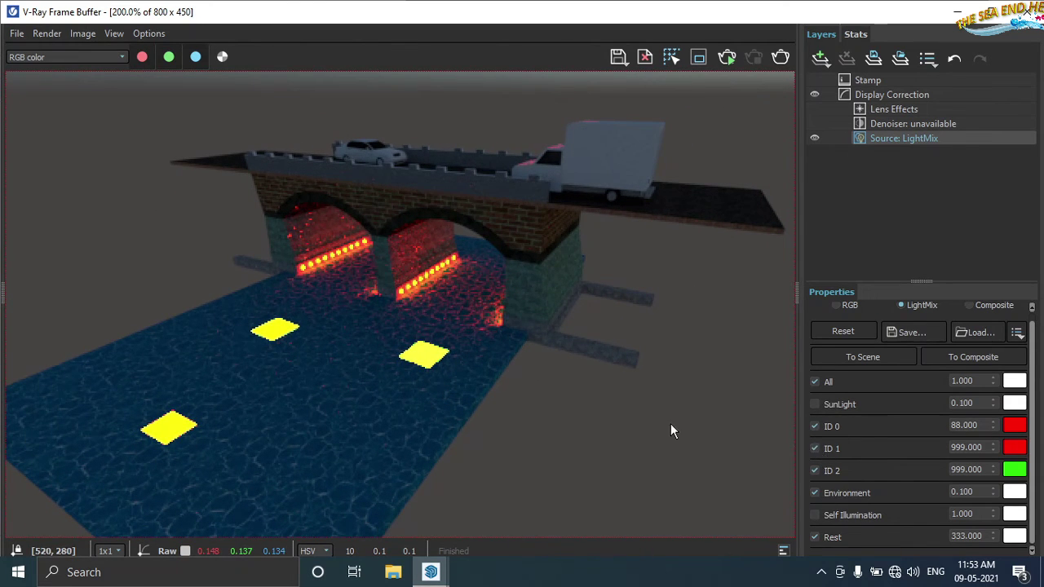
Step: Reselect the LightMix layer and toggle Environment and the red arch lights to compare
left_click(827, 269)
left_click(885, 138)
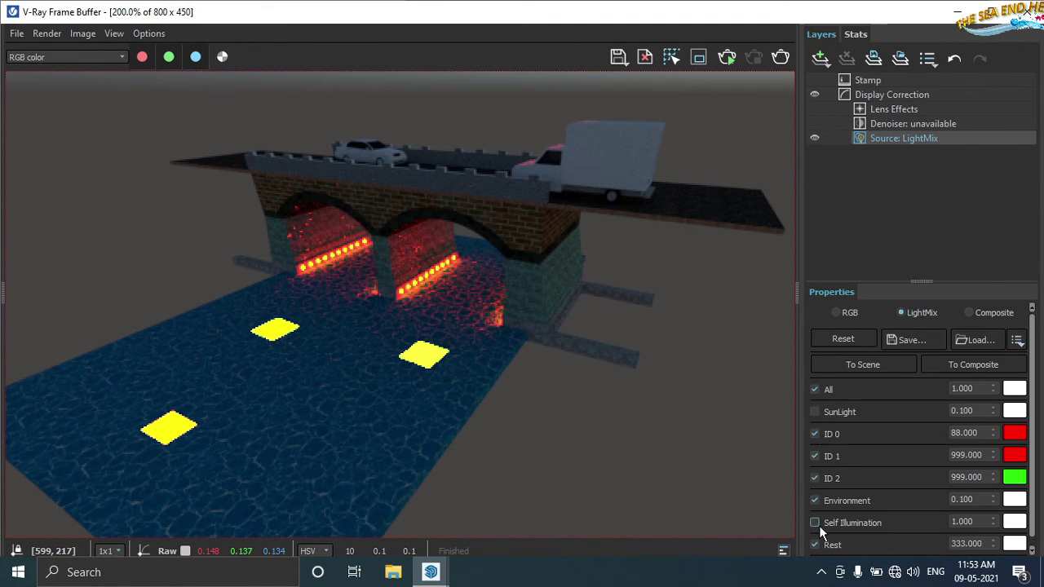
left_click(817, 499)
left_click(818, 499)
left_click(813, 434)
left_click(813, 434)
Step: Set the ID 0 red arch light intensity to 990, then lower it to 30
left_click(814, 434)
left_click(813, 434)
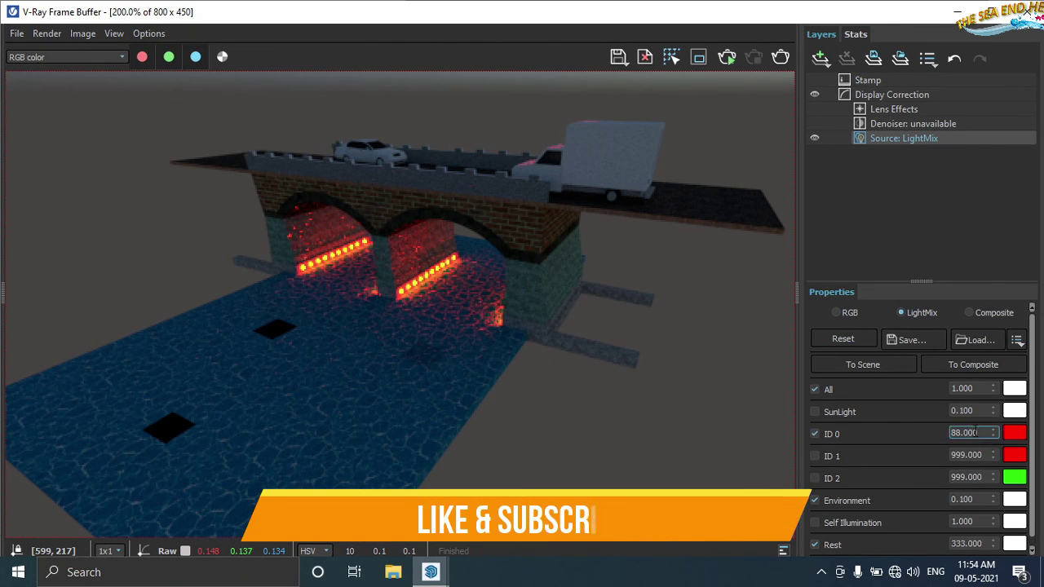
type("990")
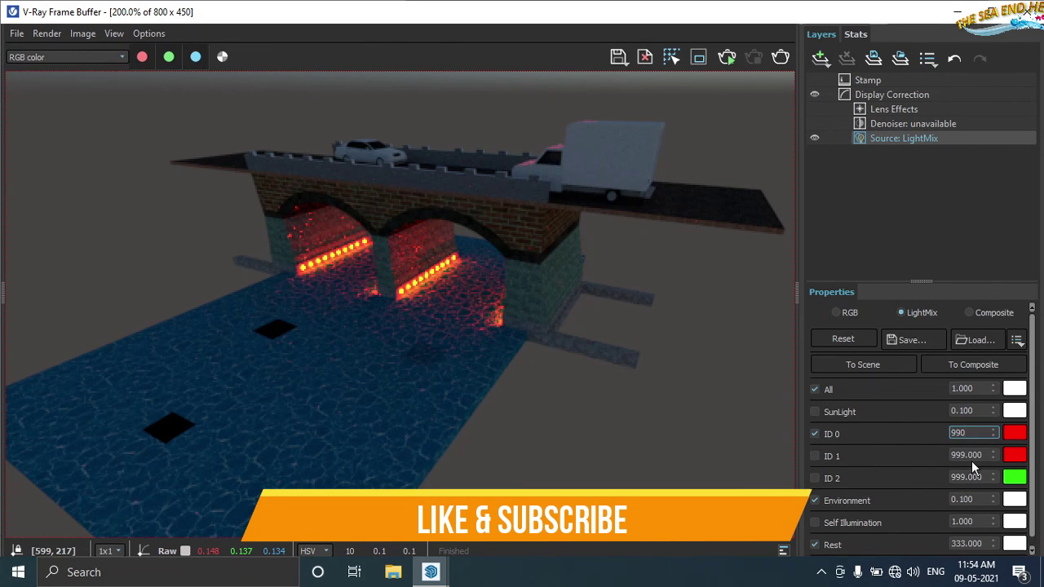
key("Return")
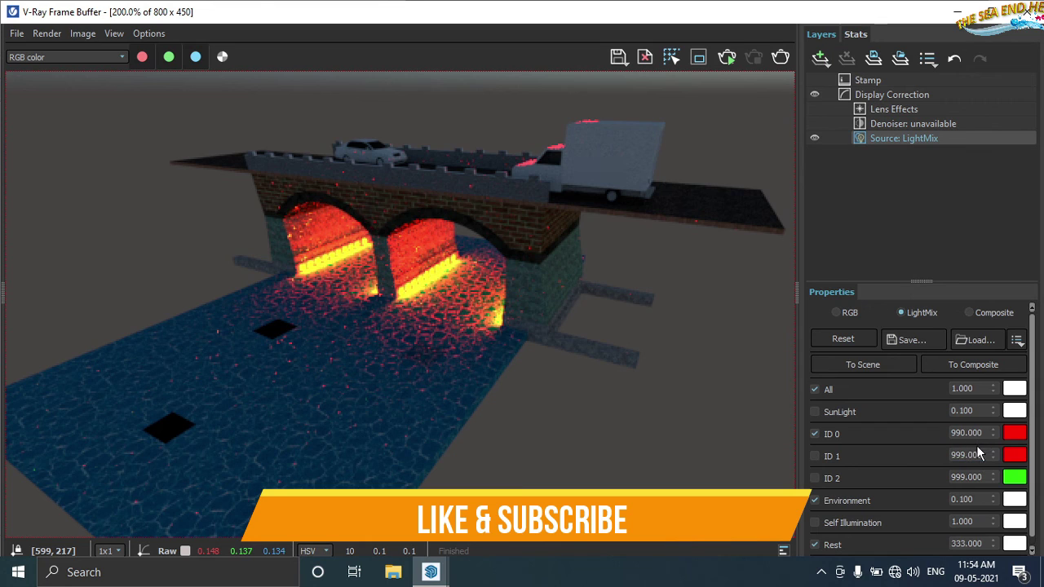
type("30")
key("Return")
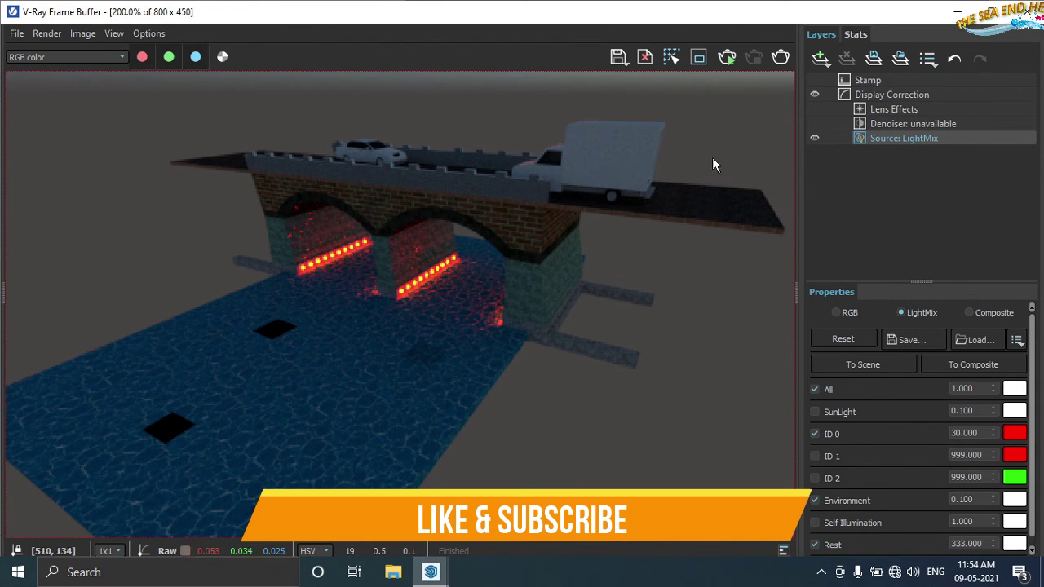